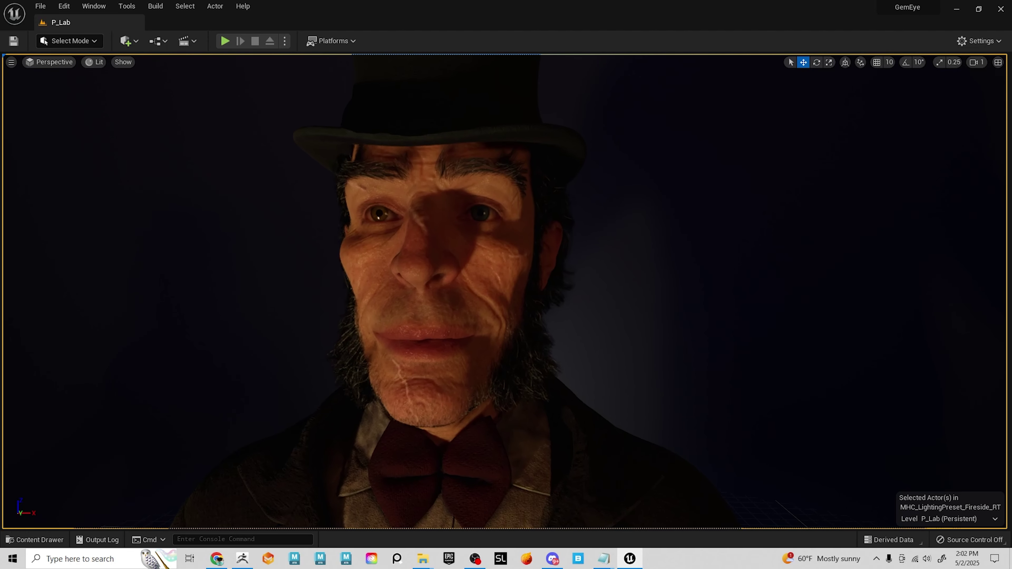
Examine the fireside-lit face of the top-hatted character from the side, the front and farther back.
left_click_drag(419, 329, 558, 328, "alt")
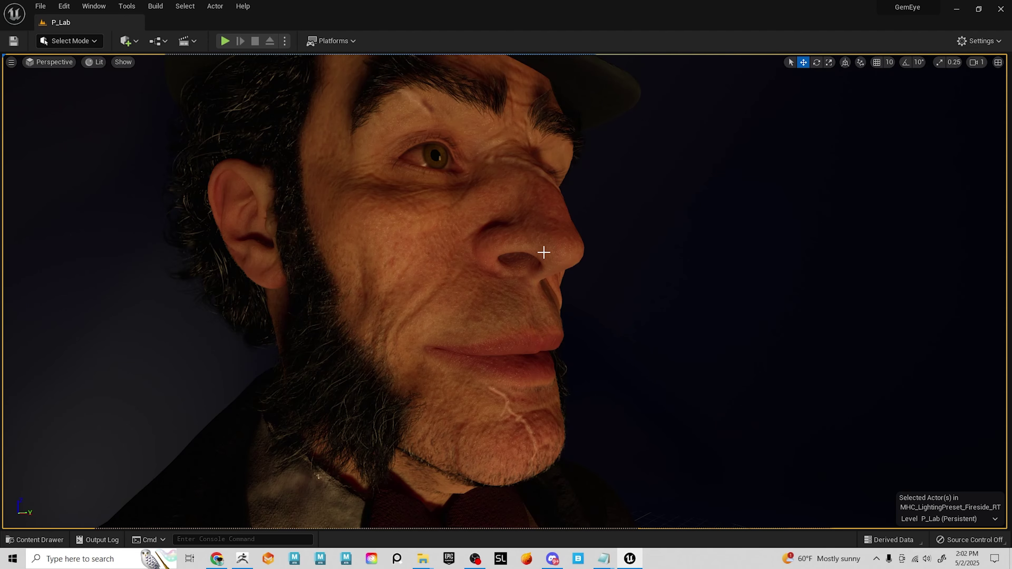
left_click_drag(527, 269, 449, 188, "alt")
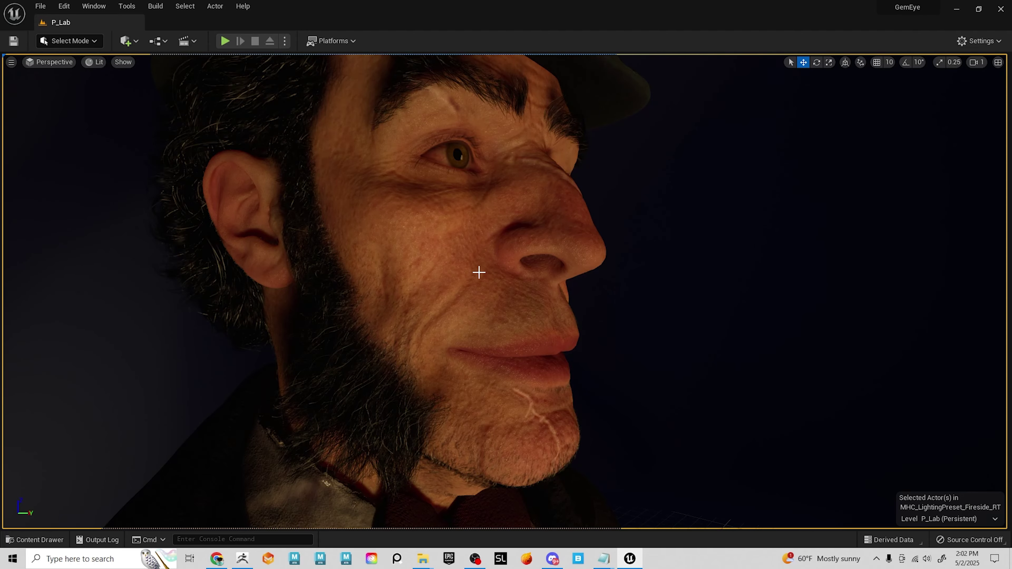
left_click_drag(502, 303, 318, 311, "alt")
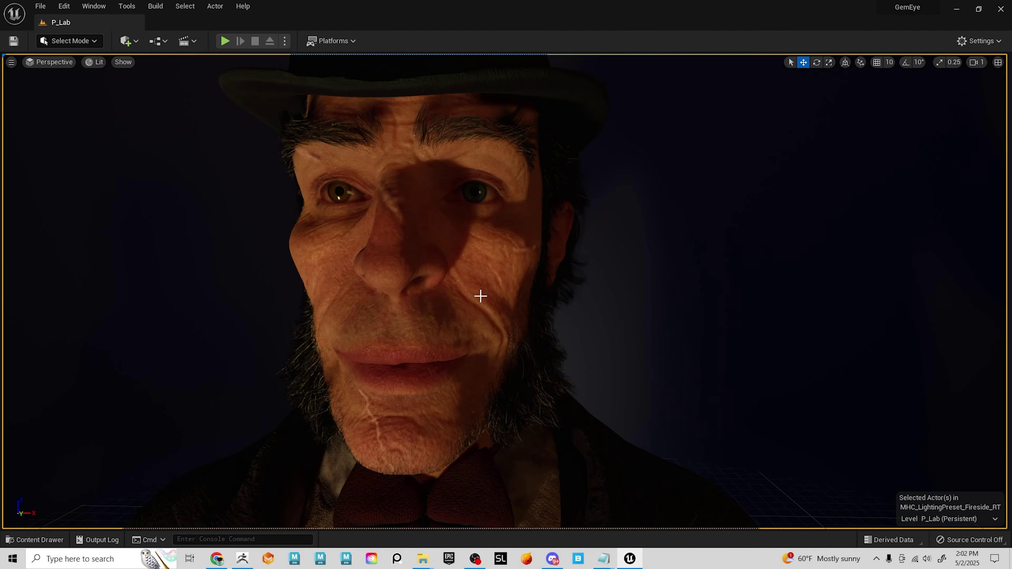
right_click_drag(466, 326, 383, 326, "alt")
left_click_drag(536, 283, 536, 259, "alt")
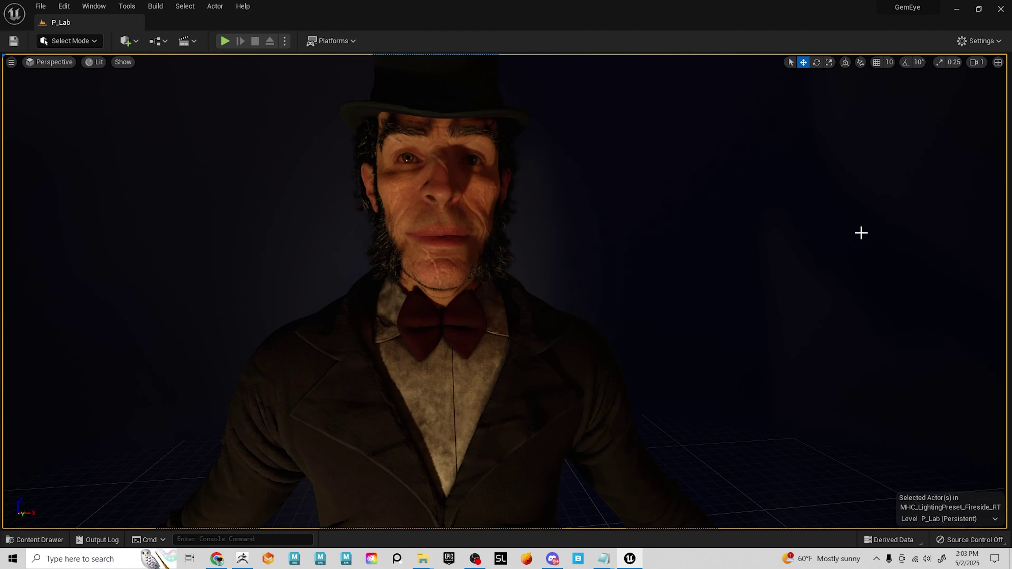
Switch to ZBrush and look up the ZWrap plugin's start and texture transfer options.
left_click(957, 10)
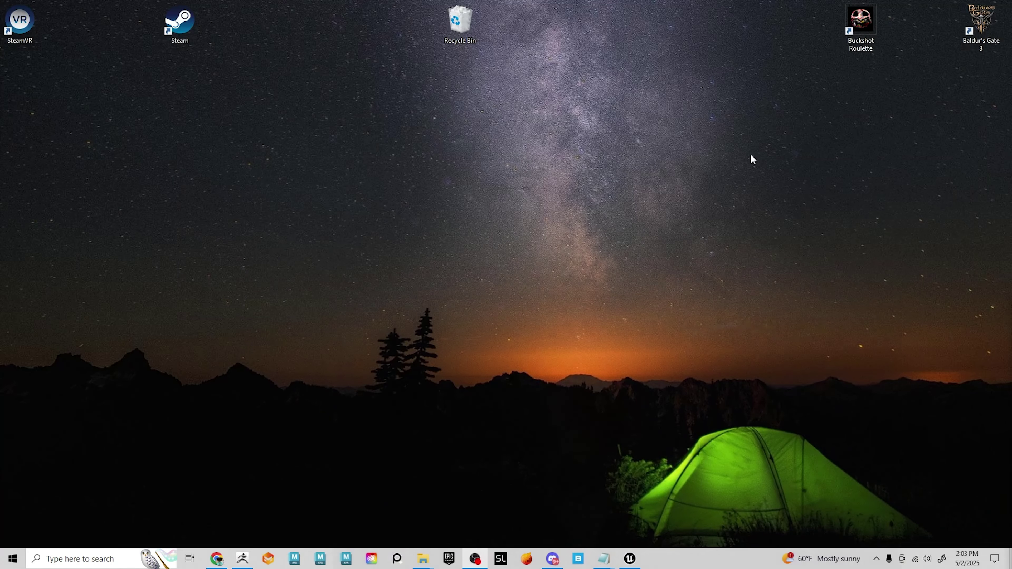
left_click(242, 558)
left_click_drag(640, 283, 725, 169)
left_click(654, 25)
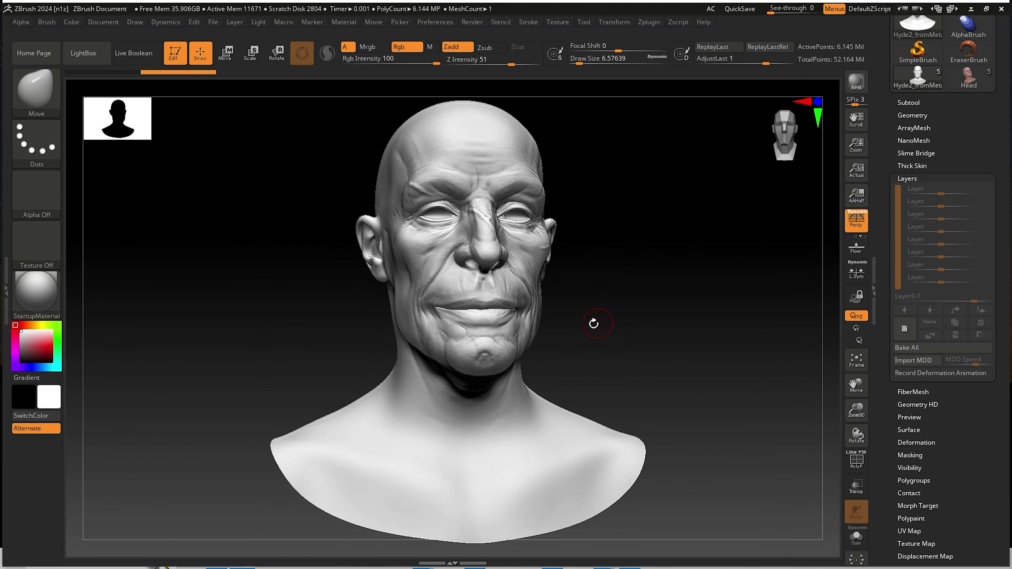
left_click_drag(591, 323, 782, 278)
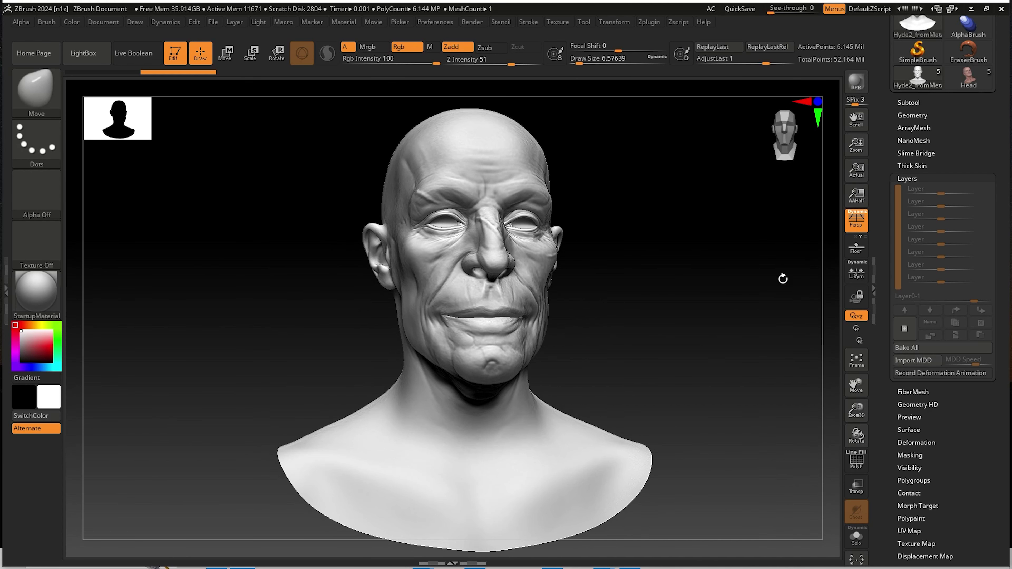
left_click(659, 24)
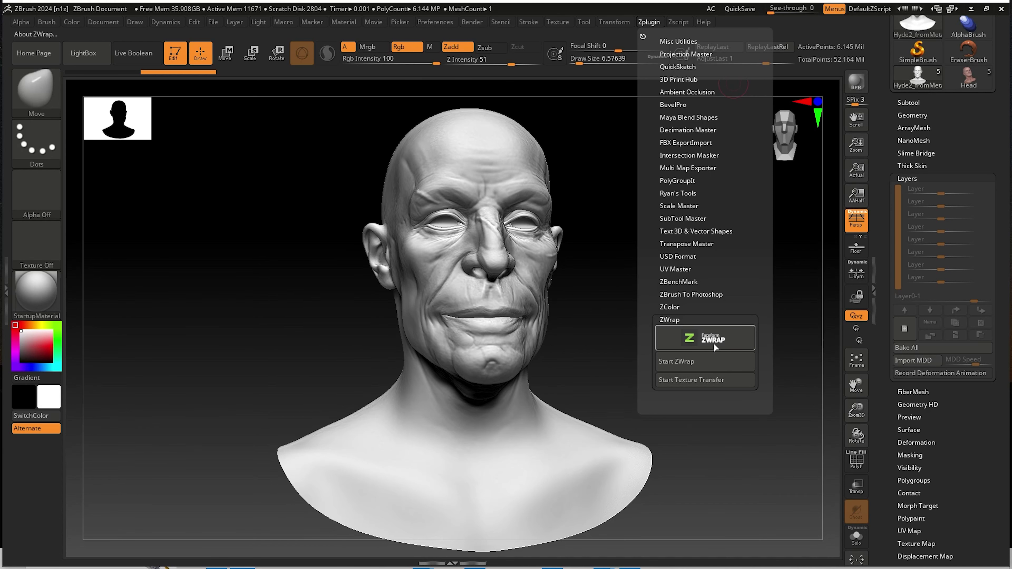
Examine the sculpted Hyde bust from the front and from both three-quarter sides.
mouse_move(619, 270)
left_mouse_down()
mouse_move(644, 276)
mouse_move(614, 307)
mouse_move(631, 275)
mouse_move(625, 318)
left_mouse_up()
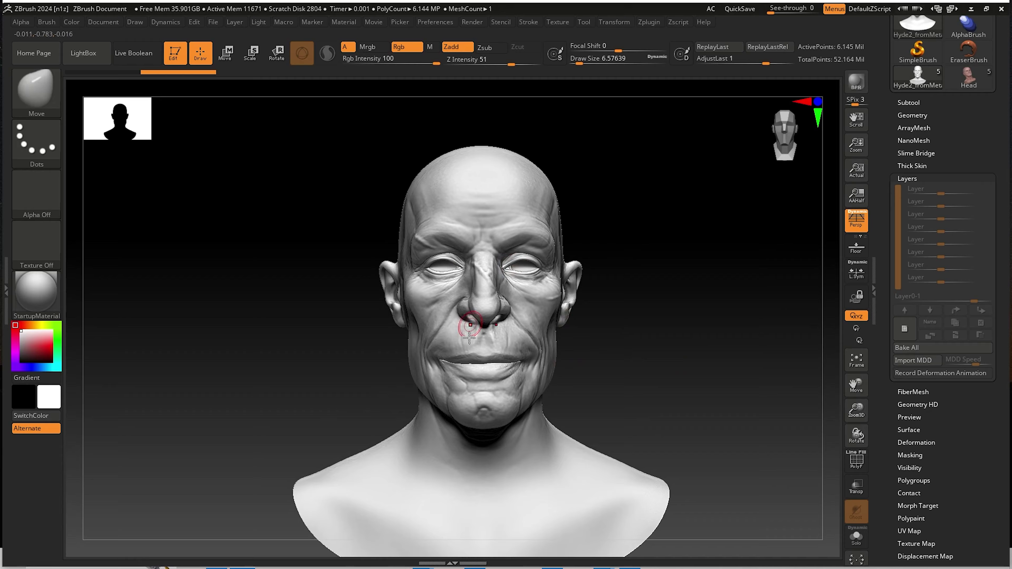
right_click_drag(533, 360, 564, 361, "ctrl")
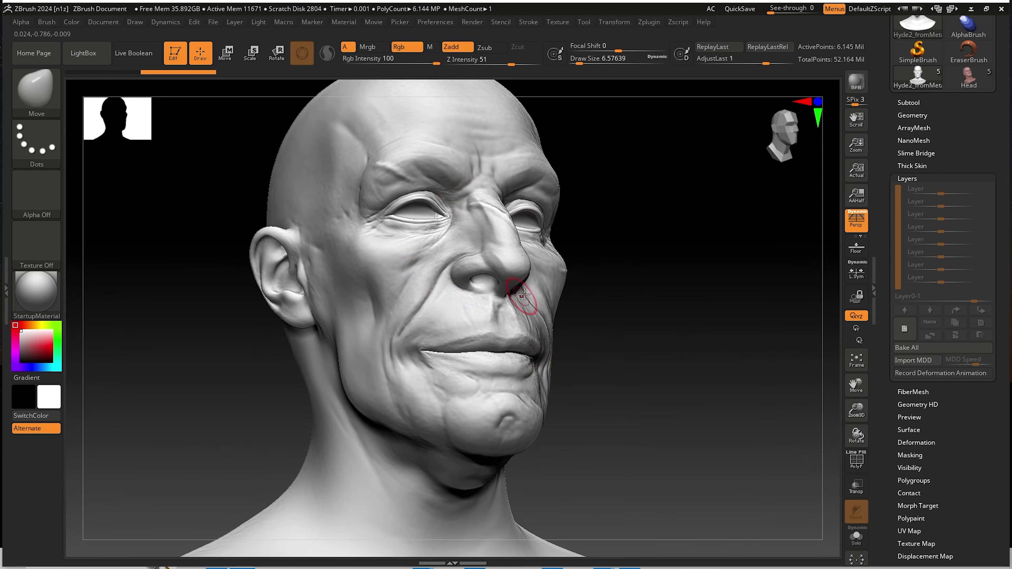
right_click_drag(492, 316, 518, 301)
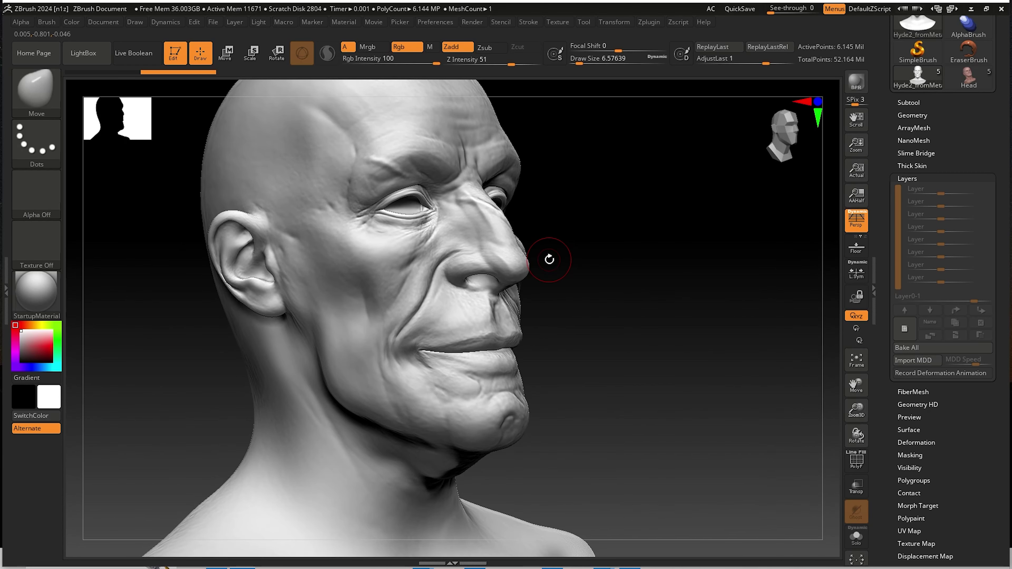
left_click_drag(549, 260, 636, 293)
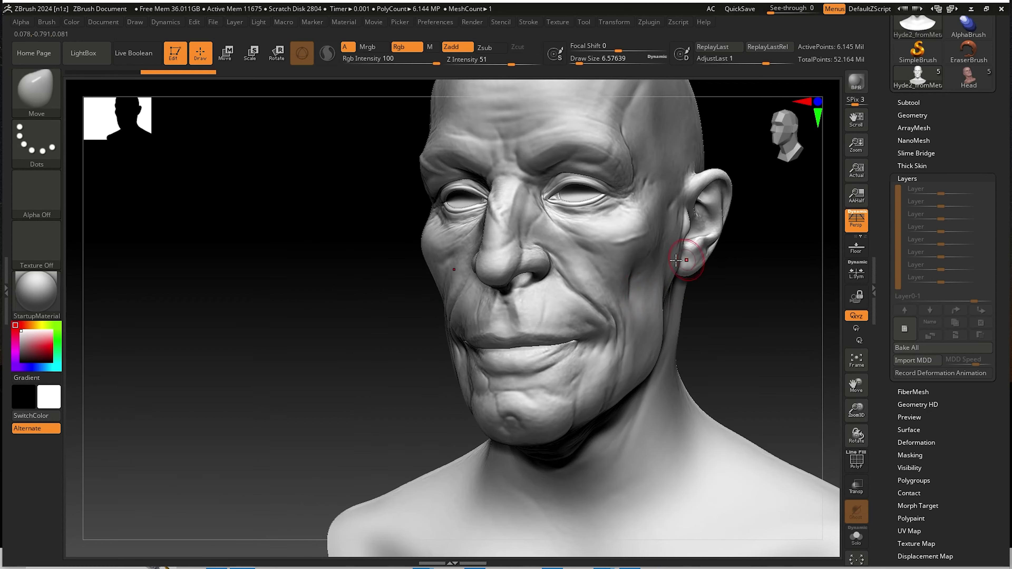
left_click_drag(680, 260, 698, 293)
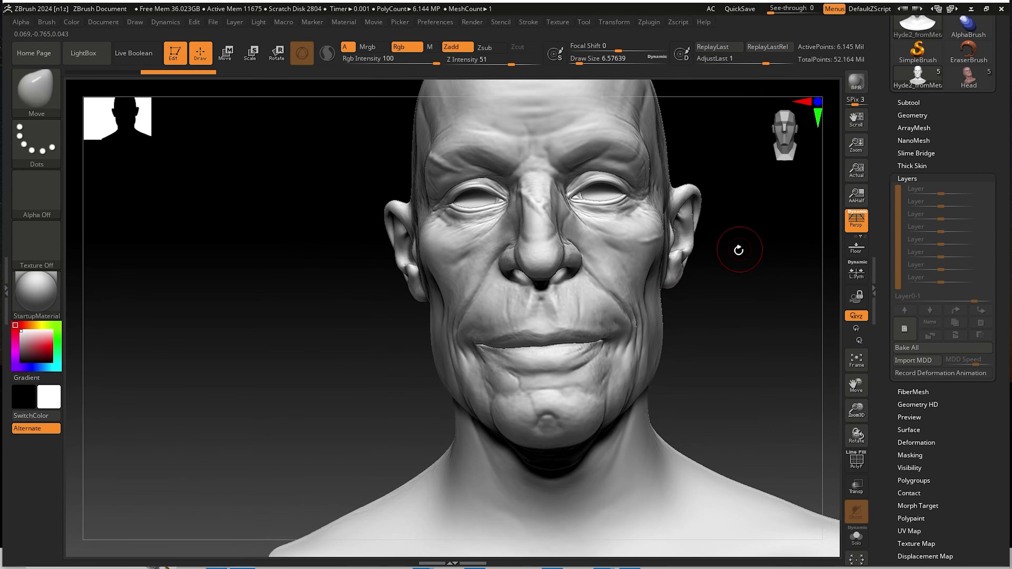
left_click_drag(739, 249, 815, 199)
Bring up the detailed Head scan, frame it and inspect its skin detail and facial forms from the side.
mouse_move(967, 85)
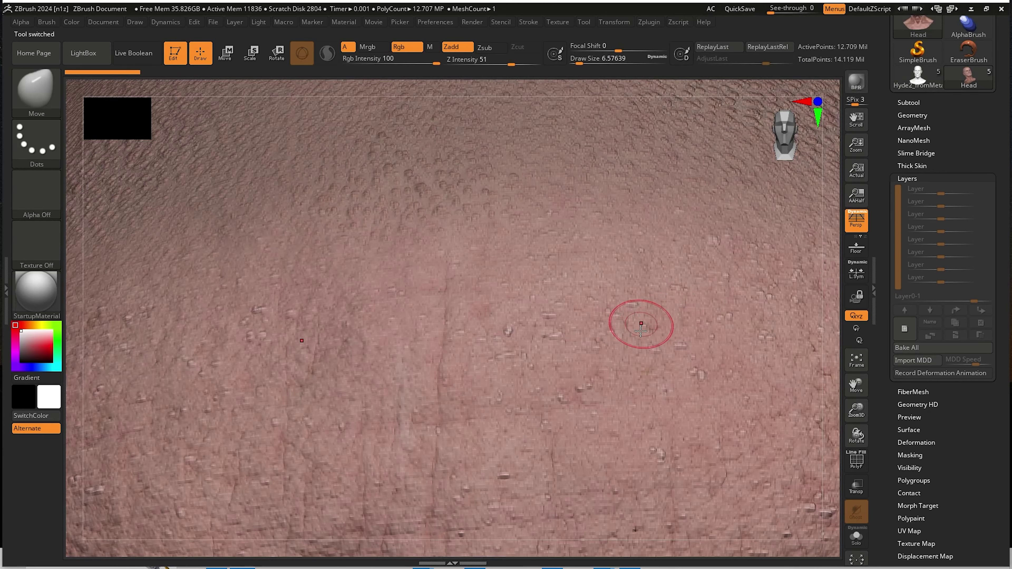
key("f")
left_click_drag(574, 295, 424, 265)
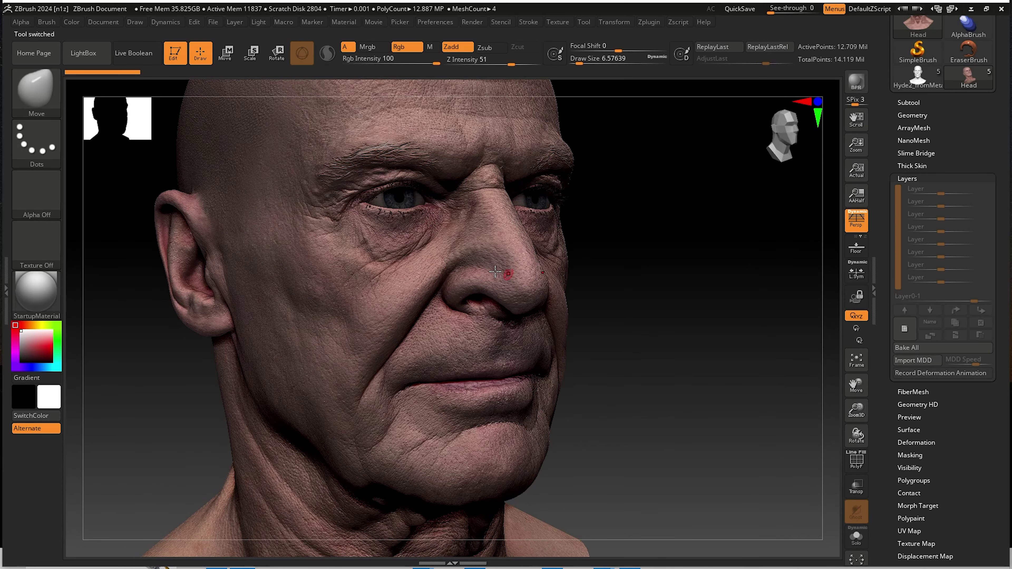
mouse_move(448, 335)
left_mouse_down()
mouse_move(440, 342)
mouse_move(448, 325)
left_mouse_up()
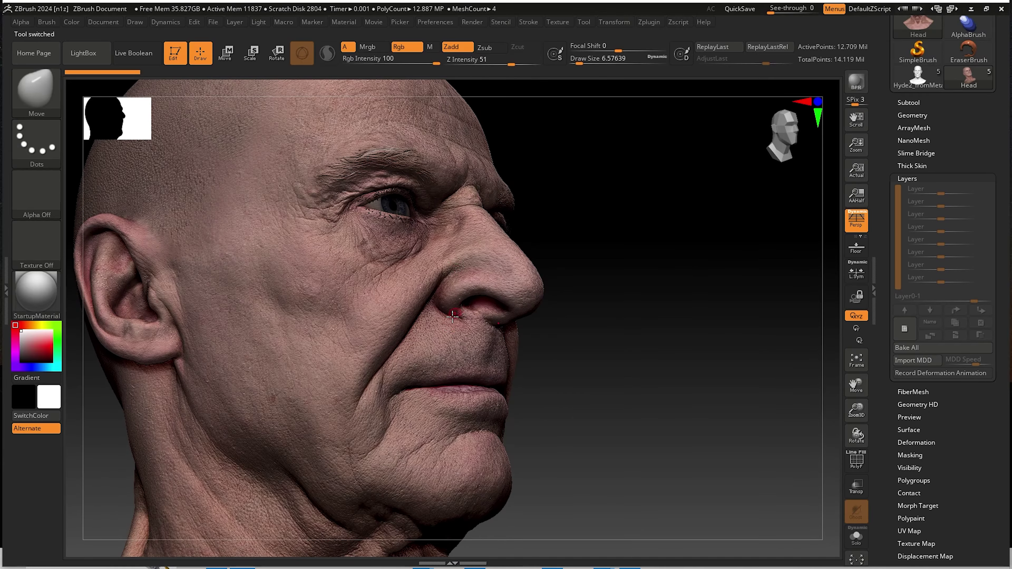
left_click_drag(587, 317, 594, 275)
left_click_drag(171, 327, 379, 326)
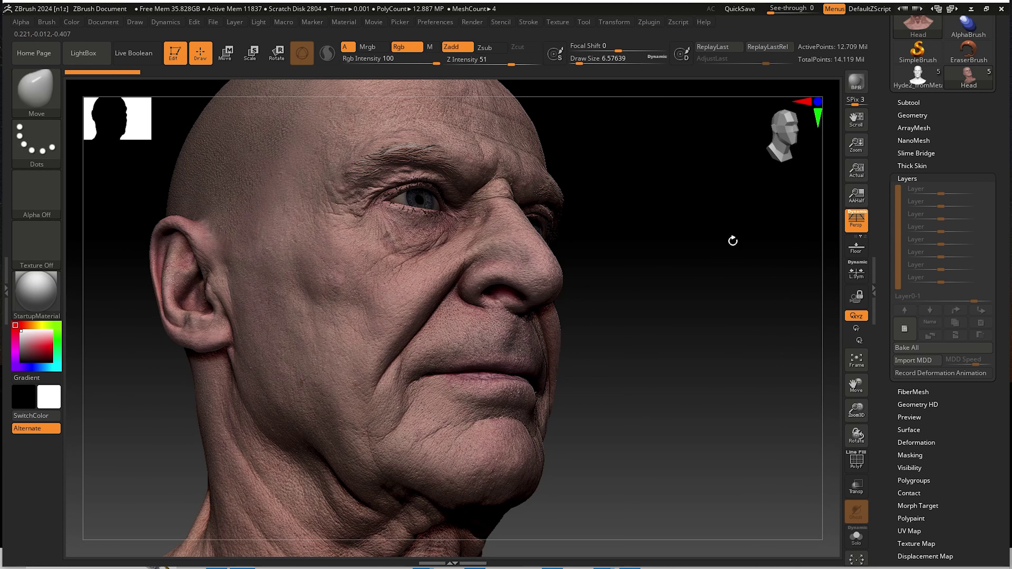
left_click_drag(717, 279, 626, 276)
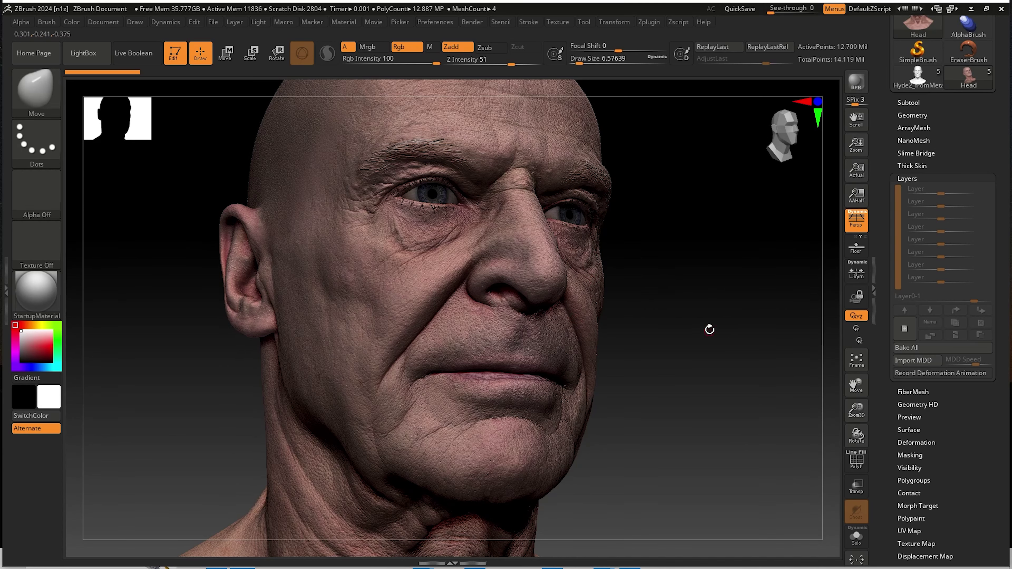
mouse_move(704, 332)
left_mouse_down()
mouse_move(707, 319)
mouse_move(678, 332)
mouse_move(772, 239)
left_mouse_up()
Return to the Hyde bust and inspect its facial wrinkles, nose, mouth and chin from several angles.
left_click(918, 76)
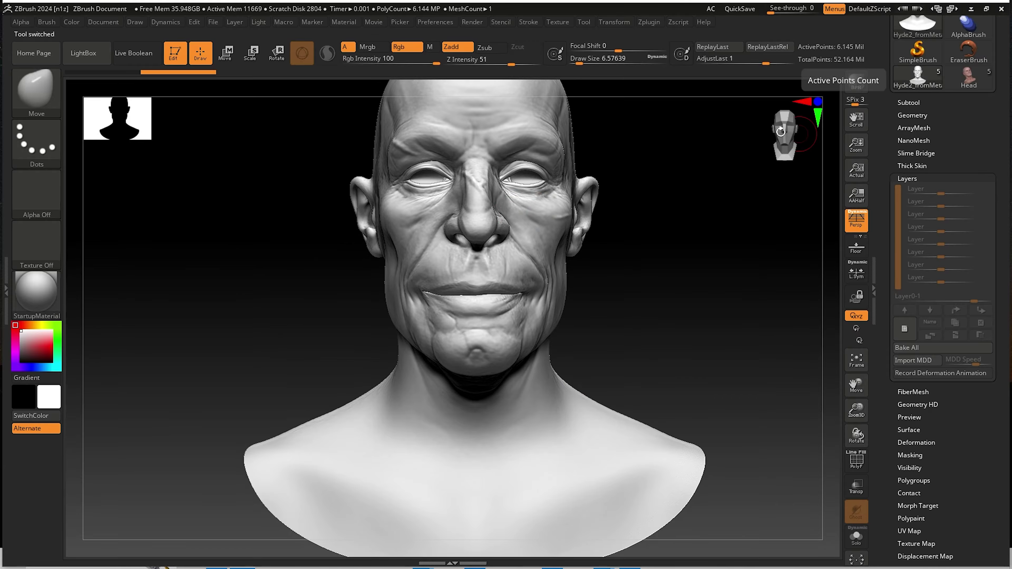
mouse_move(602, 306)
left_mouse_down()
mouse_move(621, 217)
mouse_move(648, 242)
mouse_move(622, 271)
left_mouse_up()
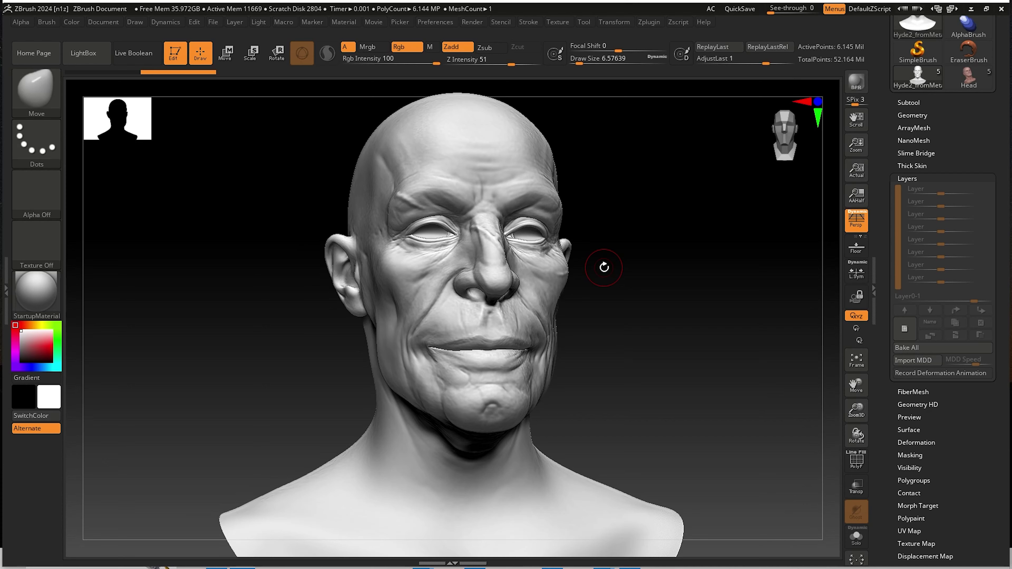
left_click_drag(621, 334, 653, 330)
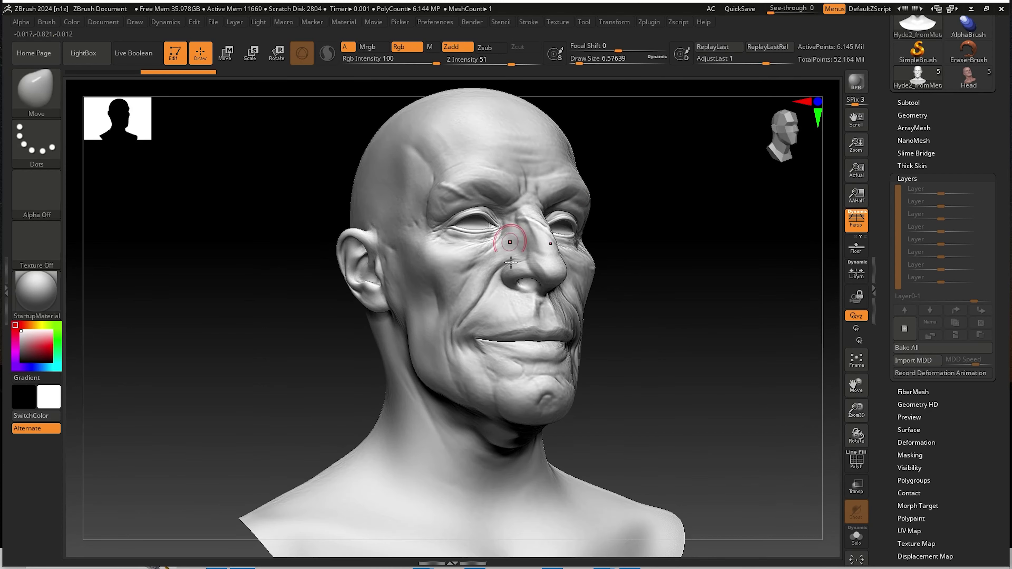
left_click_drag(650, 264, 615, 188)
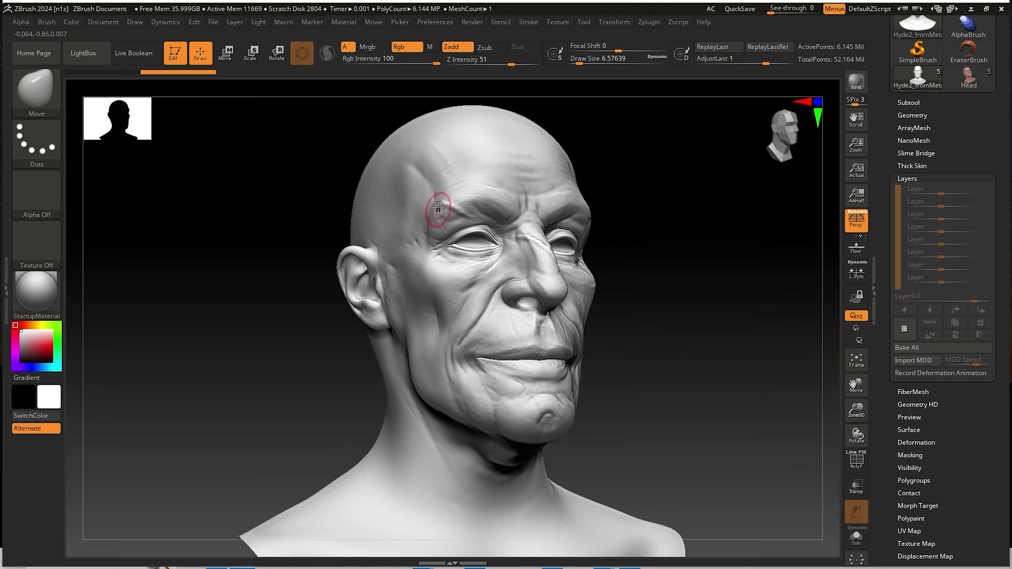
left_click_drag(283, 231, 267, 251)
left_click_drag(693, 293, 620, 289)
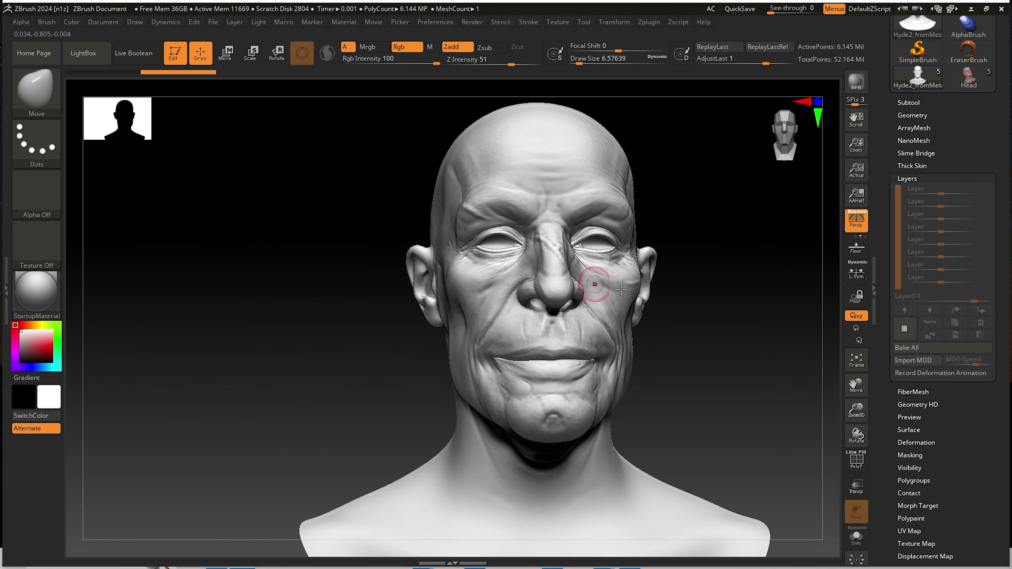
left_click_drag(692, 312, 618, 309)
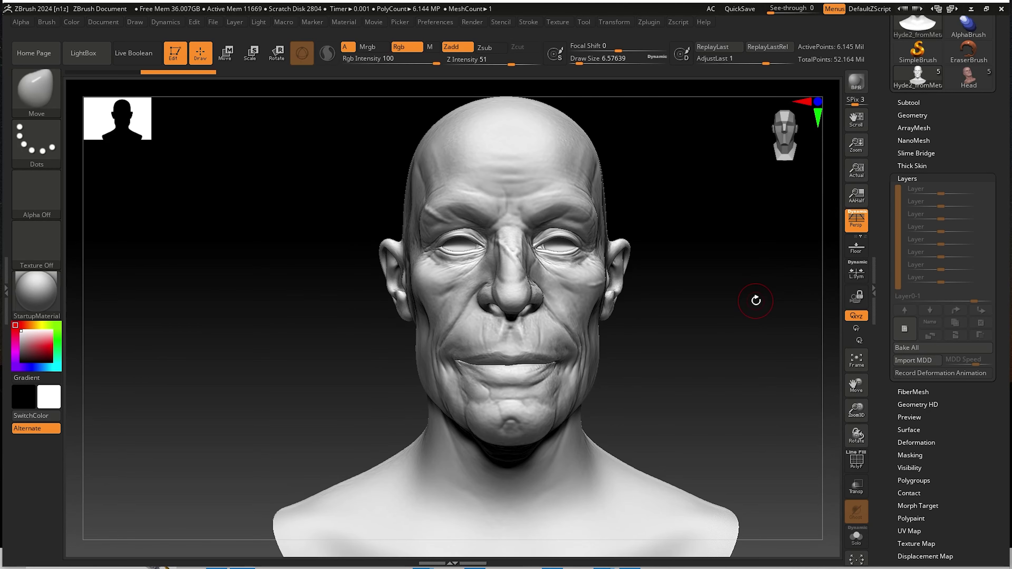
right_click_drag(574, 223, 589, 256, "alt")
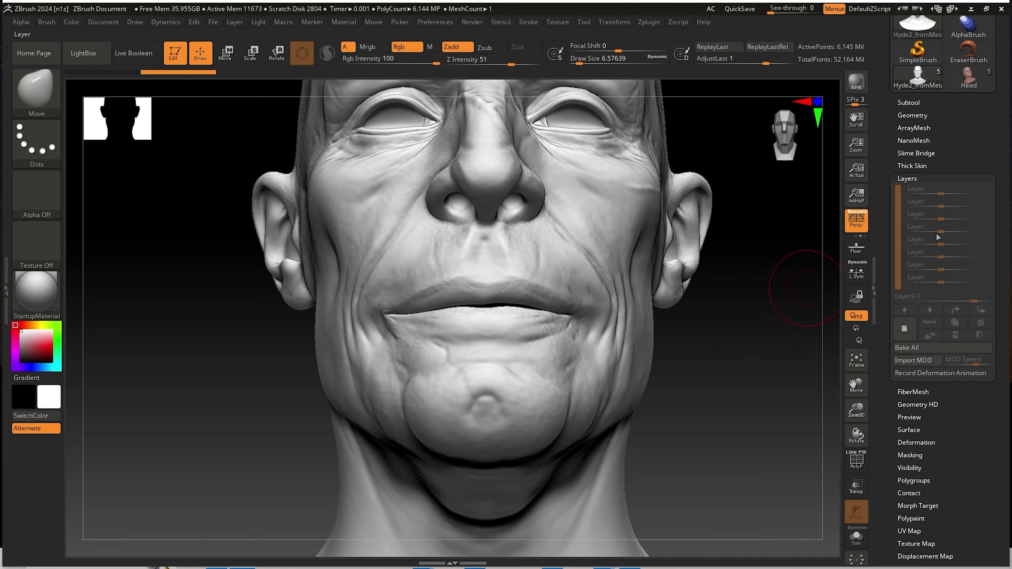
Add a new sculpt layer to the Hyde bust and step the mesh down to its lowest subdivision level.
left_click(904, 329)
right_click_drag(594, 278, 652, 312)
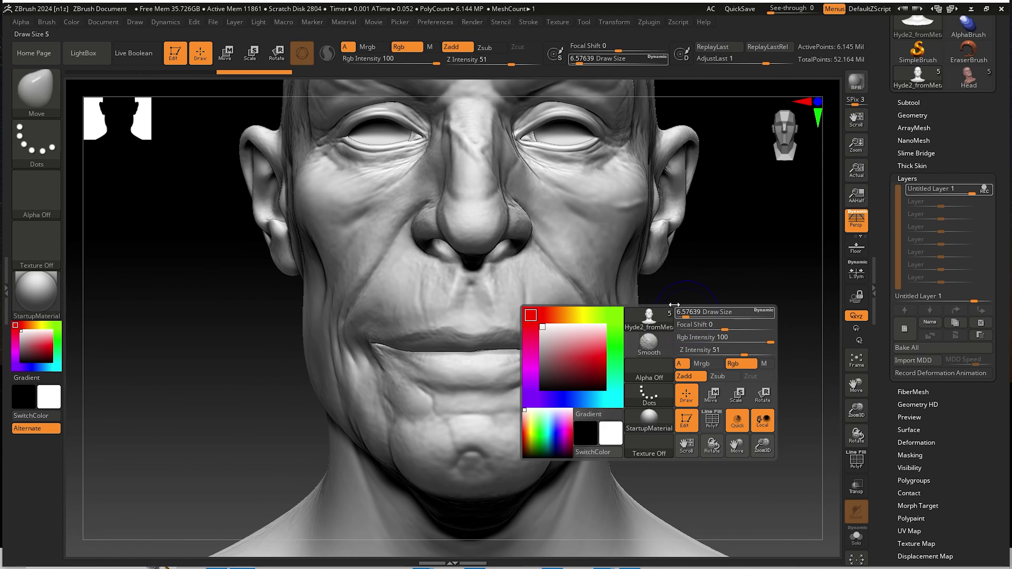
key("shift+d")
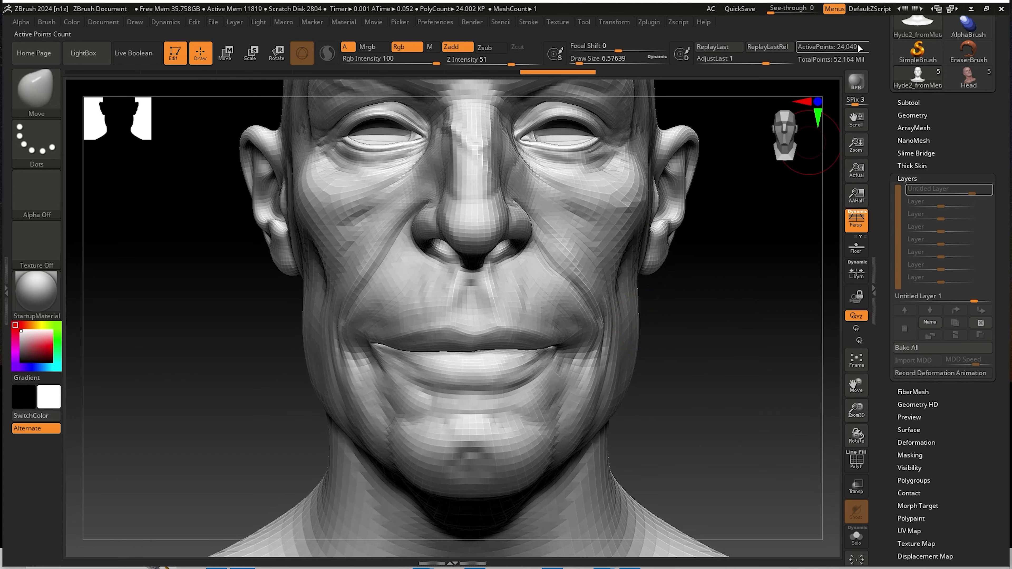
mouse_move(700, 301)
right_mouse_down()
mouse_move(634, 308)
mouse_move(666, 305)
right_mouse_up()
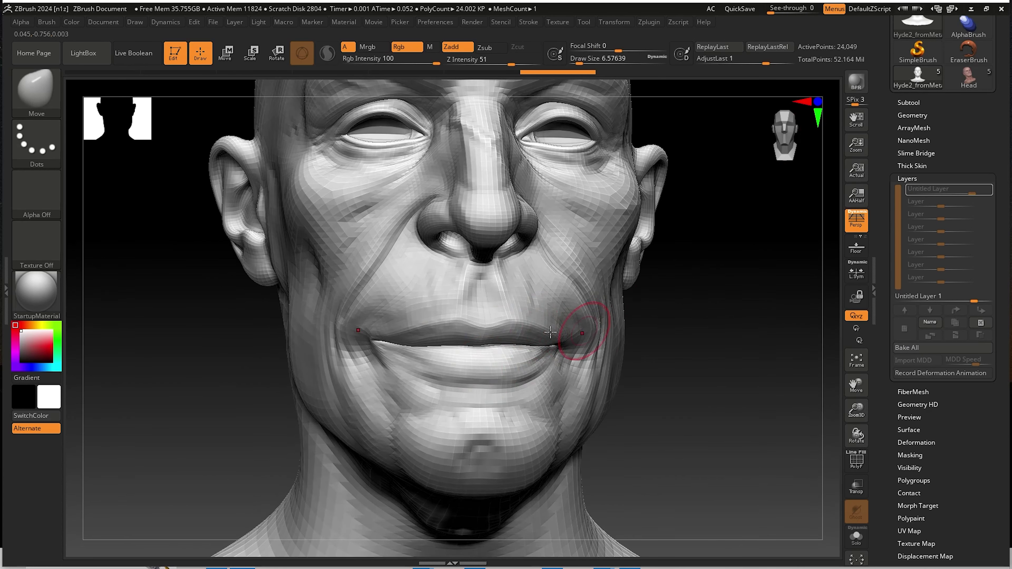
Apply a topological mask over the upper face, from the cheeks down to the upper lip, using the Move gizmo.
key("w")
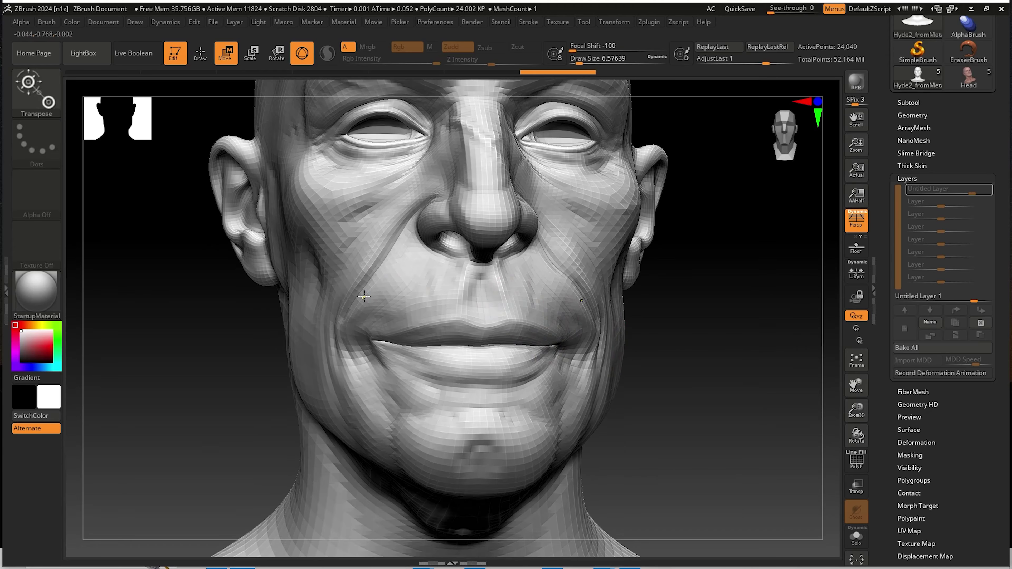
left_click_drag(364, 297, 347, 349, "ctrl")
right_click_drag(546, 362, 535, 358)
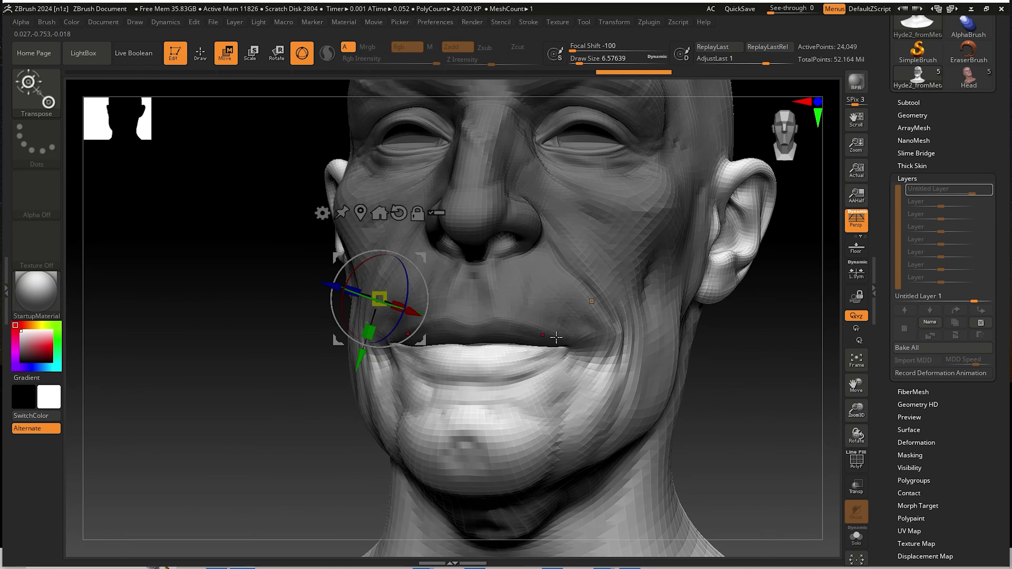
right_click_drag(556, 337, 593, 317)
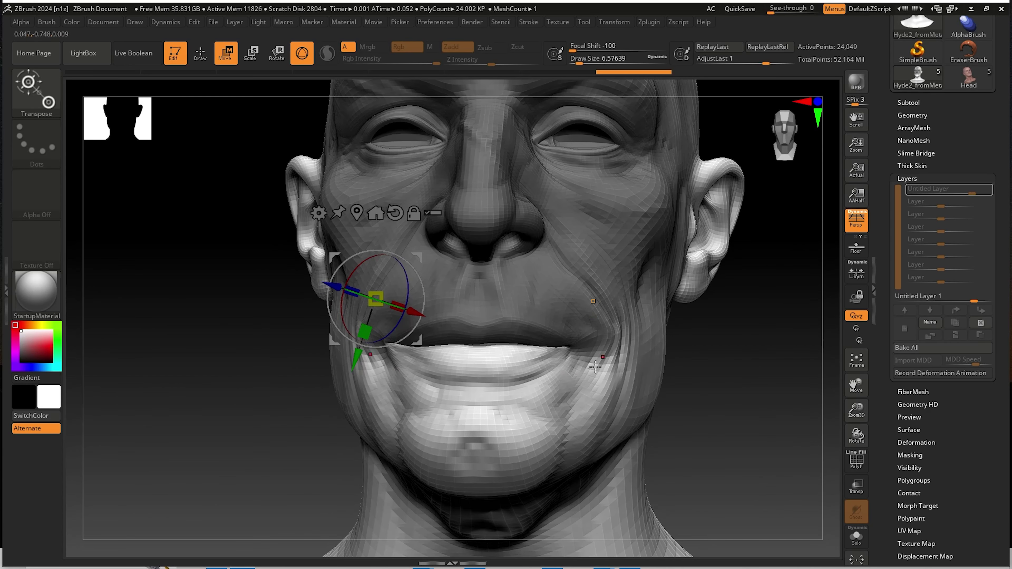
Turn the masked upper face into its own polygroup and display the polyframe over the face.
key("q")
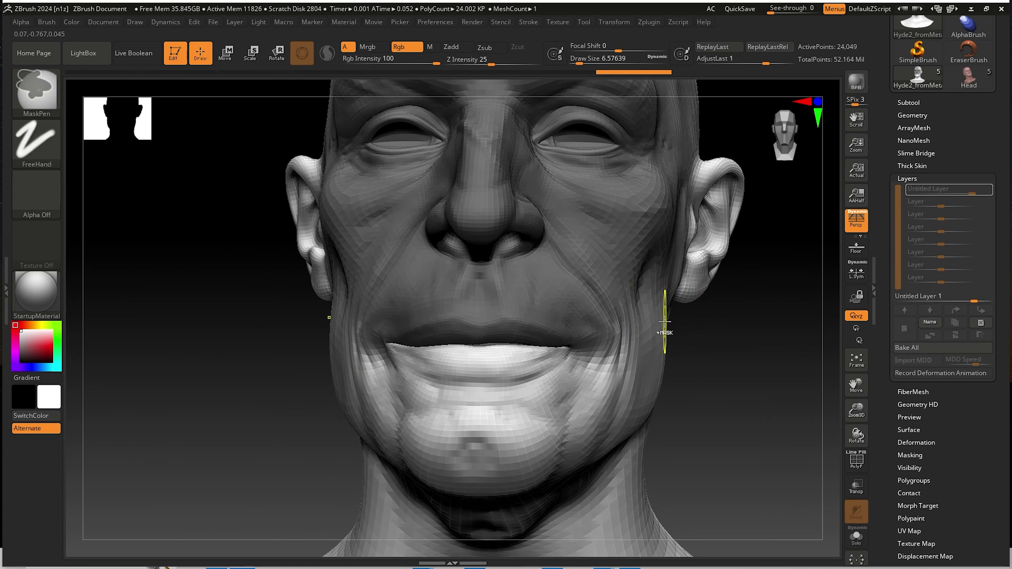
key("ctrl+shift+a")
right_click_drag(617, 293, 624, 312)
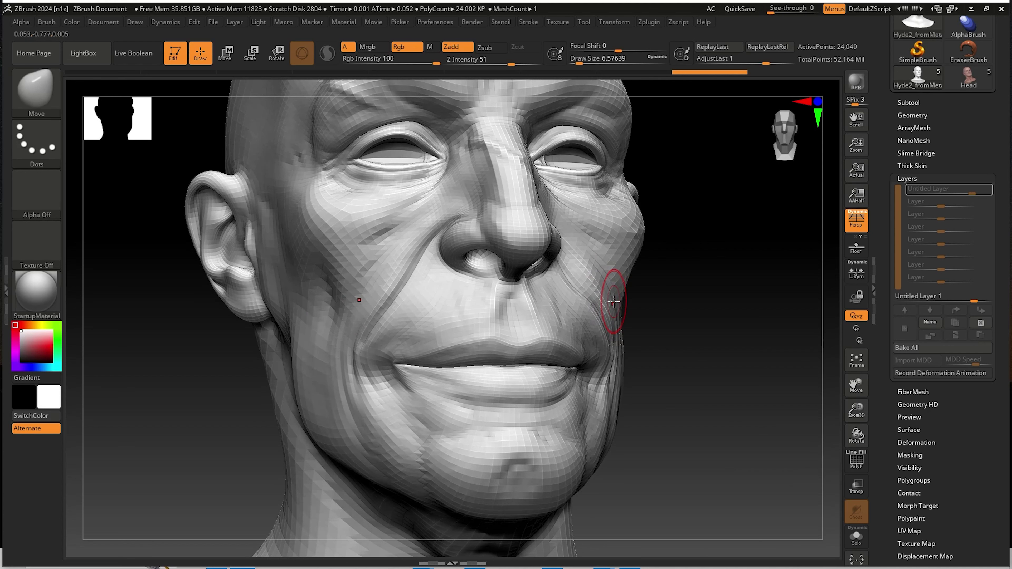
key("shift")
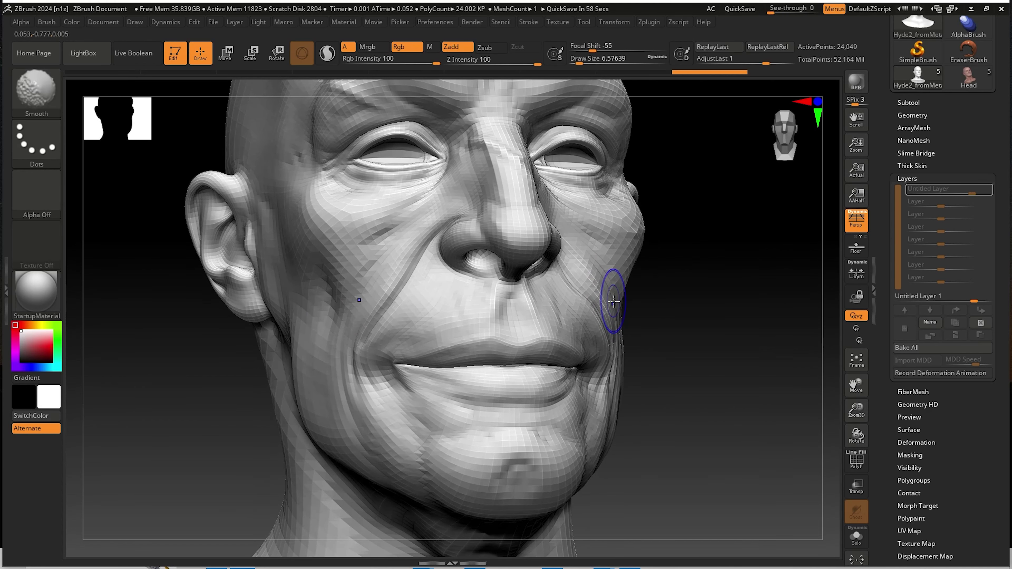
key("shift+f")
right_click_drag(608, 290, 531, 309)
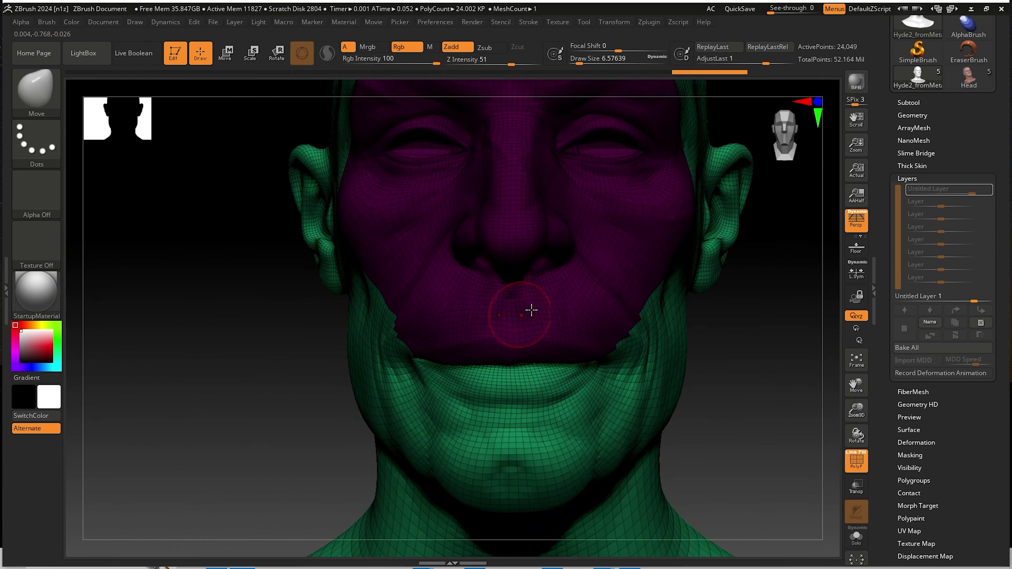
Isolate the upper-face polygroup and invert the visibility to show only the rest of the bust.
left_click(541, 293, "ctrl+shift")
mouse_move(706, 334)
right_mouse_down()
mouse_move(702, 244)
mouse_move(626, 332)
mouse_move(646, 332)
mouse_move(644, 344)
mouse_move(655, 327)
mouse_move(635, 301)
mouse_move(655, 318)
mouse_move(646, 301)
right_mouse_up()
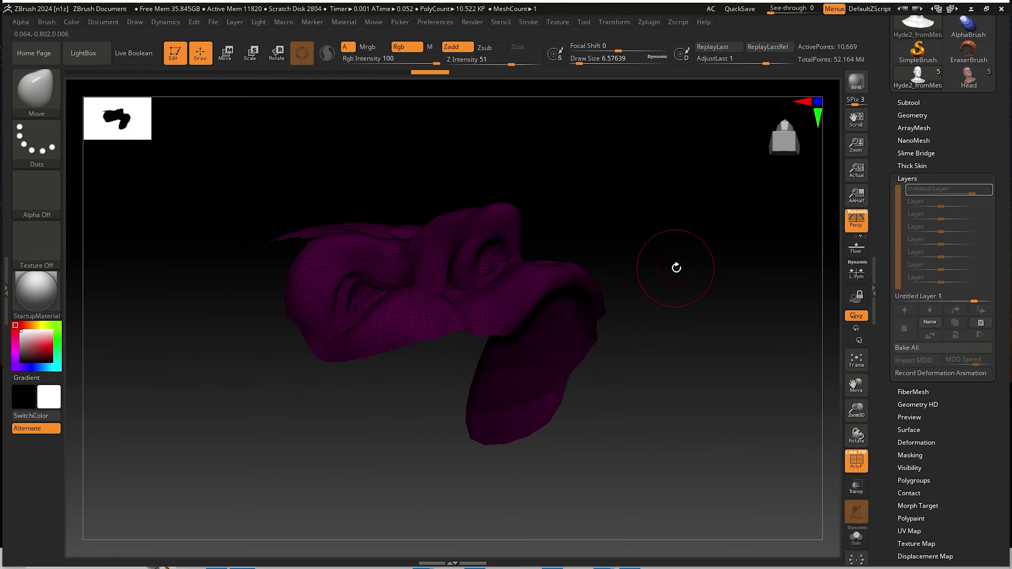
left_click_drag(664, 227, 708, 293, "ctrl+shift")
mouse_move(707, 293)
right_mouse_down()
mouse_move(707, 274)
mouse_move(681, 380)
mouse_move(648, 353)
mouse_move(698, 310)
mouse_move(664, 327)
mouse_move(660, 287)
right_mouse_up()
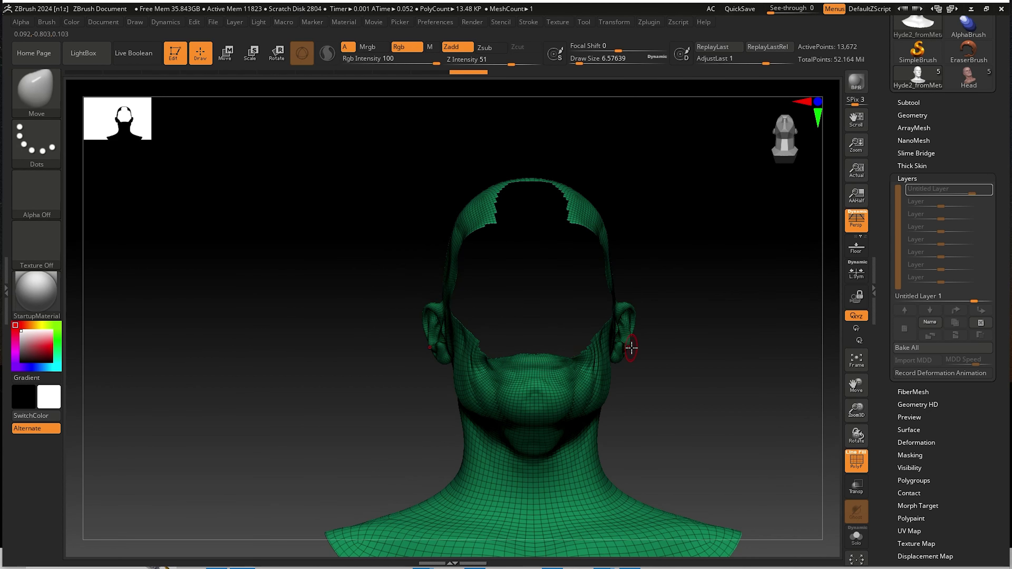
Hide the cranium and ears as well, keeping only the lower jaw, neck and shoulders of the bust visible.
right_click_drag(631, 348, 585, 353)
mouse_move(481, 300)
right_mouse_down("shift")
mouse_move(496, 330)
mouse_move(559, 322)
right_mouse_up("shift")
right_click_drag(425, 202, 429, 174)
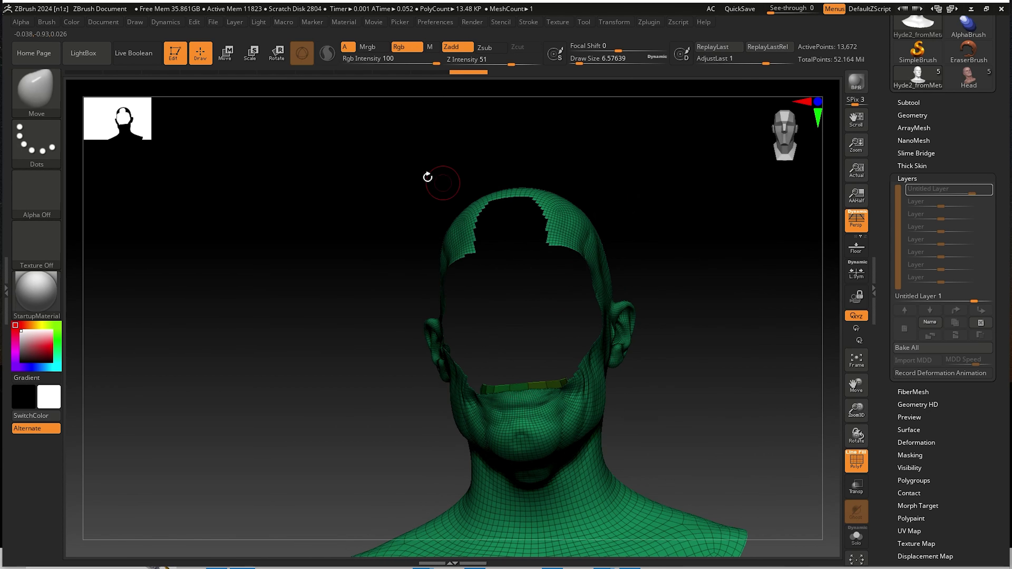
mouse_move(352, 156)
left_mouse_down("ctrl+shift")
mouse_move(630, 259)
mouse_move(696, 376)
left_mouse_up("ctrl+shift")
mouse_move(632, 355)
left_mouse_down()
mouse_move(560, 349)
mouse_move(704, 339)
left_mouse_up()
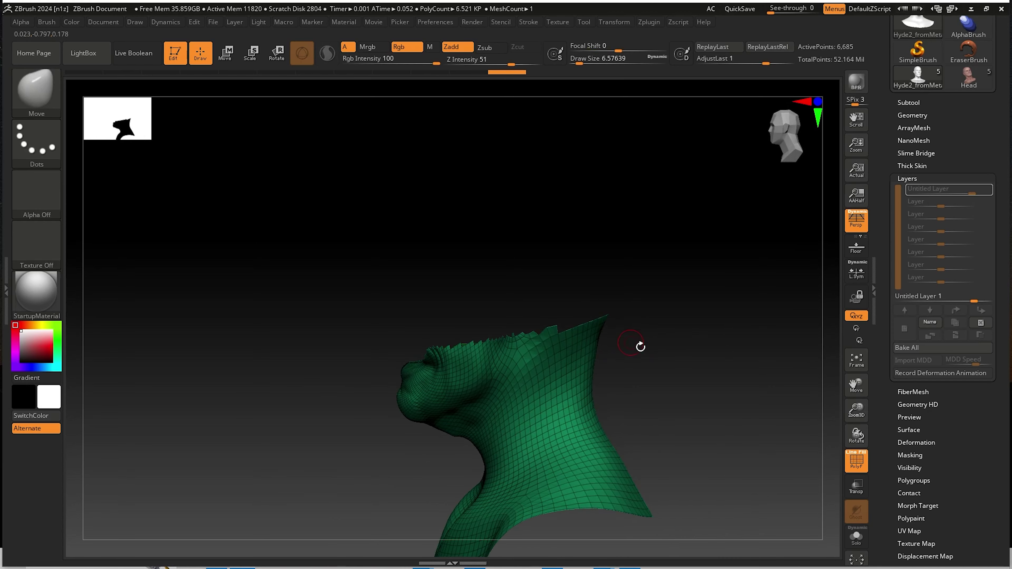
Make one polygroup of the lower jaw, neck and shoulders and another of the upper head, and unhide the whole bust.
mouse_move(639, 346)
left_mouse_down()
mouse_move(673, 348)
mouse_move(599, 346)
mouse_move(589, 252)
left_mouse_up()
key("ctrl")
left_click_drag(591, 319, 684, 271)
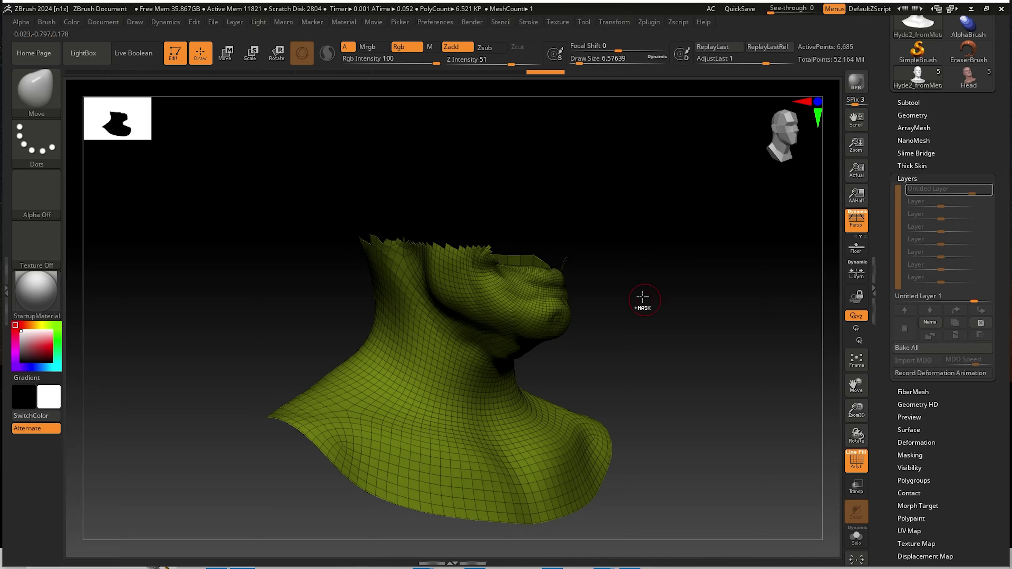
key("ctrl+shift")
mouse_move(625, 224)
left_mouse_down("ctrl+shift")
mouse_move(674, 284)
mouse_move(646, 275)
left_mouse_up("ctrl+shift")
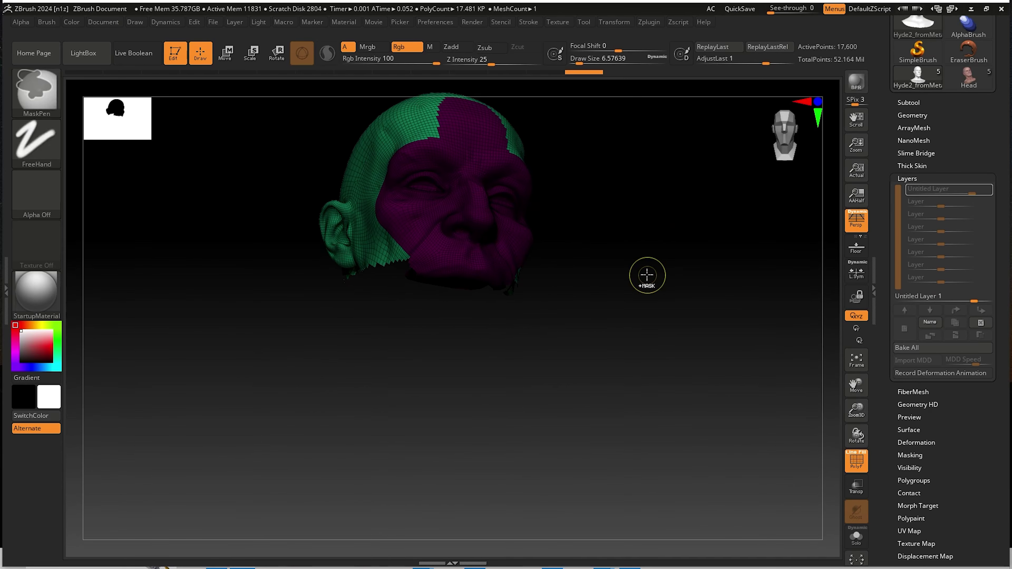
key("ctrl+w")
mouse_move(590, 303)
left_mouse_down()
mouse_move(573, 250)
mouse_move(540, 276)
mouse_move(599, 287)
mouse_move(515, 301)
mouse_move(524, 344)
mouse_move(622, 282)
mouse_move(694, 315)
mouse_move(552, 321)
left_mouse_up()
left_click(585, 302, "ctrl+shift")
Set the draw size to 9.44708 and isolate the polygroup of the lower jaw, neck and shoulders.
key("s")
mouse_move(632, 305)
left_mouse_down()
mouse_move(650, 297)
mouse_move(639, 294)
left_mouse_up()
key("s")
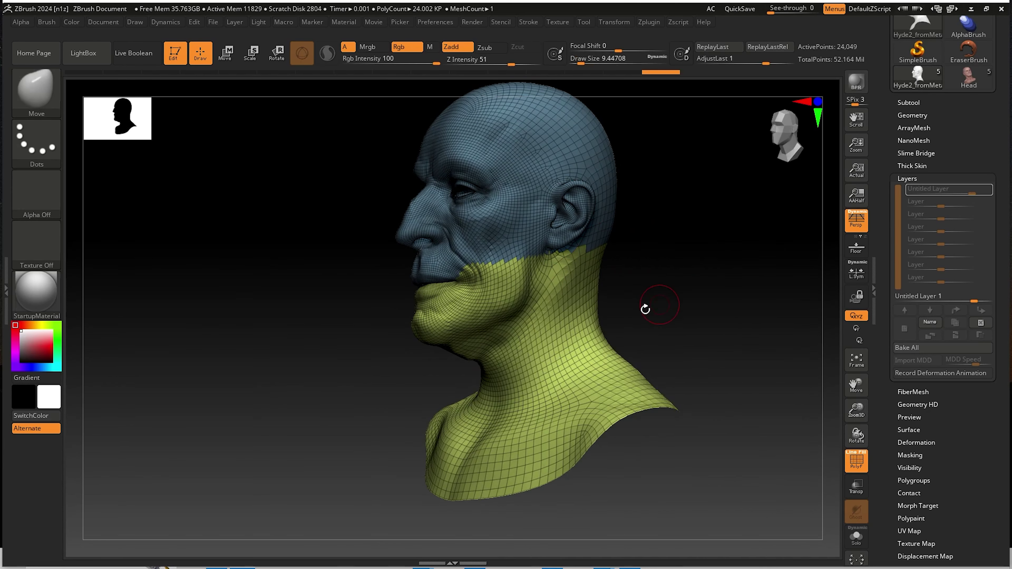
right_click_drag(493, 317, 501, 294)
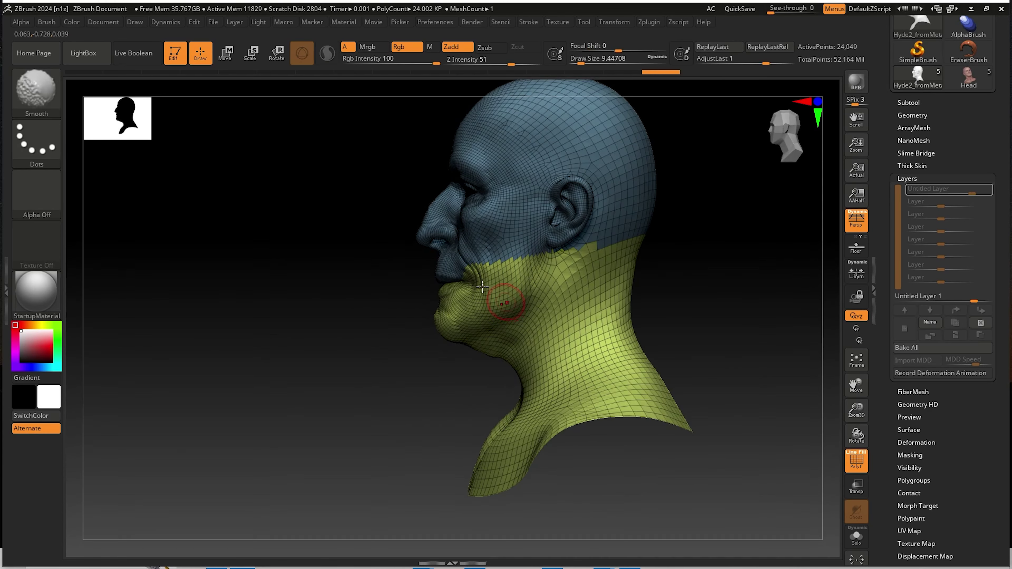
left_click(494, 302, "ctrl+shift")
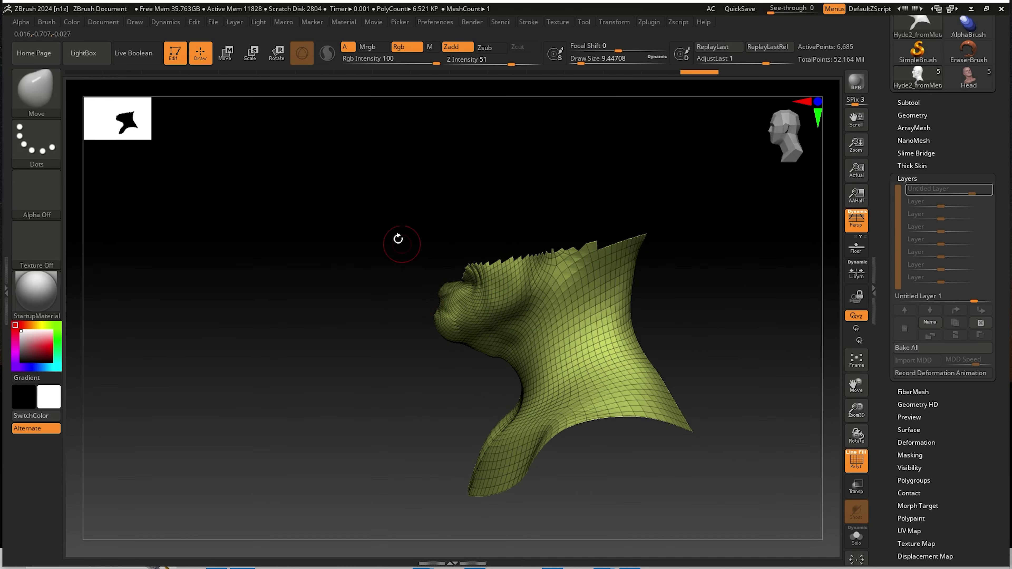
Mask the chin and lower jaw, and erase the mask from the side of the neck below the jawline.
mouse_move(371, 195)
left_mouse_down("ctrl")
mouse_move(485, 289)
mouse_move(533, 369)
left_mouse_up("ctrl")
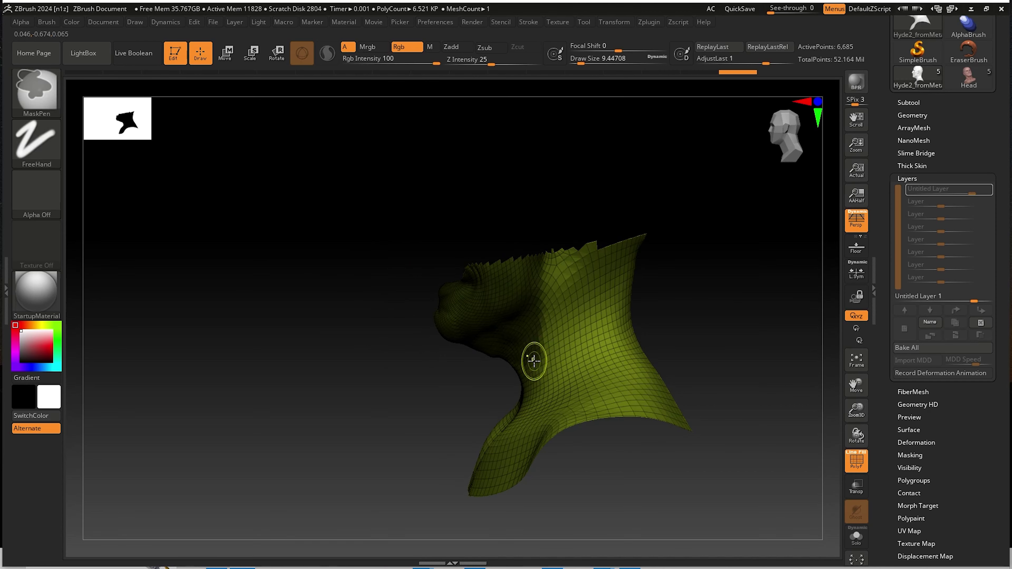
mouse_move(557, 348)
right_mouse_down()
mouse_move(578, 327)
mouse_move(587, 283)
right_mouse_up()
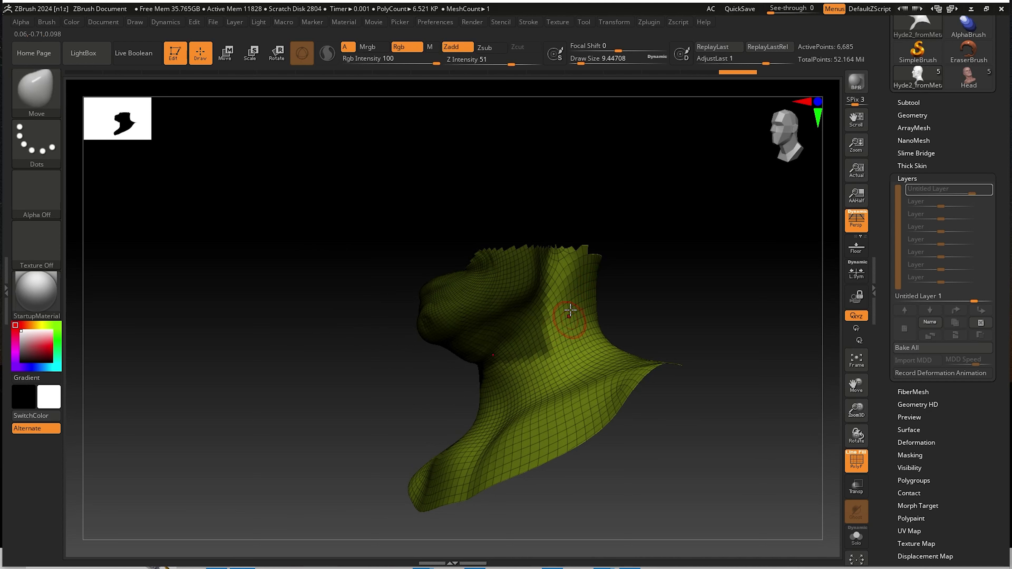
key("ctrl")
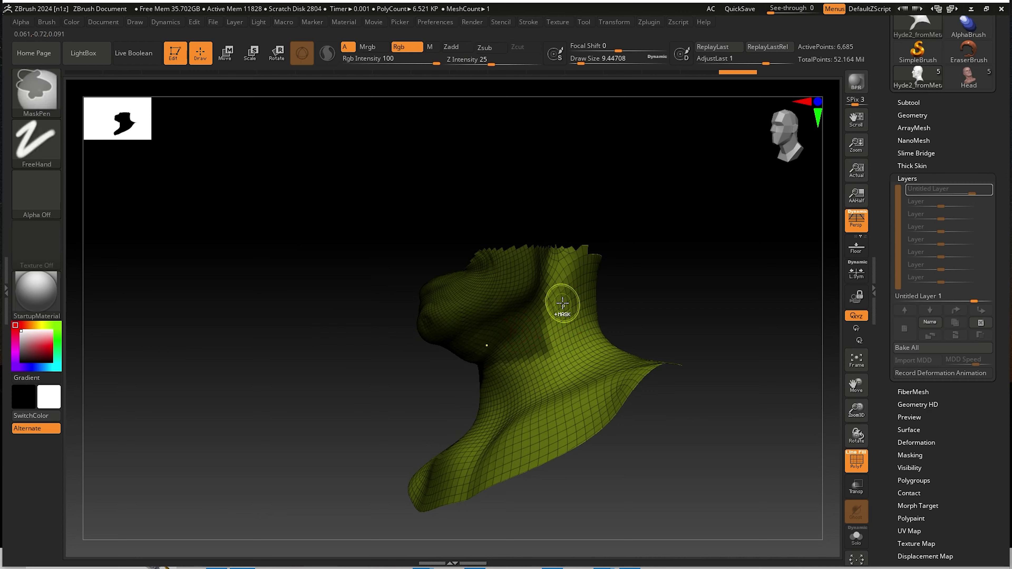
left_click_drag(563, 297, 505, 358, "ctrl+alt")
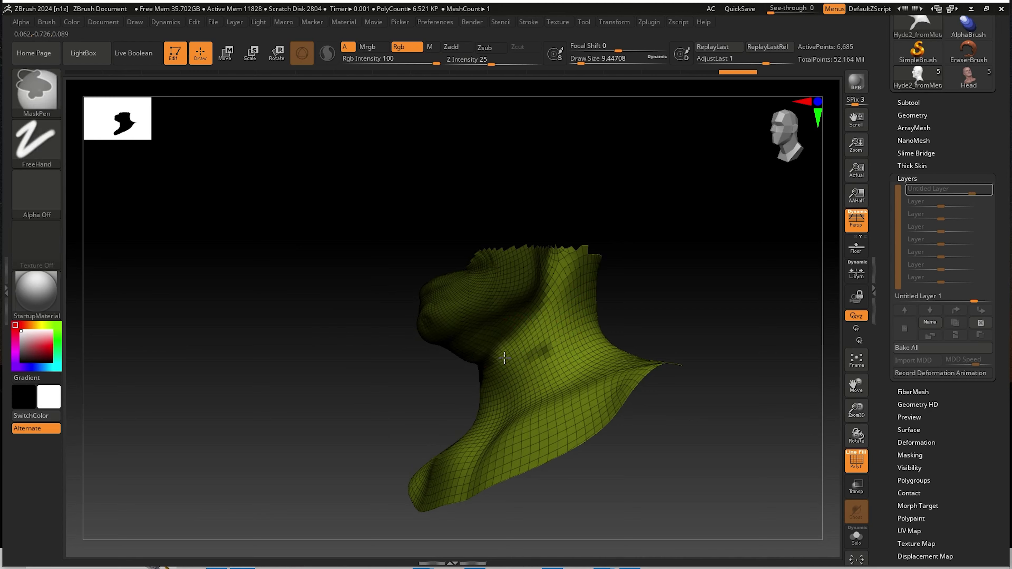
mouse_move(531, 357)
right_mouse_down()
mouse_move(567, 321)
mouse_move(526, 359)
mouse_move(542, 310)
right_mouse_up()
key("shift")
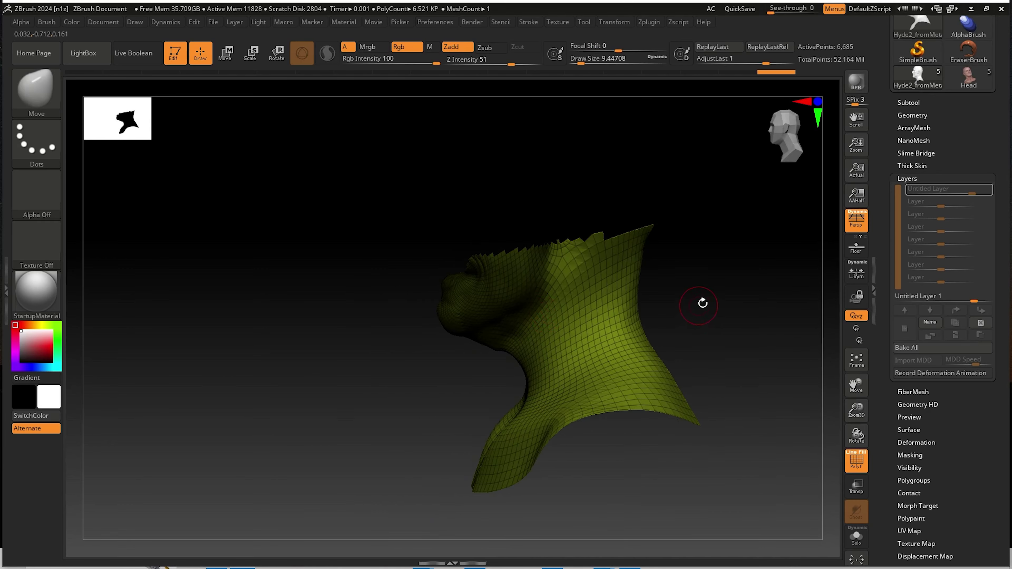
Unhide the whole bust and turn off the polyframe display.
left_click(702, 303, "ctrl+shift")
left_click_drag(643, 324, 686, 297)
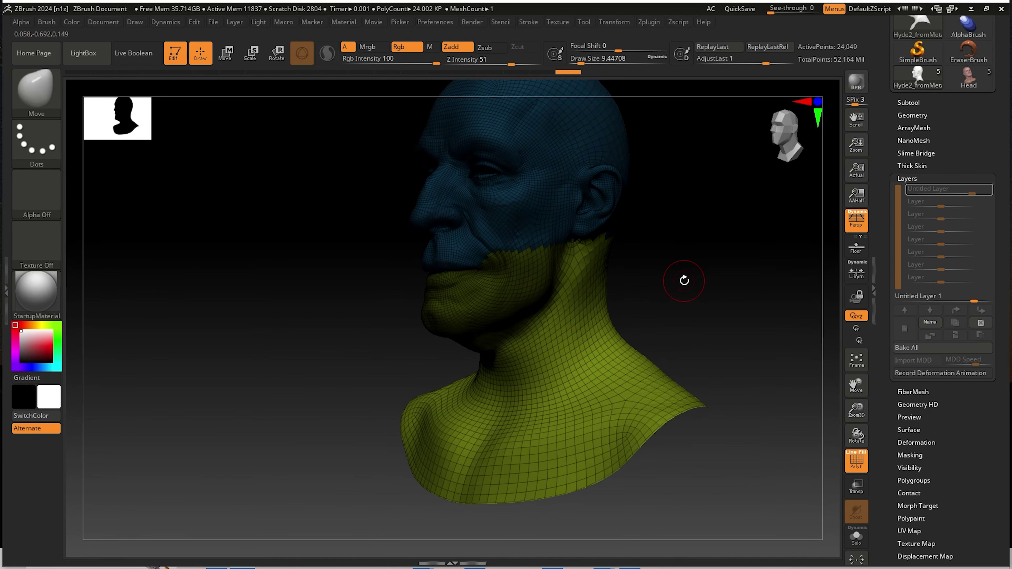
key("shift+f")
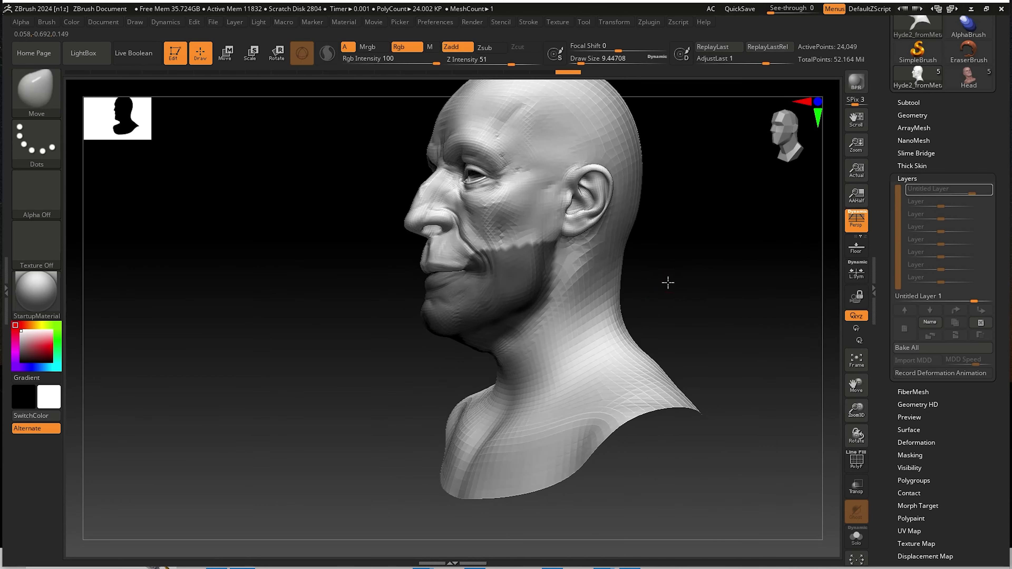
Soften the edge of the jaw mask and invert it to leave only the lower jaw unmasked.
left_click_drag(583, 280, 615, 280)
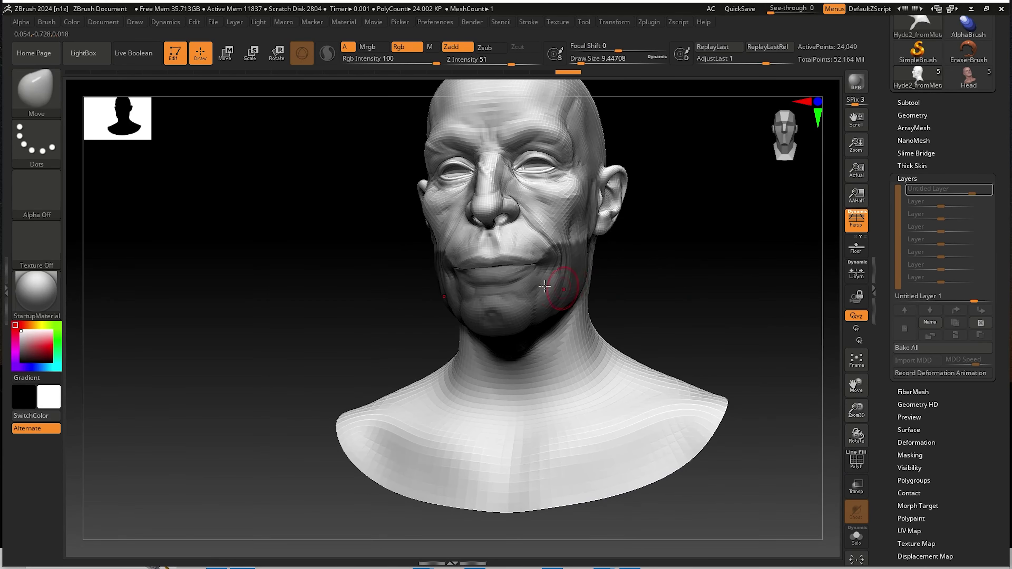
mouse_move(544, 286)
right_mouse_down()
mouse_move(511, 261)
mouse_move(541, 258)
mouse_move(515, 339)
right_mouse_up()
key("ctrl")
left_click(503, 340, "ctrl")
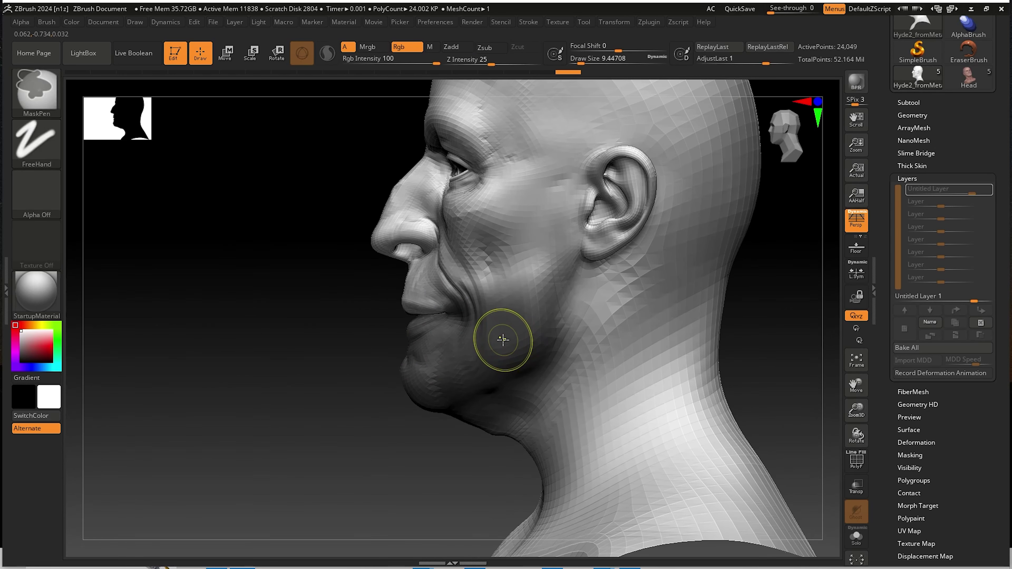
left_click(759, 332, "ctrl")
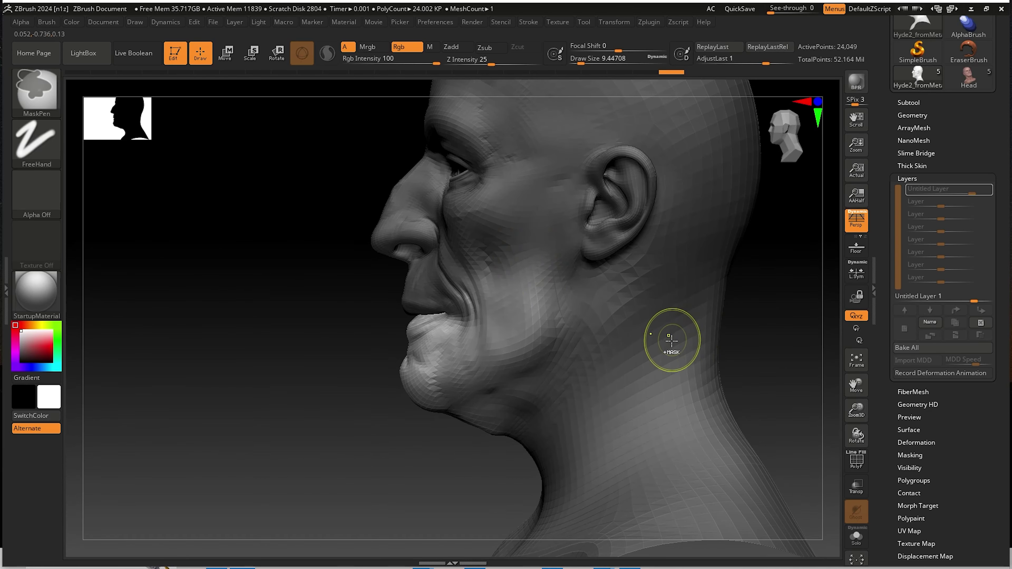
Center the transform gizmo on the unmasked jaw, reset its orientation and rotate the jaw downward to open the mouth.
key("w")
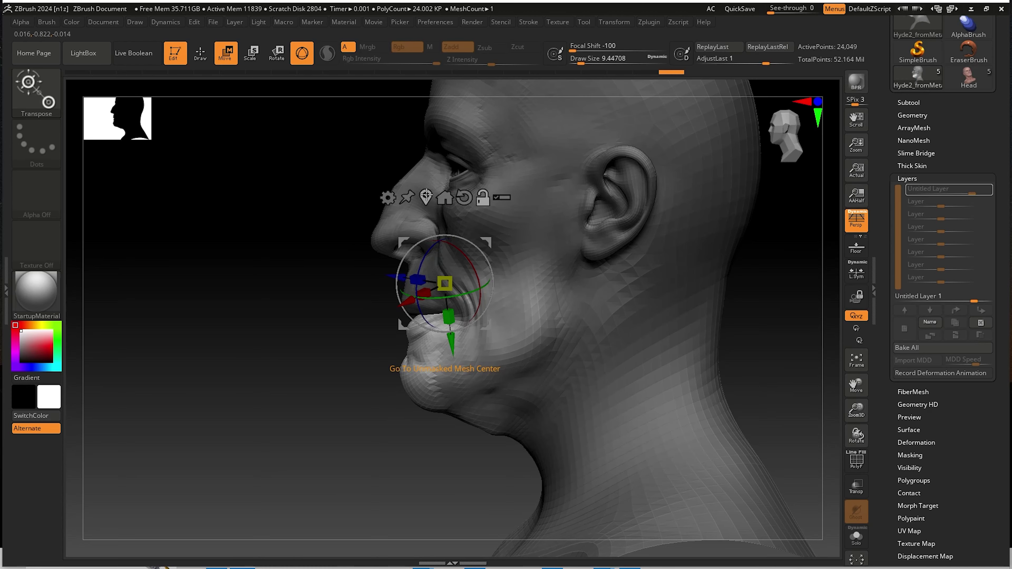
left_click(425, 196)
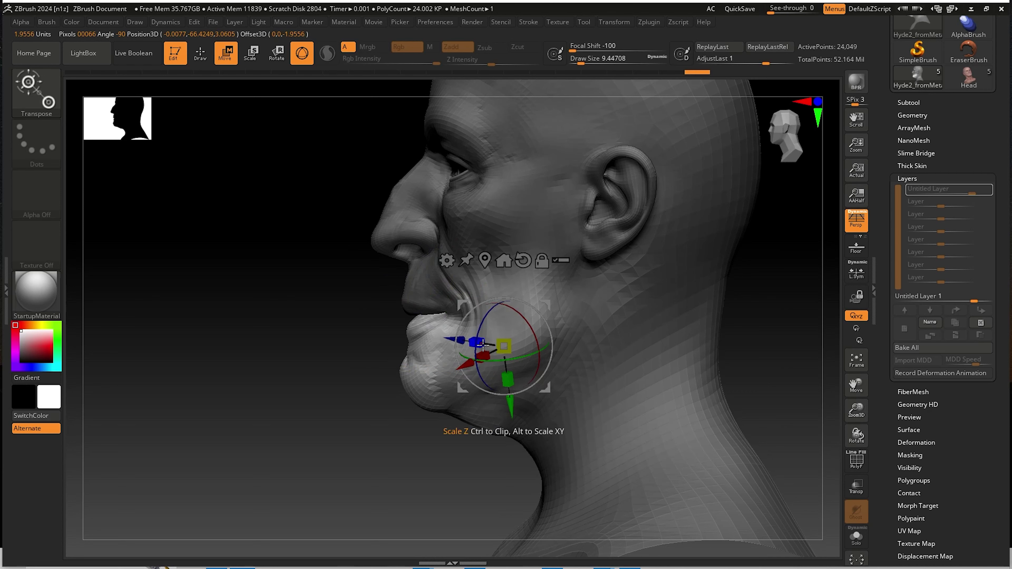
left_click(523, 260)
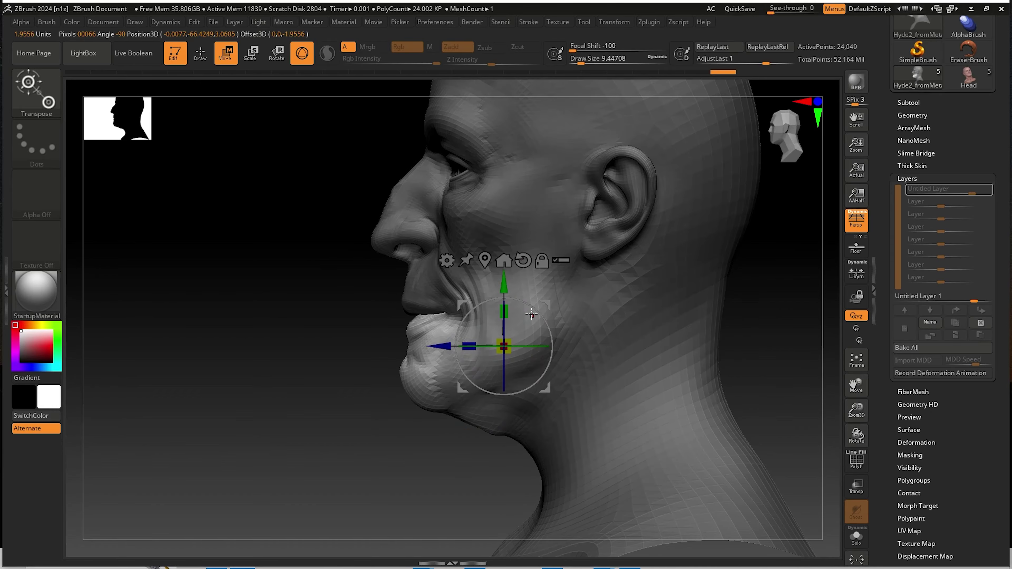
mouse_move(545, 304)
left_mouse_down()
mouse_move(566, 295)
mouse_move(553, 295)
left_mouse_up()
Adjust the inner corners of the opened mouth with the Move brush at Z intensity 70 and draw size 6.57639.
key("q")
right_click_drag(588, 335, 640, 333)
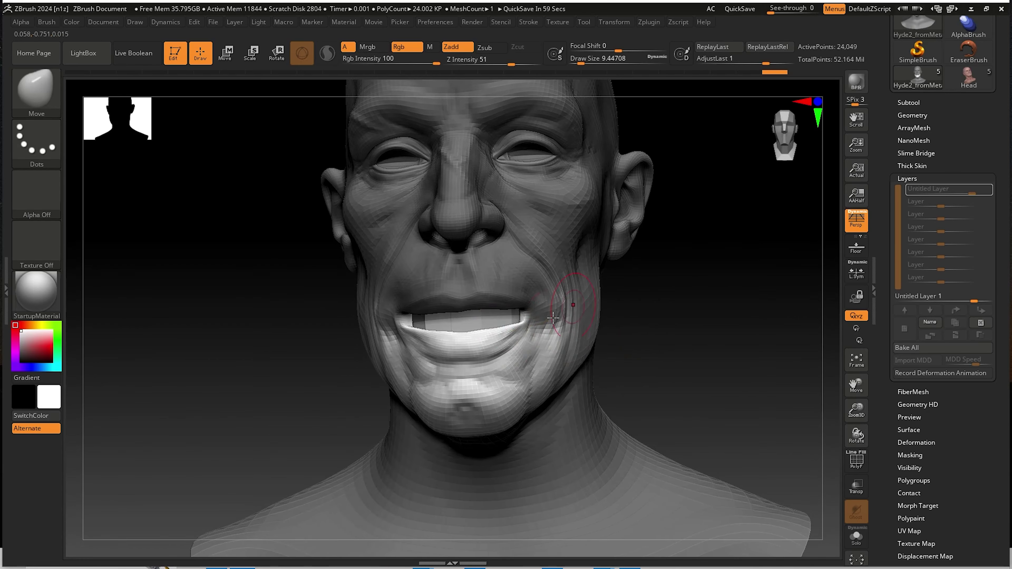
right_click_drag(556, 323, 611, 332, "ctrl")
right_click_drag(389, 312, 511, 348)
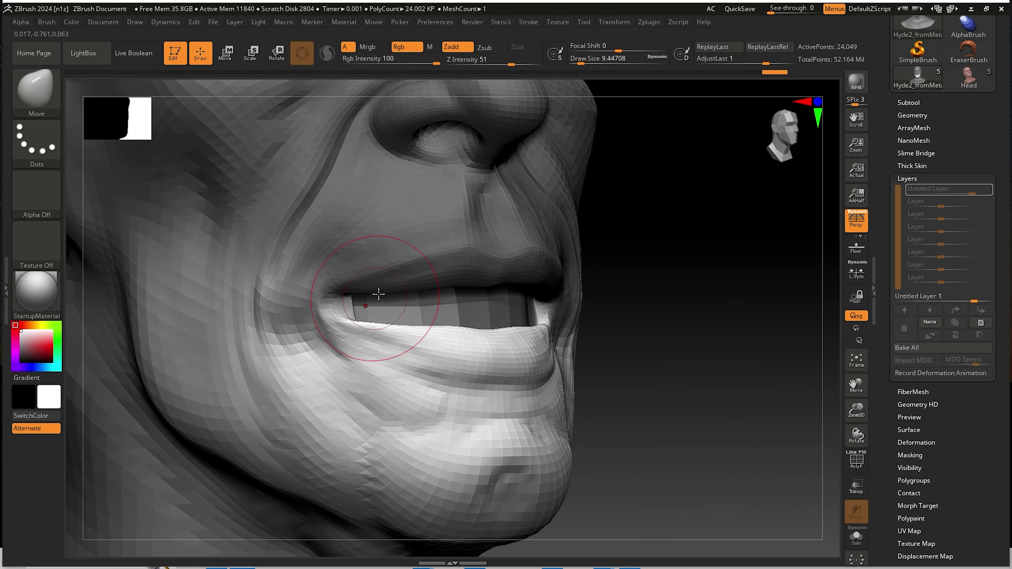
right_click_drag(373, 293, 338, 219)
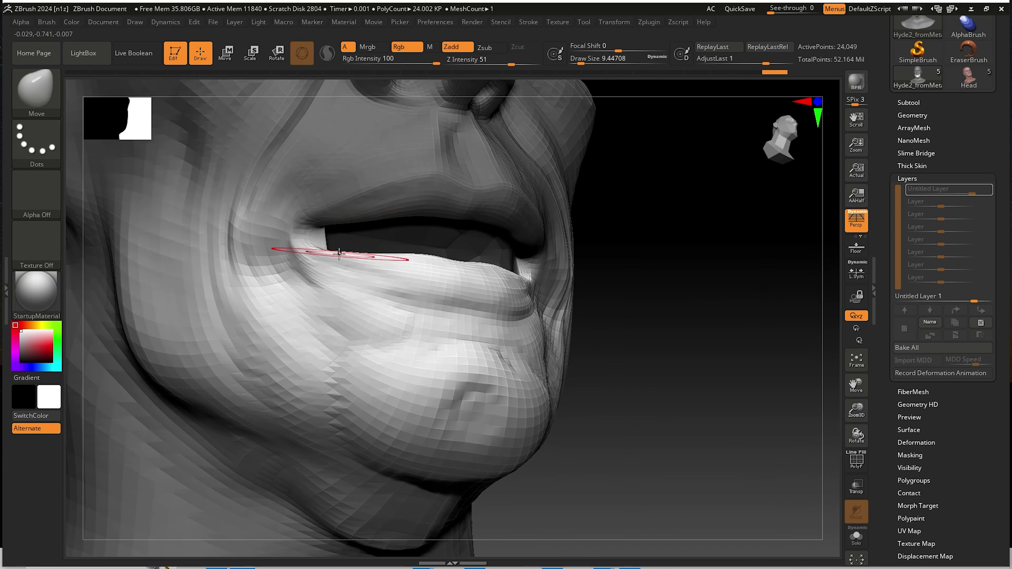
mouse_move(350, 255)
right_mouse_down()
mouse_move(263, 258)
mouse_move(371, 258)
mouse_move(339, 256)
right_mouse_up()
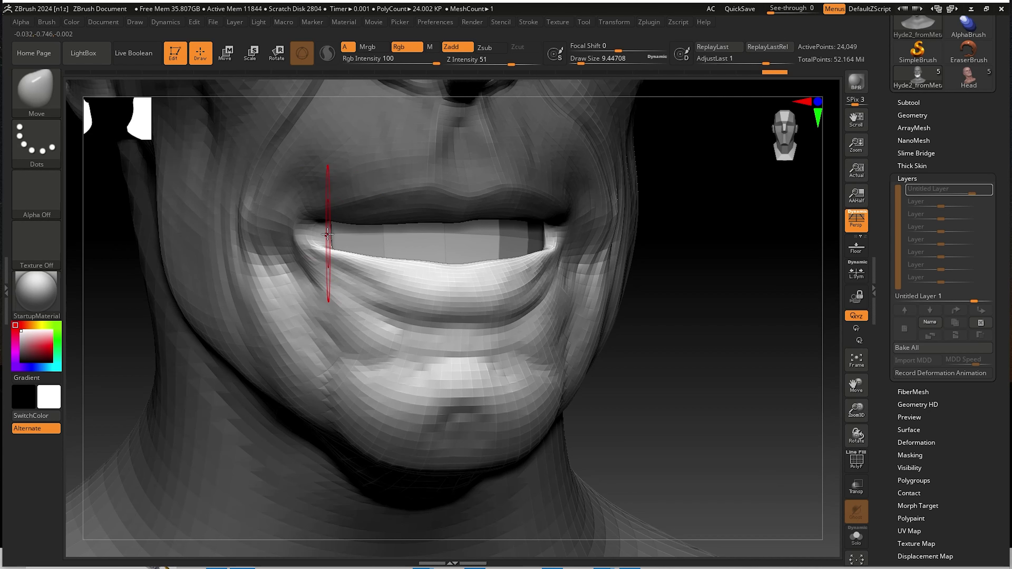
key("space")
left_click_drag(327, 233, 325, 233)
left_click_drag(384, 274, 394, 274)
Clear the mask from the head and frame the whole bust from the front.
left_click(662, 305, "ctrl")
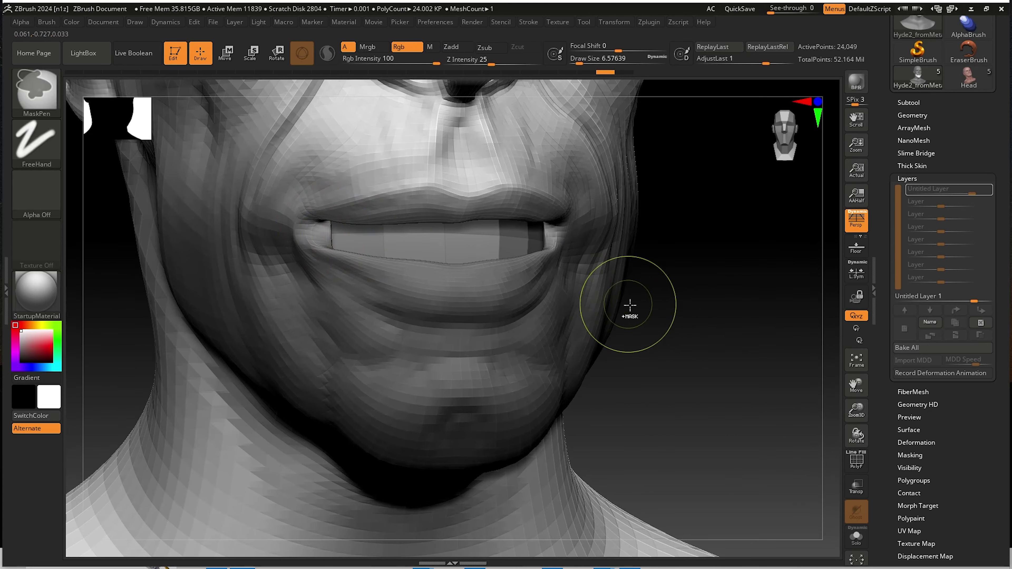
left_click(661, 305, "ctrl")
left_click(677, 312, "ctrl")
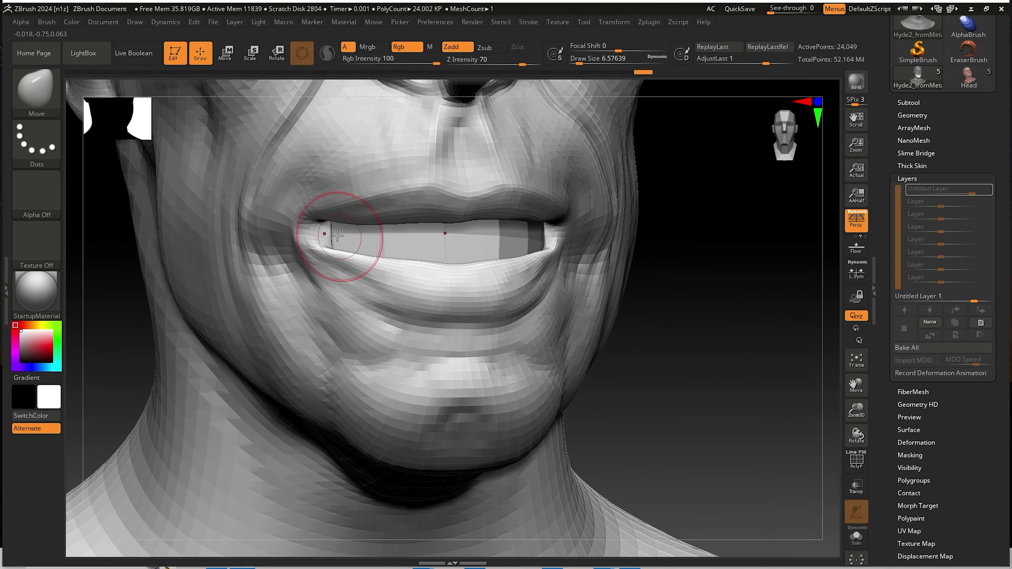
right_click_drag(486, 289, 644, 317)
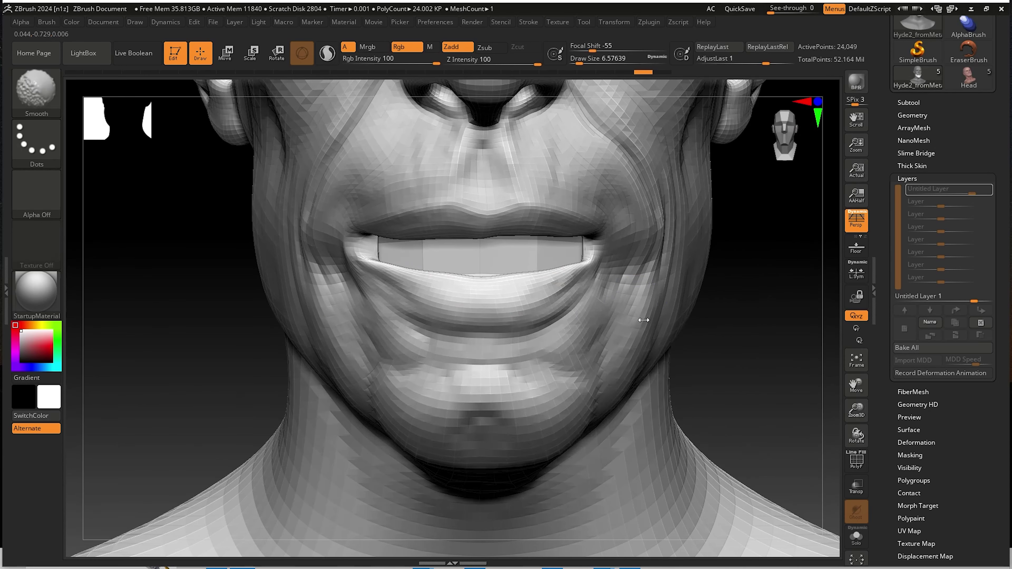
key("f")
mouse_move(691, 276)
right_mouse_down()
mouse_move(590, 296)
mouse_move(619, 310)
mouse_move(558, 295)
mouse_move(576, 330)
mouse_move(564, 321)
mouse_move(648, 295)
right_mouse_up()
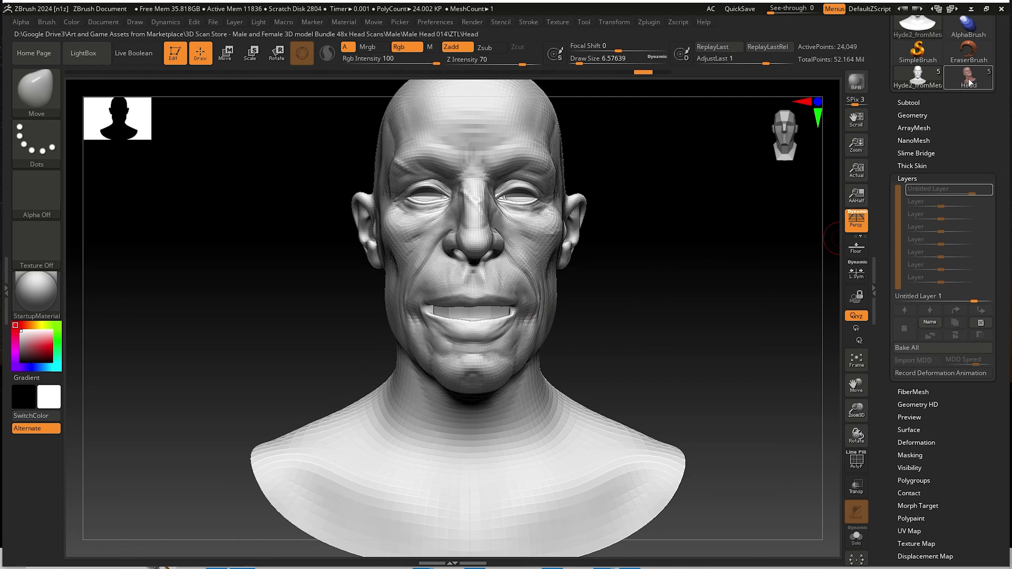
Undo the last mouth-corner adjustment and raise the bust to its highest subdivision level.
mouse_move(516, 286)
left_mouse_down()
mouse_move(509, 328)
mouse_move(524, 301)
mouse_move(504, 325)
left_mouse_up()
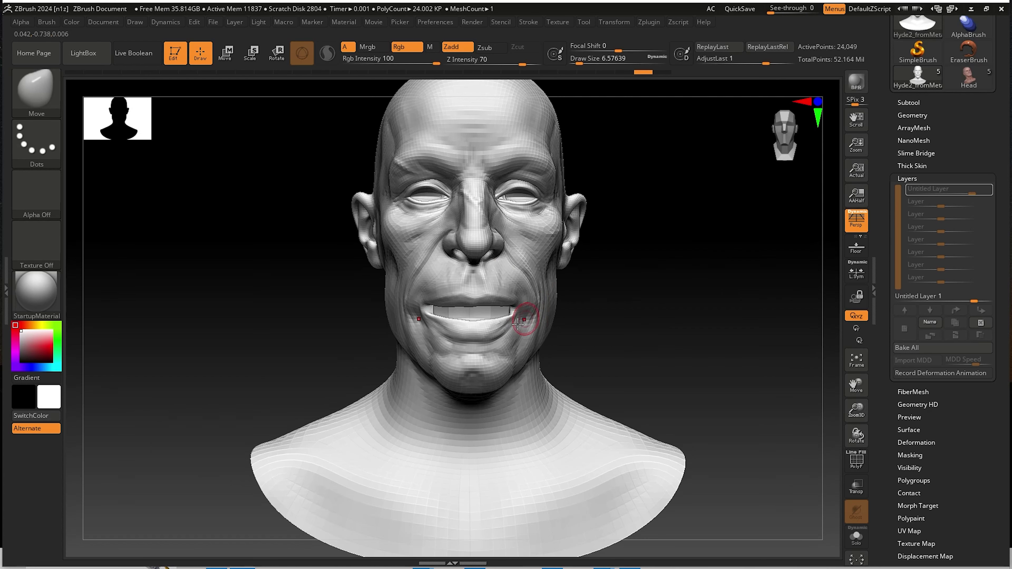
key("ctrl+z")
left_click_drag(594, 270, 641, 286)
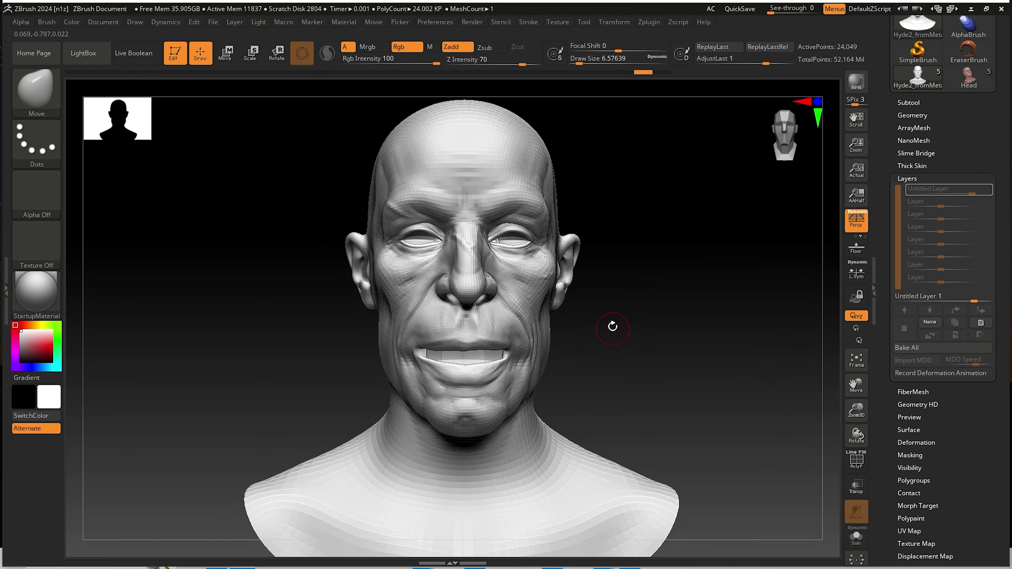
key("ctrl+d")
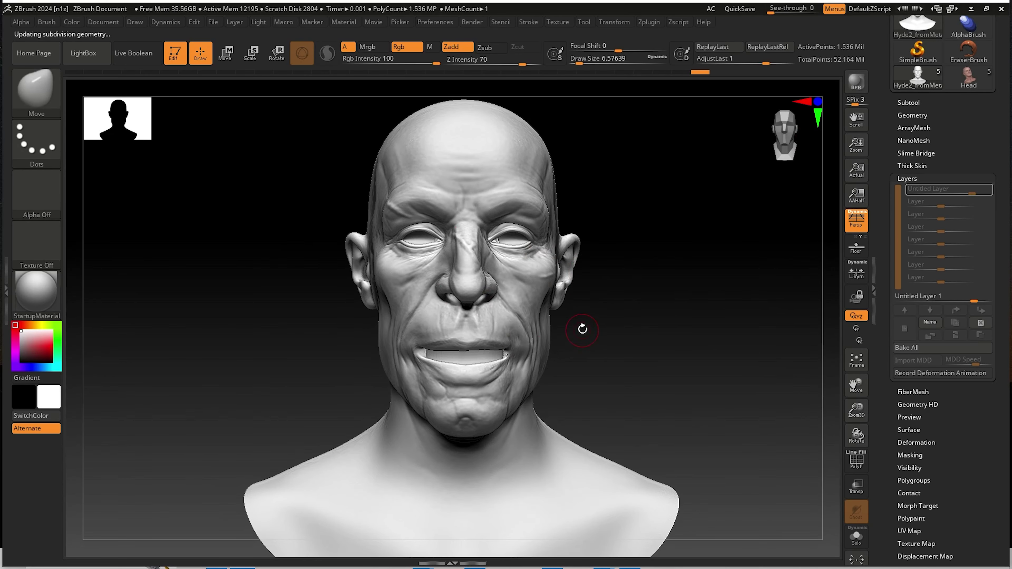
left_click_drag(625, 354, 655, 330, "alt")
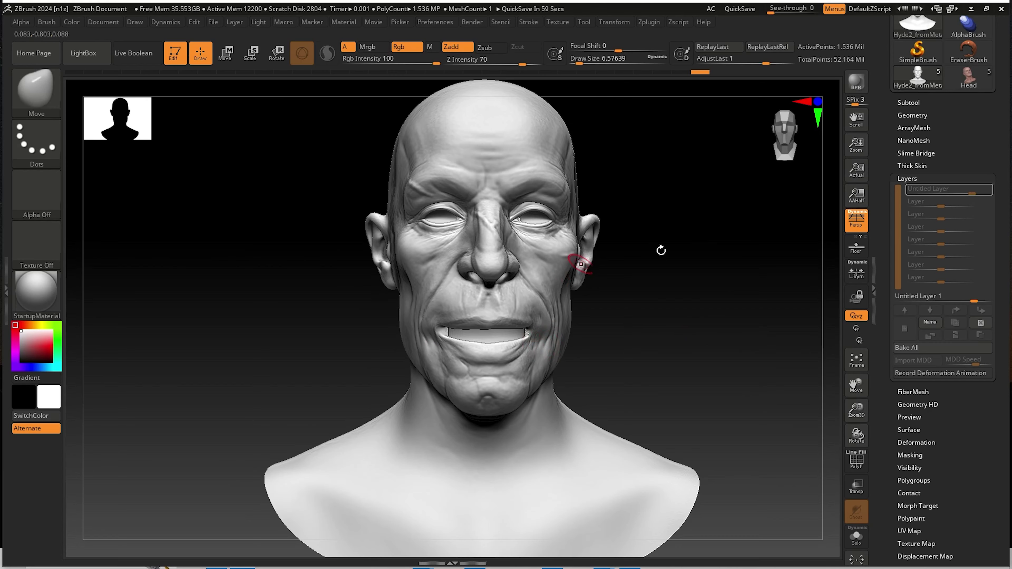
Open the subtool list and switch to the Head scan tool to examine it framed from the front.
left_click(908, 103)
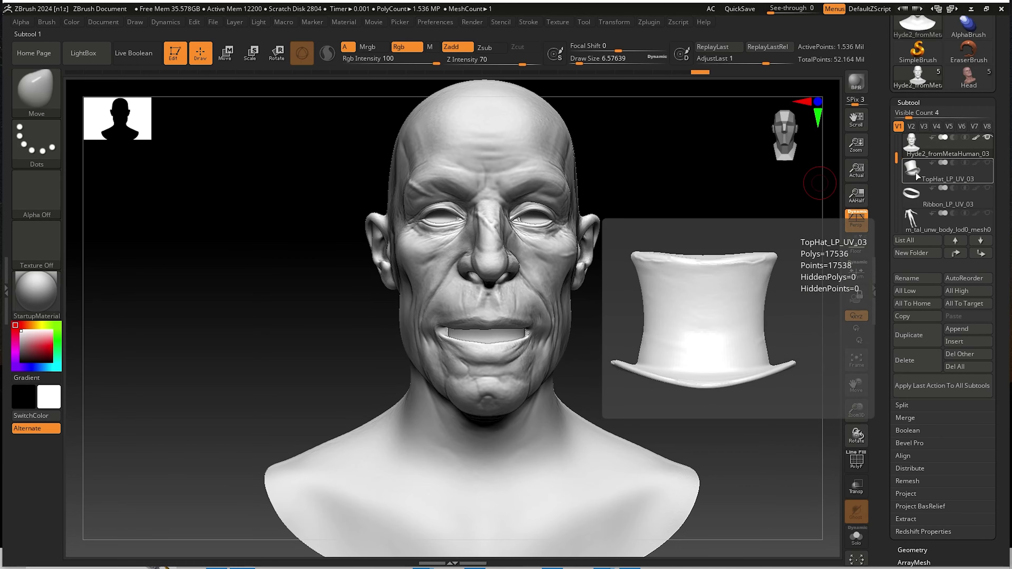
left_click(972, 80)
right_click_drag(626, 308, 438, 103, "ctrl")
key("f")
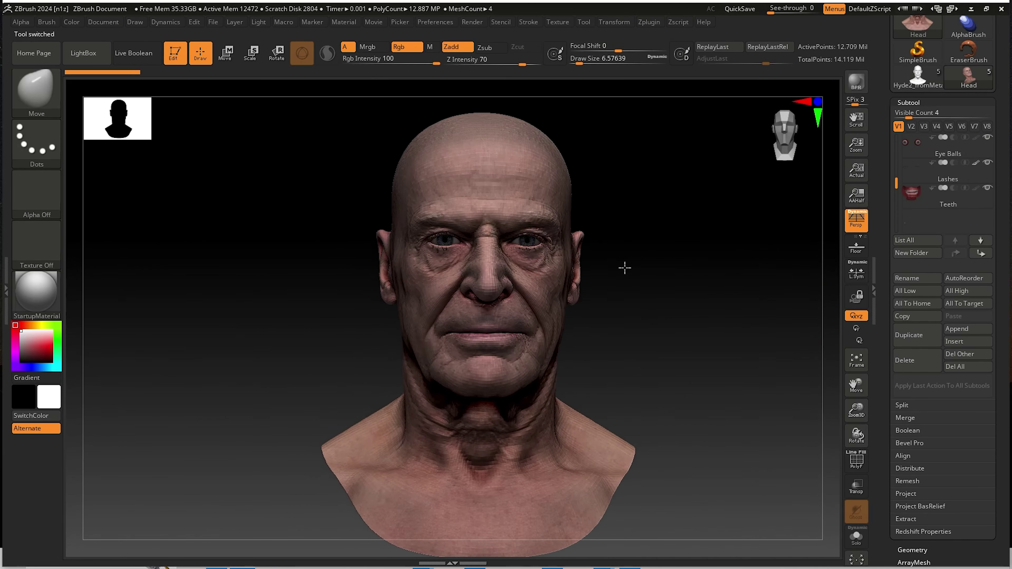
Return to the Hyde2_fromMetaHuman tool and insert the Head scan as a subtool directly below the bust.
left_click(918, 76)
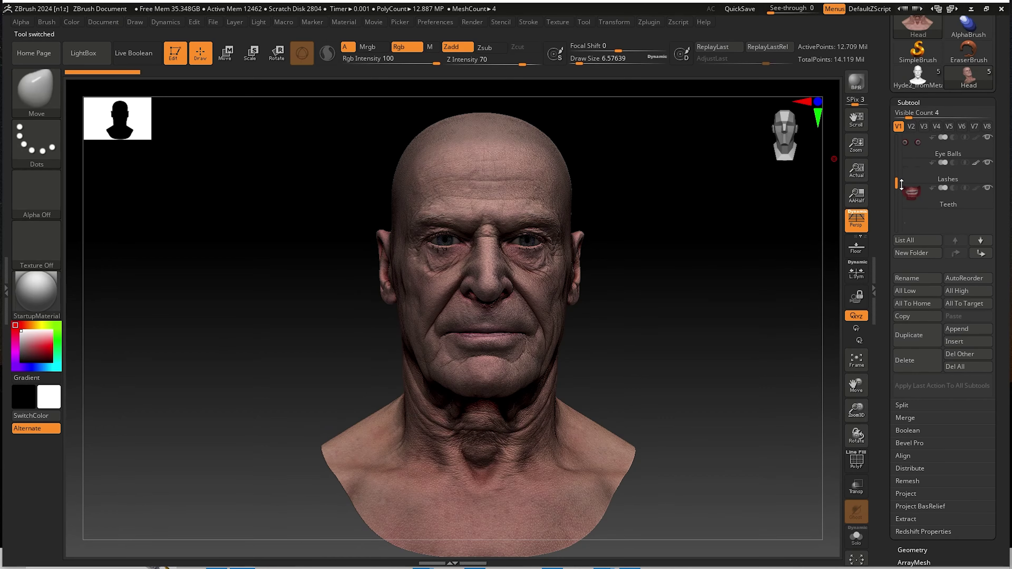
left_click(917, 75)
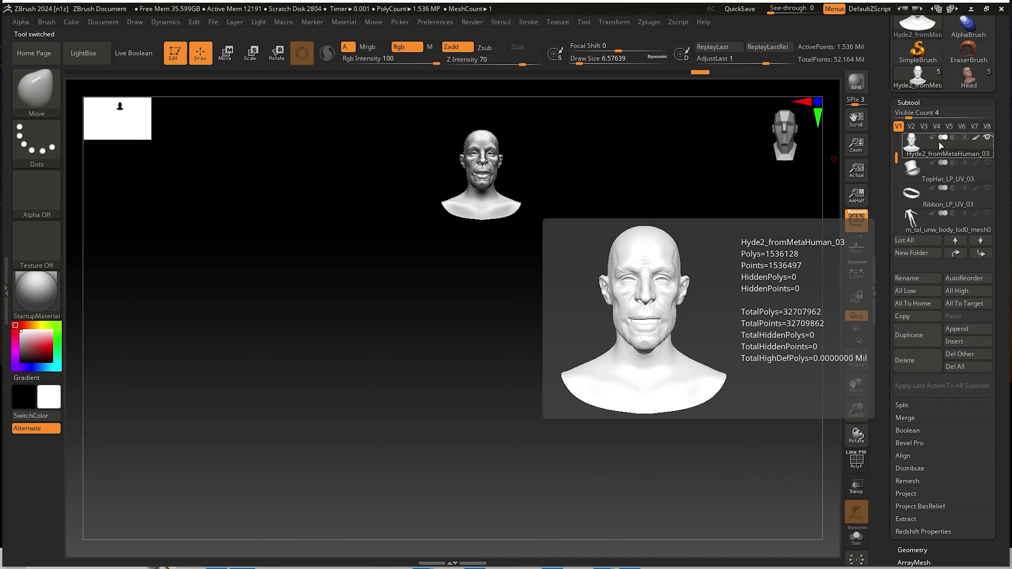
left_click(967, 341)
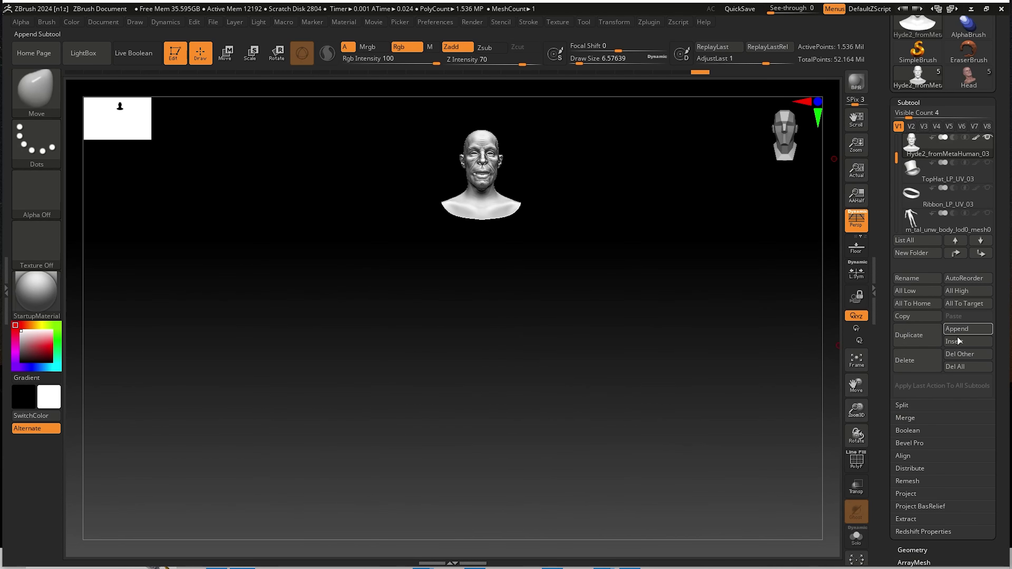
left_click(959, 344)
left_click(755, 350)
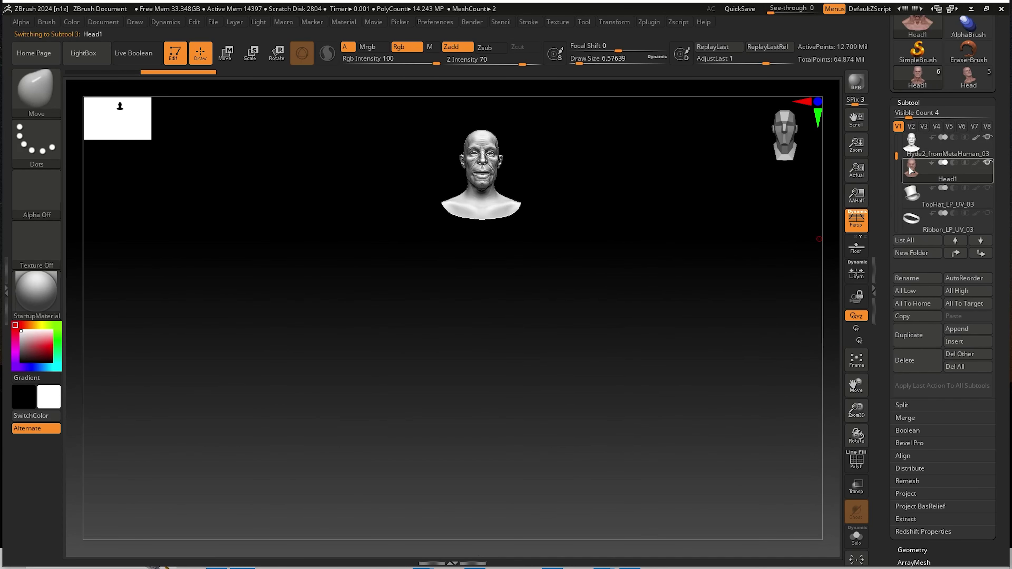
Frame the inserted scan head and the Hyde bust in turn to compare their scale and position.
key("f")
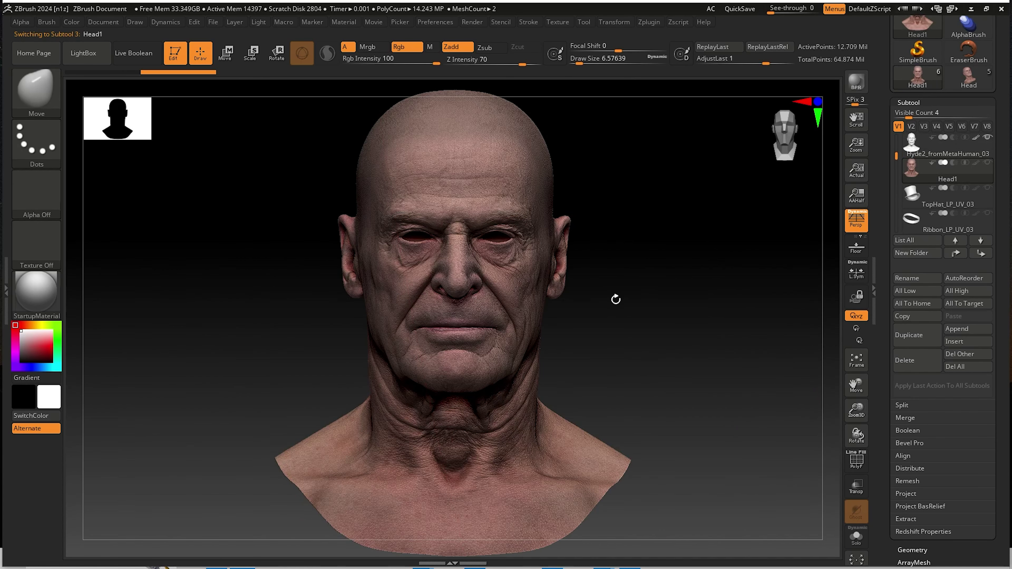
right_click_drag(616, 300, 457, 232, "ctrl")
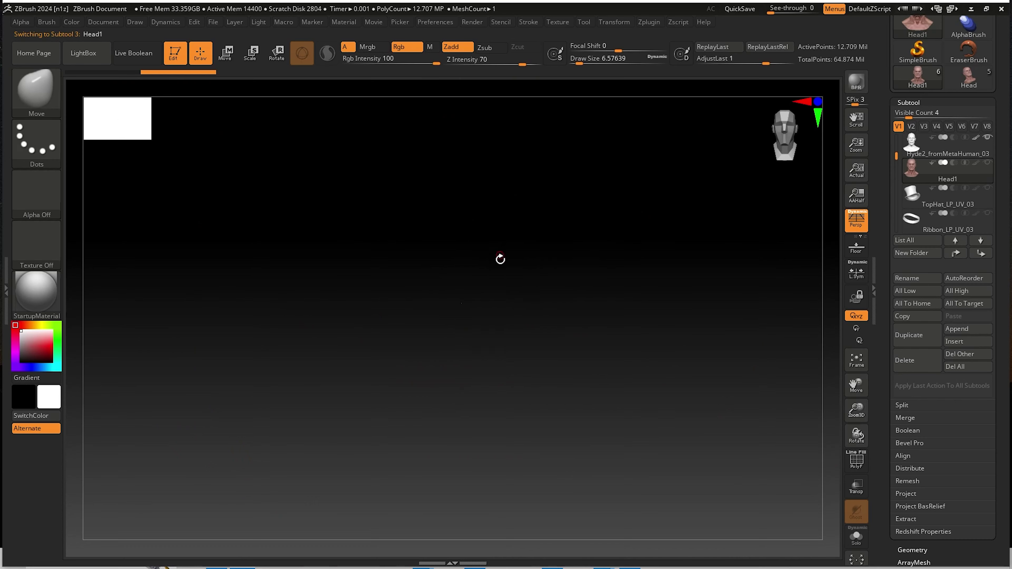
left_click(913, 144)
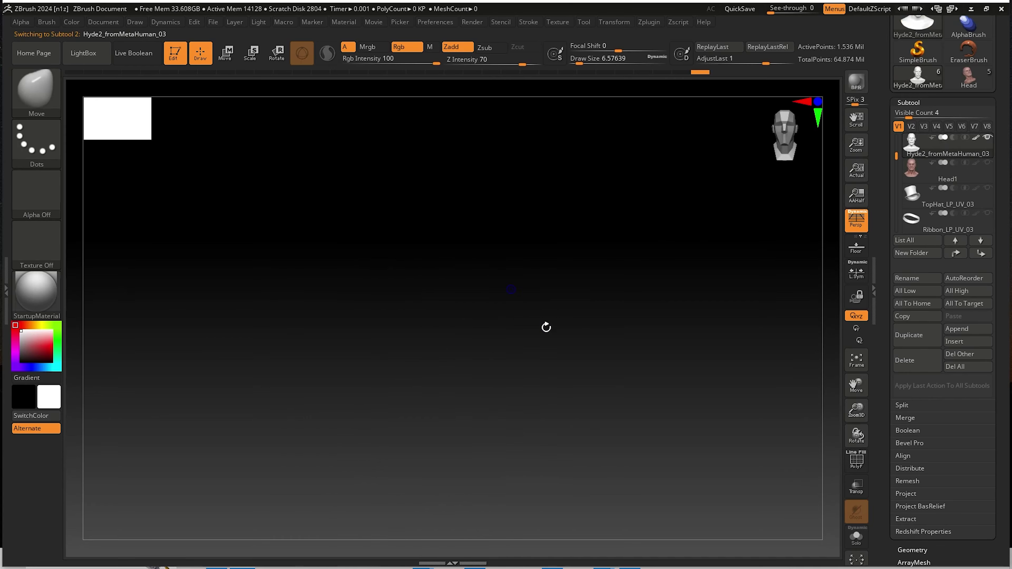
key("f")
mouse_move(643, 336)
left_mouse_down("alt")
mouse_move(604, 303)
mouse_move(557, 294)
mouse_move(555, 267)
mouse_move(529, 305)
left_mouse_up("alt")
left_click_drag(575, 328, 563, 281)
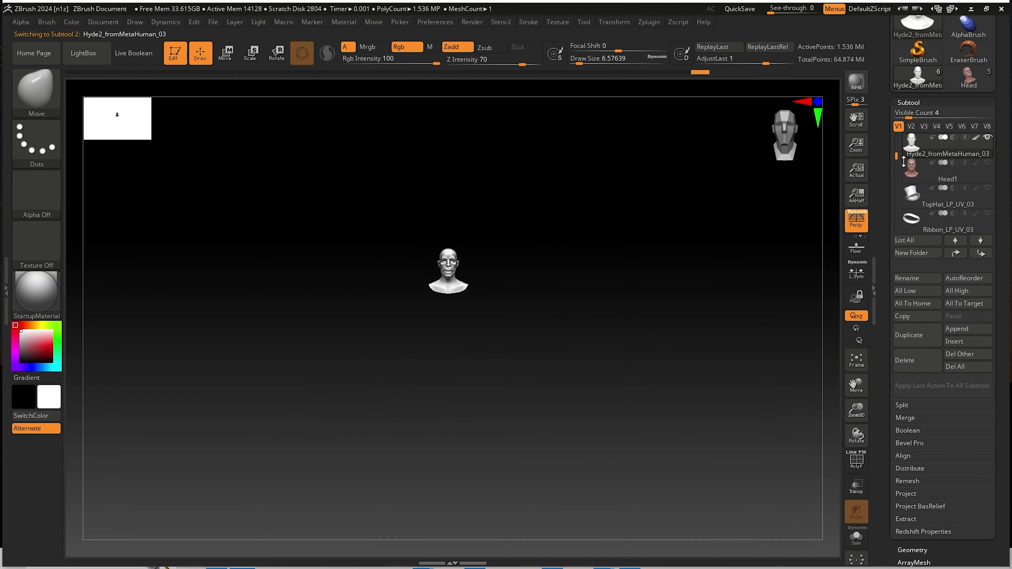
Select the Head1 subtool, unlock the transform gizmo and center it on the scan head.
key("w")
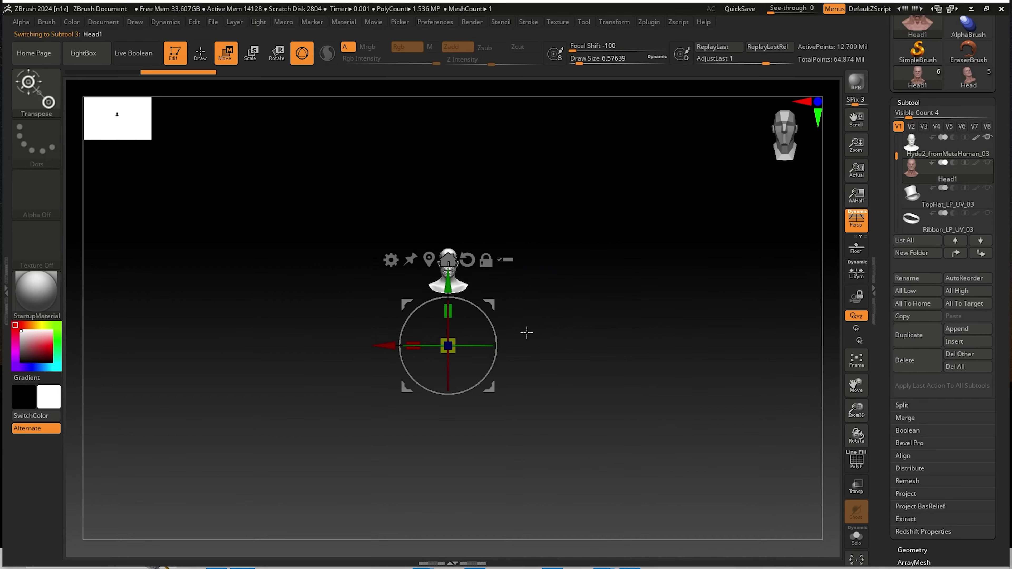
mouse_move(580, 341)
left_mouse_down()
mouse_move(542, 341)
mouse_move(569, 340)
mouse_move(572, 353)
left_mouse_up()
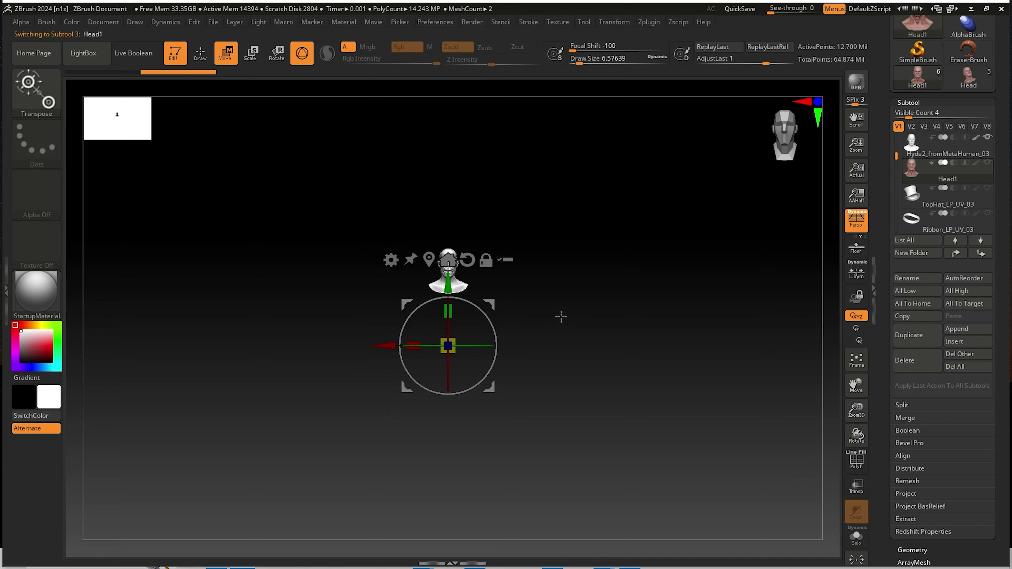
left_click_drag(657, 336, 539, 270, "alt")
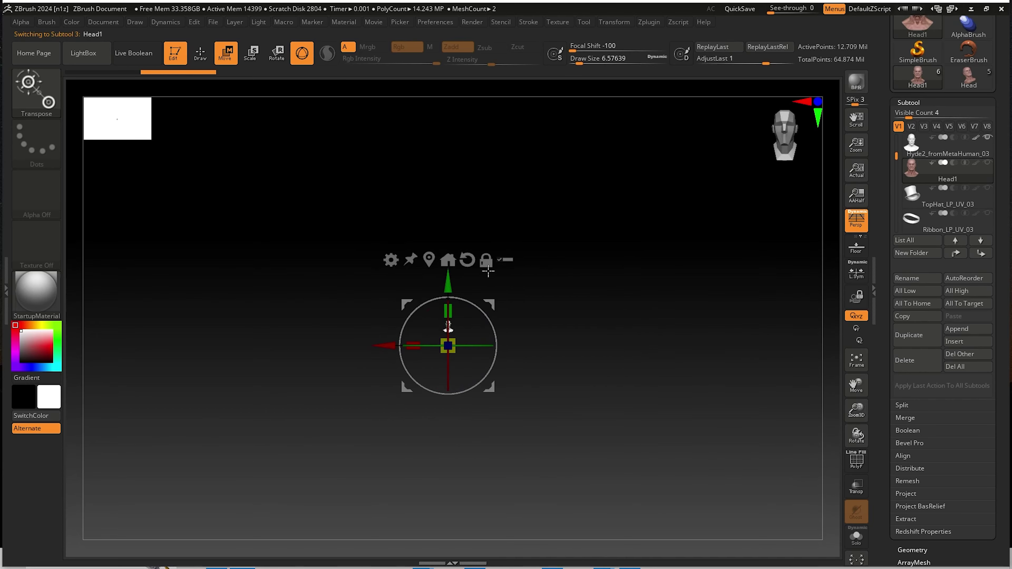
left_click(486, 263)
left_click(429, 260)
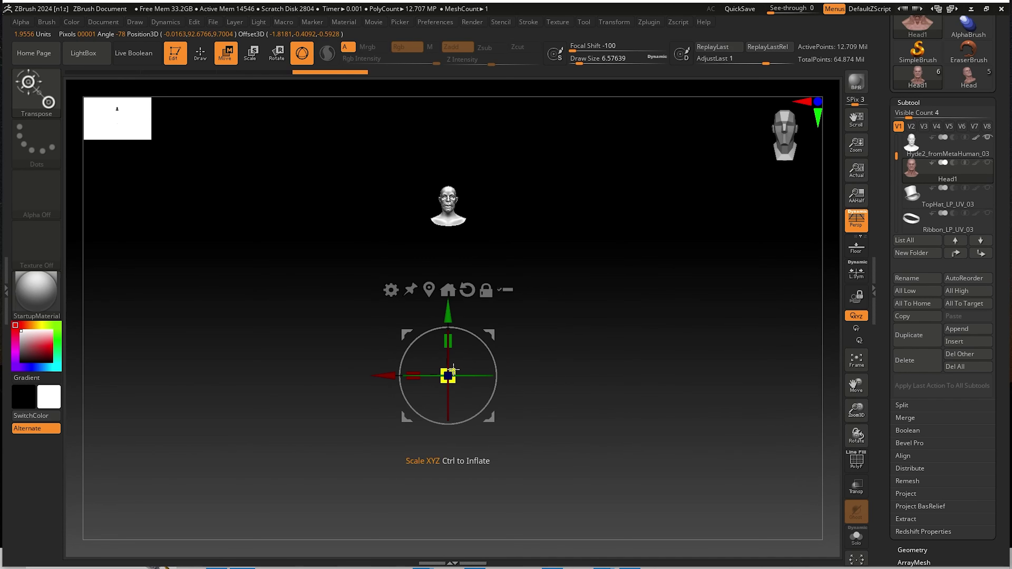
Scale the Head1 subtool up uniformly and raise it to the height of the Hyde bust.
left_click_drag(453, 375, 502, 389)
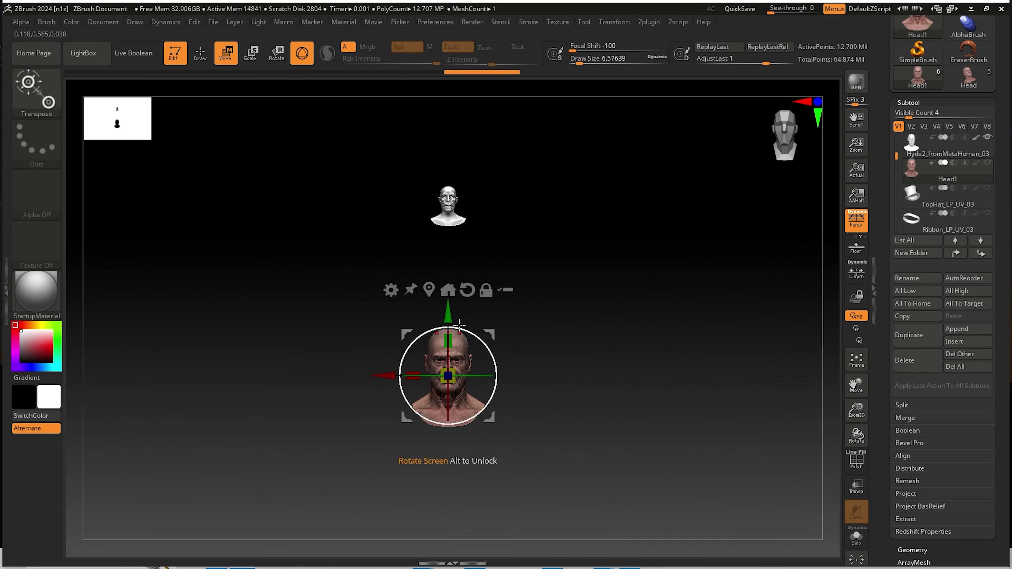
left_click_drag(453, 311, 453, 168)
left_click_drag(526, 257, 637, 345)
left_click_drag(572, 286, 591, 308, "alt")
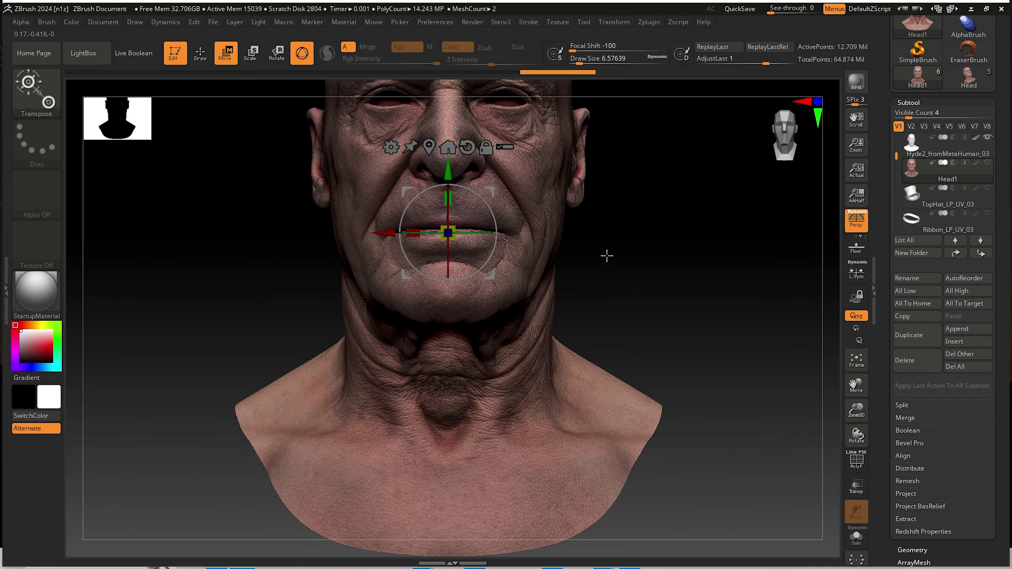
left_click_drag(605, 255, 628, 289, "alt")
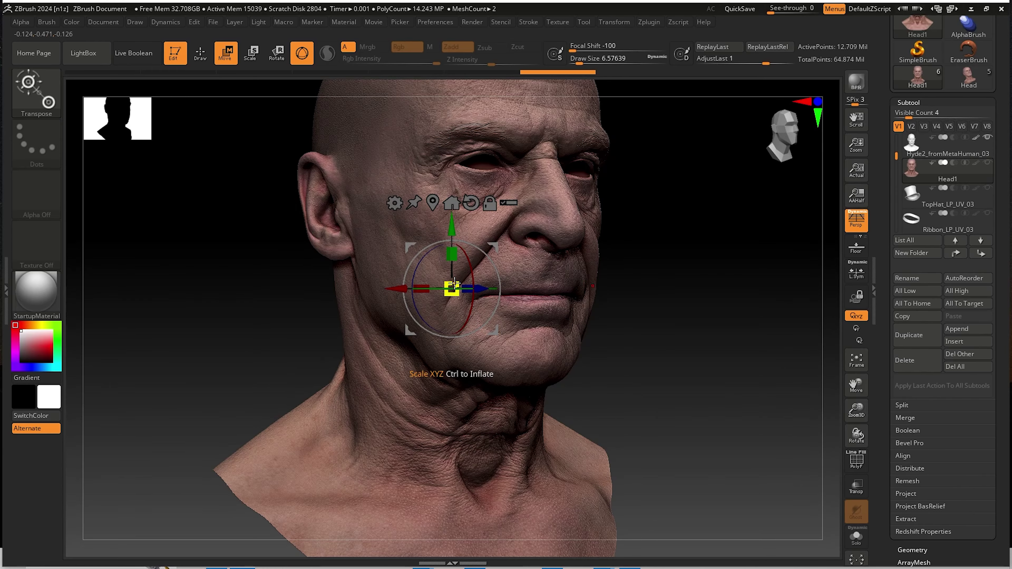
Refine the uniform scale of Head1 so that its size matches the Hyde bust.
left_click_drag(454, 283, 617, 342)
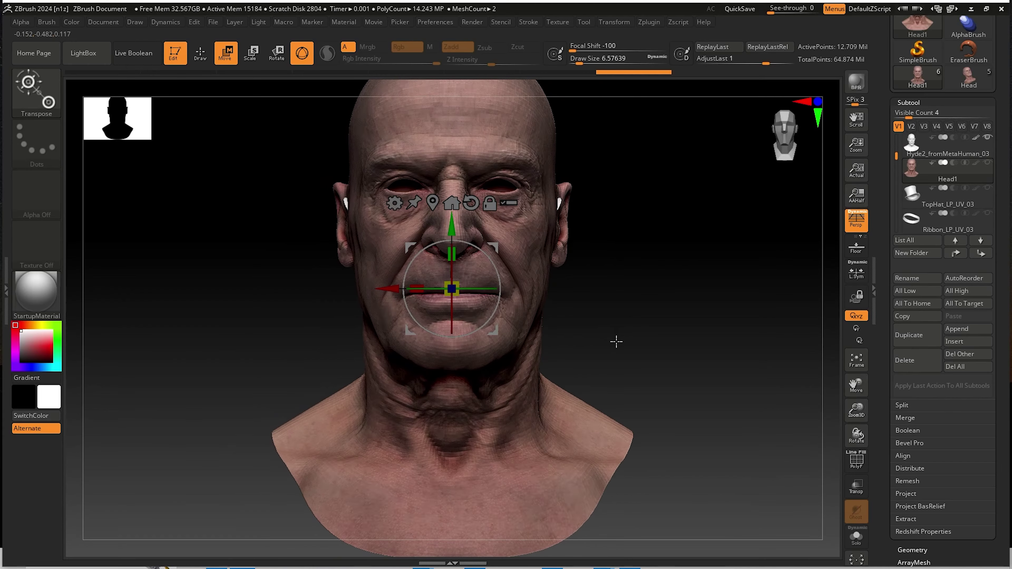
left_click_drag(592, 288, 577, 314, "alt")
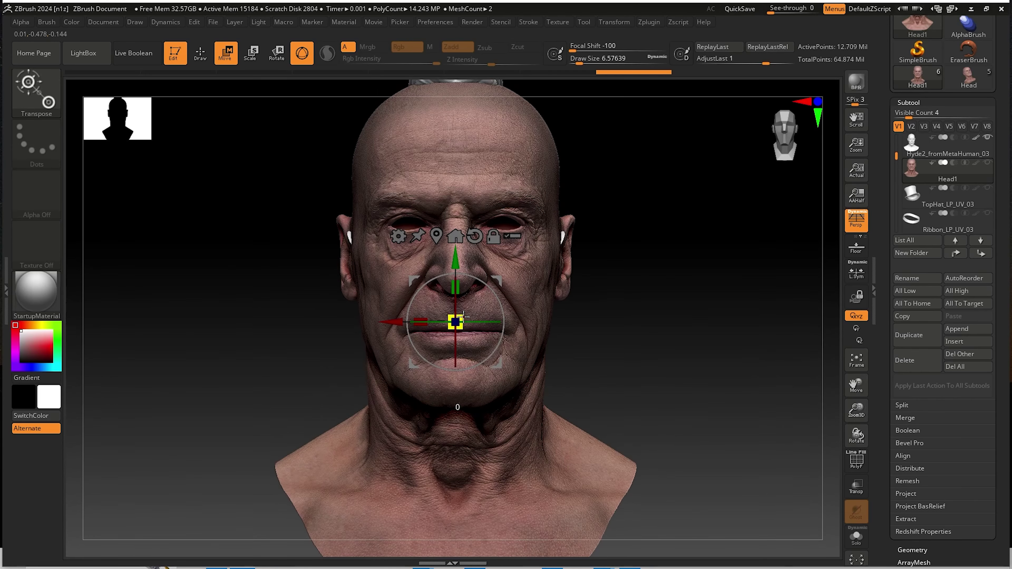
left_click_drag(463, 316, 472, 177)
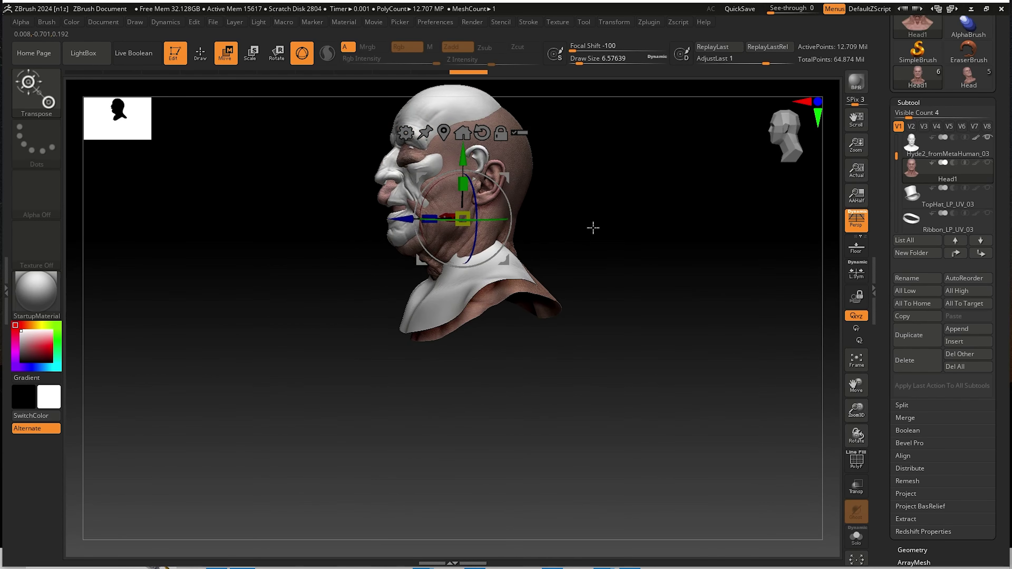
Align Head1 with the Hyde bust in height and depth from the profile.
left_click_drag(463, 151, 502, 206)
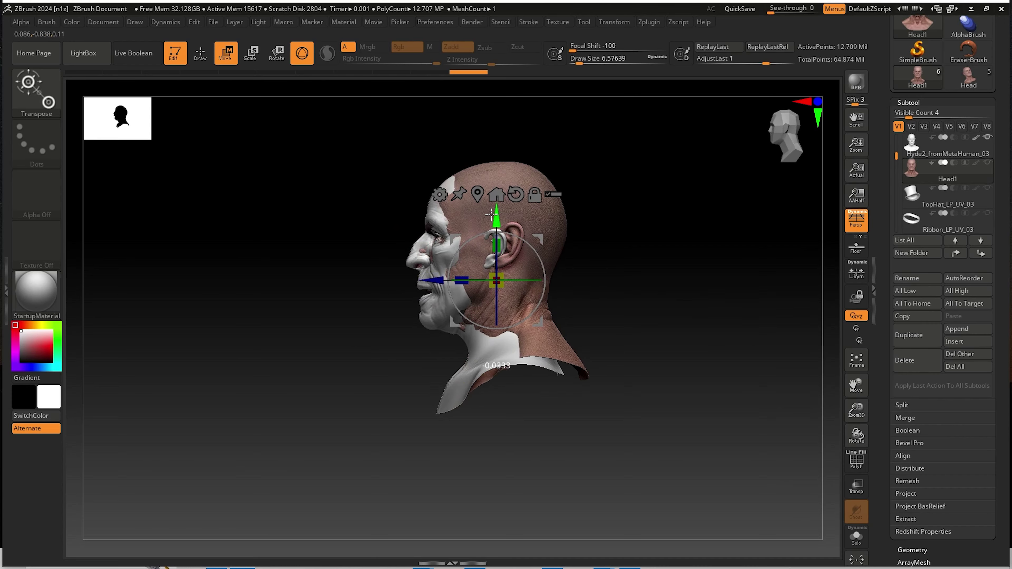
left_click_drag(432, 281, 430, 280)
left_click_drag(495, 209, 493, 213)
left_click_drag(572, 239, 642, 260)
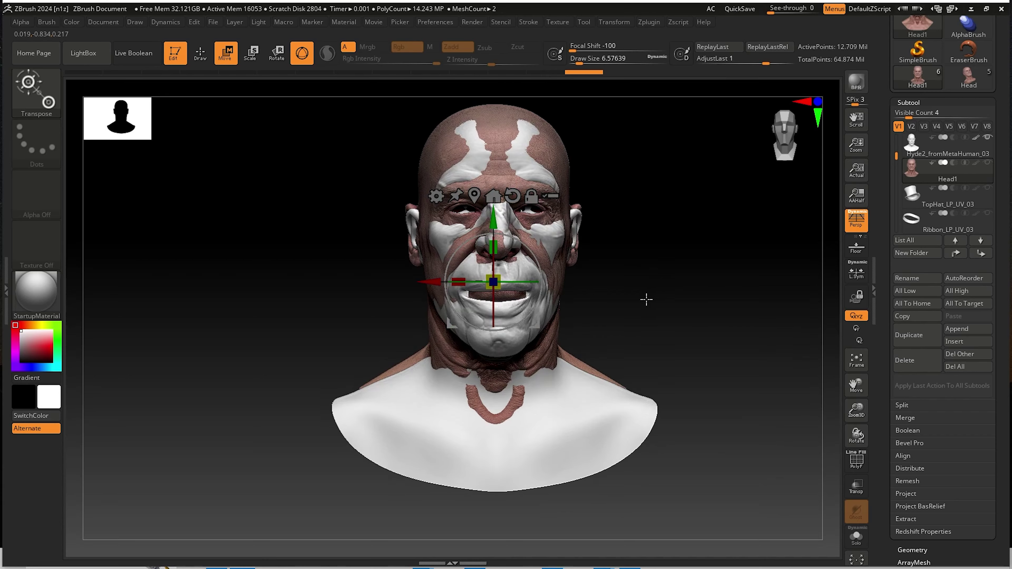
Nudge Head1 slightly backward along its depth axis in profile and return to Draw mode.
left_click_drag(646, 297, 590, 297)
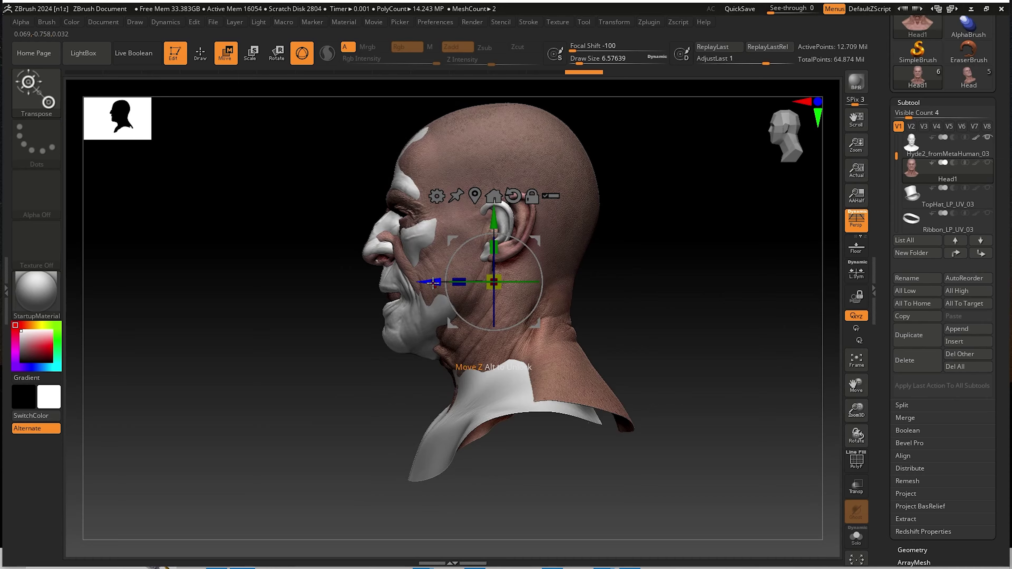
left_click_drag(433, 282, 435, 283)
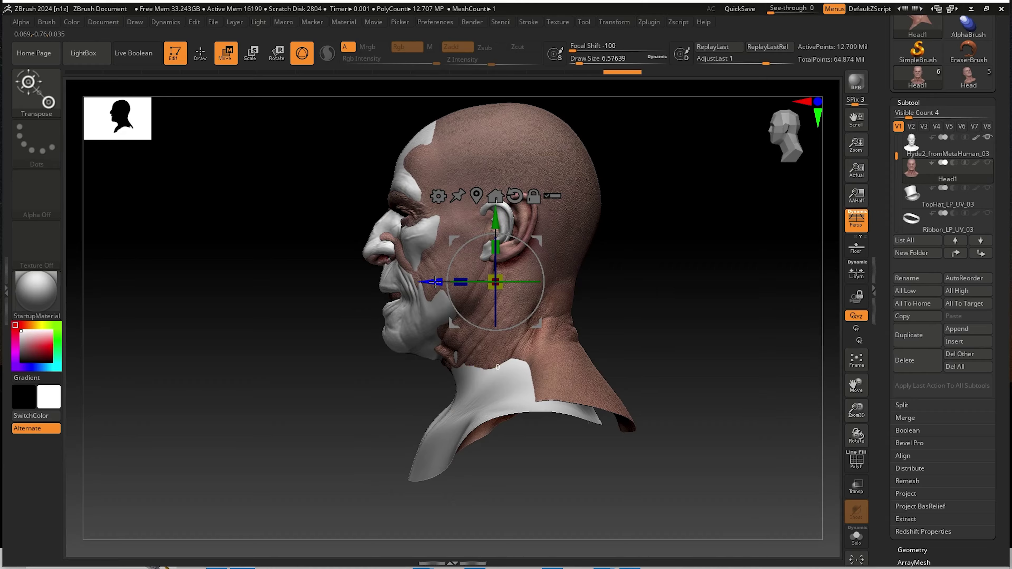
mouse_move(622, 280)
left_mouse_down()
mouse_move(654, 278)
mouse_move(723, 314)
left_mouse_up()
key("q")
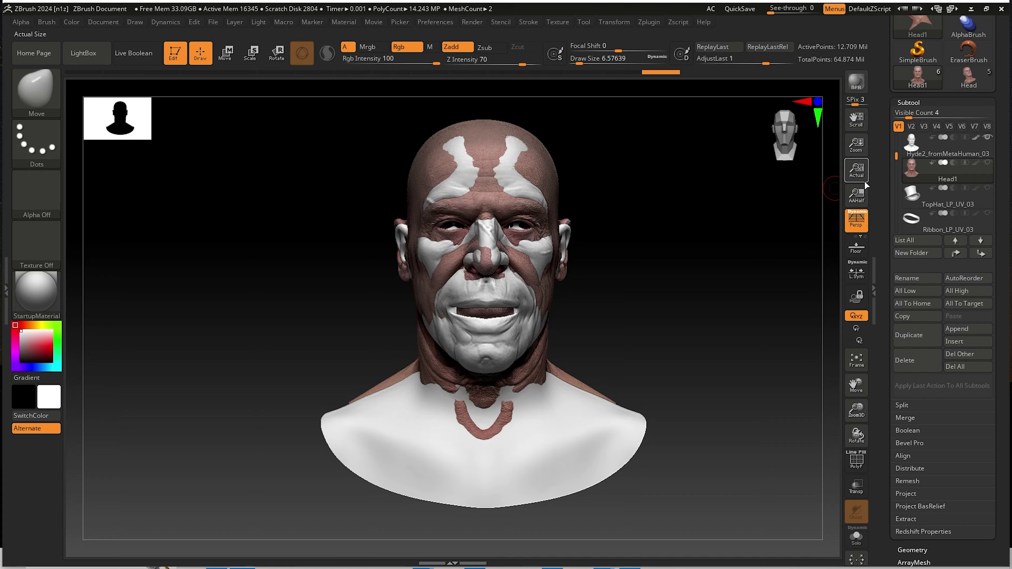
Save the tool as a new version named Hyde4Transfer_02 in the Transfering Scan Textures to MetaHuman folder.
left_click_drag(879, 150, 879, 308)
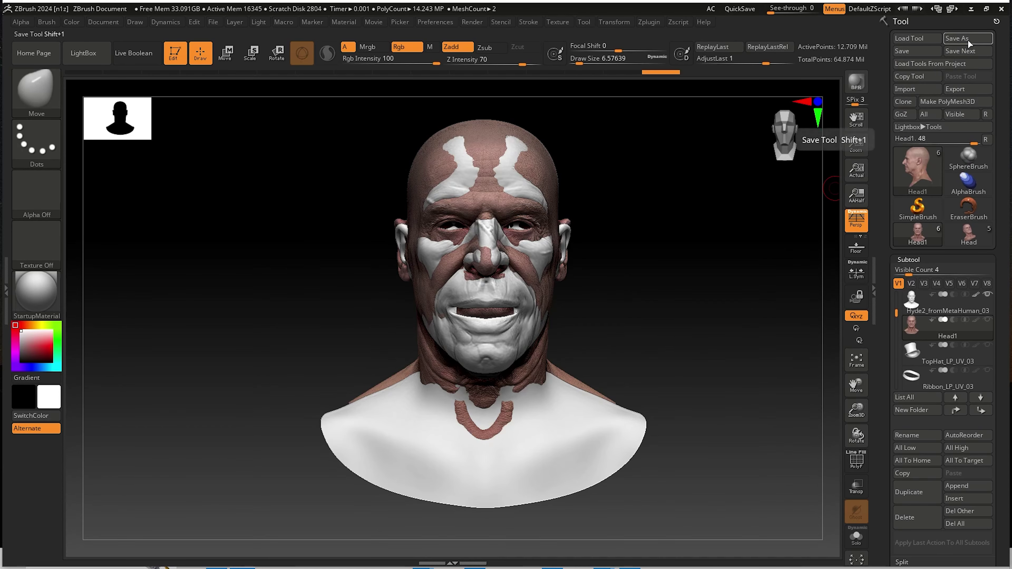
key("shift+1")
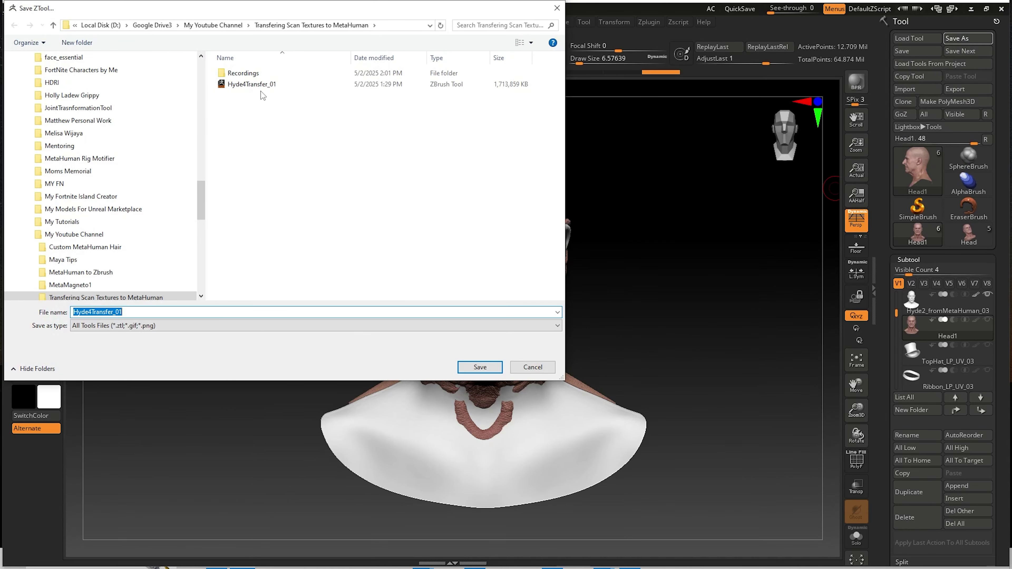
left_click(259, 88)
left_click(126, 313)
left_click_drag(119, 313, 159, 313)
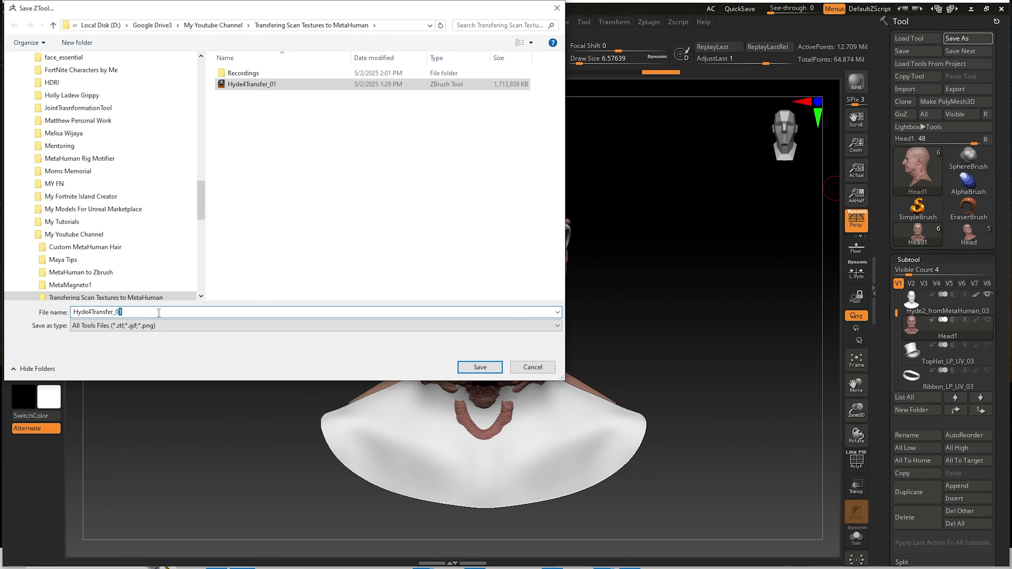
type("2")
key("Return")
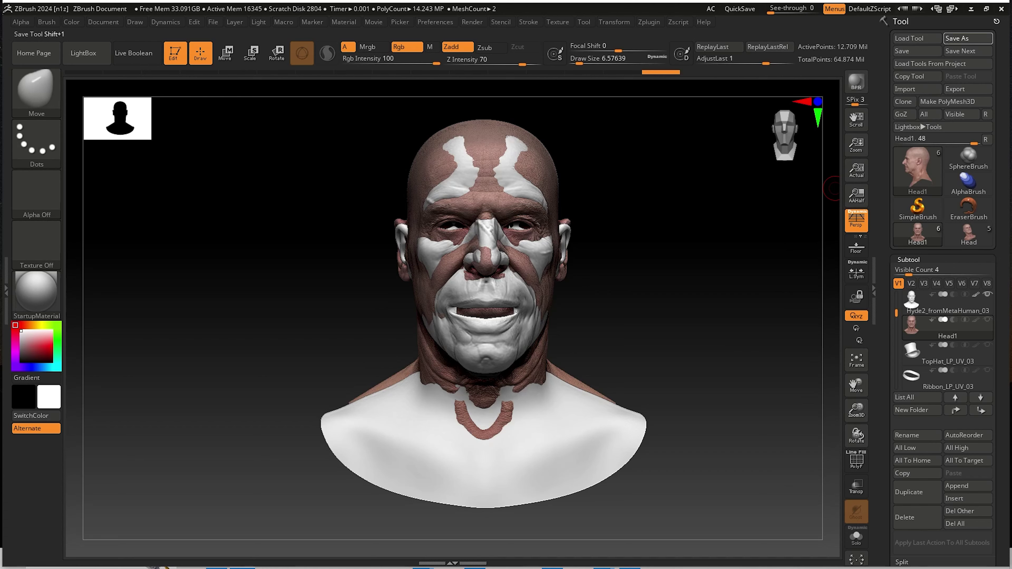
Lower Head1 to its lowest subdivision level and bring its face close for fitting against the Hyde sculpt.
left_click_drag(686, 245, 808, 280)
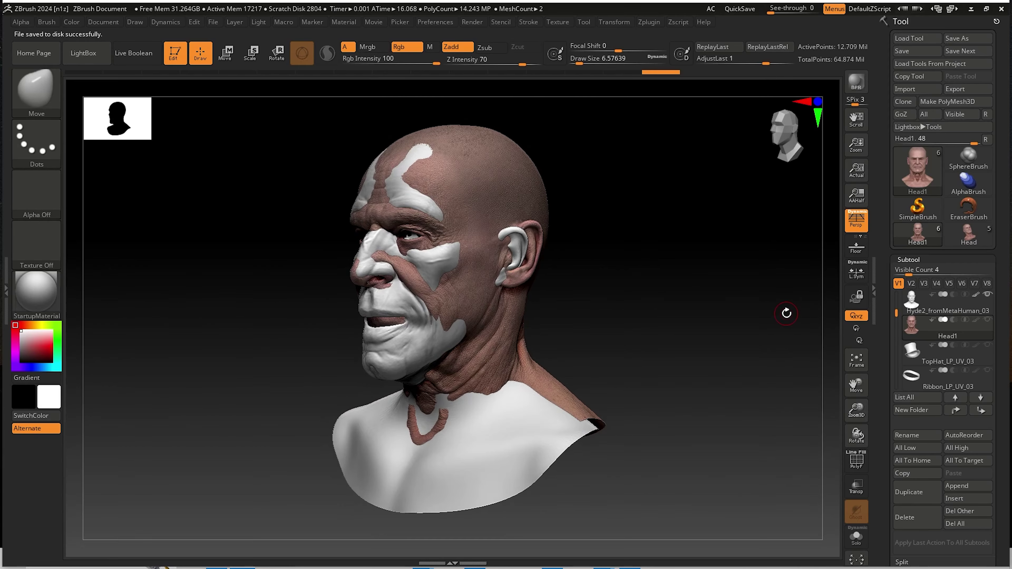
key("shift")
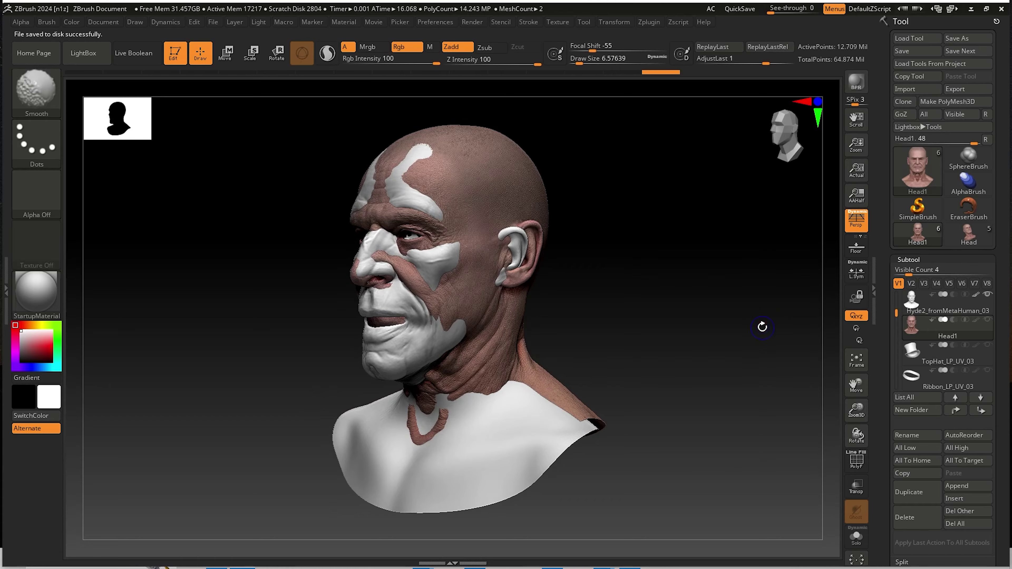
key("shift+d")
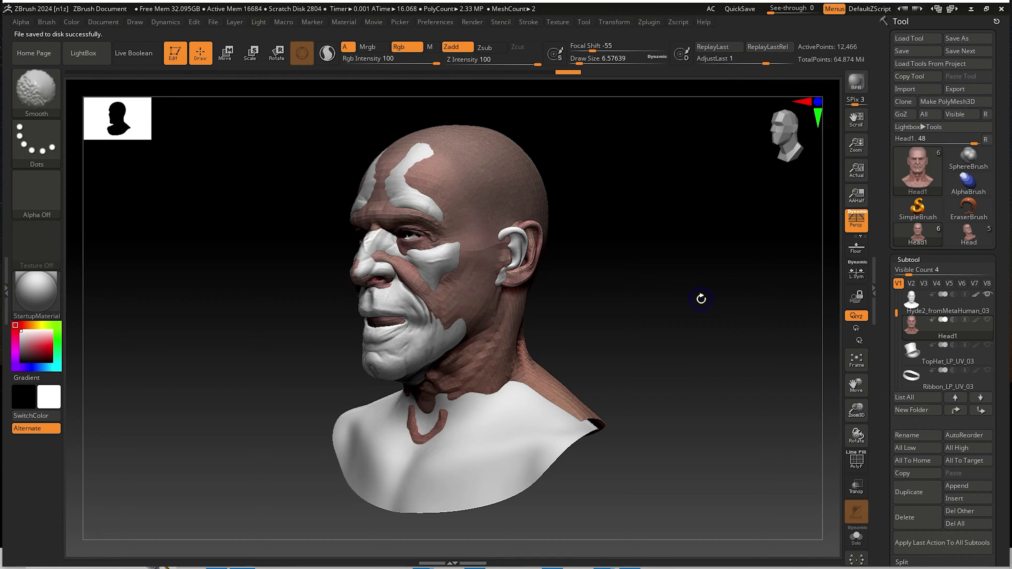
mouse_move(643, 285)
left_mouse_down()
mouse_move(610, 242)
mouse_move(617, 233)
mouse_move(622, 242)
left_mouse_up()
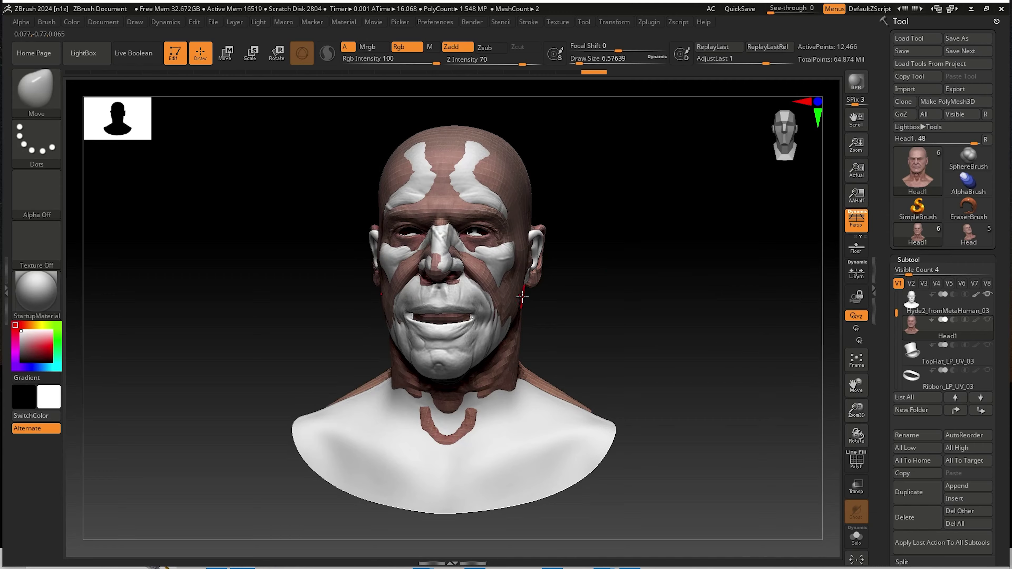
right_click_drag(511, 334, 533, 332)
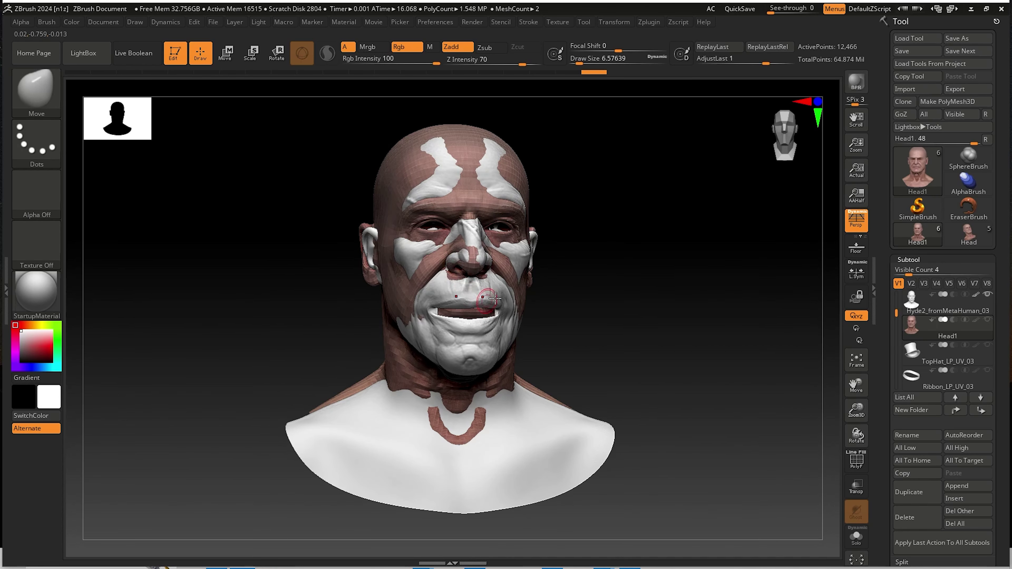
right_click_drag(470, 296, 521, 326, "ctrl")
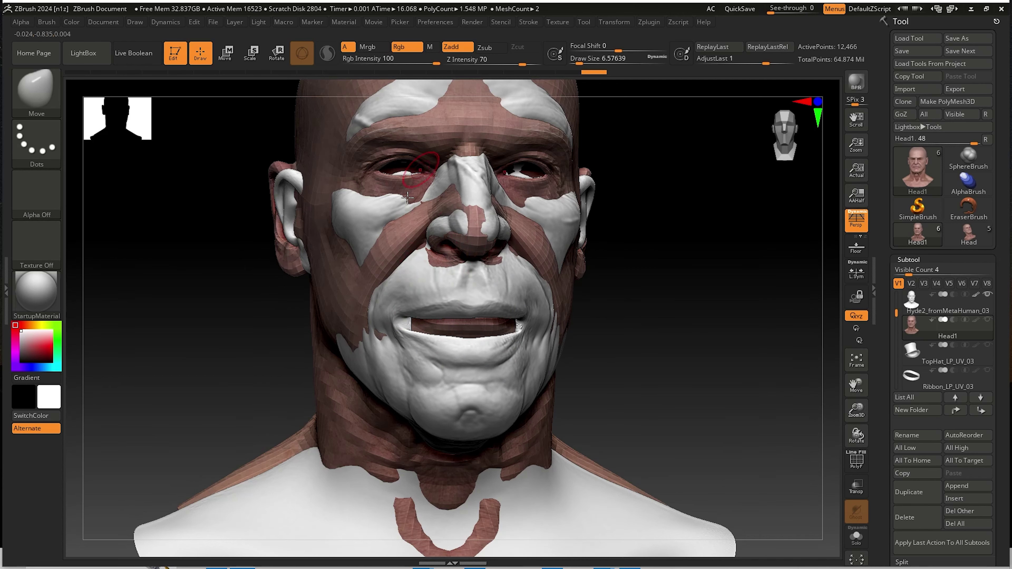
Move the Head1 subtool above Hyde2_fromMetaHuman_03 in the subtool order.
left_click_drag(672, 253, 688, 283)
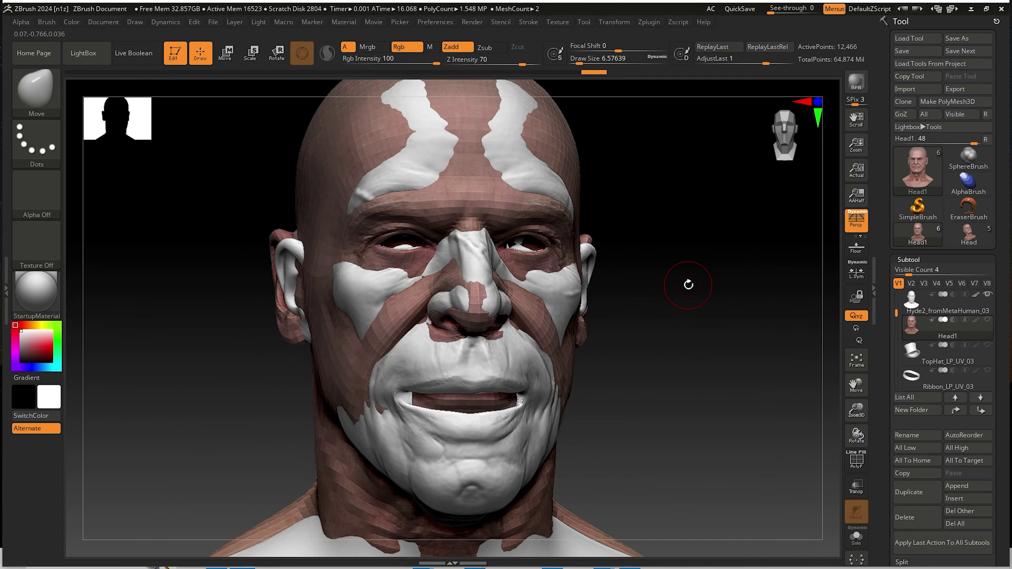
left_click(648, 24)
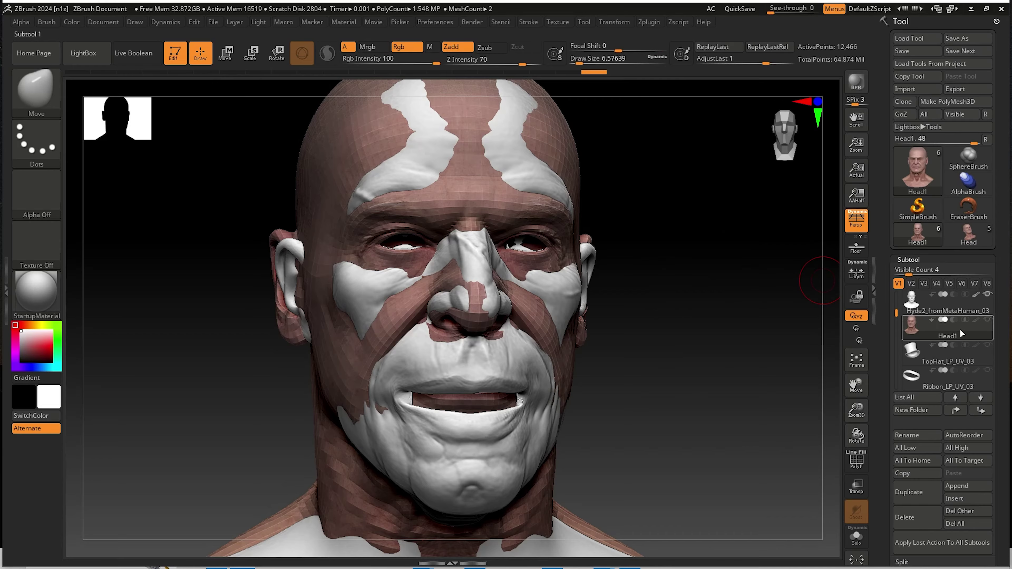
mouse_move(912, 303)
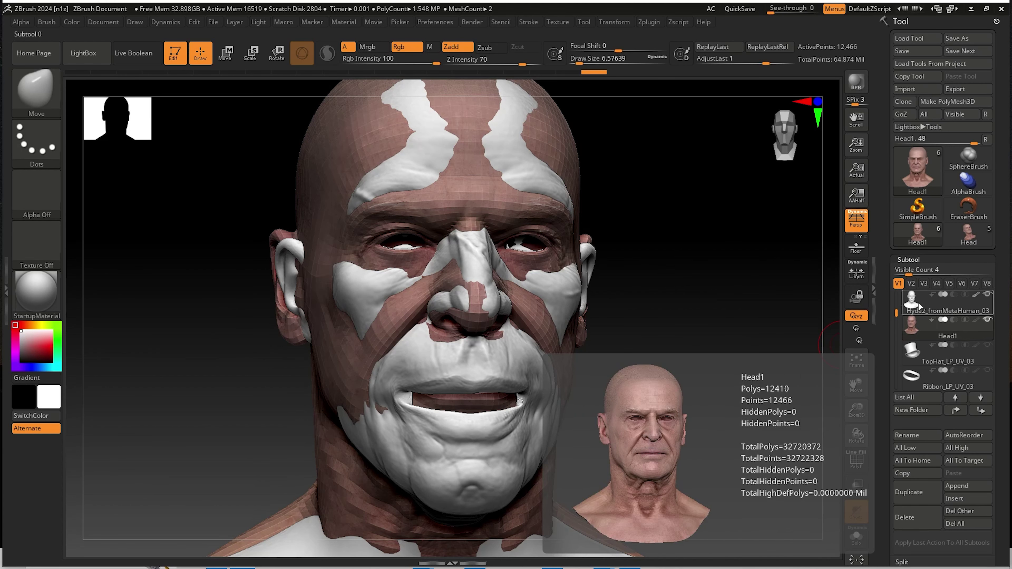
left_click(915, 331)
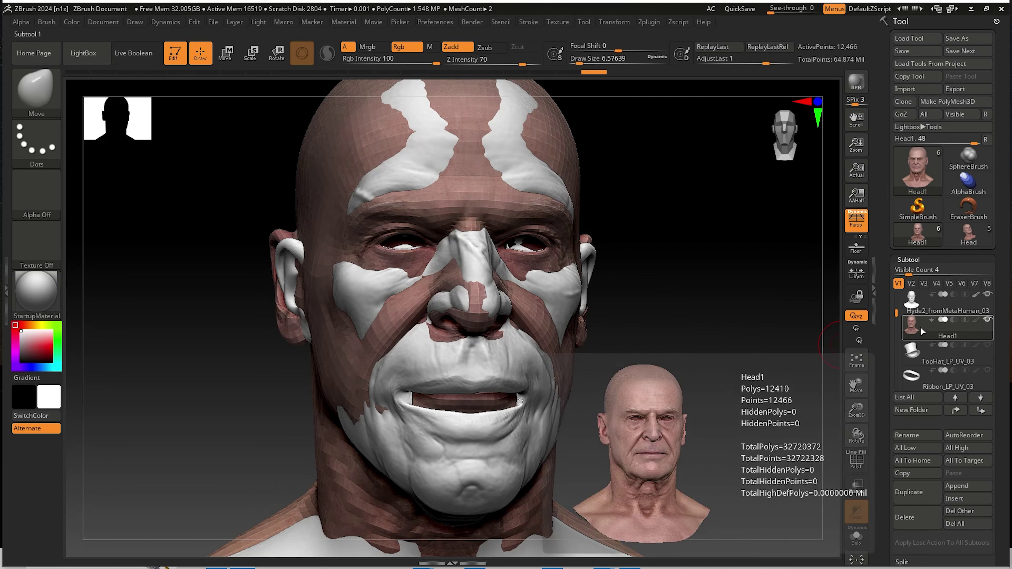
left_click(957, 410)
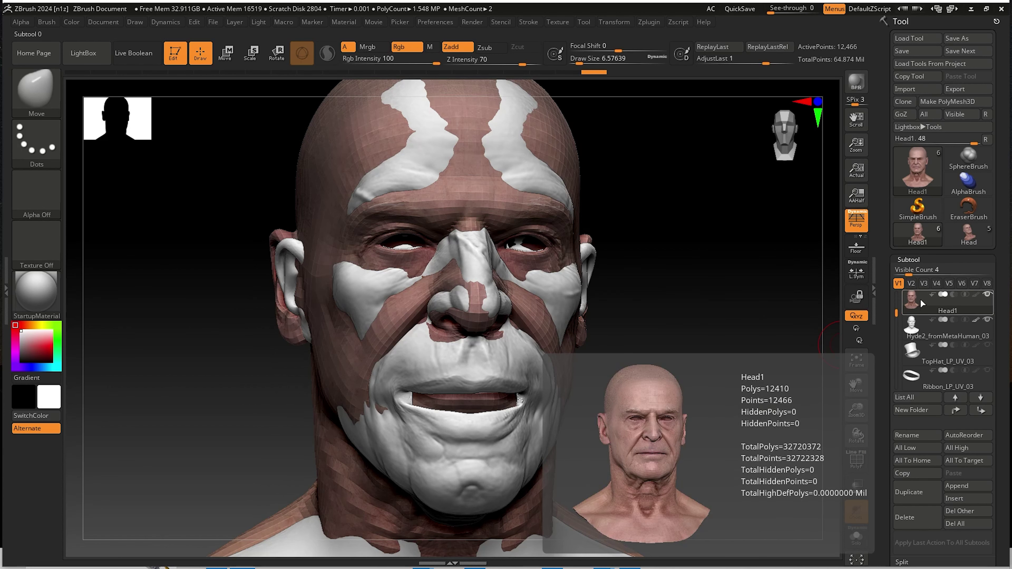
Delete the Hyde4Transfer_02 subtool so Head1 comes first, directly followed by Hyde2_fromMetaHuman_03.
left_click(649, 22)
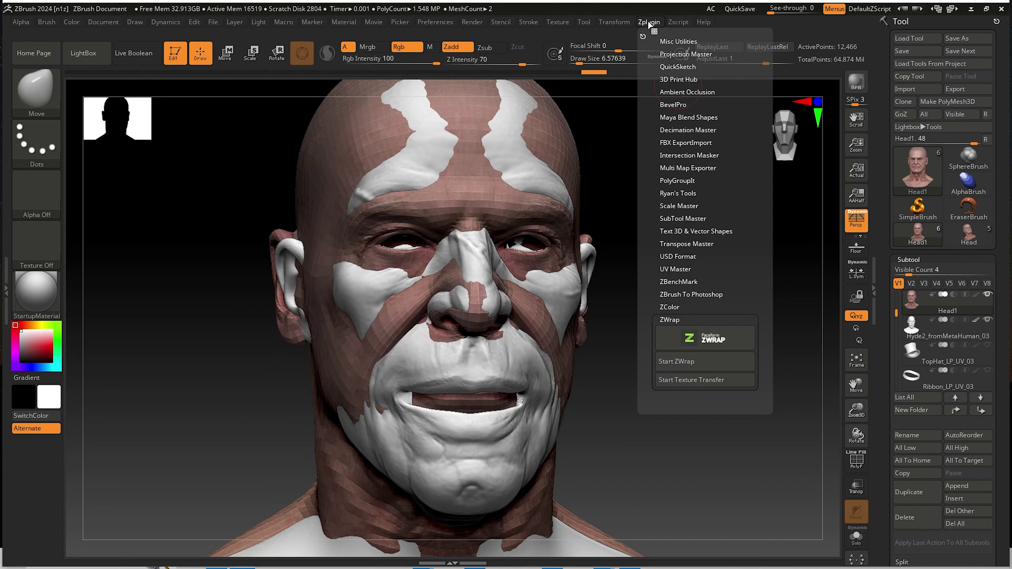
left_click(687, 358)
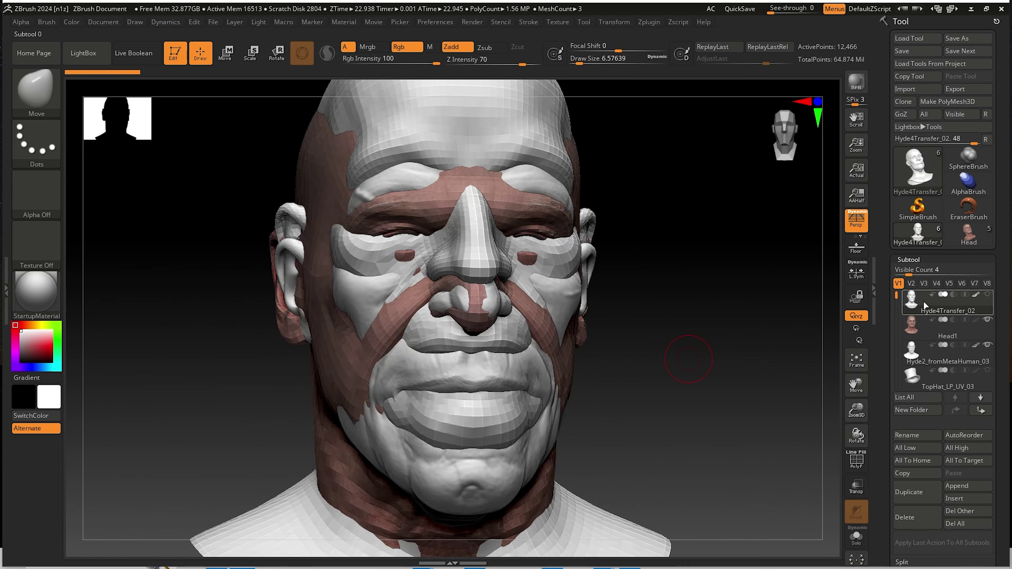
left_click(972, 380)
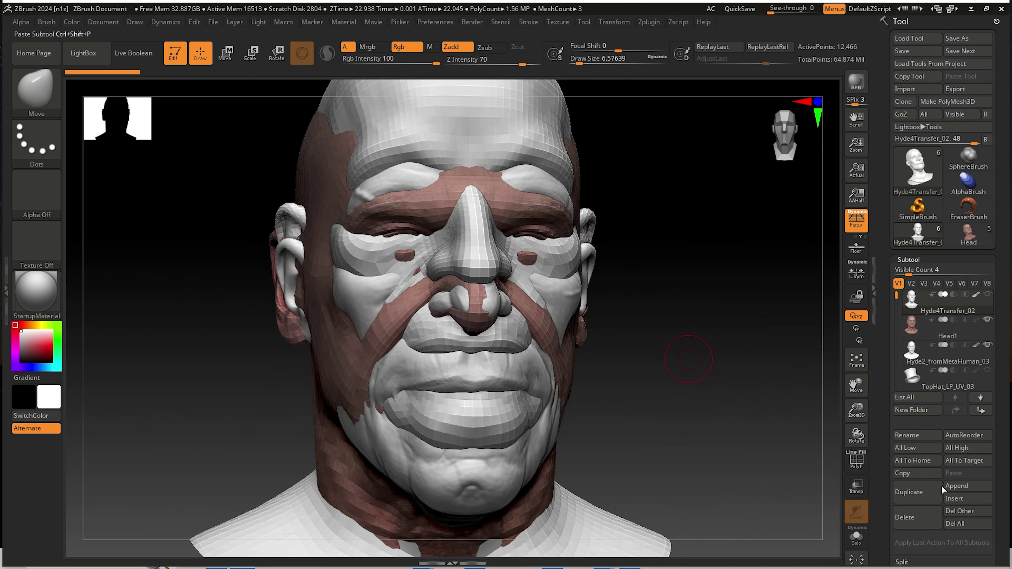
left_click(908, 517)
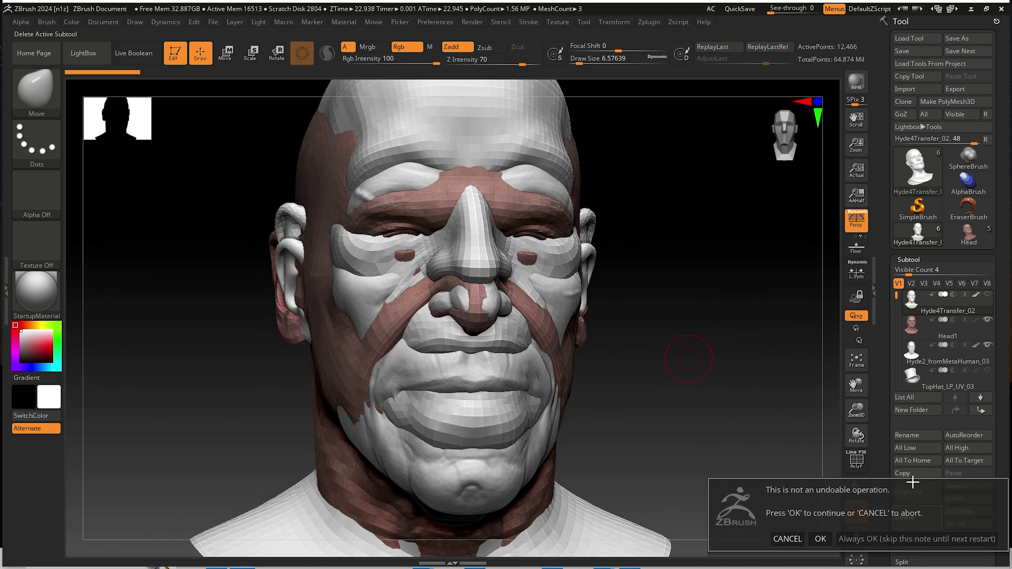
left_click(821, 538)
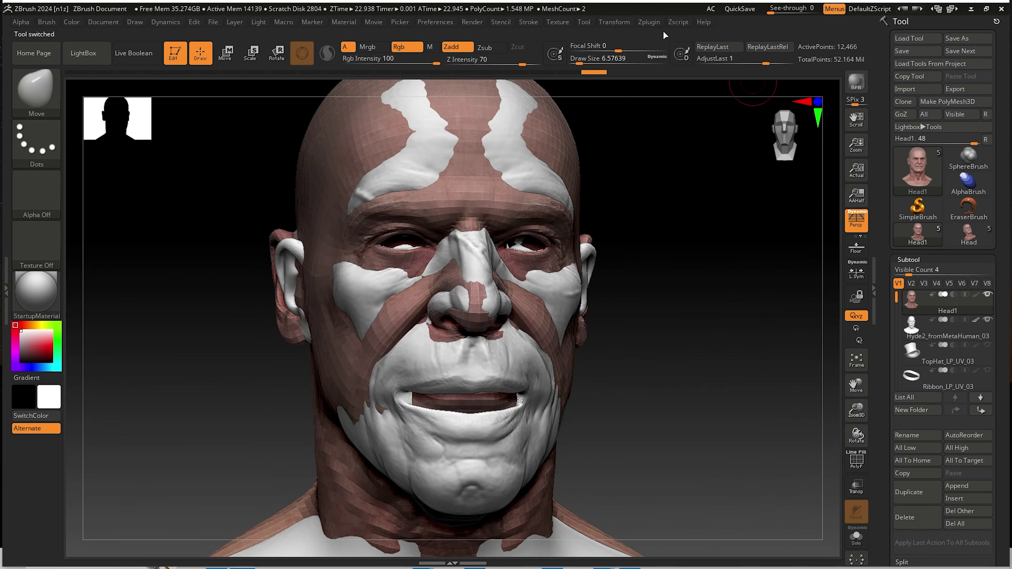
Start ZWrap with Head1 and the Hyde sculpt, and keep the two views synchronized.
left_click(653, 28)
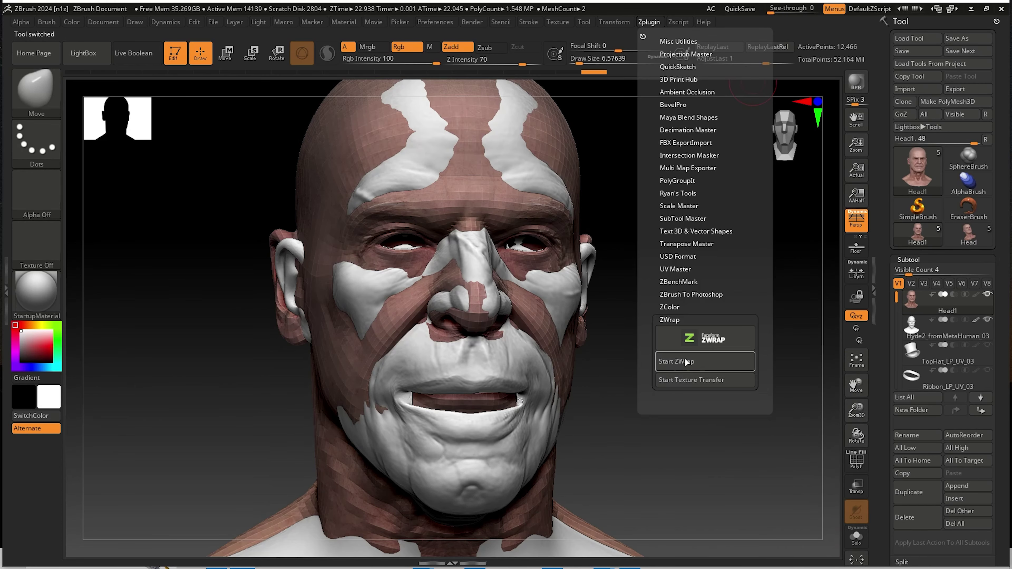
left_click(654, 296)
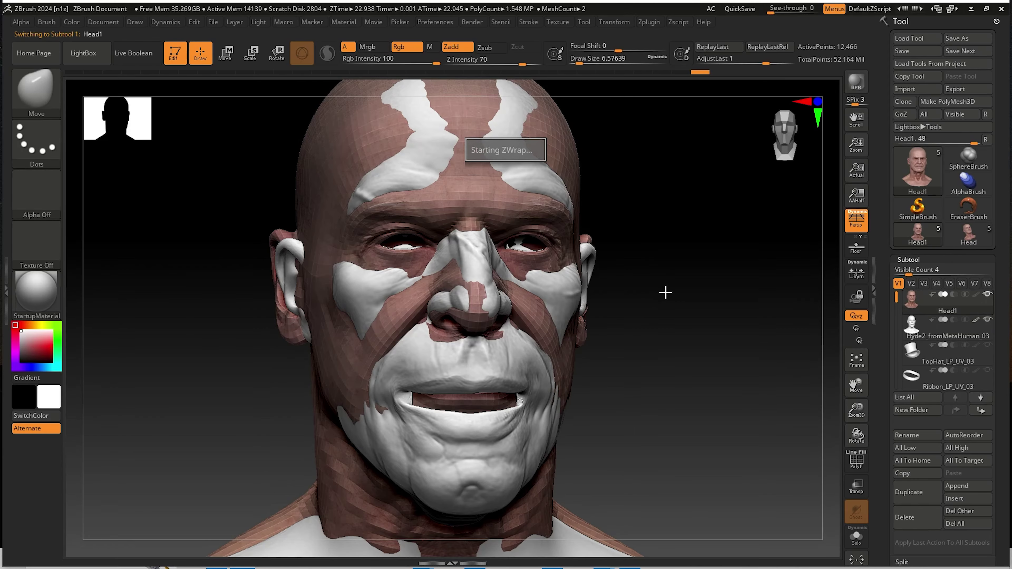
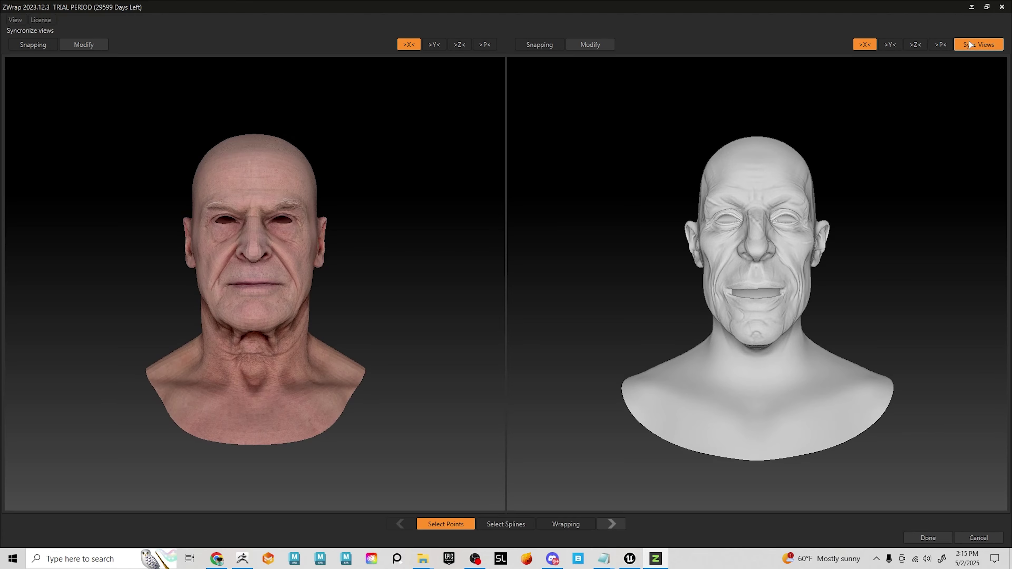
left_click(972, 44)
left_click_drag(437, 170, 430, 177)
left_click(973, 46)
mouse_move(942, 127)
left_mouse_down()
mouse_move(914, 129)
mouse_move(942, 129)
left_mouse_up()
left_click_drag(407, 249, 389, 265)
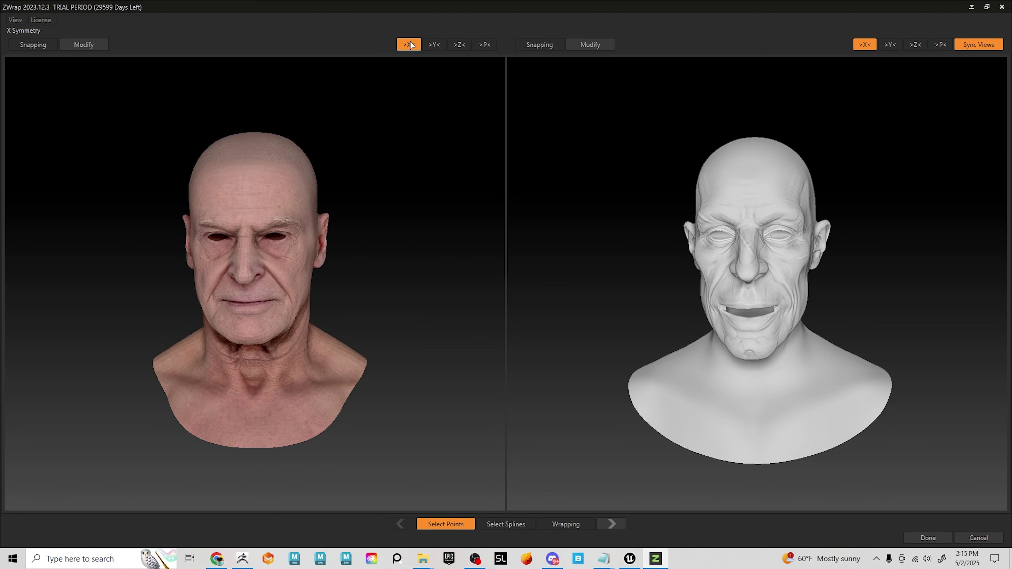
Place matching symmetric point pairs at the outer nostril bases and the mouth corners on both heads.
middle_click_drag(247, 206, 326, 279)
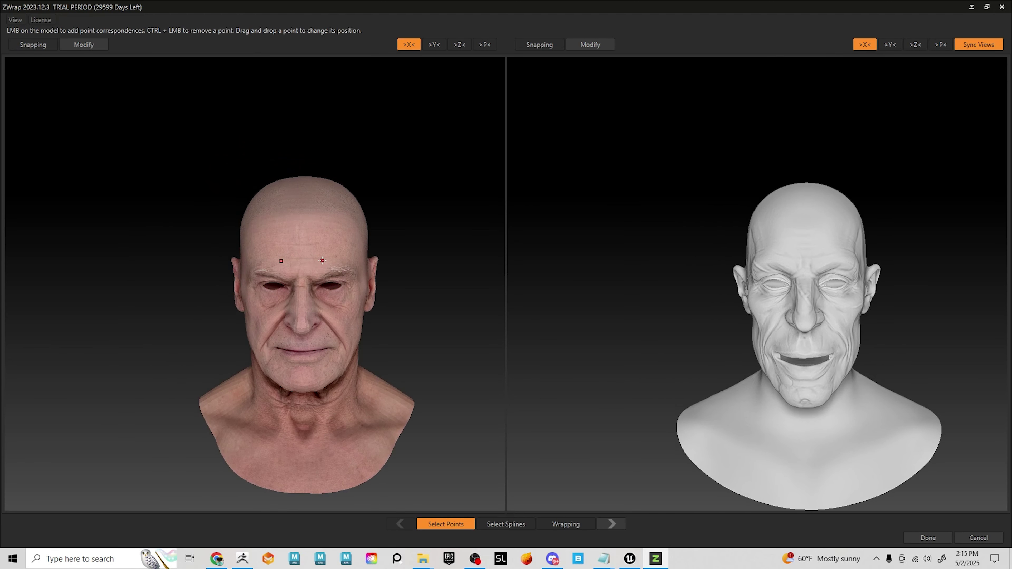
mouse_move(375, 324)
left_mouse_down()
mouse_move(373, 296)
mouse_move(408, 350)
mouse_move(413, 267)
mouse_move(413, 283)
left_mouse_up()
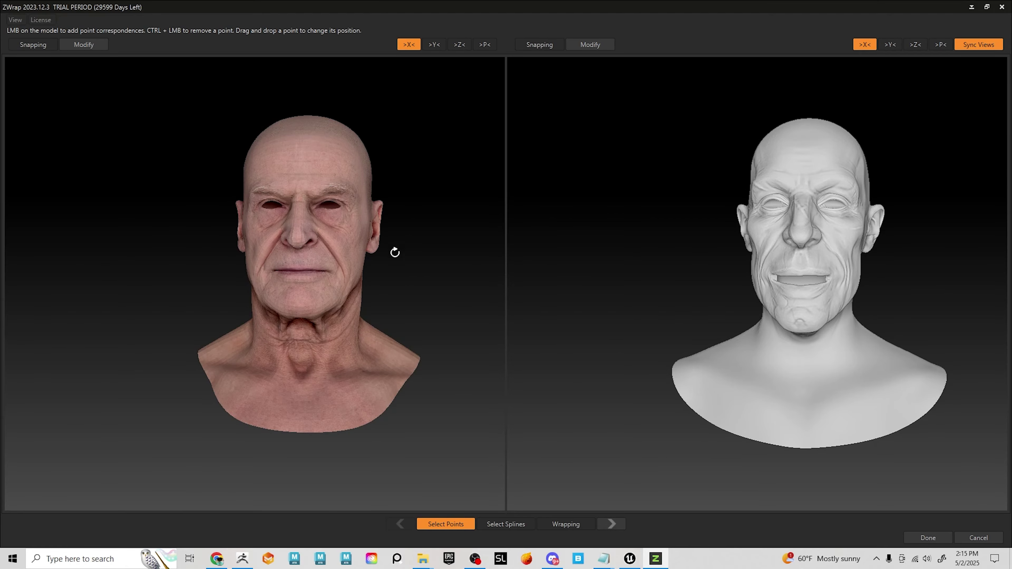
scroll(400, 262, "up", 8)
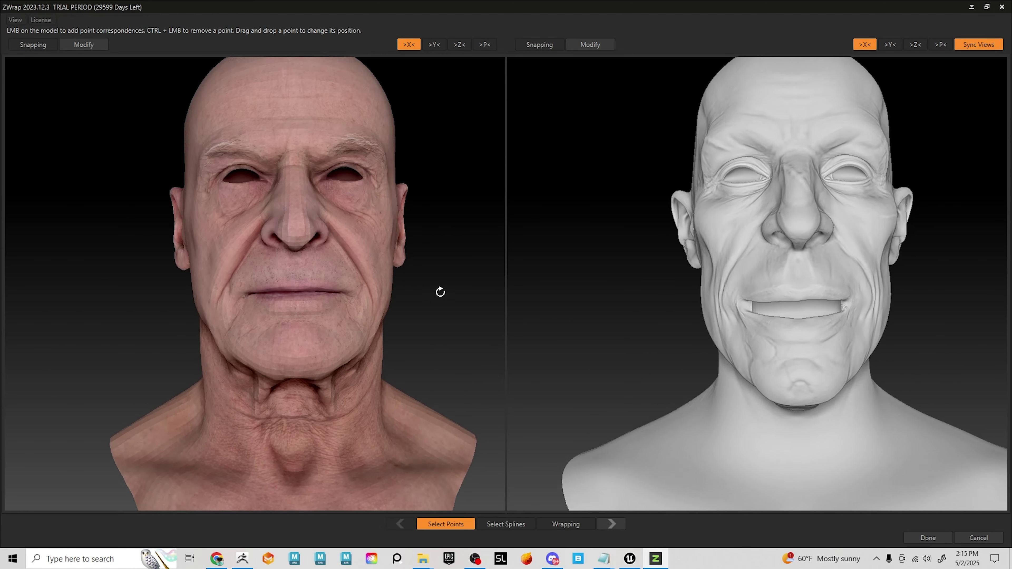
left_click_drag(439, 292, 454, 283)
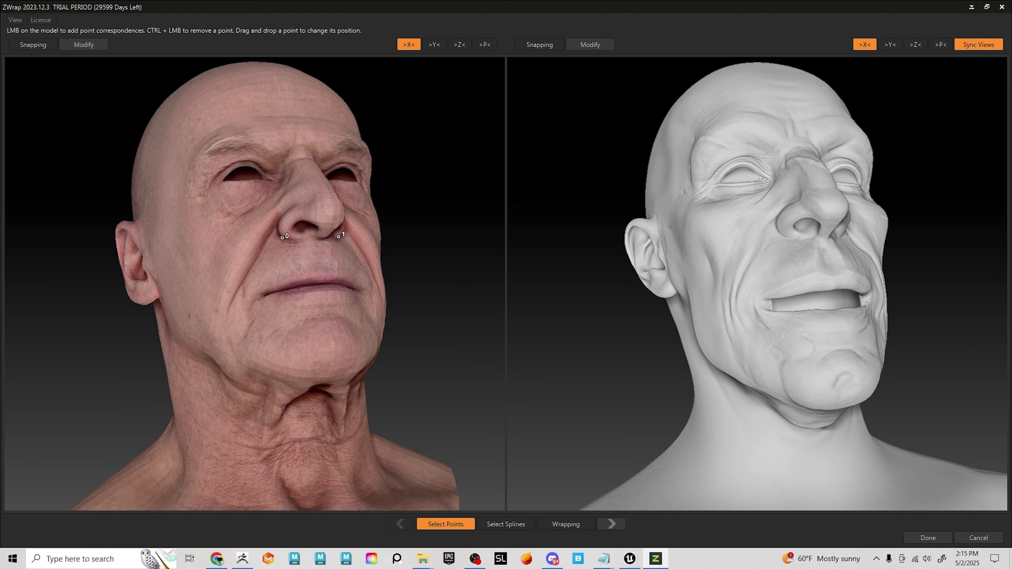
left_click(786, 237)
left_click(261, 294)
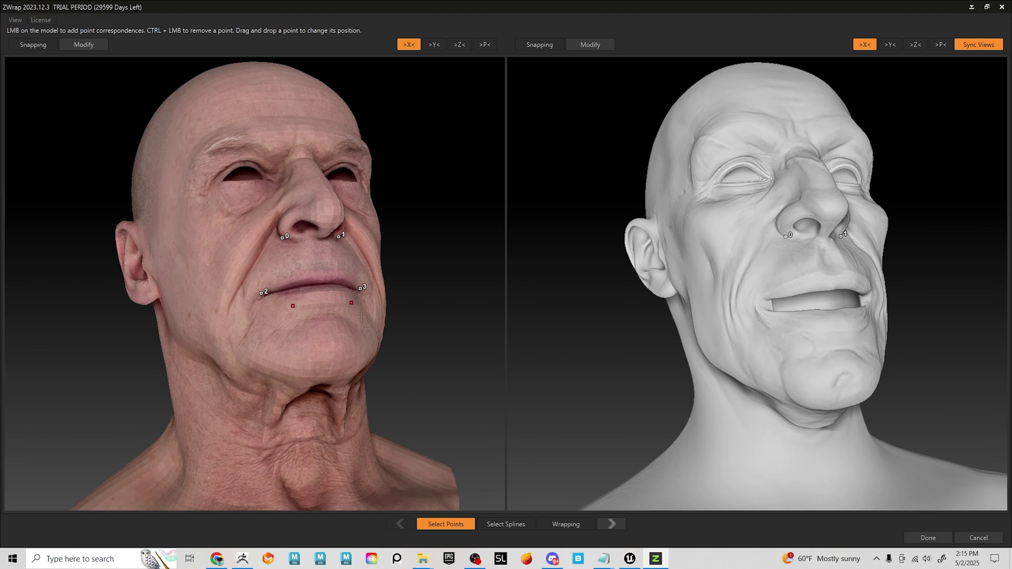
left_click(762, 299)
Place matching symmetric point pairs at the inner eye corners and beside the nose bridge on both heads.
right_click_drag(155, 256, 238, 293)
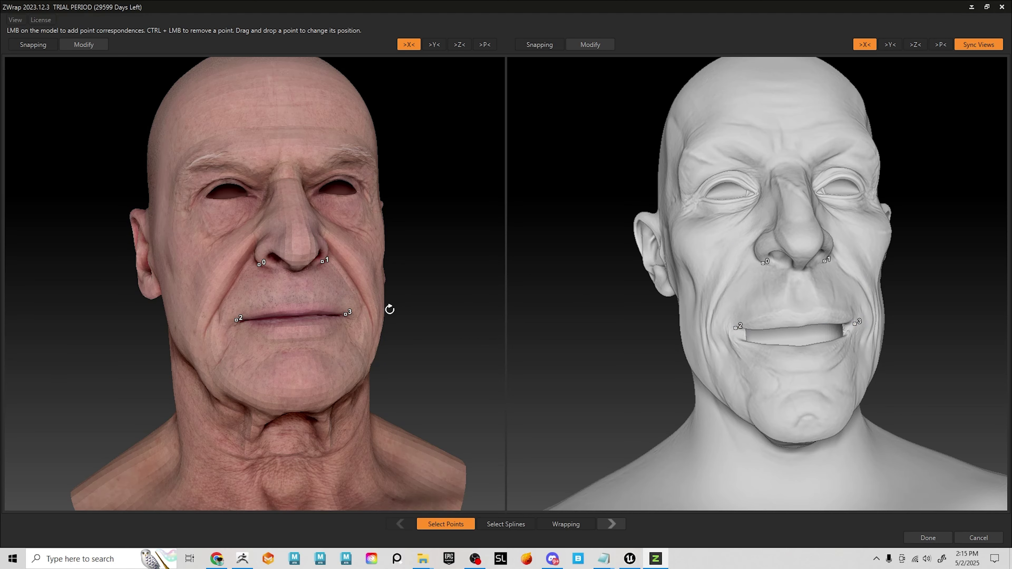
right_click_drag(221, 216, 426, 259)
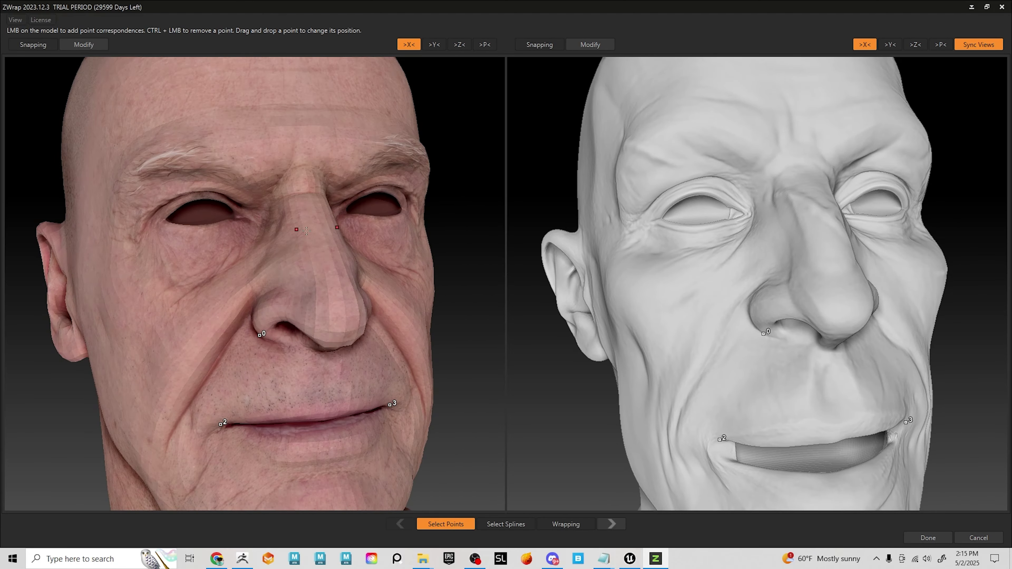
right_click_drag(306, 230, 293, 236)
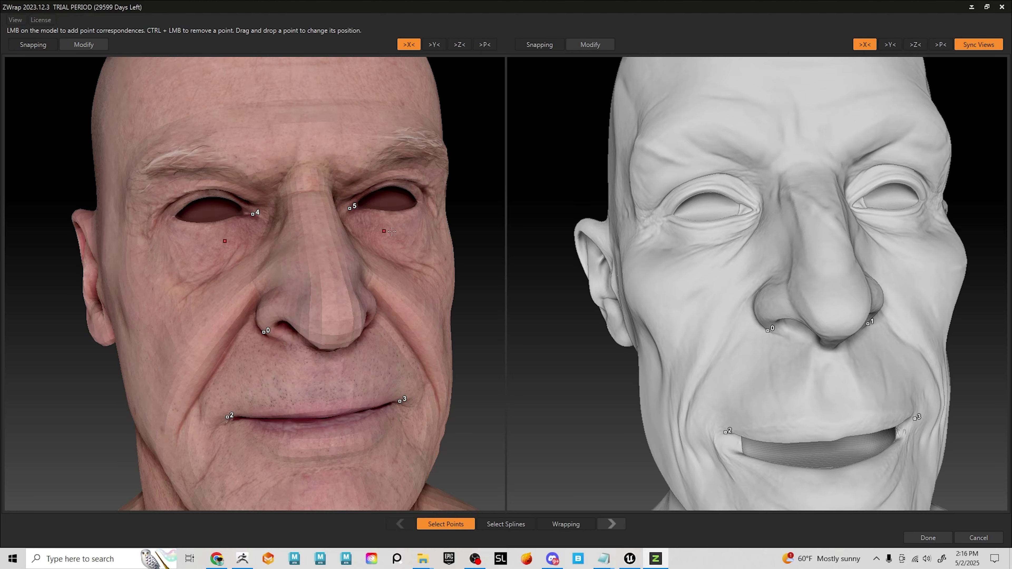
left_click(754, 210)
left_click_drag(344, 216, 288, 176)
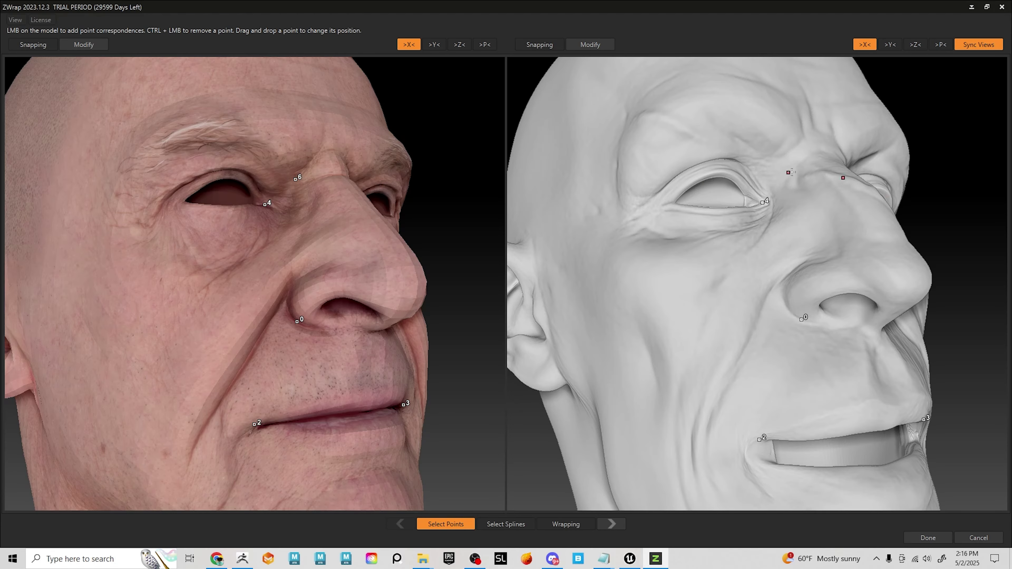
left_click(783, 160)
Match the outer eye corners on both heads and mark a symmetric point pair on the scan head's forehead.
left_click(182, 201)
left_click_drag(467, 243, 418, 244)
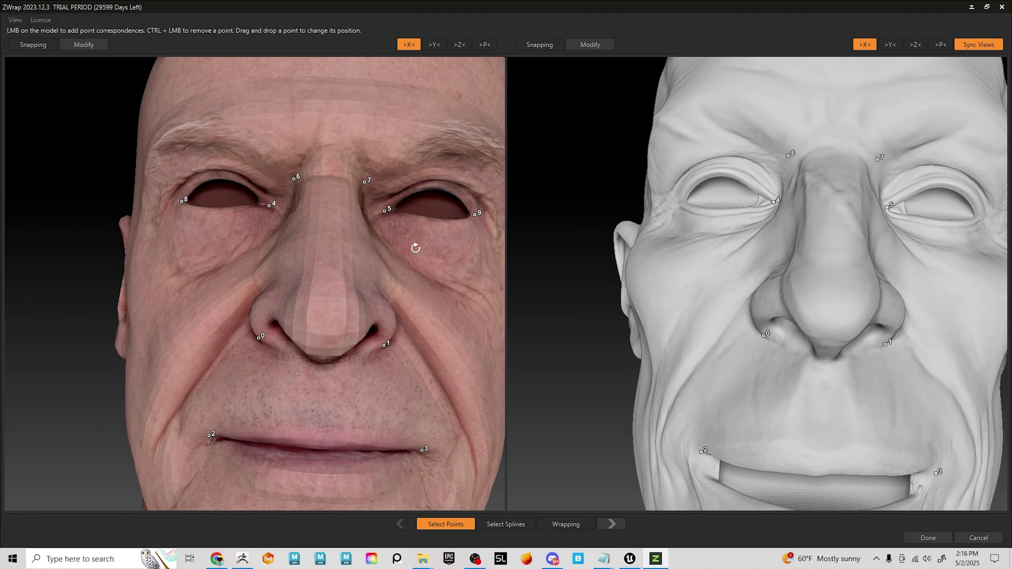
right_click_drag(707, 223, 694, 206)
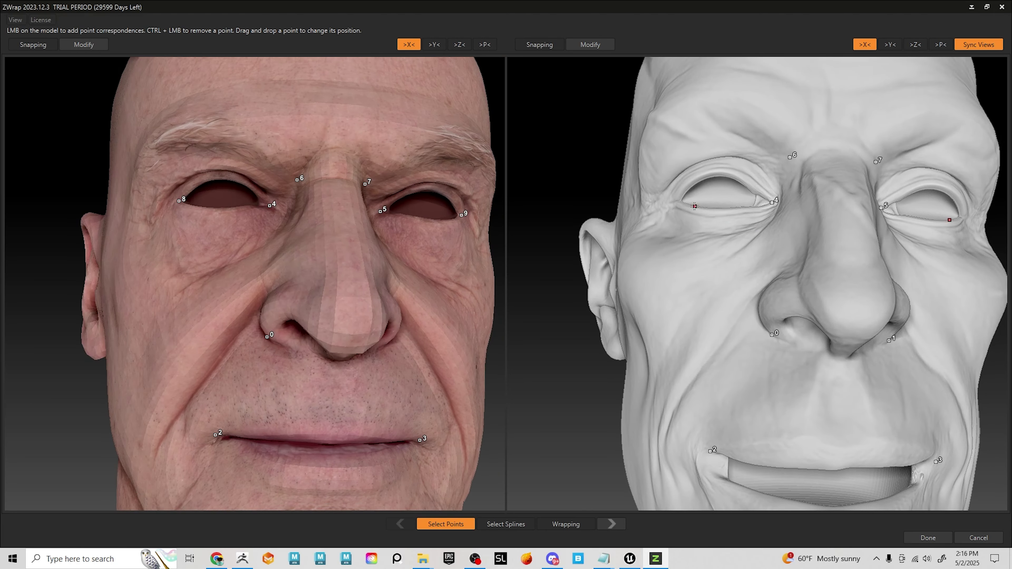
left_click(679, 202)
right_click_drag(795, 266, 777, 332, "alt")
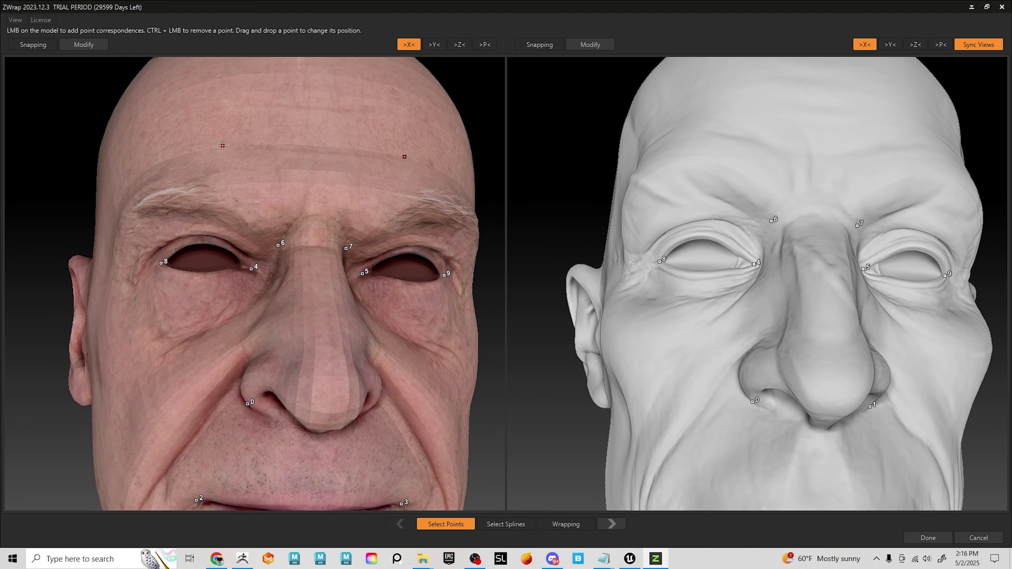
left_click(233, 142)
left_click(736, 135)
middle_click_drag(811, 187, 770, 180, "alt")
left_click_drag(771, 173, 779, 179, "alt")
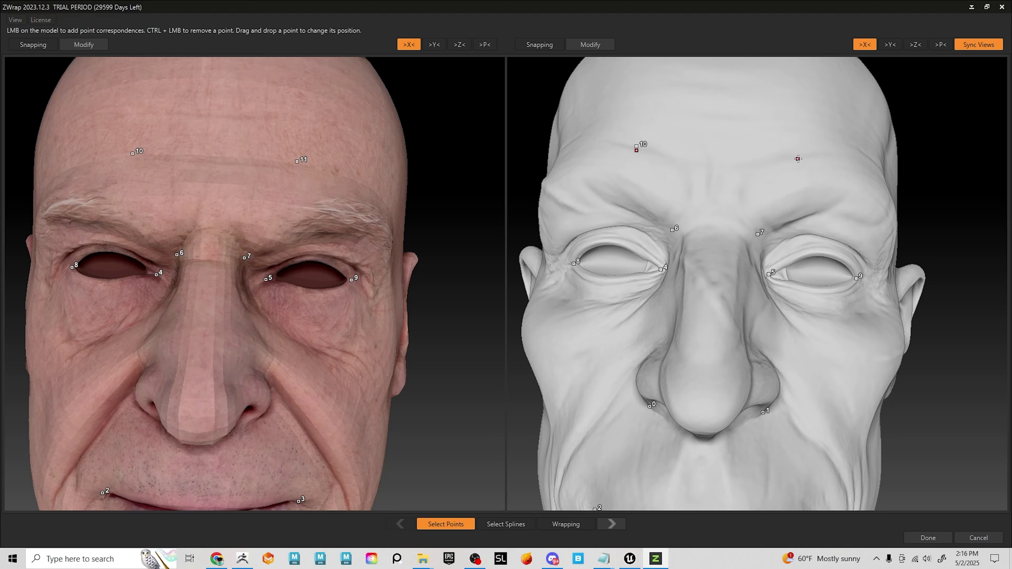
left_click_drag(787, 161, 796, 160, "alt")
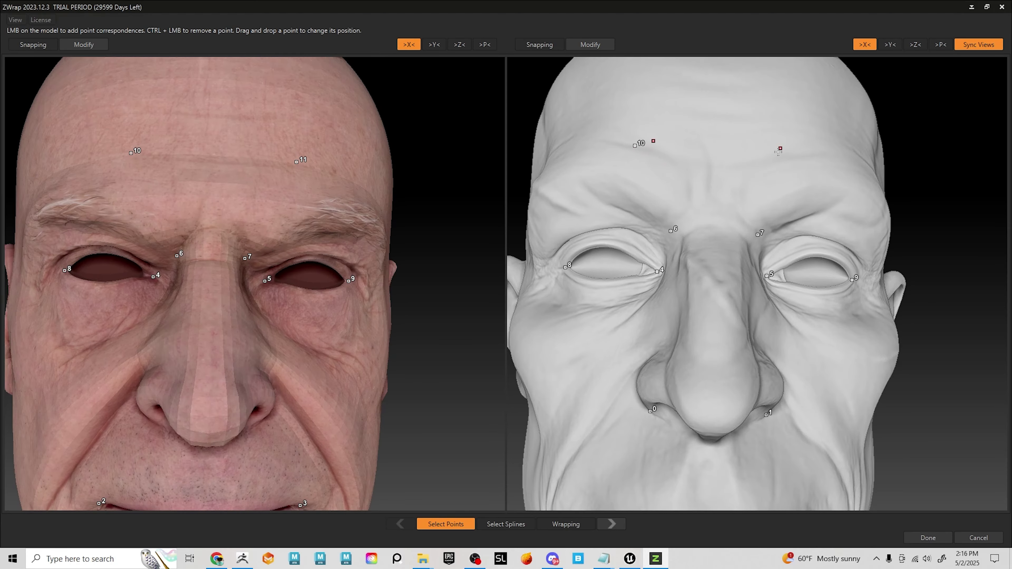
key("ctrl+z")
left_click(782, 160)
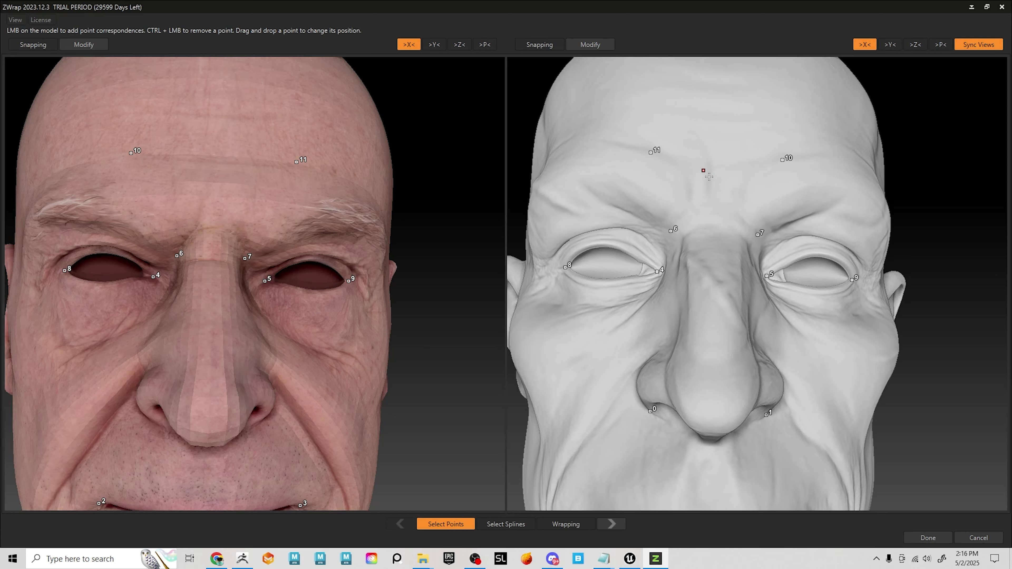
key("ctrl+z")
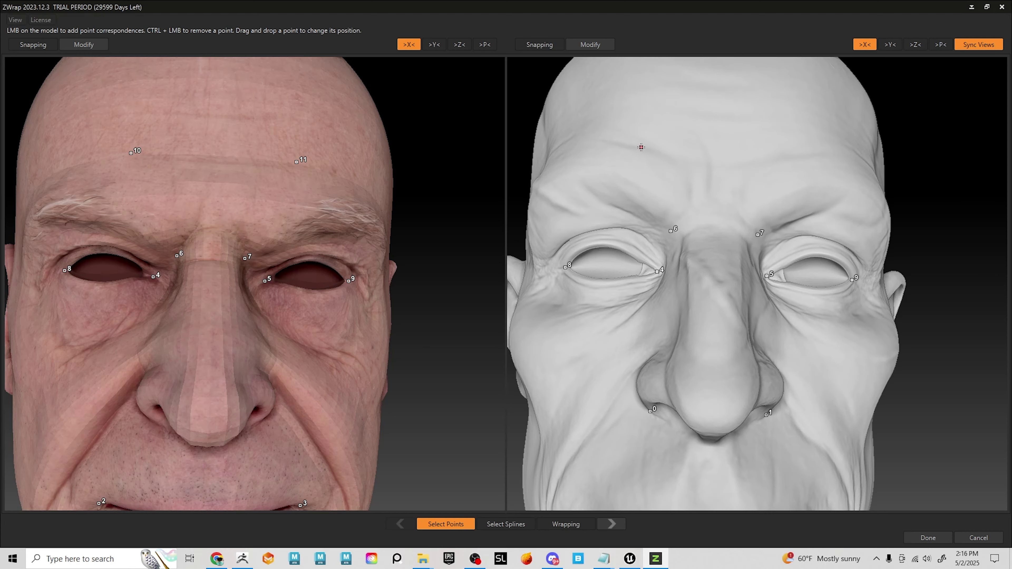
Place forehead points 10 and 11 individually on the Hyde sculpt with its X symmetry off, and turn X symmetry back on.
left_click(865, 44)
left_click(643, 149)
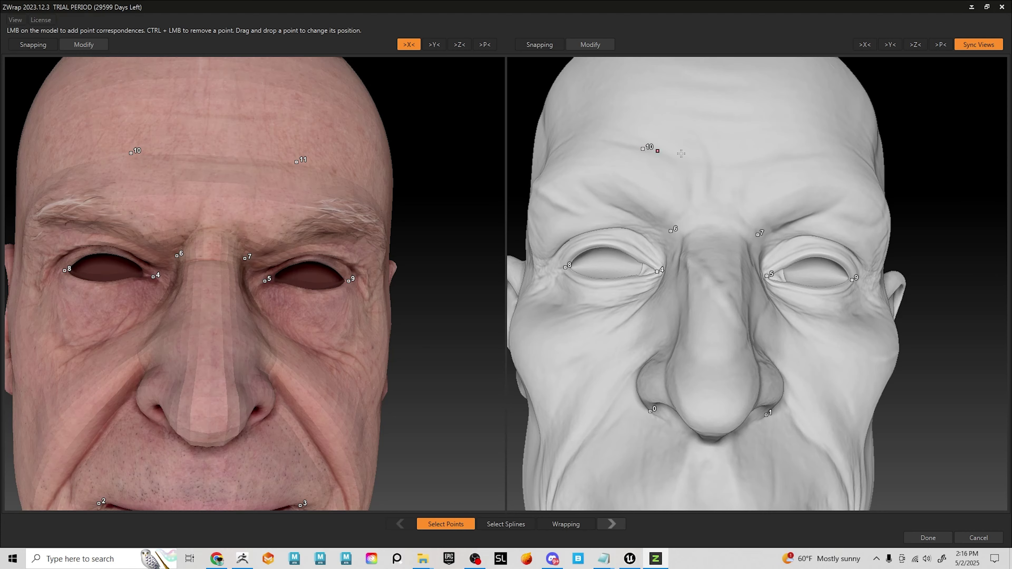
left_click(776, 159)
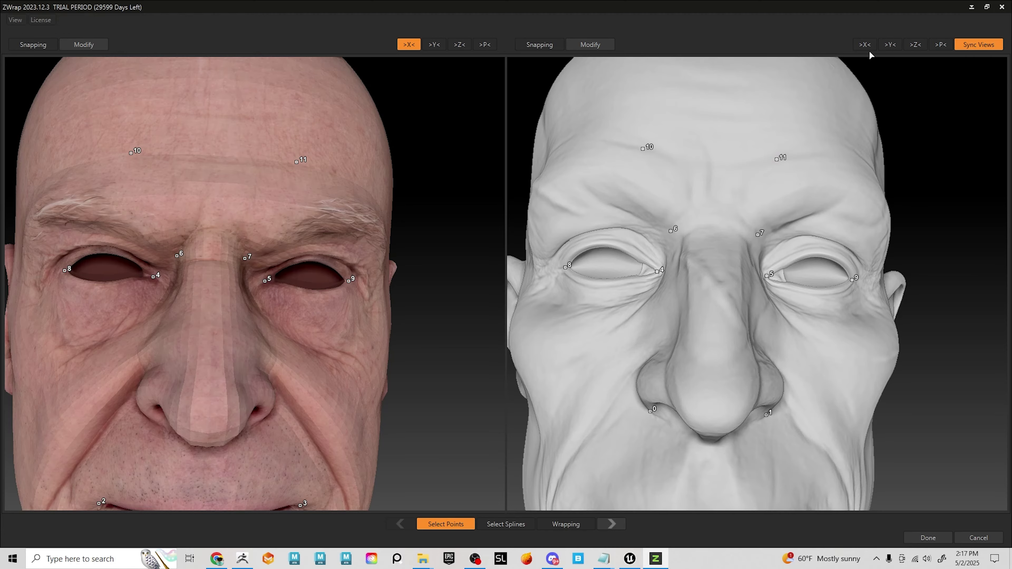
left_click(865, 45)
Place a matching symmetric point pair at the centers of the eyes on both heads.
right_click_drag(812, 239, 653, 228)
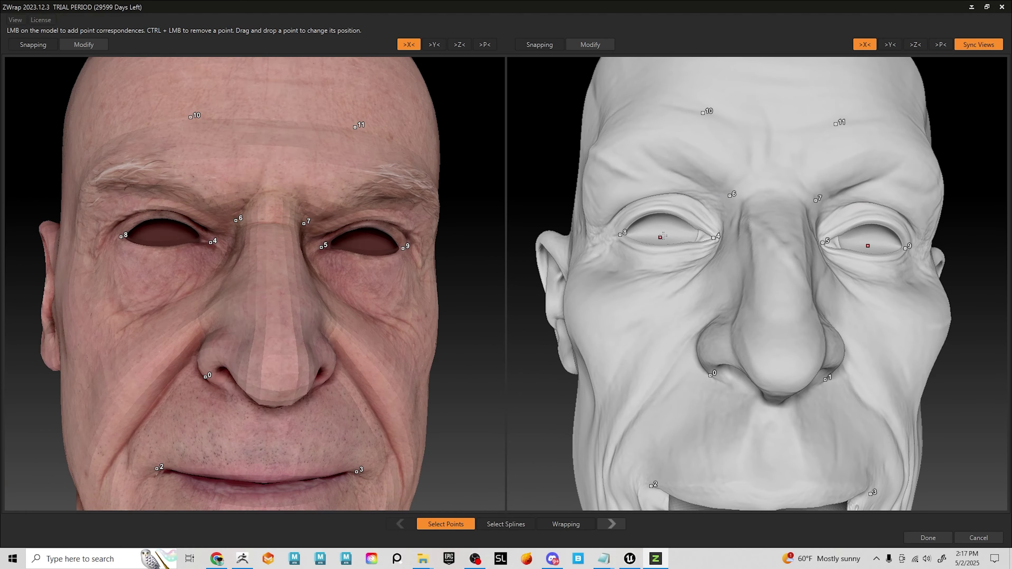
left_click(663, 234)
left_click(160, 235)
Place a matching symmetric point pair just below the lower lip on both heads.
right_click_drag(665, 277, 674, 283)
left_click_drag(454, 358, 436, 281)
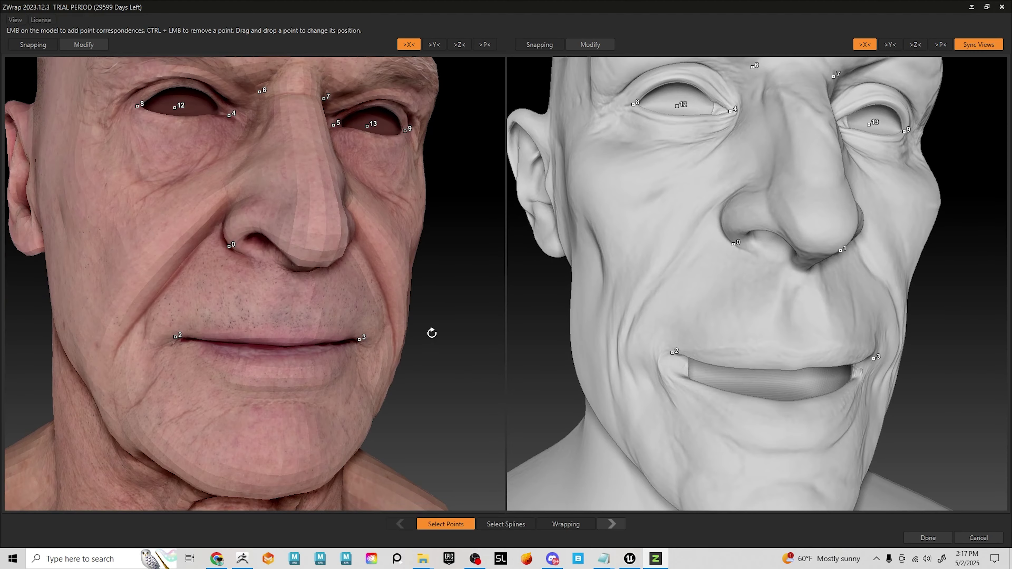
left_click_drag(432, 333, 430, 297)
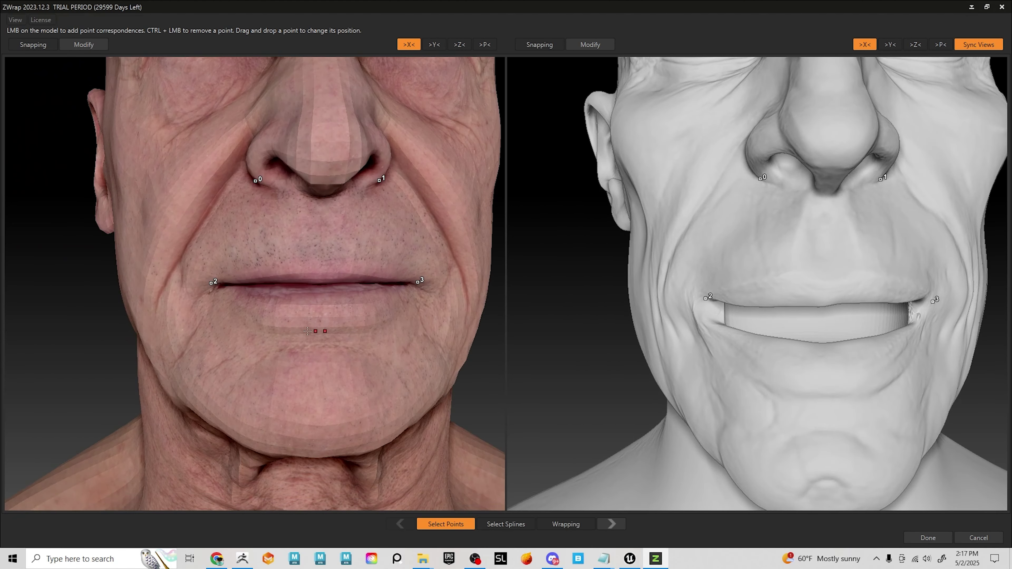
left_click(262, 324)
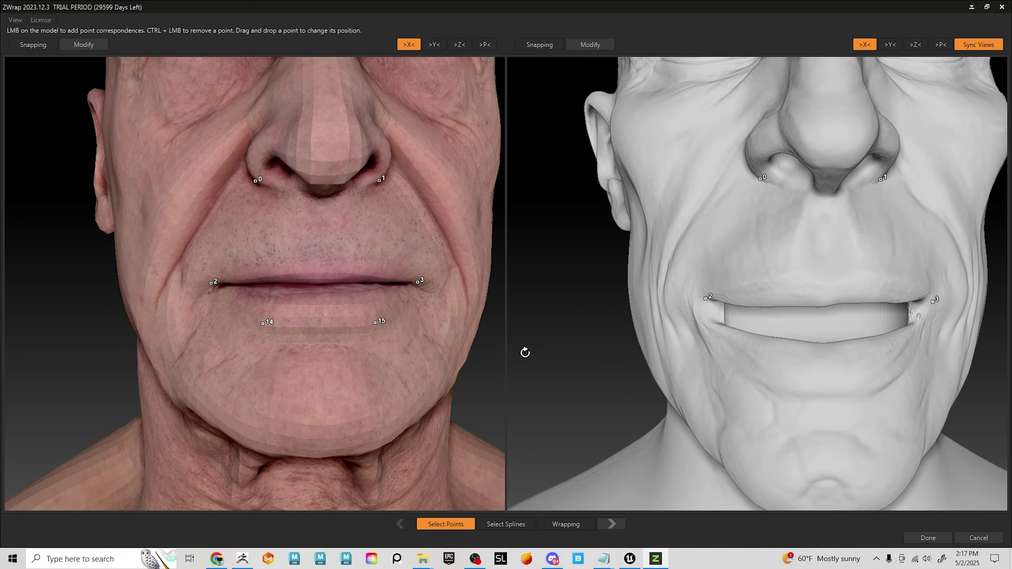
left_click(776, 384)
Place a matching symmetric point pair along the upper edge of the lower lip on both heads.
right_click_drag(389, 318, 375, 348)
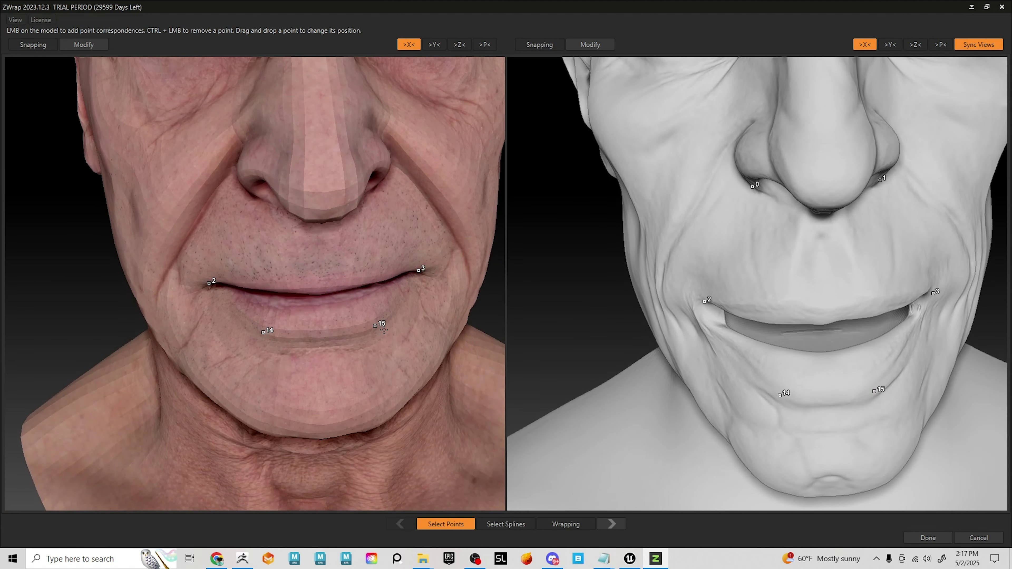
left_click(267, 294)
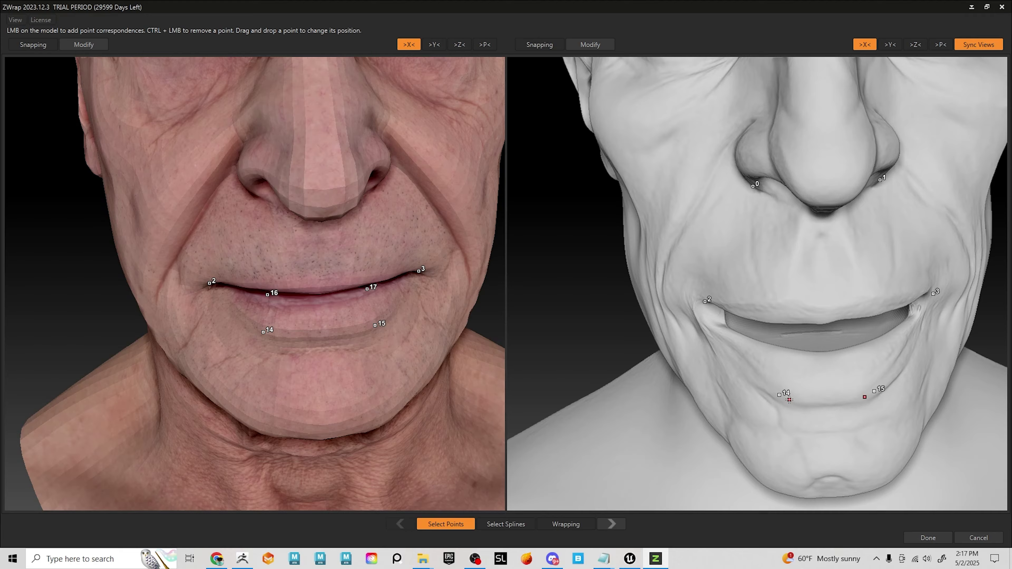
left_click(779, 353)
Place a matching symmetric point pair just above the upper lip on both heads.
left_click_drag(625, 302, 287, 257)
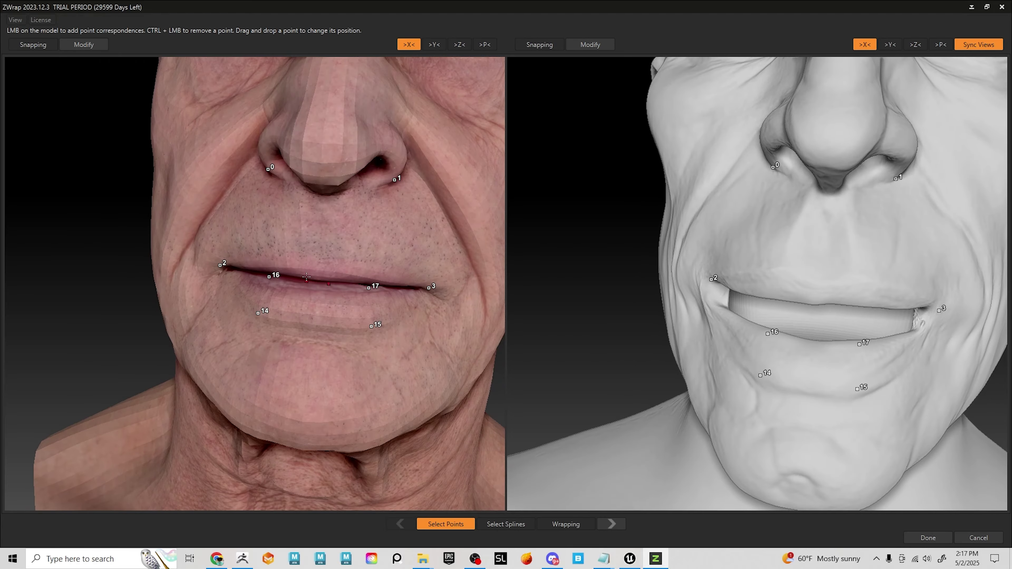
left_click(287, 256)
left_click_drag(478, 300, 454, 270)
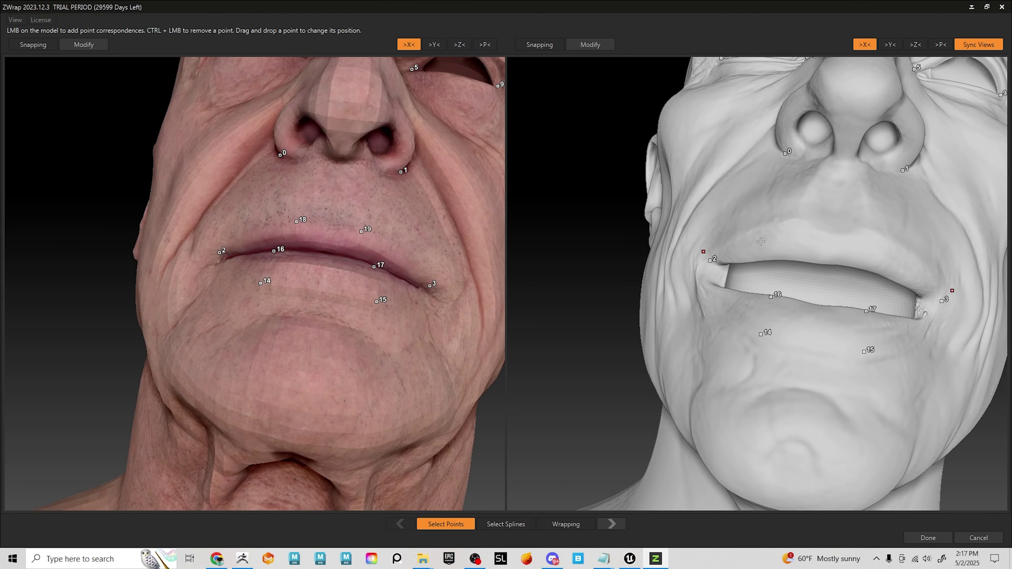
left_click(796, 219)
Match points 20 and 21 on the upper lip's lower edge, placing 21 individually on the Hyde sculpt with its X symmetry off only for that point.
left_click_drag(335, 236, 318, 226)
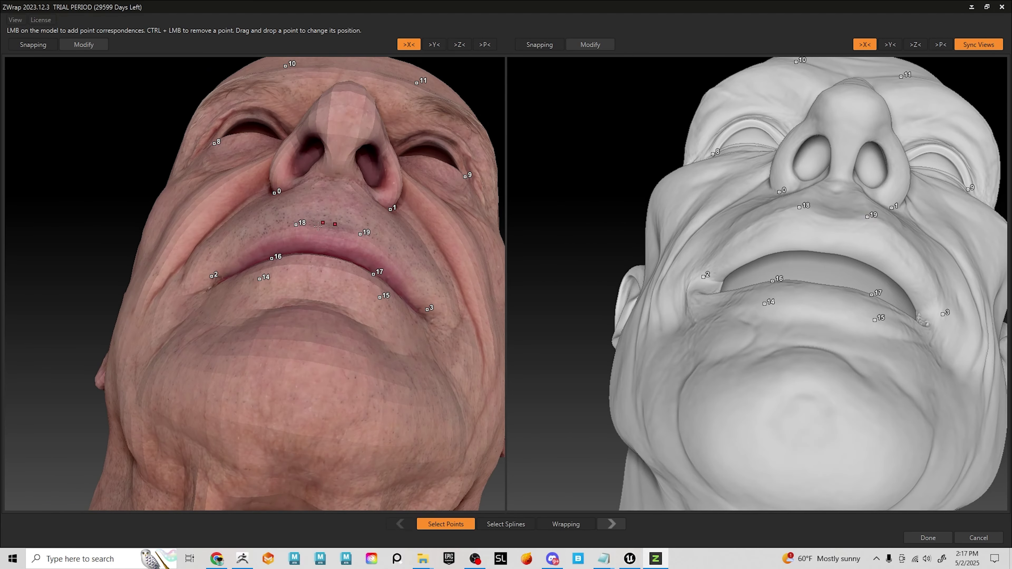
left_click(292, 249)
left_click(801, 244)
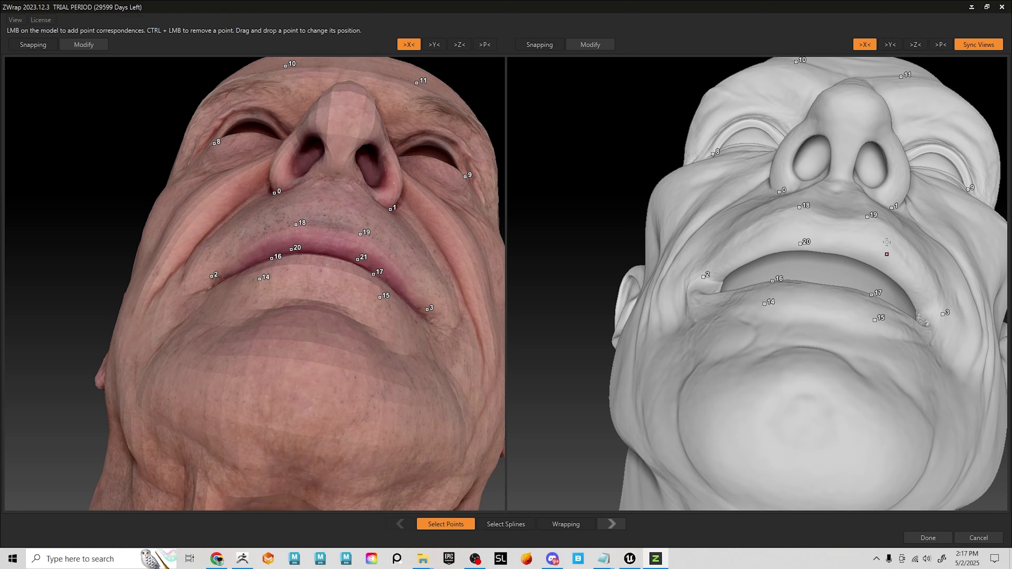
left_click(865, 44)
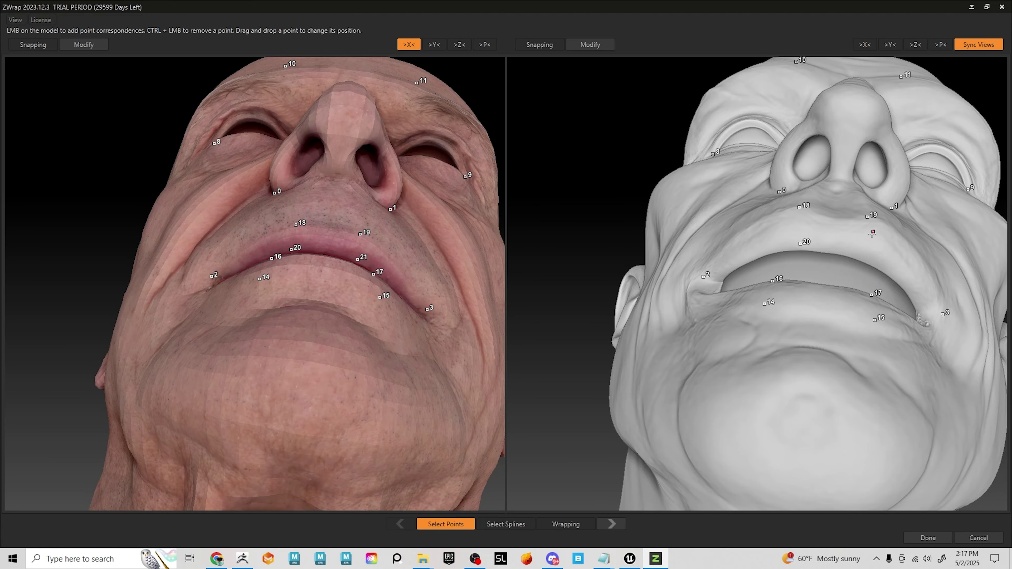
left_click(861, 254)
left_click(869, 47)
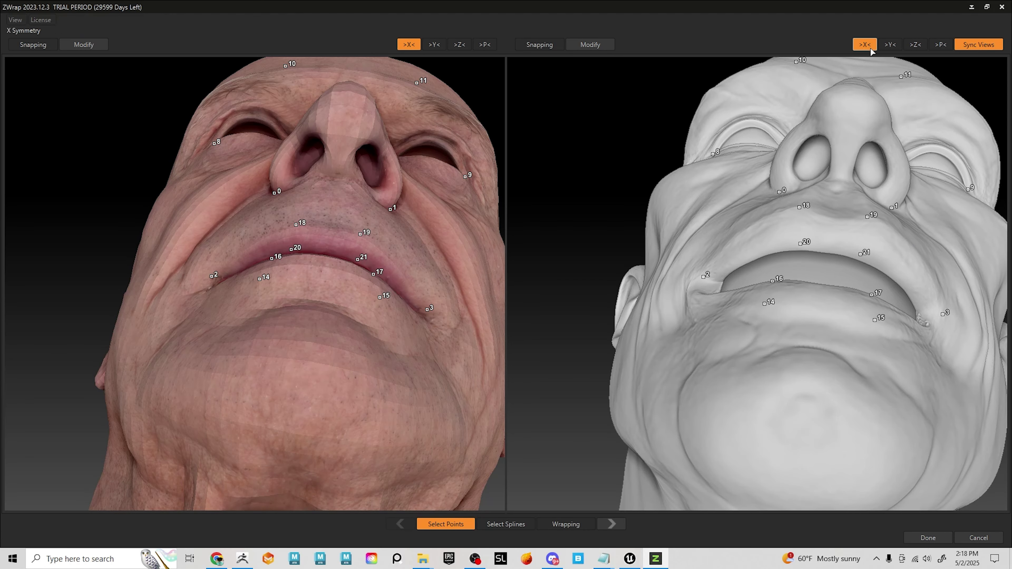
Place a matching symmetric point pair under the chin, where the jaw meets the neck, on both heads.
right_click_drag(878, 246, 828, 304)
right_click_drag(304, 278, 236, 230)
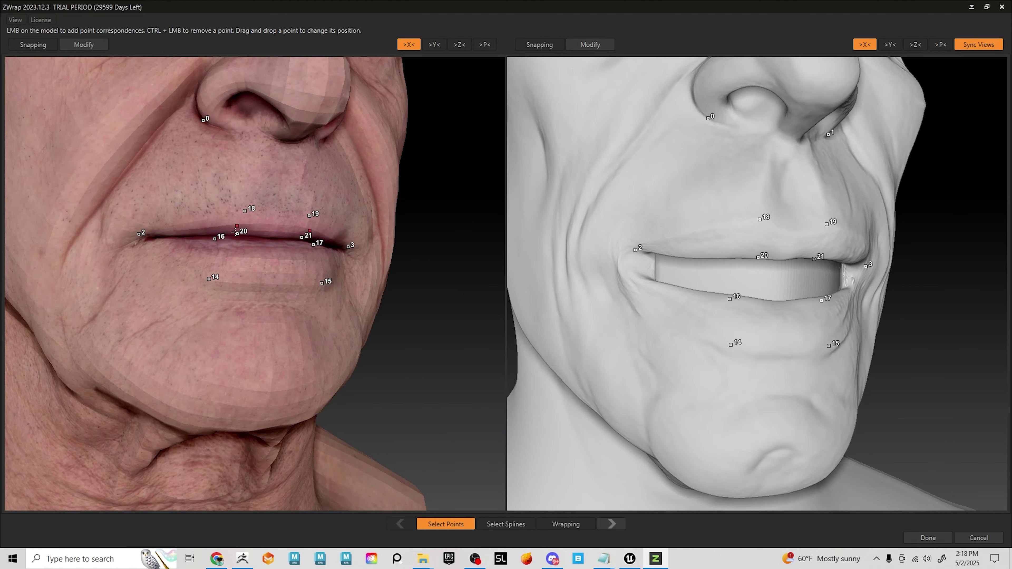
right_click_drag(457, 308, 440, 297)
scroll(439, 298, "down", 5)
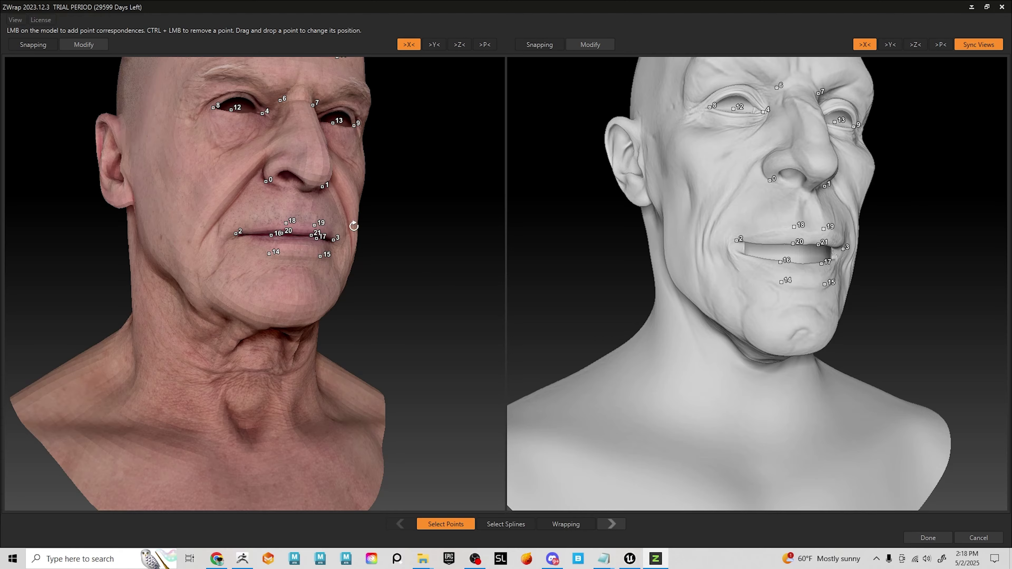
left_click_drag(383, 264, 367, 297)
left_click(322, 391)
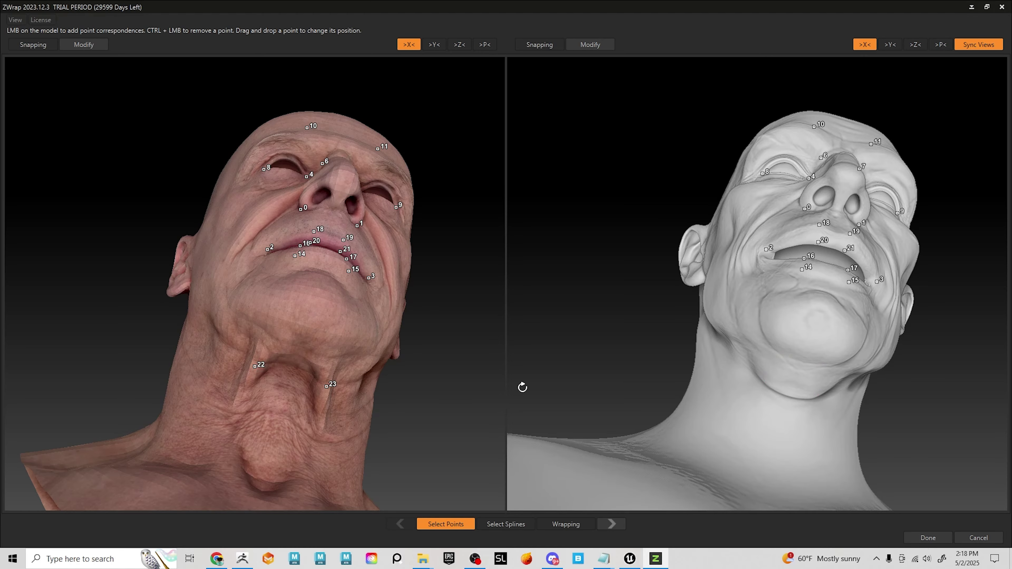
left_click(760, 379)
Place a matching symmetric point pair at the jaw corners below the ears on both heads.
right_click_drag(315, 339, 347, 345)
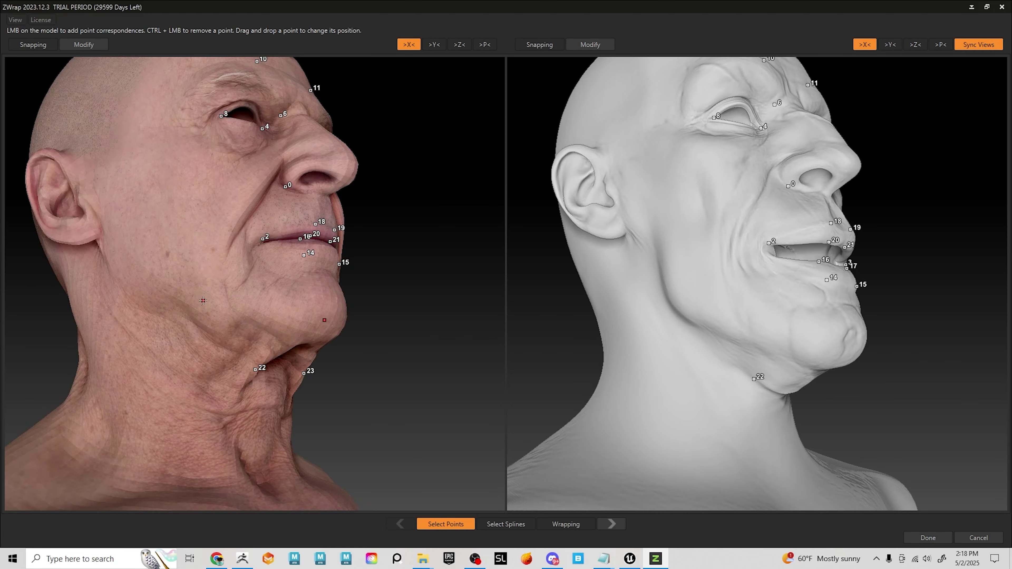
right_click_drag(203, 301, 222, 311)
right_click_drag(333, 299, 282, 272, "alt")
right_click_drag(152, 226, 152, 253)
right_click_drag(152, 254, 190, 293, "alt")
left_click(134, 282)
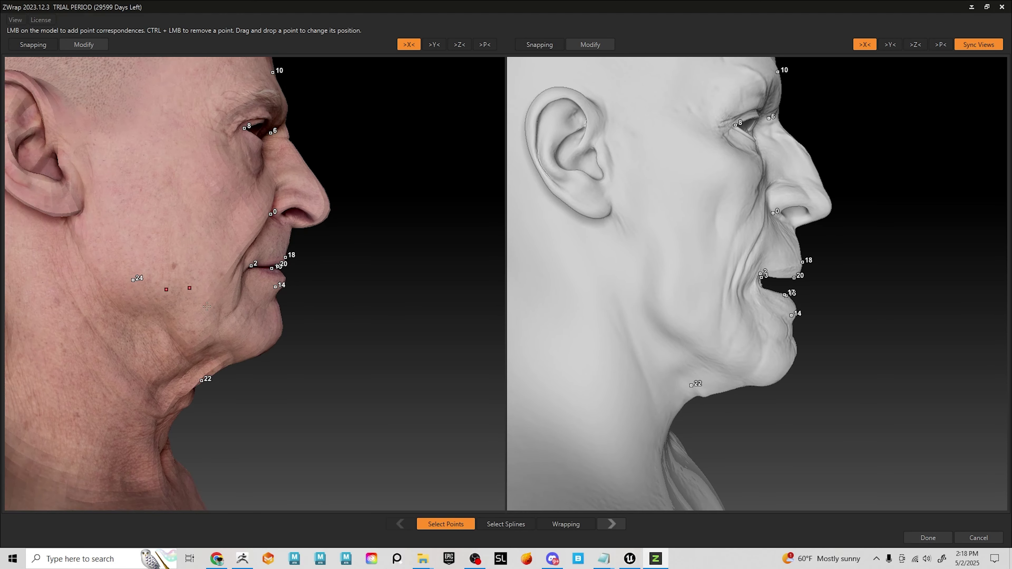
left_click(668, 304)
Place a matching symmetric point pair at the front of the ears on both heads.
mouse_move(831, 396)
right_mouse_down()
mouse_move(735, 383)
mouse_move(843, 388)
right_mouse_up()
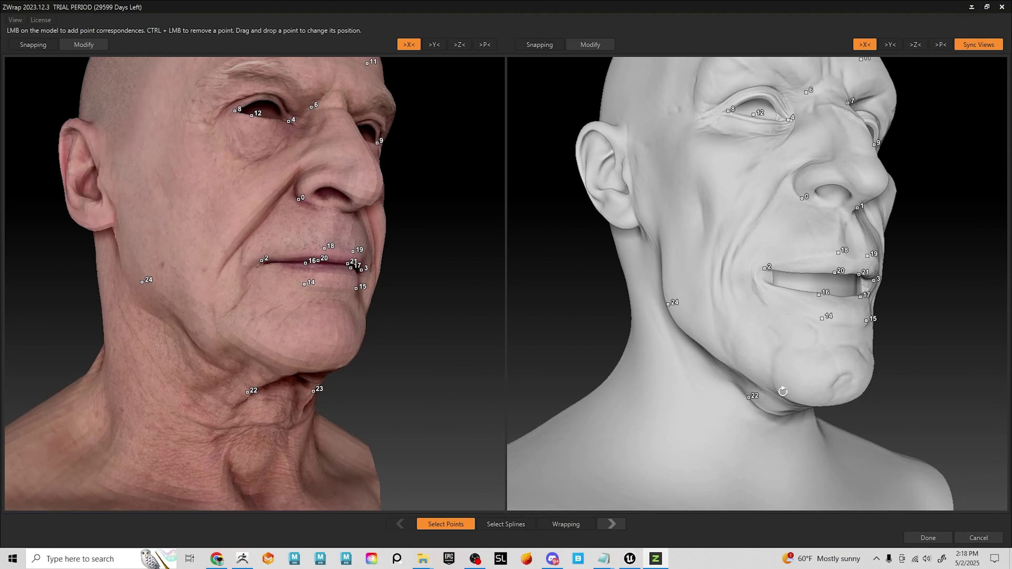
right_click_drag(179, 206, 343, 238, "alt")
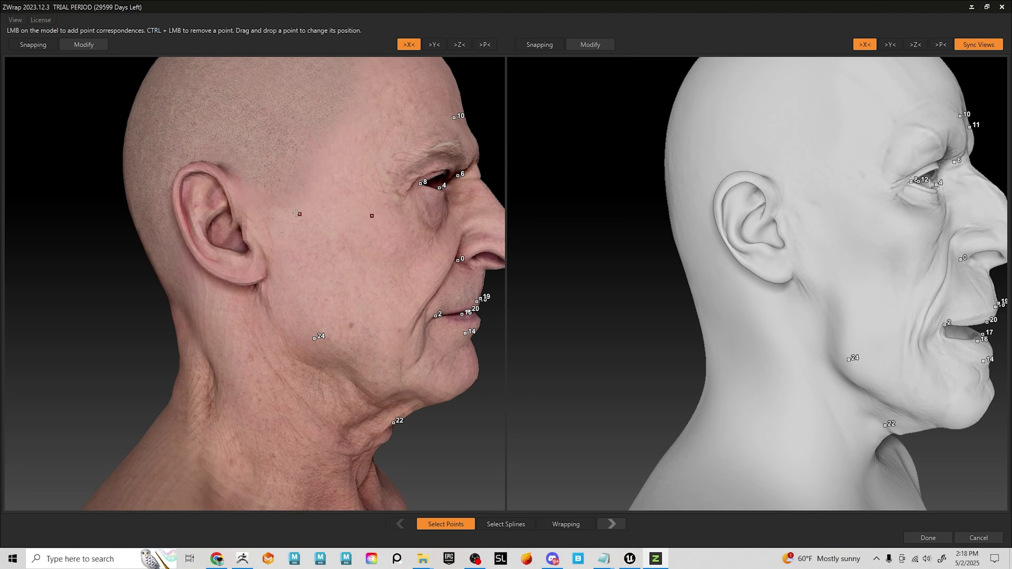
left_click(241, 211)
left_click(777, 210)
Try matching point pairs at the ear tops, and undo them together with the Hyde sculpt's mirrored front-ear point.
left_click(187, 168)
left_click(734, 181)
key("ctrl+z")
middle_click_drag(851, 252, 562, 255)
middle_click_drag(805, 249, 665, 255)
key("ctrl+z")
key("ctrl+z")
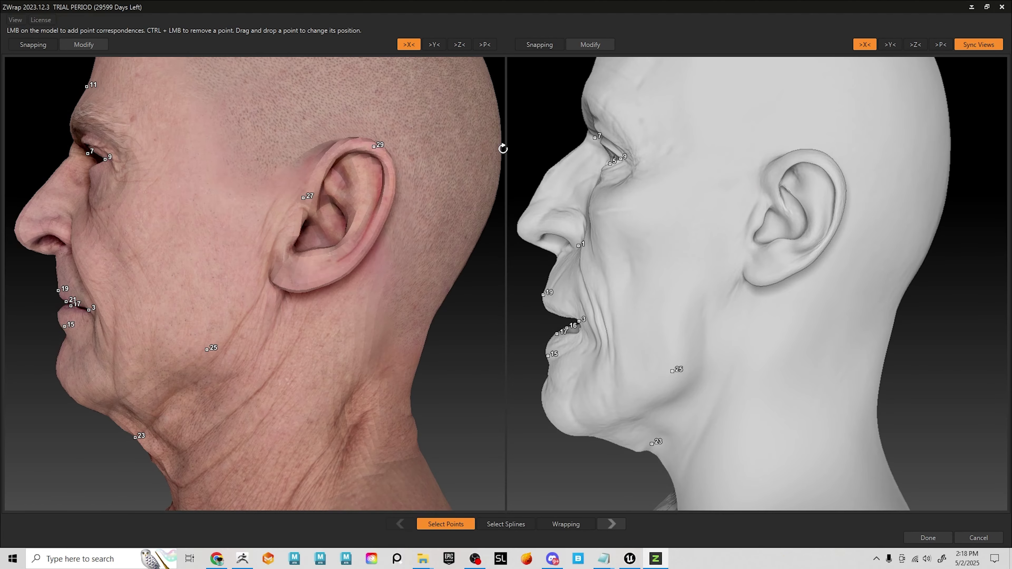
key("ctrl+z")
Place front-ear point 27 individually on the Hyde sculpt with its X symmetry off, and turn X symmetry back on.
middle_click_drag(458, 199, 810, 205)
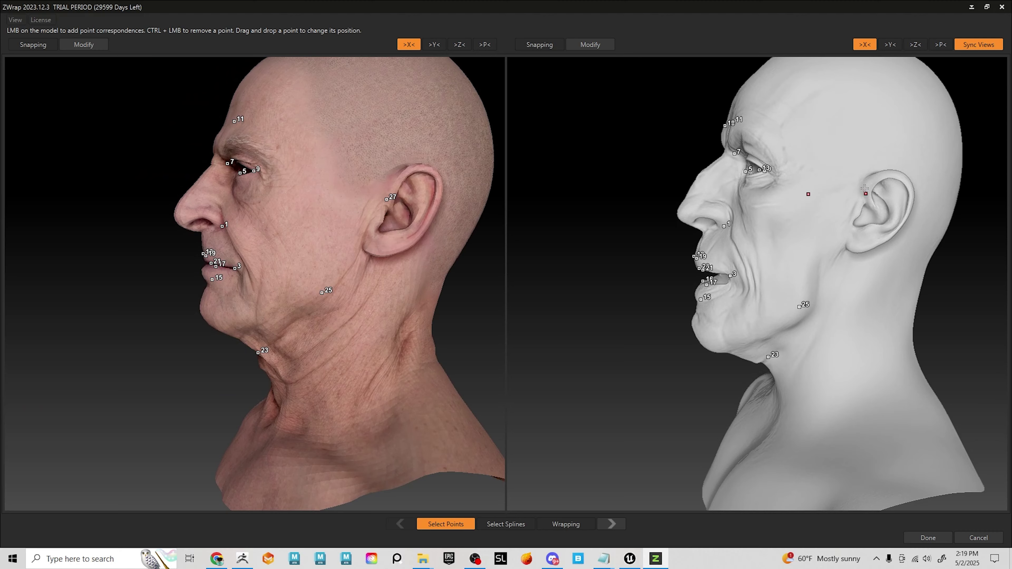
left_click(865, 48)
left_click(862, 197)
left_click(864, 44)
Match symmetric point pairs at the ear tops on both heads and mark the scan head's earlobes.
mouse_move(428, 185)
left_mouse_down("alt")
mouse_move(517, 187)
mouse_move(418, 189)
mouse_move(424, 168)
left_mouse_up("alt")
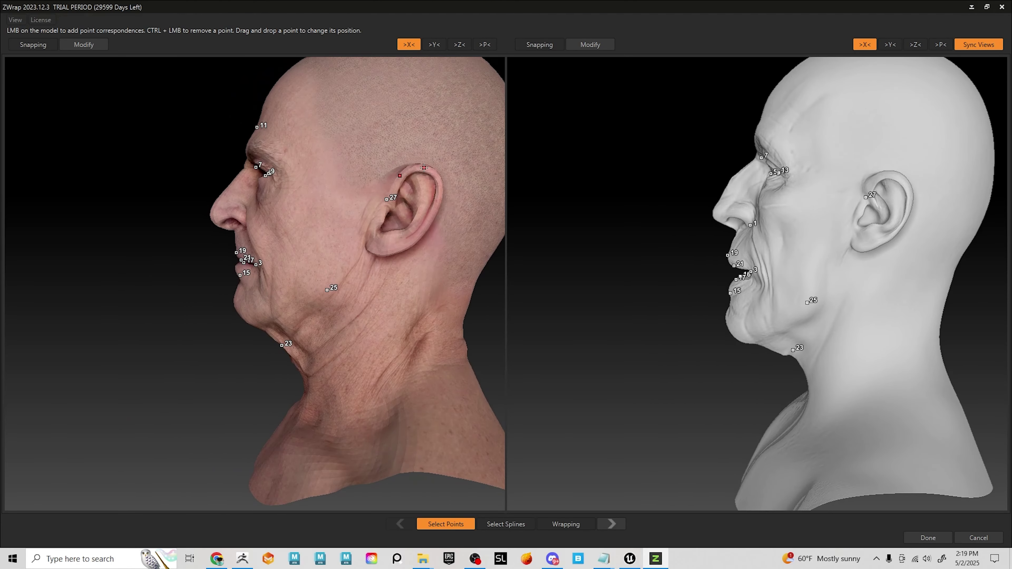
left_click(423, 167)
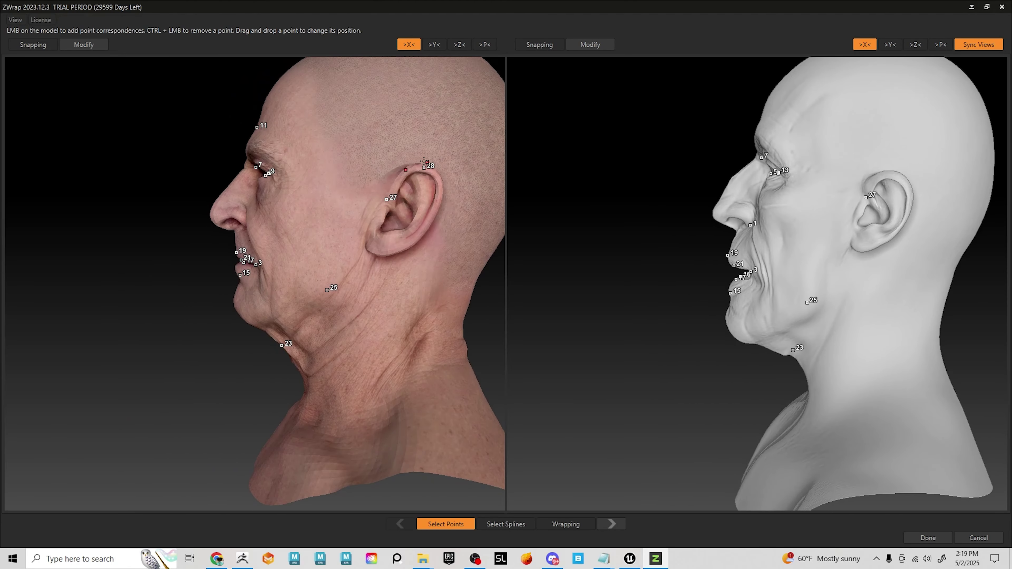
left_click(894, 176)
left_click(377, 250)
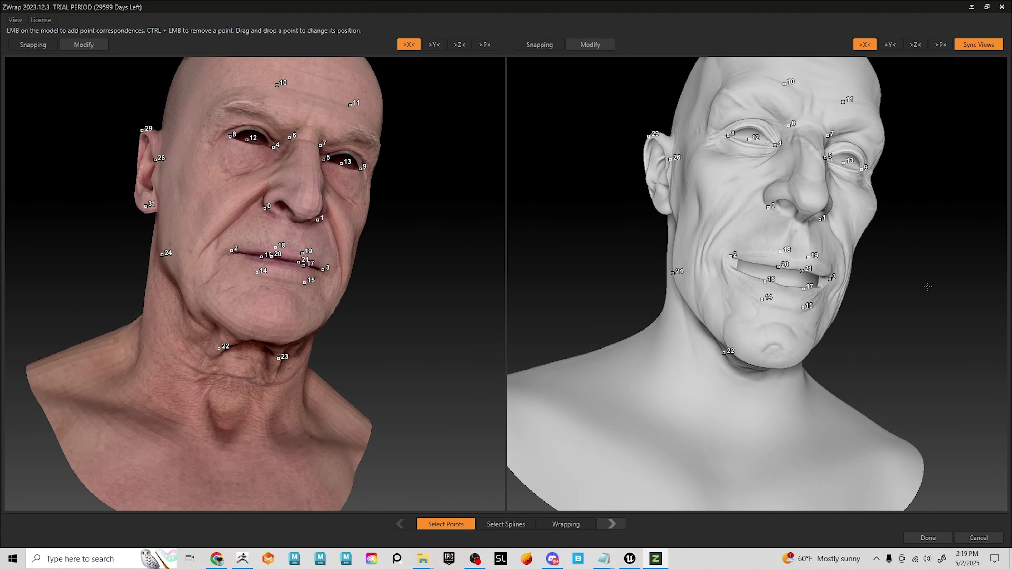
Place earlobe point 31 individually on the Hyde sculpt with its X symmetry off, and turn X symmetry back on.
left_click_drag(928, 287, 935, 290)
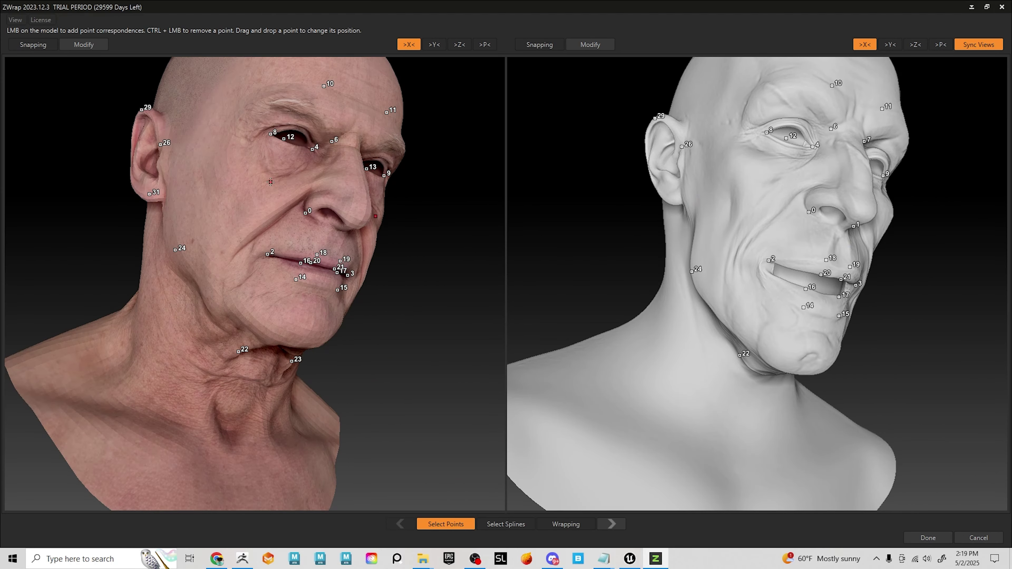
left_click(864, 45)
left_click(669, 198)
left_click(761, 141)
left_click_drag(890, 191, 825, 187)
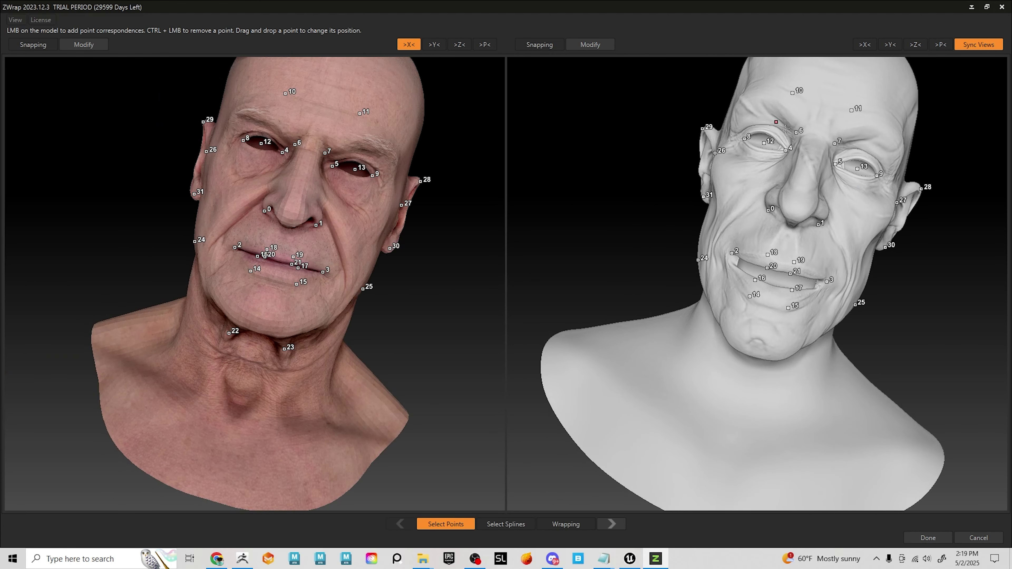
left_click(858, 233)
left_click(874, 198)
mouse_move(878, 205)
left_mouse_down()
mouse_move(913, 208)
mouse_move(888, 213)
left_mouse_up()
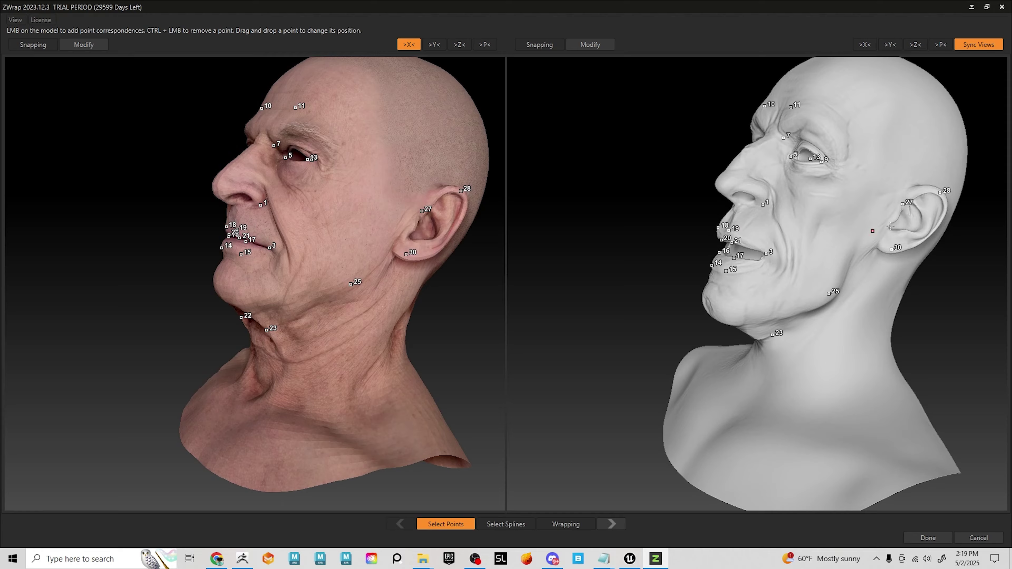
left_click(865, 45)
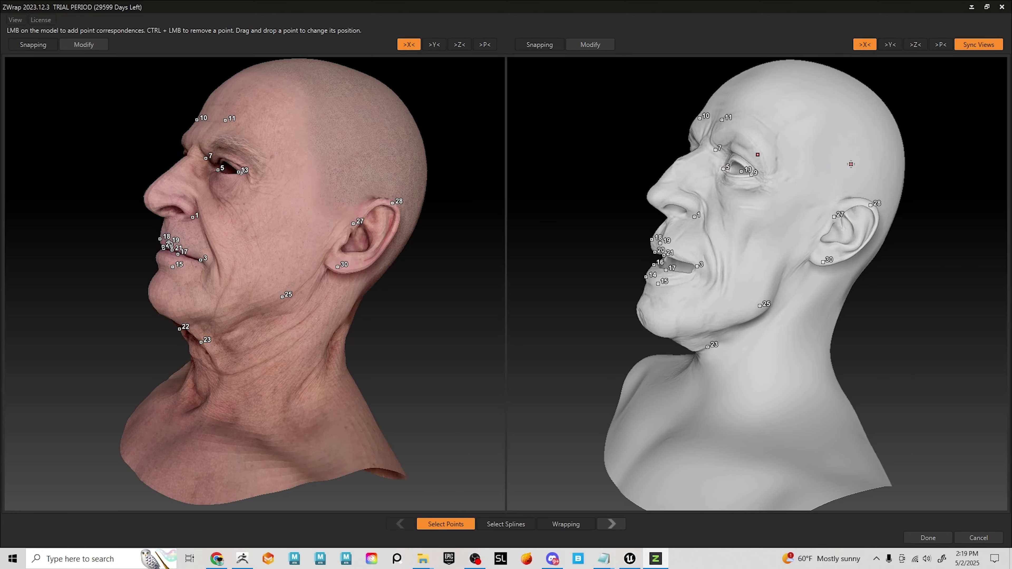
Mark a symmetric point pair high on the scan head's forehead and place matching point 32 on the Hyde sculpt.
left_click_drag(429, 160, 406, 175)
right_click_drag(338, 143, 364, 156)
right_click_drag(364, 156, 389, 188, "alt")
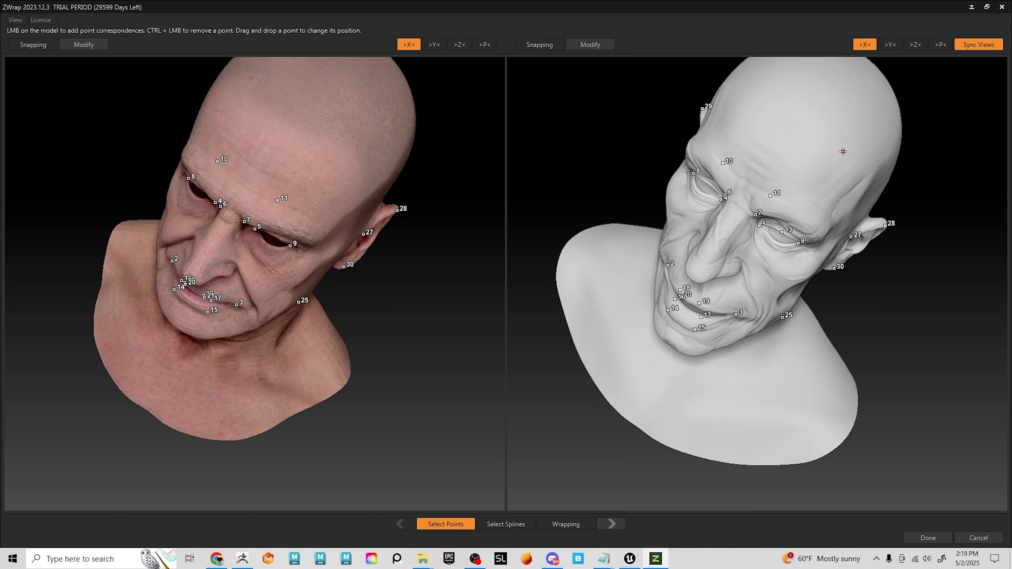
left_click(352, 155)
left_click(836, 159)
Place upper forehead point 33 individually on the Hyde sculpt with its X symmetry off, and turn X symmetry back on.
left_click_drag(896, 81, 914, 124)
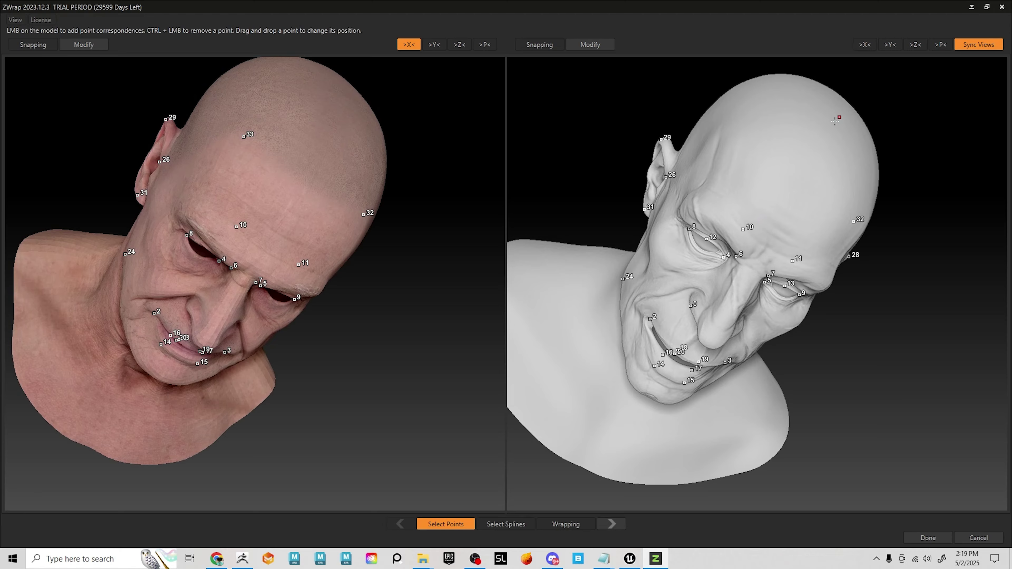
left_click_drag(770, 177, 841, 204, "alt")
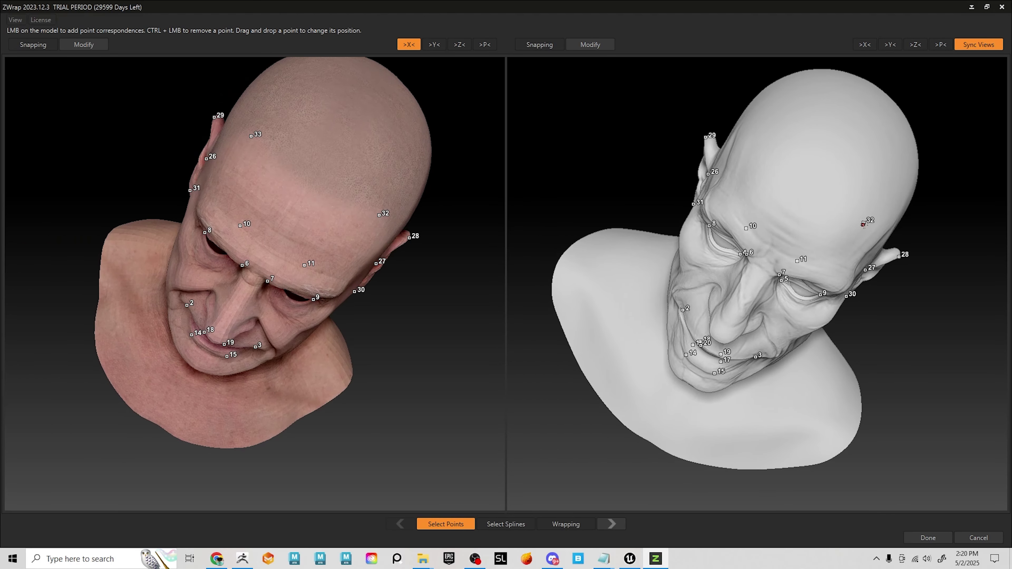
left_click_drag(746, 167, 837, 80, "alt")
left_click(864, 45)
Place a matching symmetric point pair on the lower back of the skull on both heads and fine-tune its position.
left_click_drag(737, 180, 603, 330, "alt")
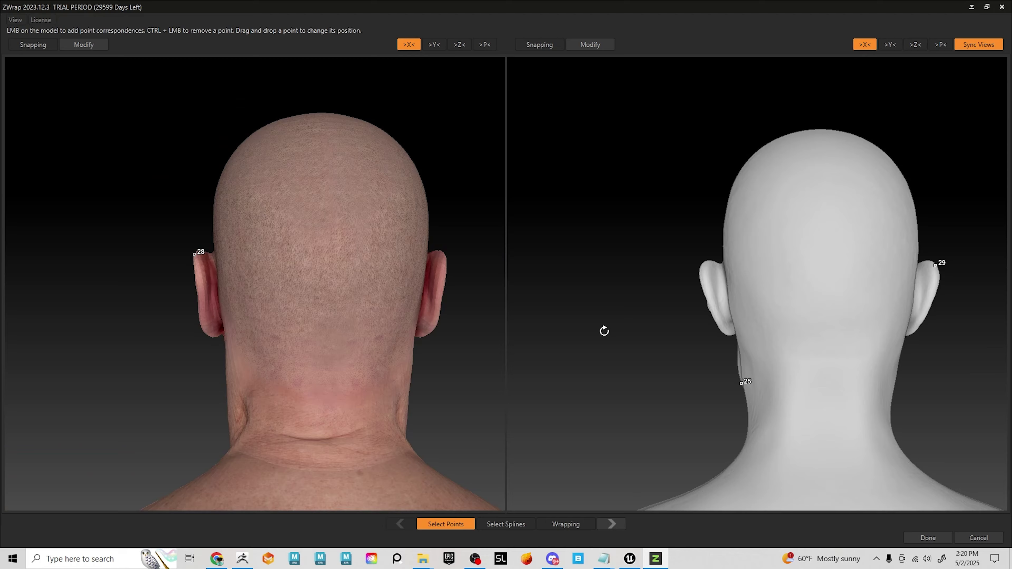
left_click(327, 360)
left_click_drag(281, 334, 283, 335)
left_click(783, 336)
left_click_drag(782, 335, 788, 338)
left_click_drag(289, 333, 287, 334)
Place a matching symmetric point pair on the collarbones at the base of the neck on both busts.
scroll(445, 354, "down", 5)
left_click(320, 279)
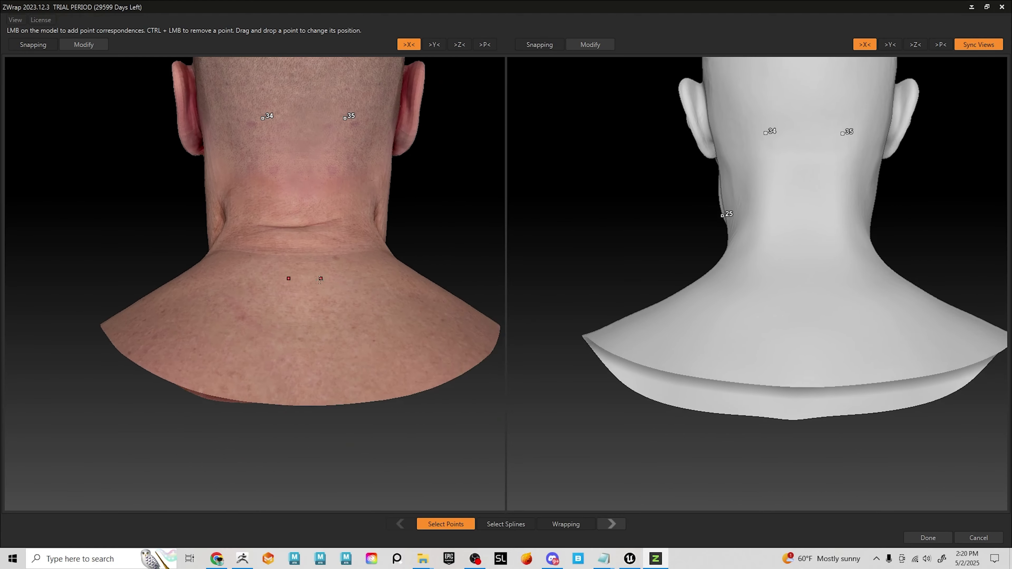
left_click_drag(320, 279, 358, 328)
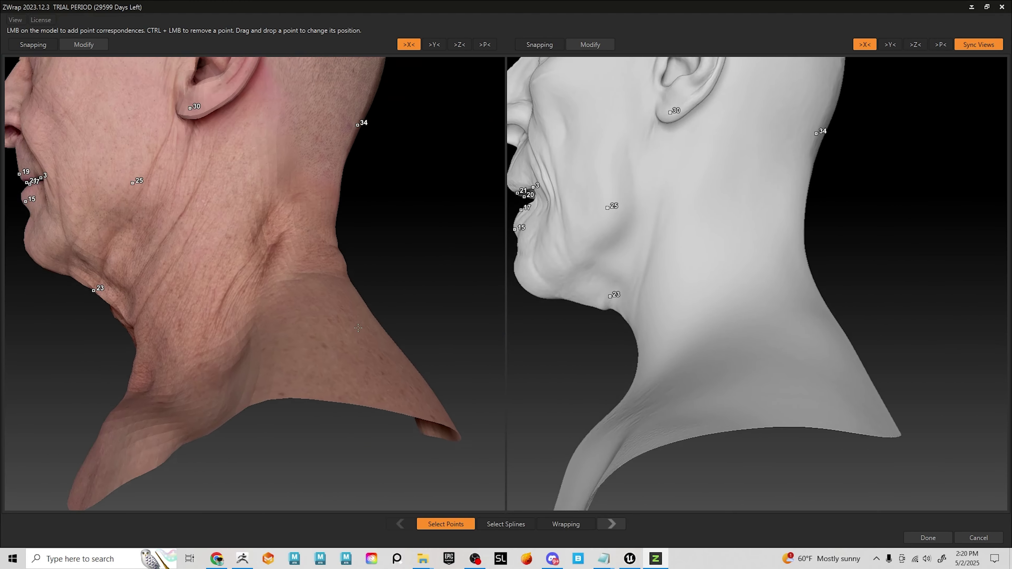
scroll(357, 254, "down", 3)
scroll(792, 180, "up", 2)
left_click(791, 181)
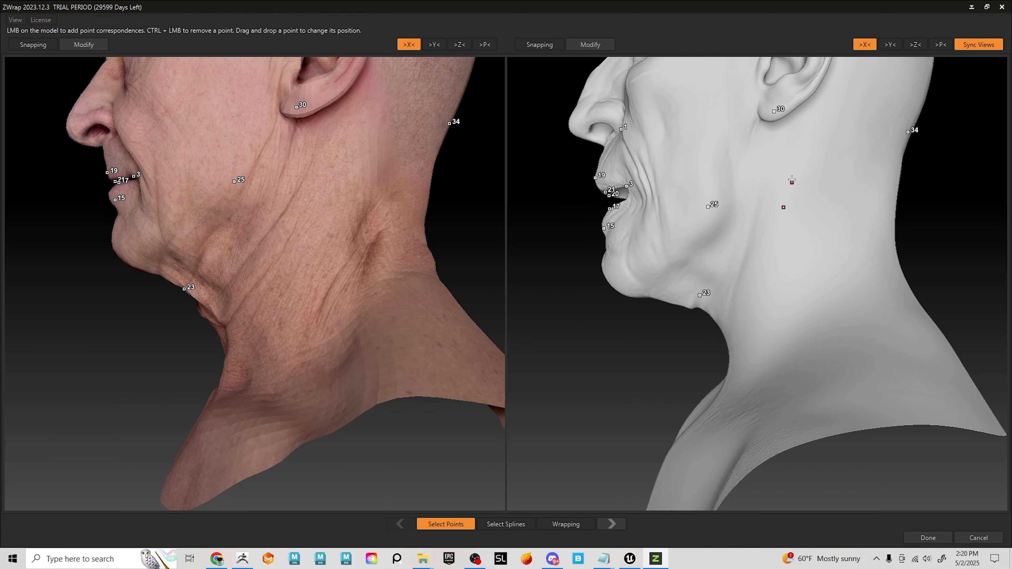
left_click(263, 385)
left_click(756, 388)
middle_click_drag(690, 413, 771, 403)
scroll(944, 309, "down", 5)
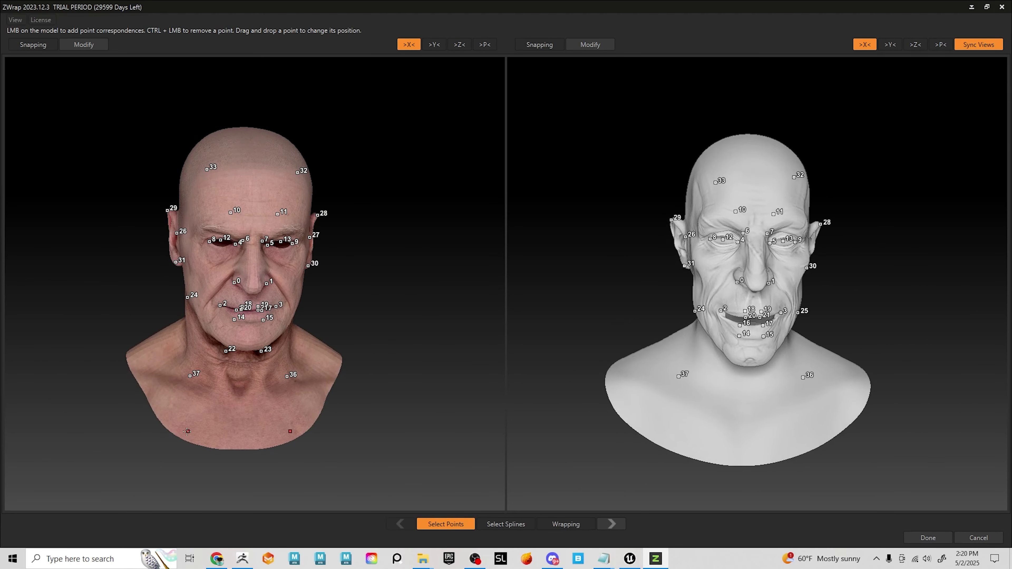
Mark symmetric point pairs on the lower chest and the outer shoulder edges of the scan bust.
left_click(177, 435)
left_click(131, 371)
left_click_drag(901, 368, 903, 349)
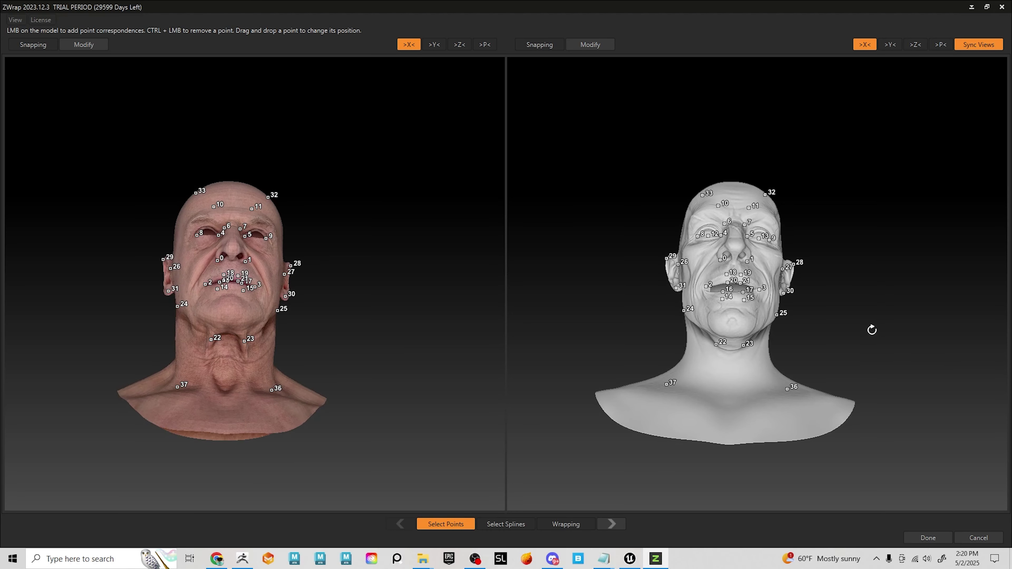
left_click_drag(894, 345, 883, 327)
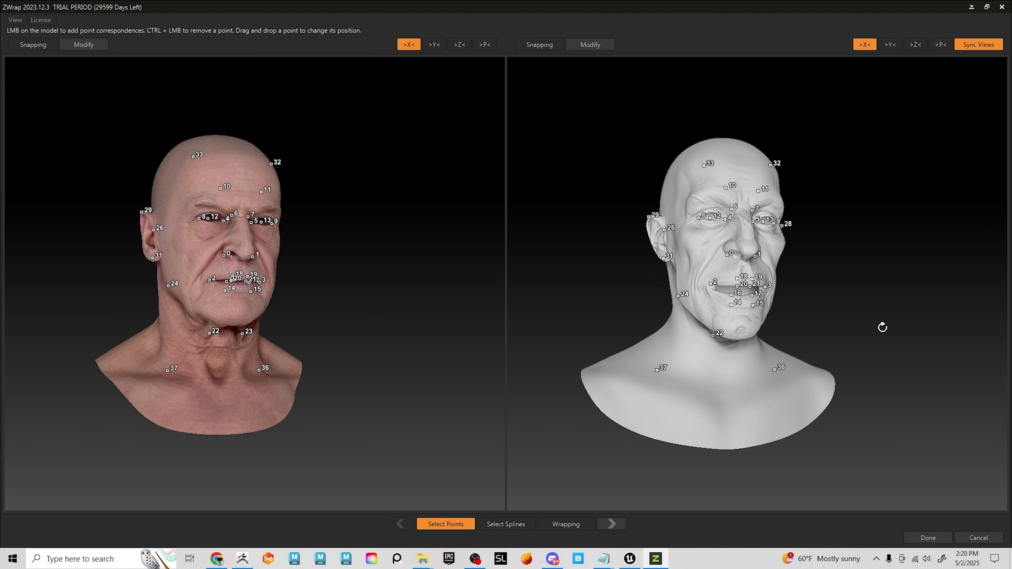
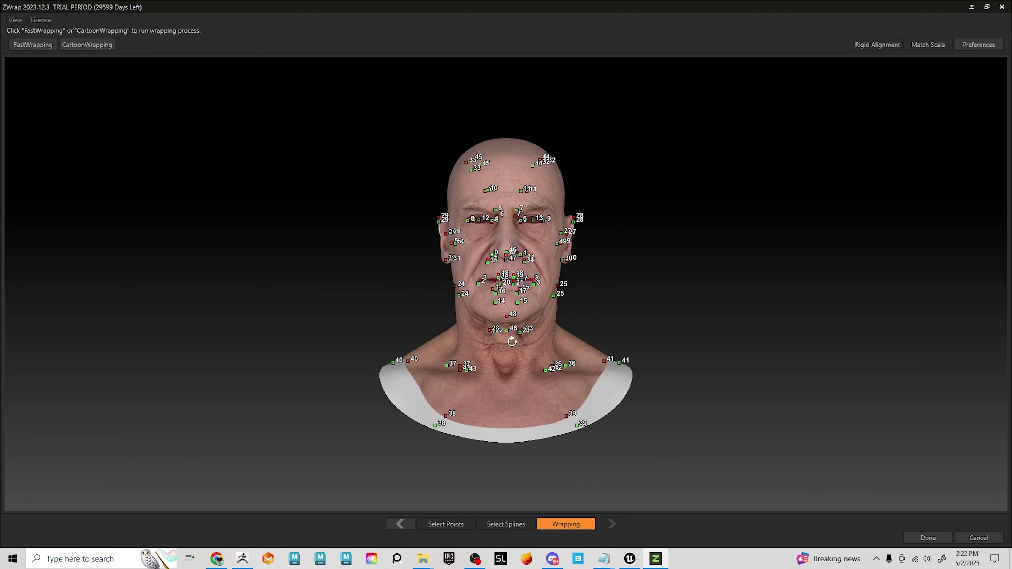
Run CartoonWrapping on the matched heads, check the fit around neck and shoulders, and send the wrapped head back to ZBrush.
left_click(85, 45)
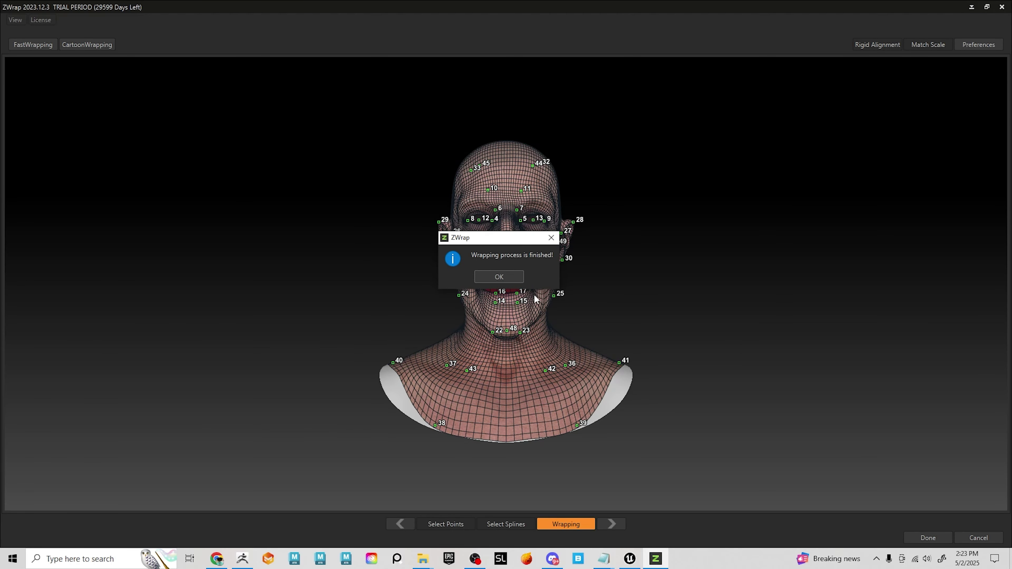
left_click(499, 276)
left_click_drag(589, 293, 742, 298, "alt")
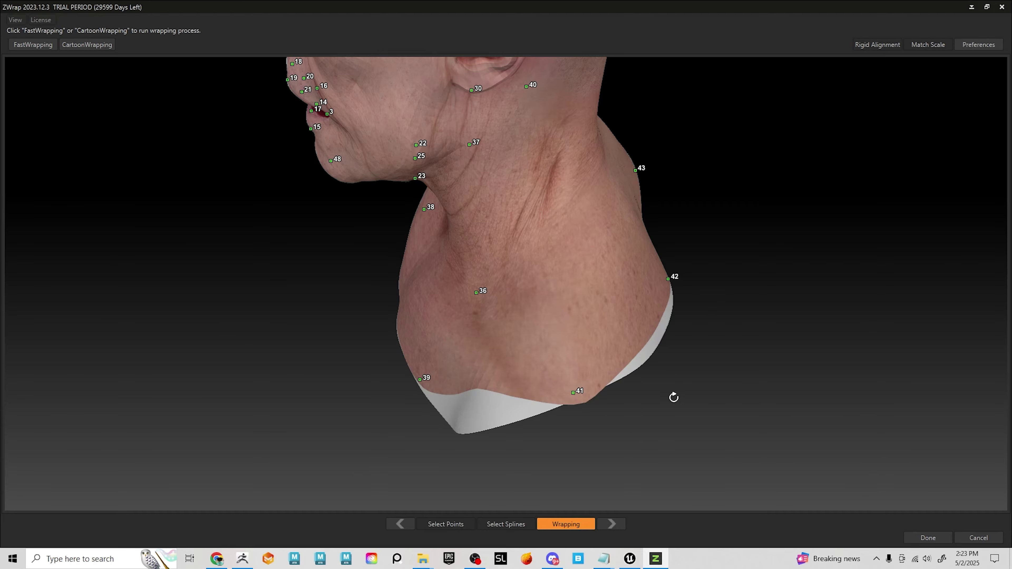
left_click_drag(674, 398, 562, 338)
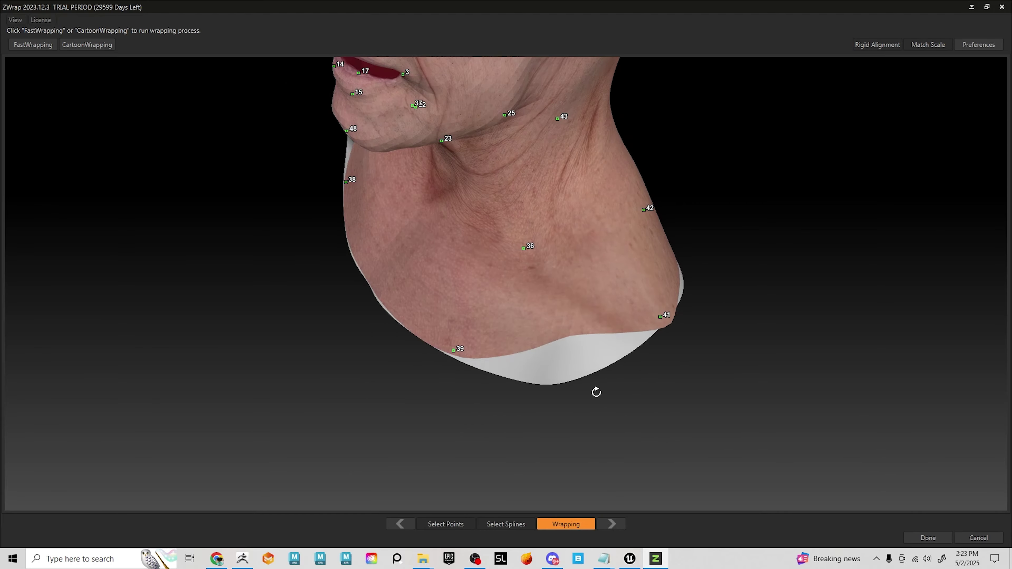
left_click_drag(596, 392, 731, 233)
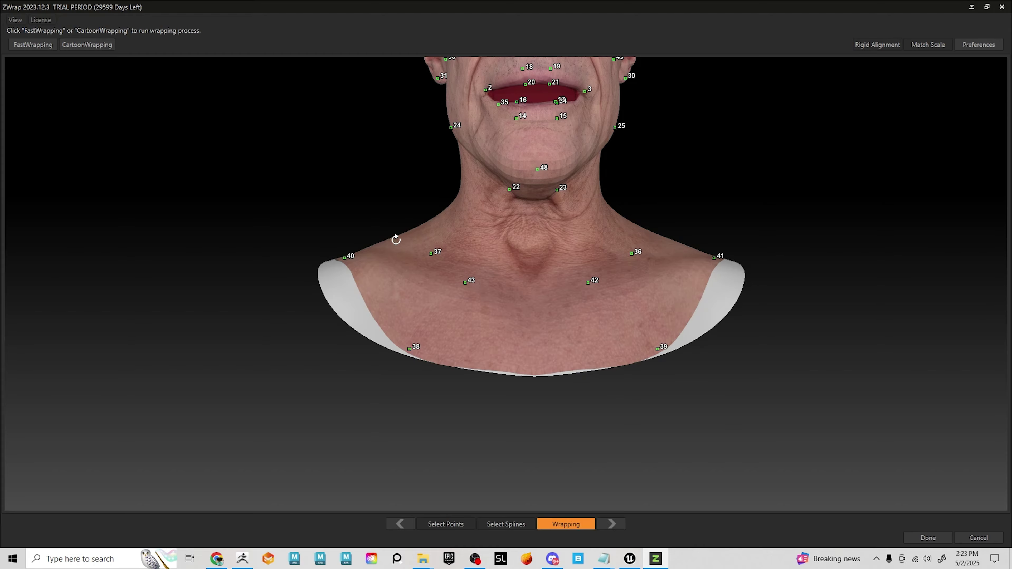
left_click_drag(739, 254, 690, 349)
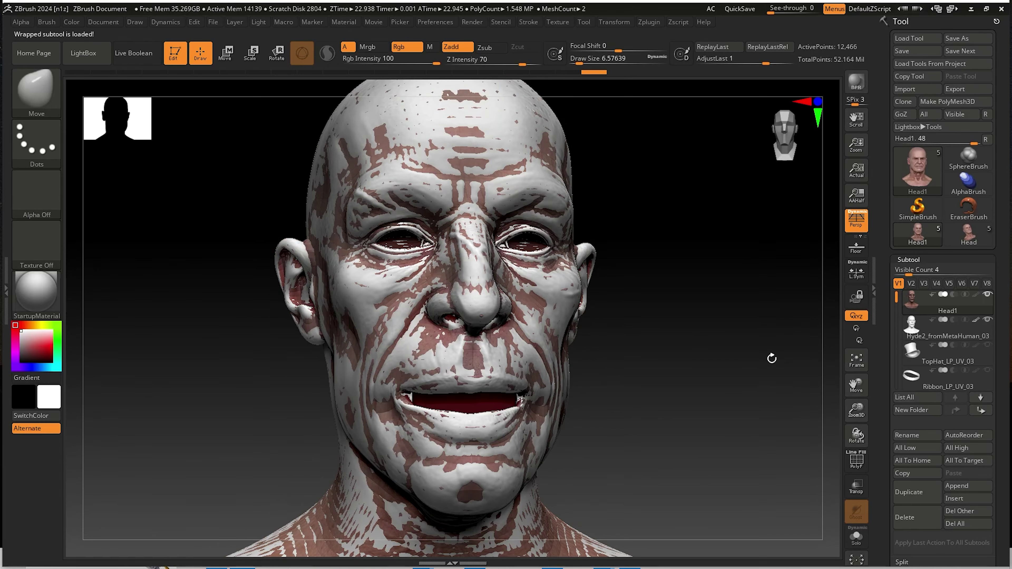
Hide the Hyde2_fromMetaHuman_03 subtool so that only the wrapped Head1 bust is displayed.
mouse_move(666, 362)
left_mouse_down()
mouse_move(682, 307)
mouse_move(620, 287)
mouse_move(578, 297)
mouse_move(626, 300)
mouse_move(682, 333)
left_mouse_up()
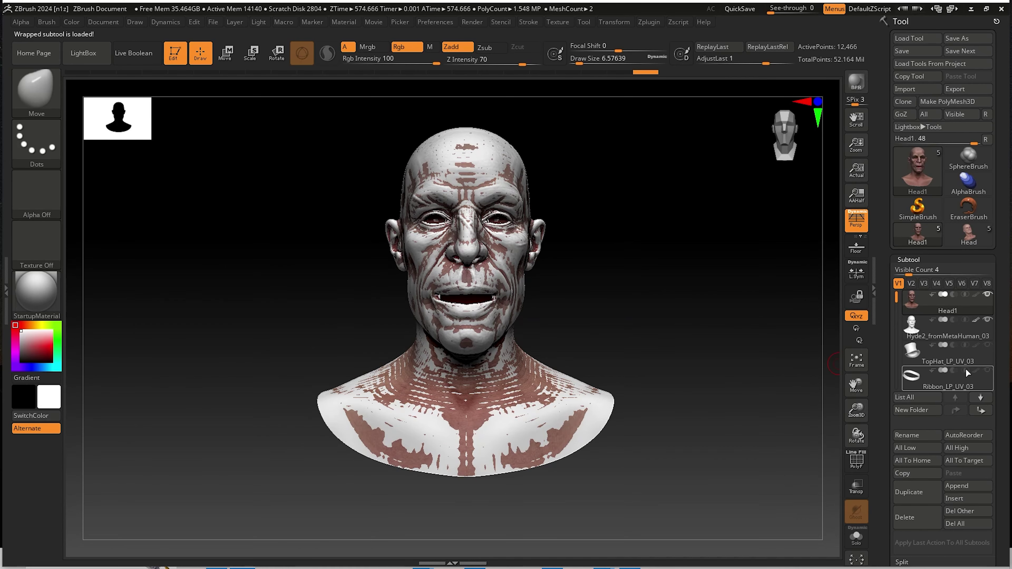
left_click(987, 320)
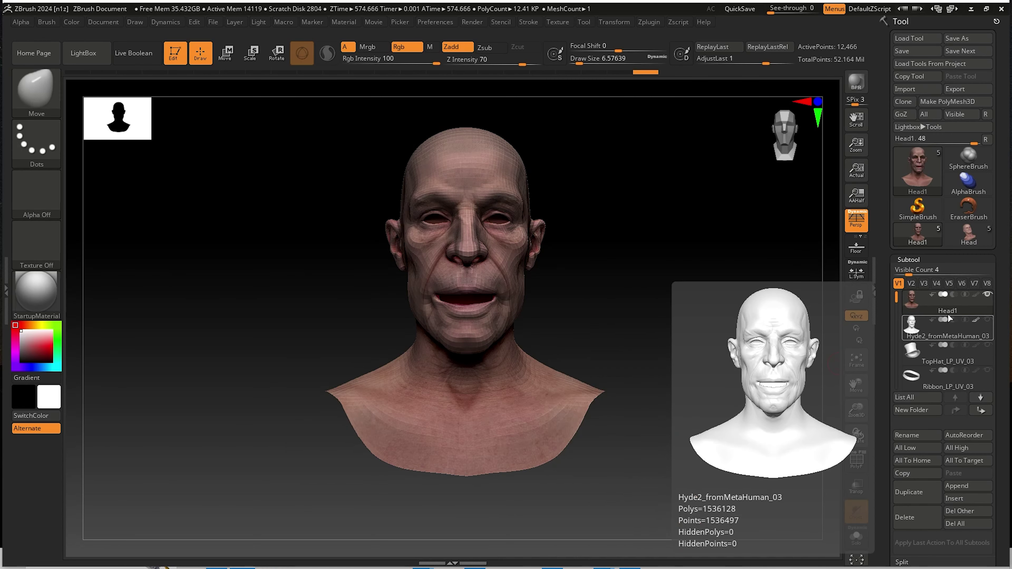
mouse_move(603, 320)
left_mouse_down()
mouse_move(633, 319)
mouse_move(595, 317)
left_mouse_up()
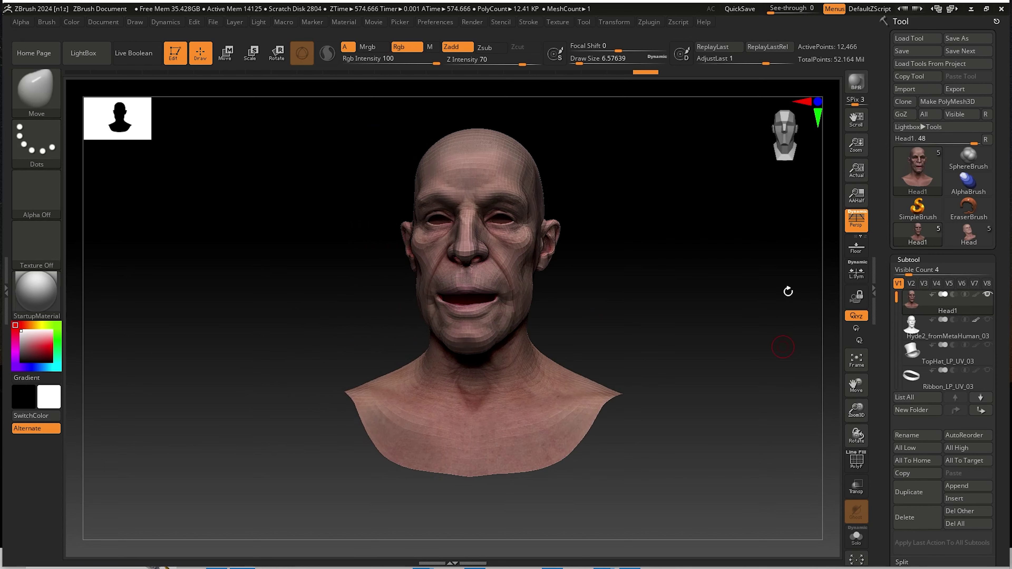
Step the wrapped Head1 up through its subdivision levels to bring back the fine skin detail.
mouse_move(958, 338)
right_click_drag(594, 286, 649, 318, "ctrl")
key("ctrl+d")
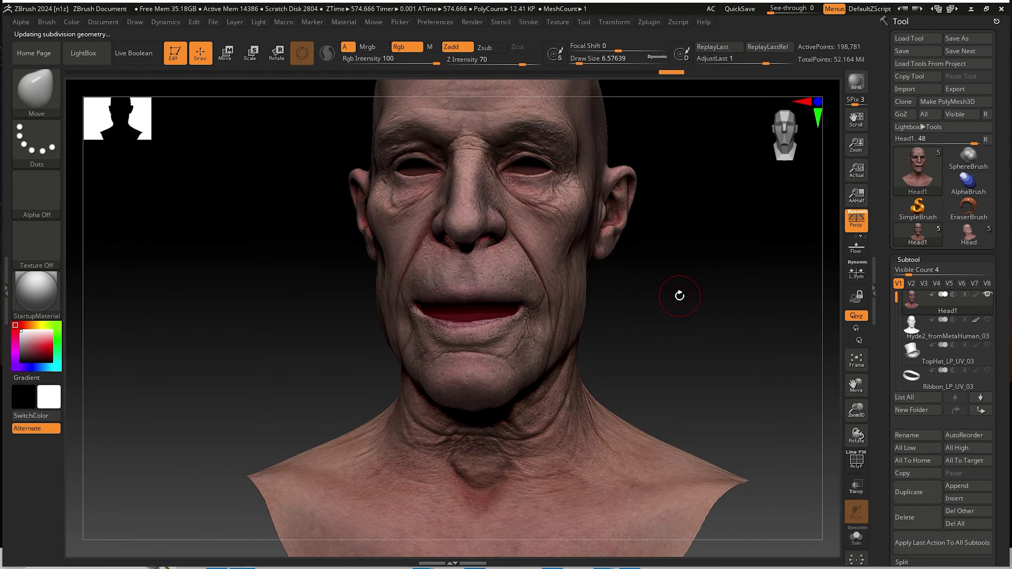
key("d")
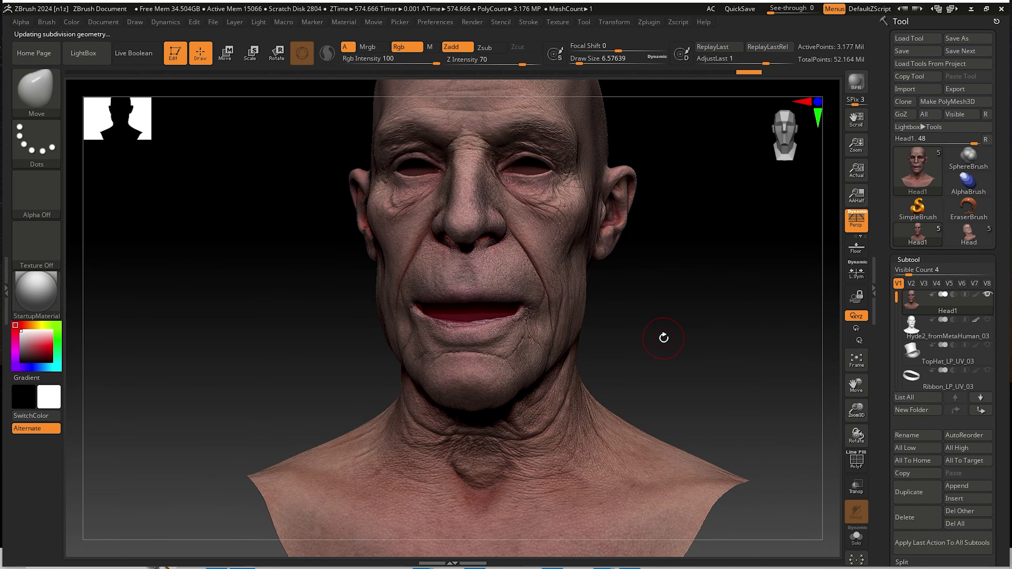
key("d")
mouse_move(662, 336)
left_mouse_down()
mouse_move(673, 336)
mouse_move(621, 314)
mouse_move(660, 312)
mouse_move(686, 342)
left_mouse_up()
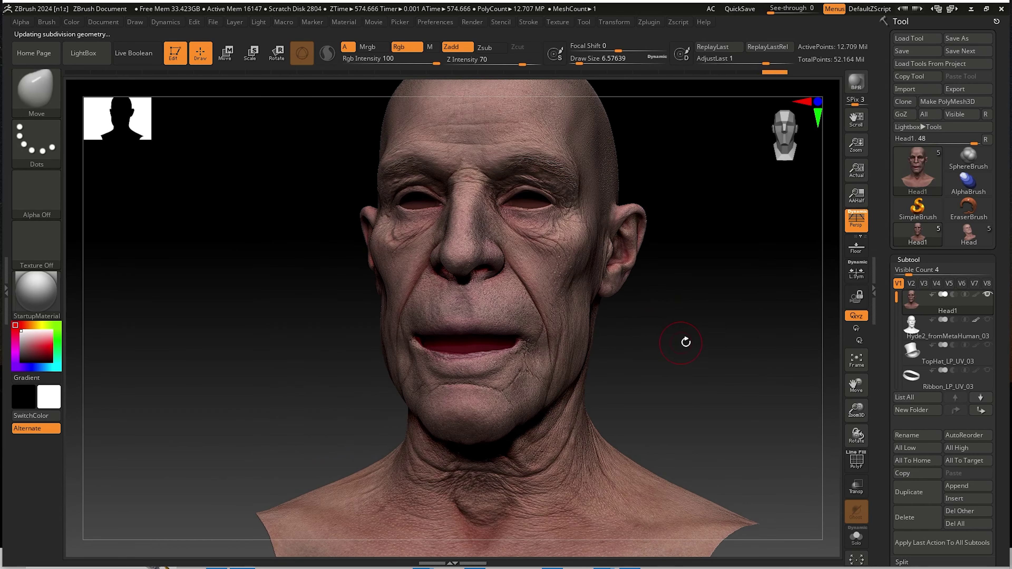
left_click_drag(705, 247, 700, 269, "alt")
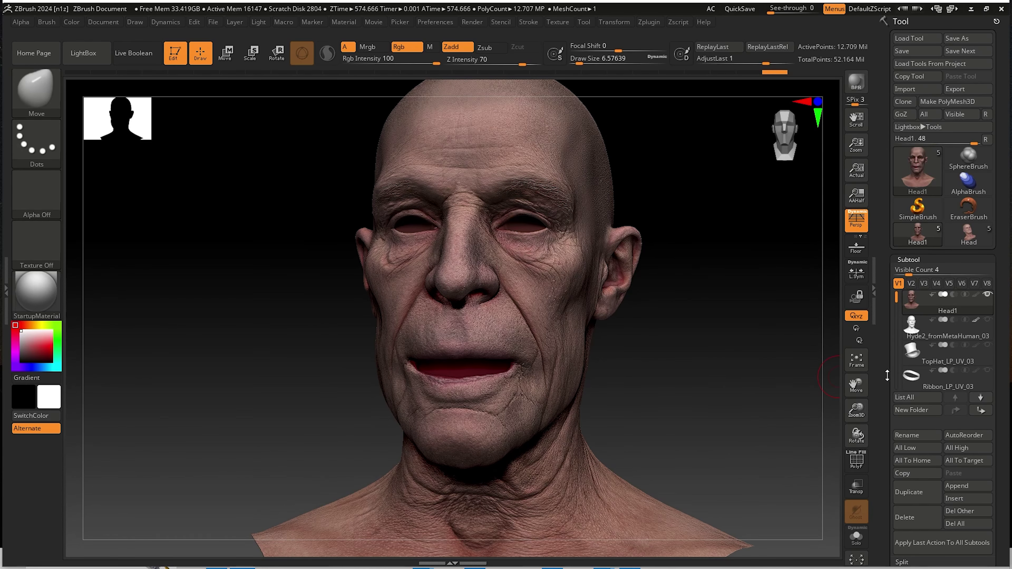
Switch Head1's Colour_8k texture map off to inspect the bare sculpted surface, and switch it back on.
mouse_move(978, 298)
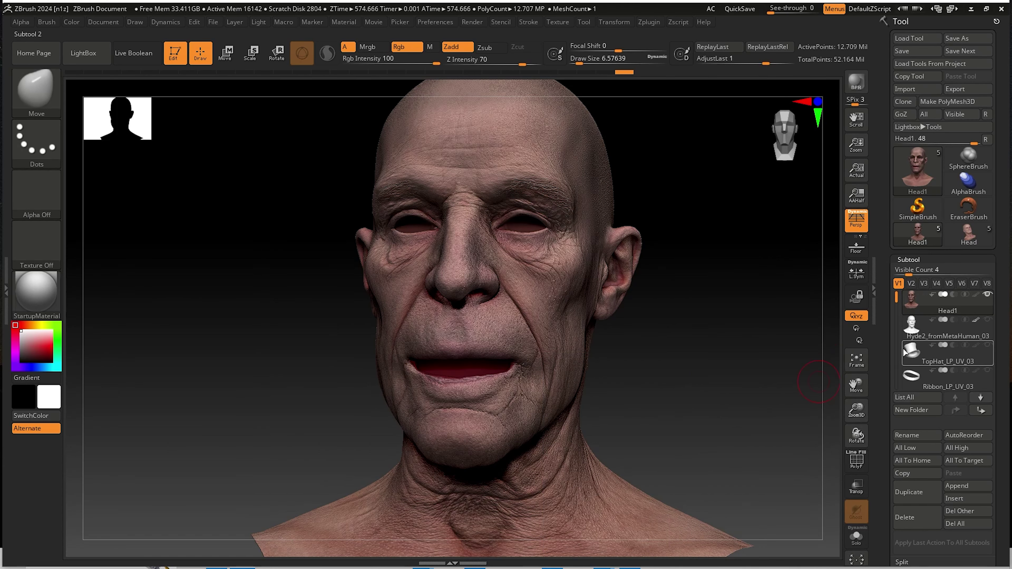
scroll(883, 220, "down", 10)
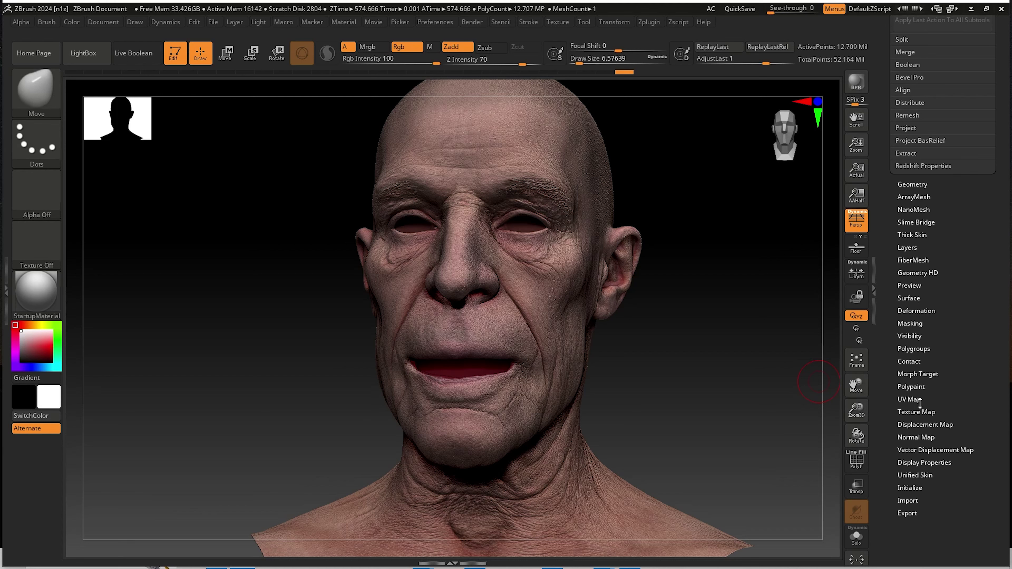
left_click(918, 413)
left_click(981, 274)
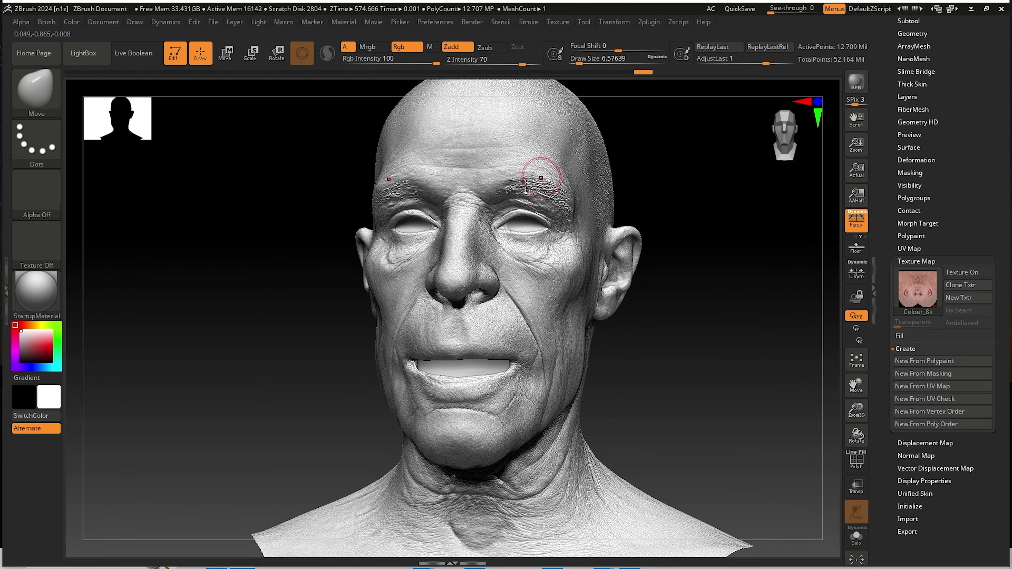
left_click_drag(653, 288, 741, 334)
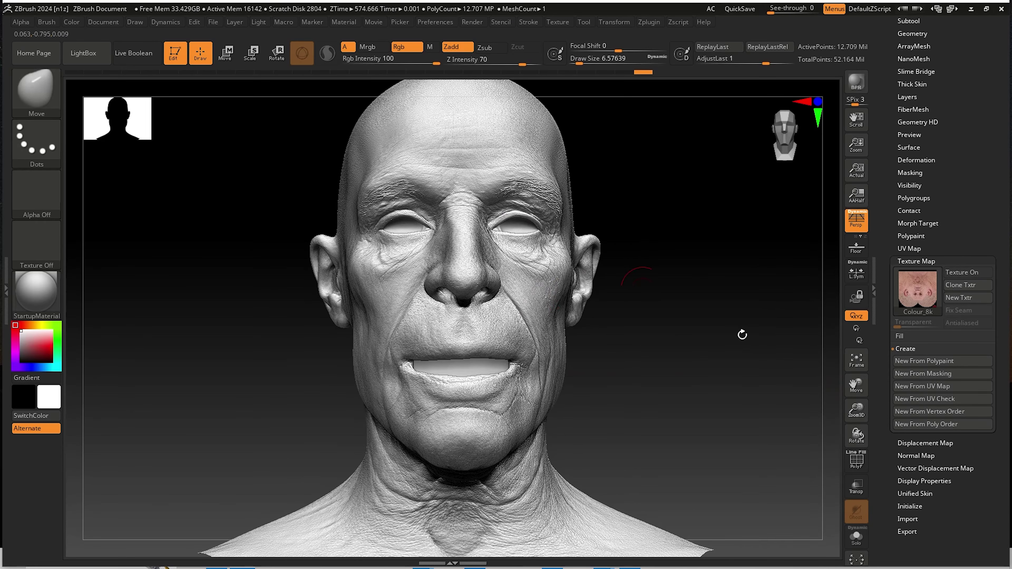
left_click(969, 276)
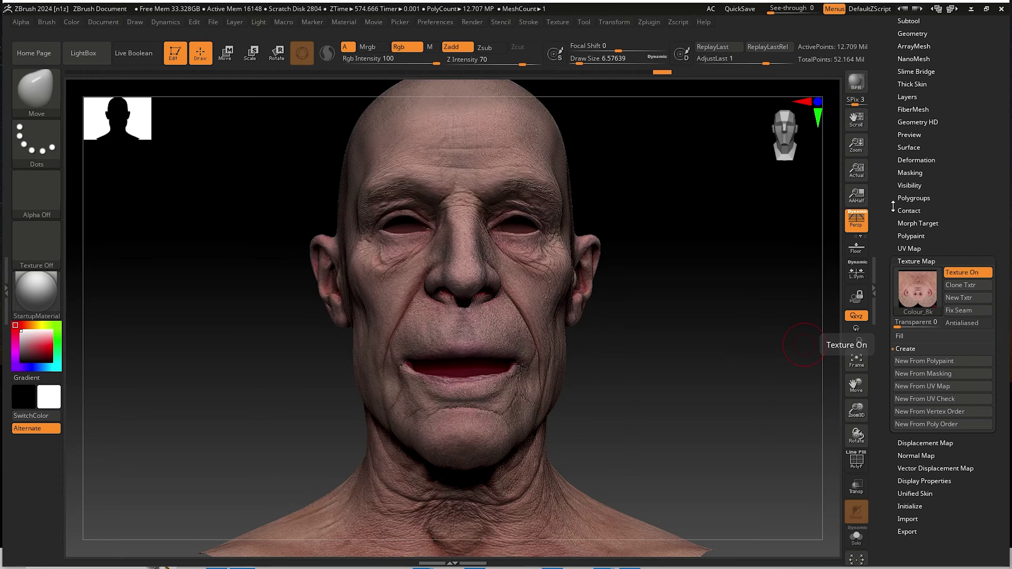
Clone the Colour_8k texture to fill Head1 with it as polypaint, and turn the texture map off.
left_click_drag(683, 314, 670, 316)
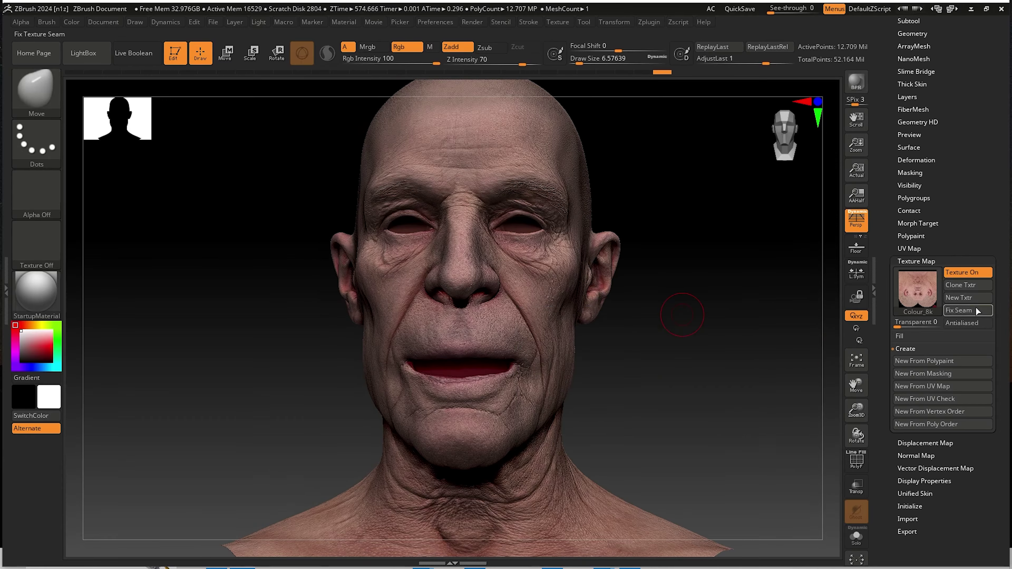
left_click(969, 287)
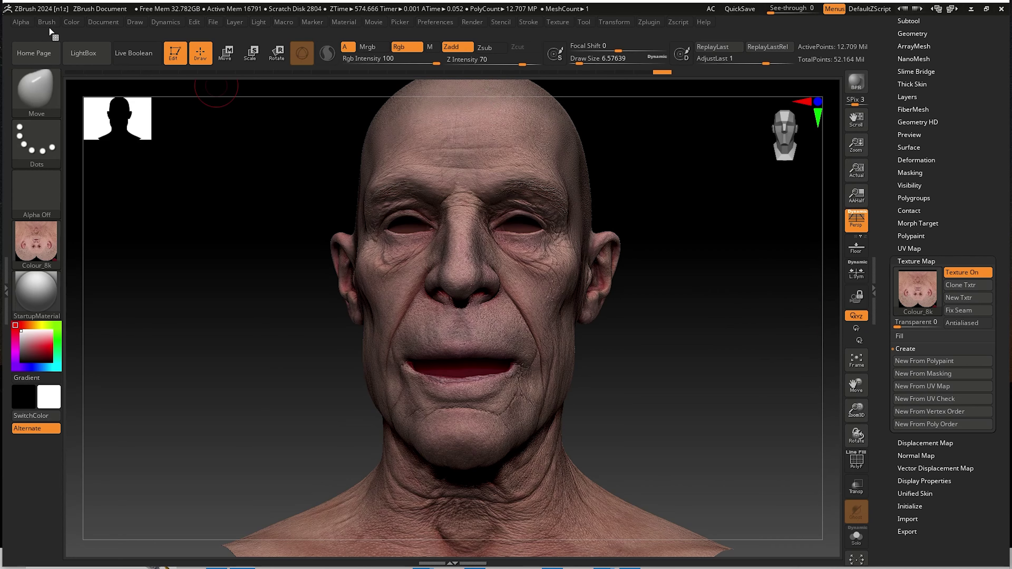
left_click(72, 22)
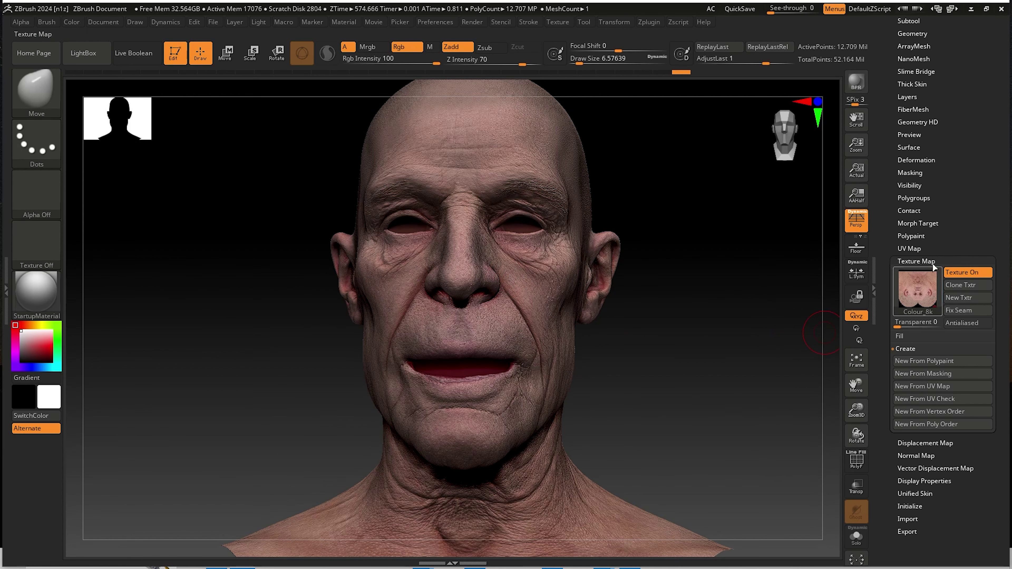
left_click(965, 272)
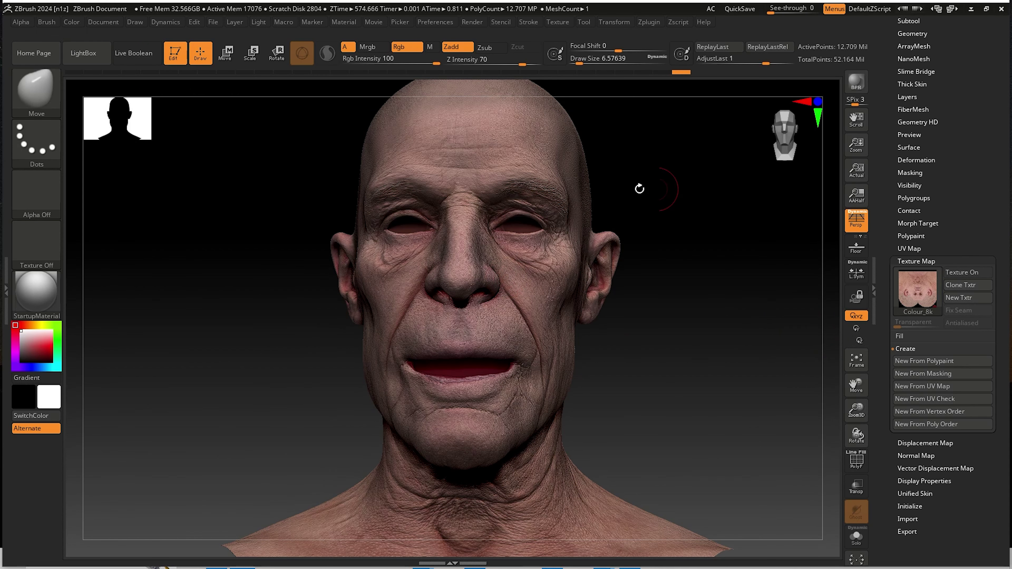
Examine the polypainted Head1 from the front and both sides, checking the mouth, nose, ears and neck.
right_click_drag(548, 317, 623, 384)
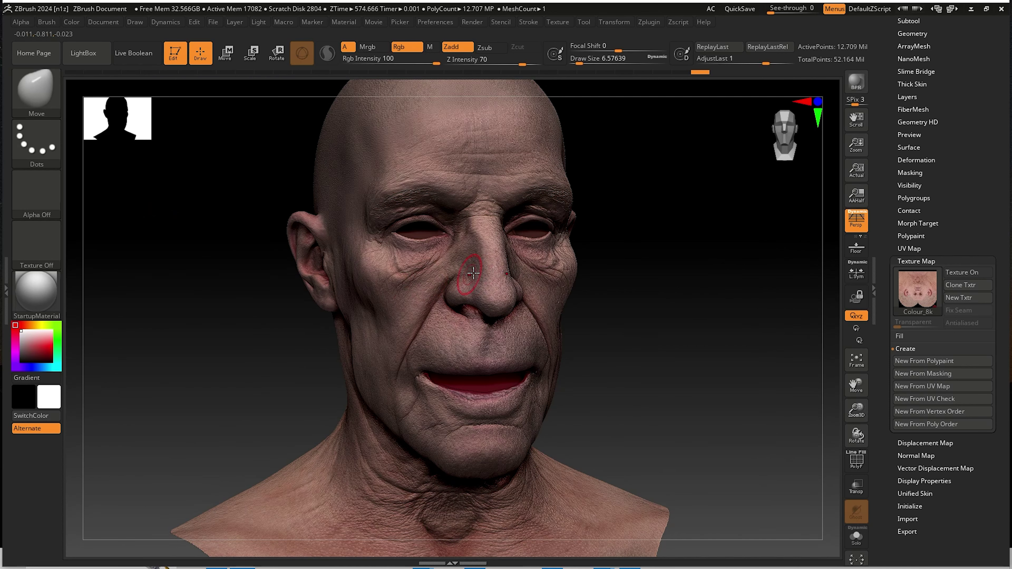
right_click_drag(473, 273, 345, 214)
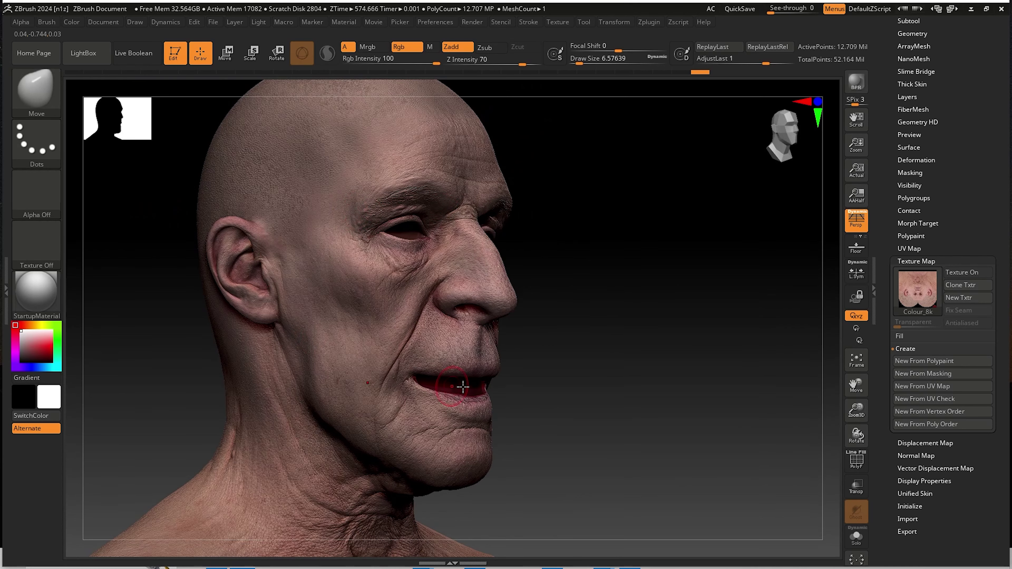
right_click_drag(462, 386, 591, 332)
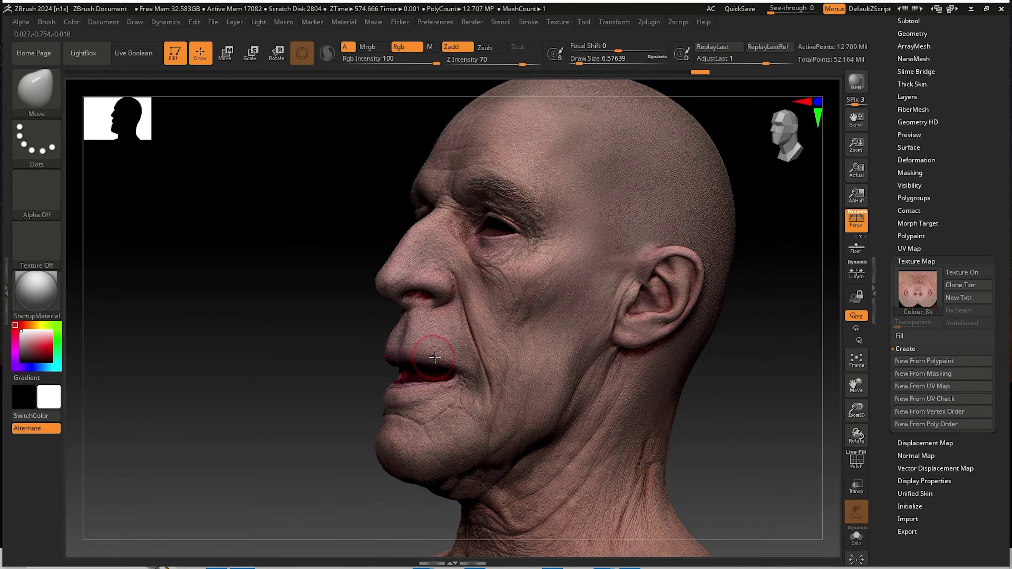
right_click_drag(435, 358, 496, 389)
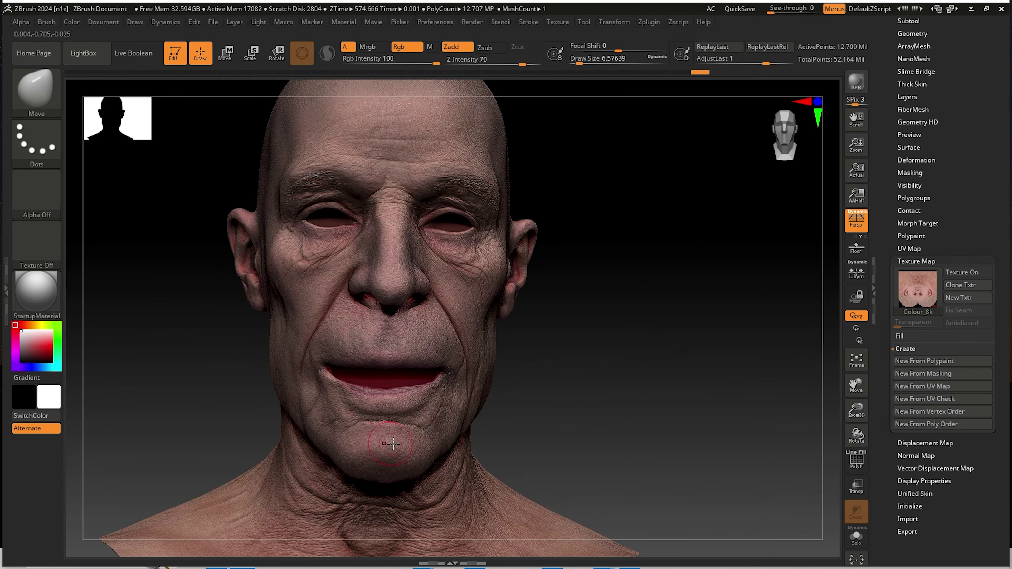
right_click_drag(490, 432, 473, 333)
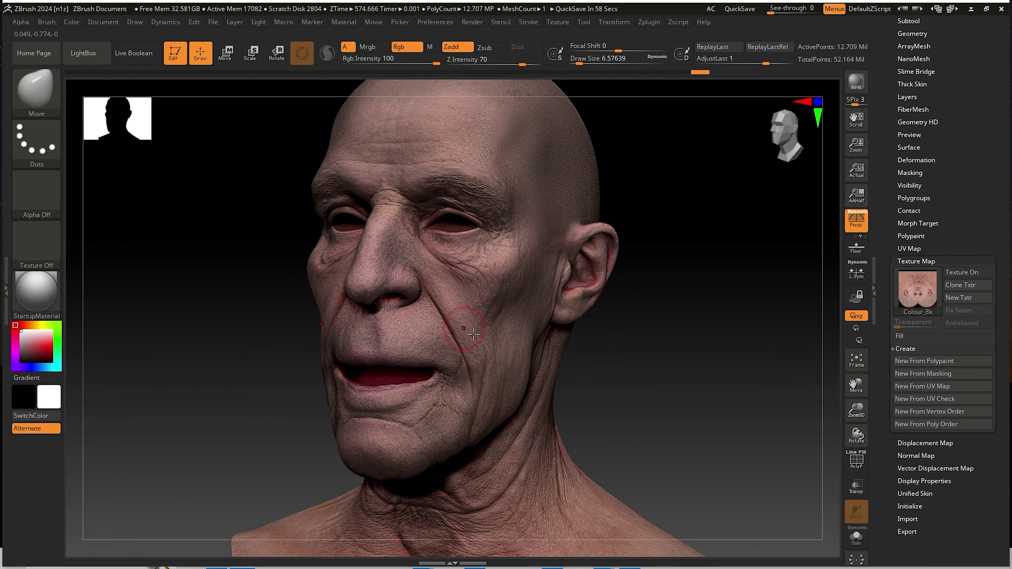
right_click_drag(516, 379, 607, 355)
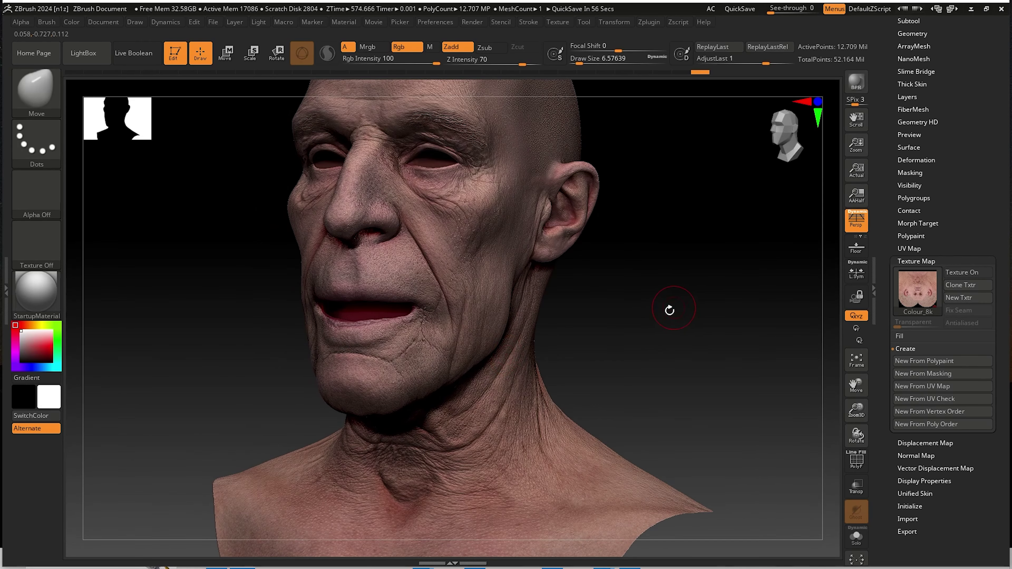
right_click_drag(671, 310, 612, 317)
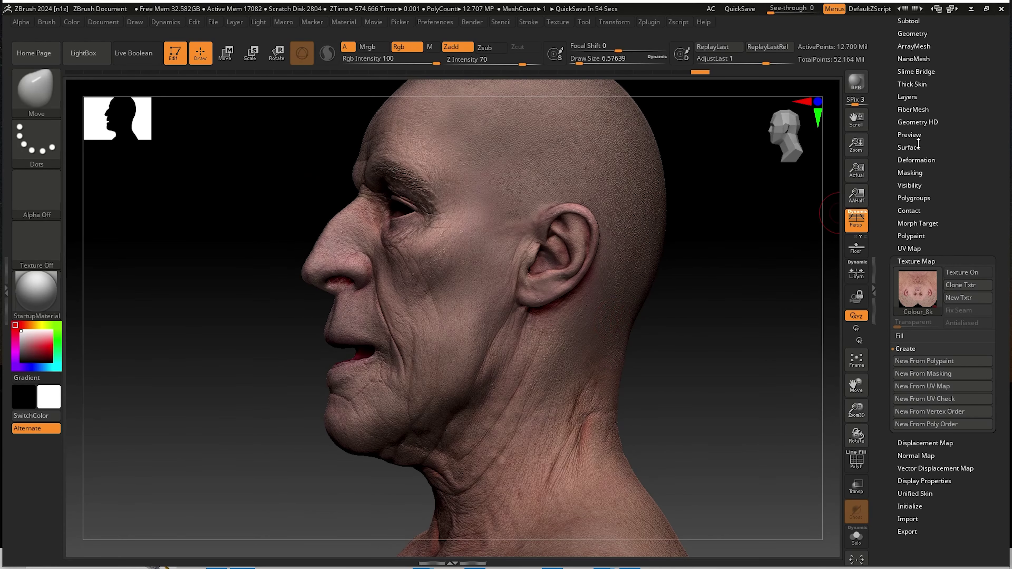
Show the Hyde2_fromMetaHuman_03 subtool again together with Head1 and compare how the two surfaces overlap.
left_click_drag(918, 143, 916, 258)
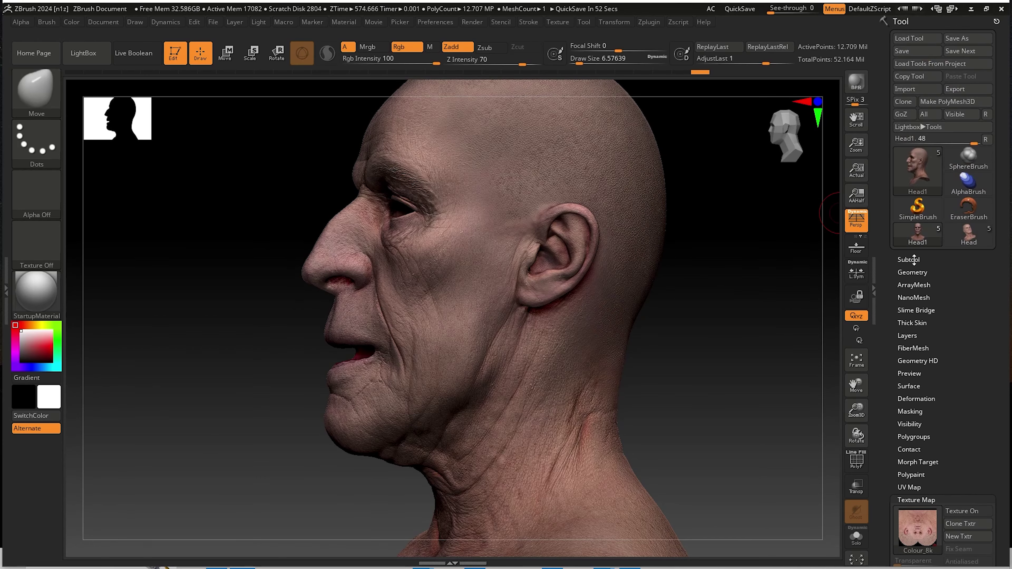
left_click(909, 260)
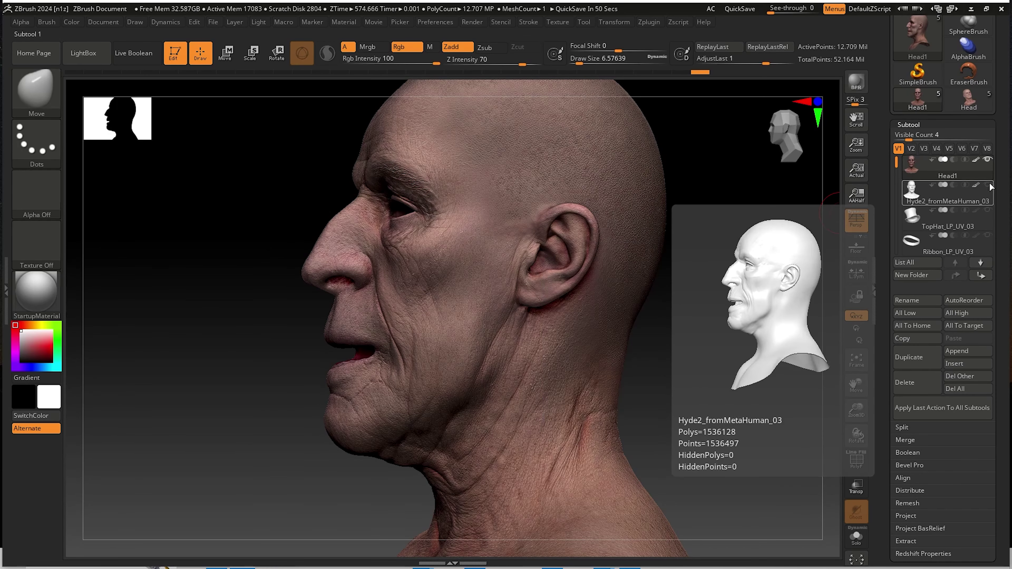
left_click(989, 185)
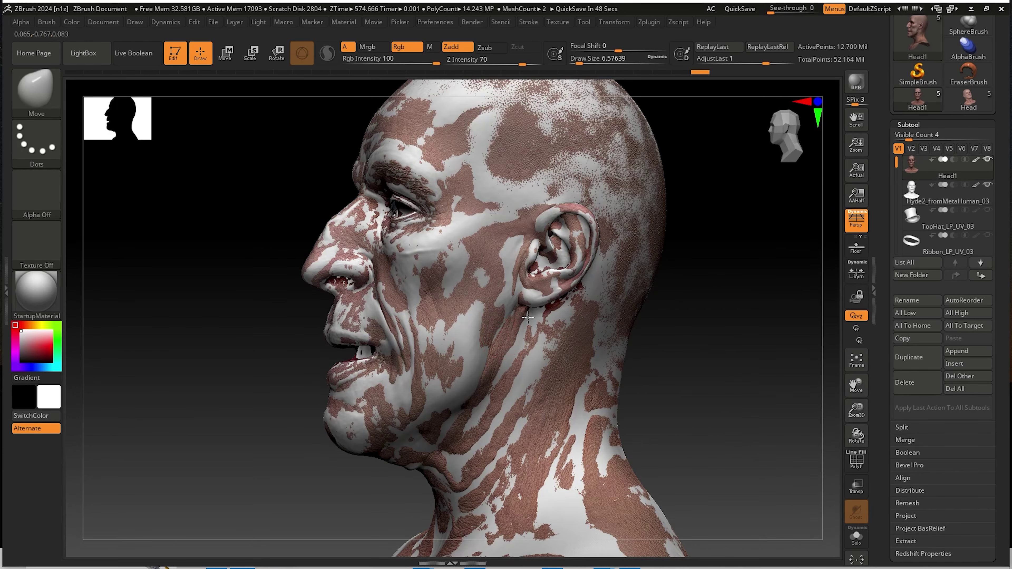
right_click_drag(504, 343, 612, 306, "alt")
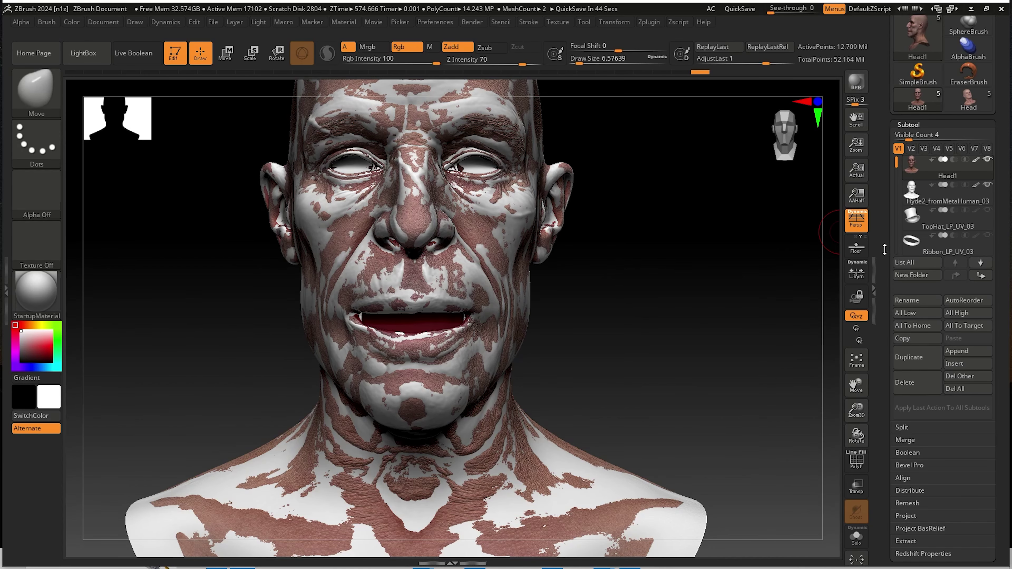
Make Hyde2_fromMetaHuman_03 the active subtool and hide Head1.
key("Down")
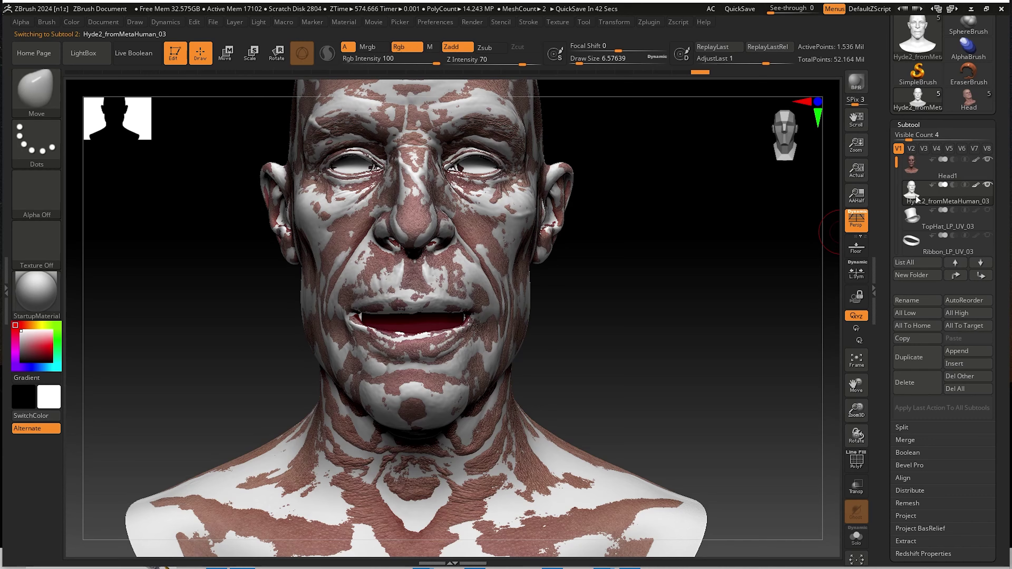
left_click_drag(889, 273, 889, 223)
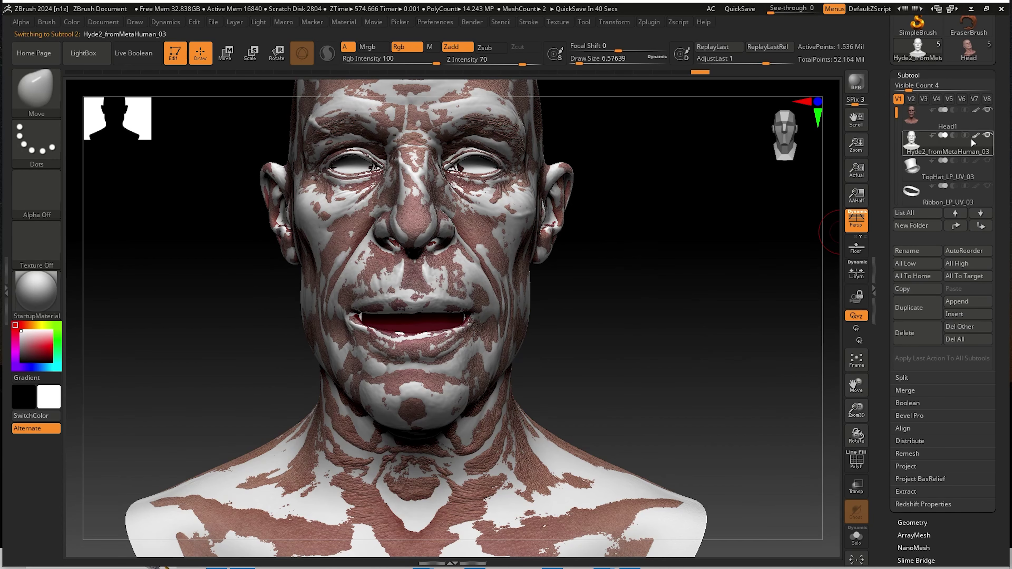
left_click(988, 110)
Replace the stored morph target of Hyde2_fromMetaHuman_03 at the current subdivision level and check the face and open mouth.
left_click_drag(885, 478, 884, 218)
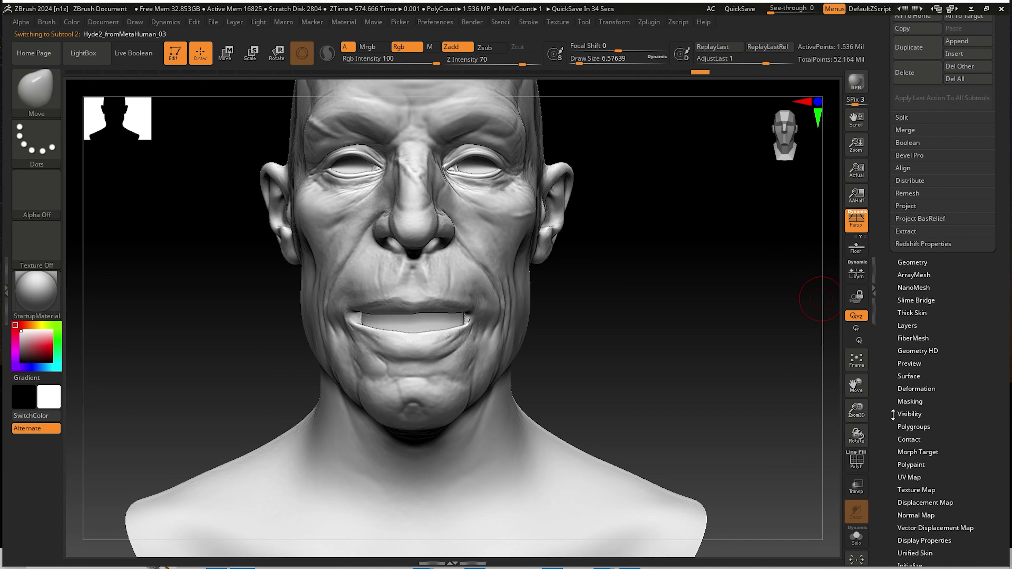
left_click(916, 454)
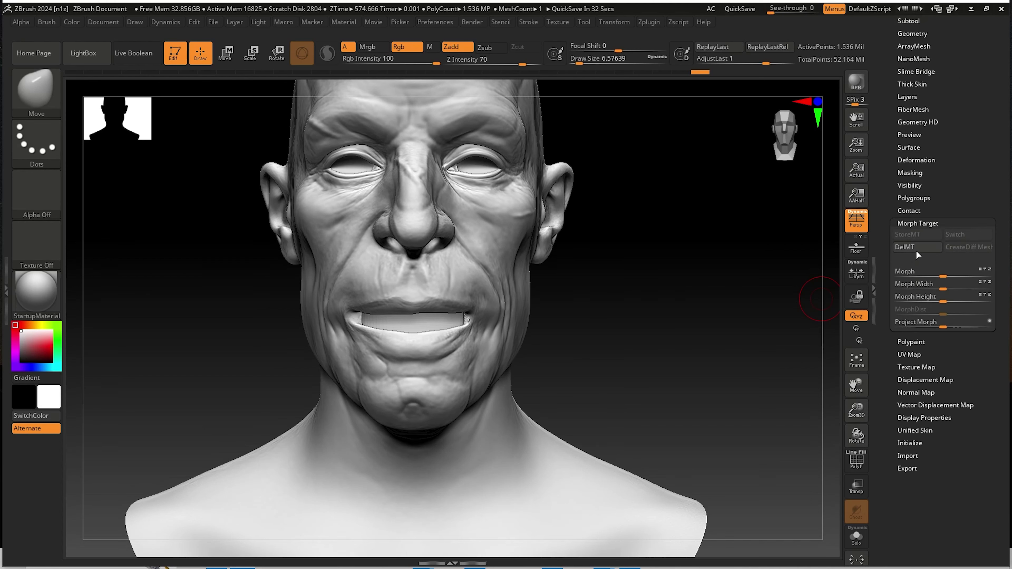
left_click(916, 235)
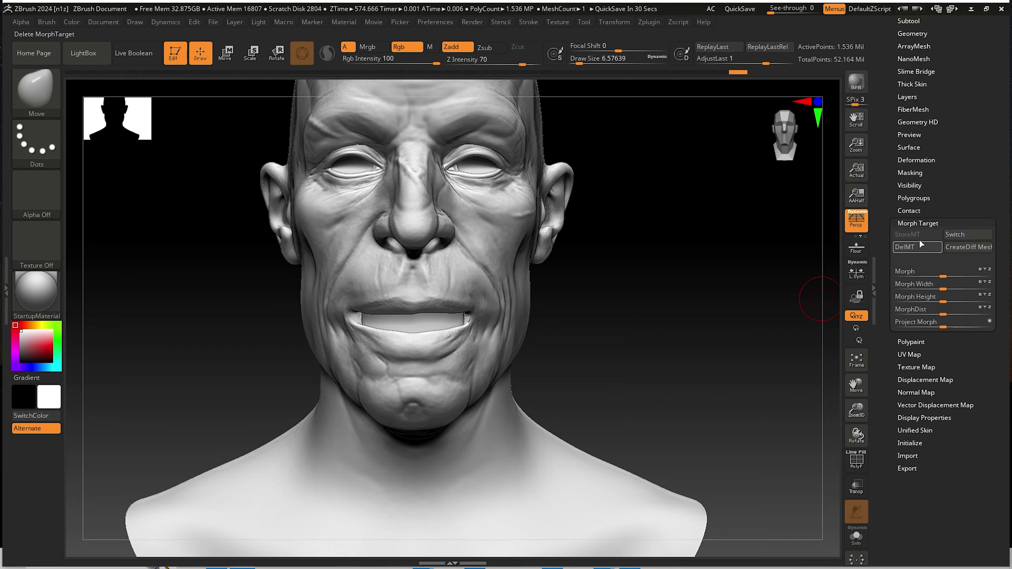
left_click_drag(885, 178, 885, 207)
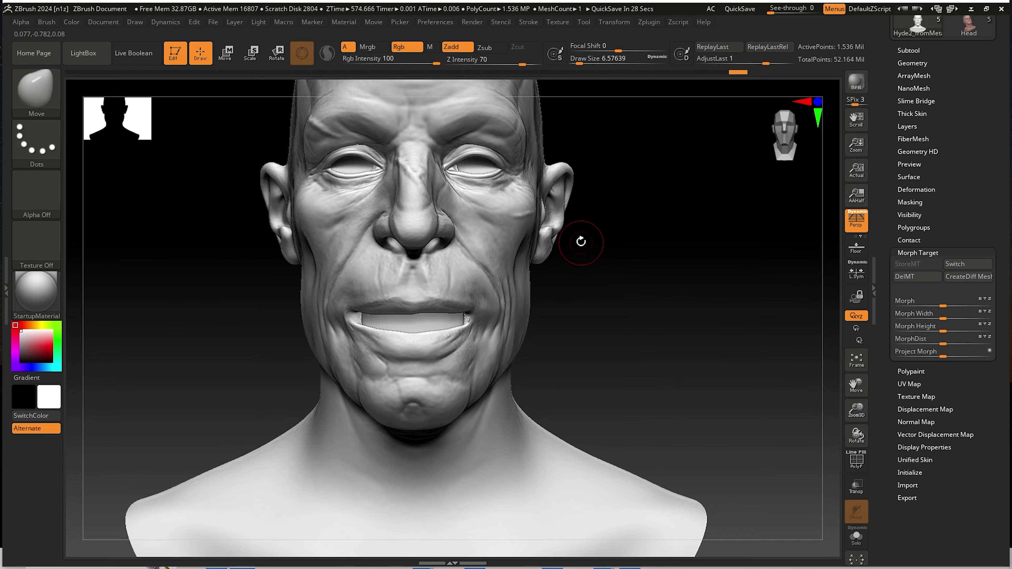
left_click_drag(583, 238, 592, 296, "alt")
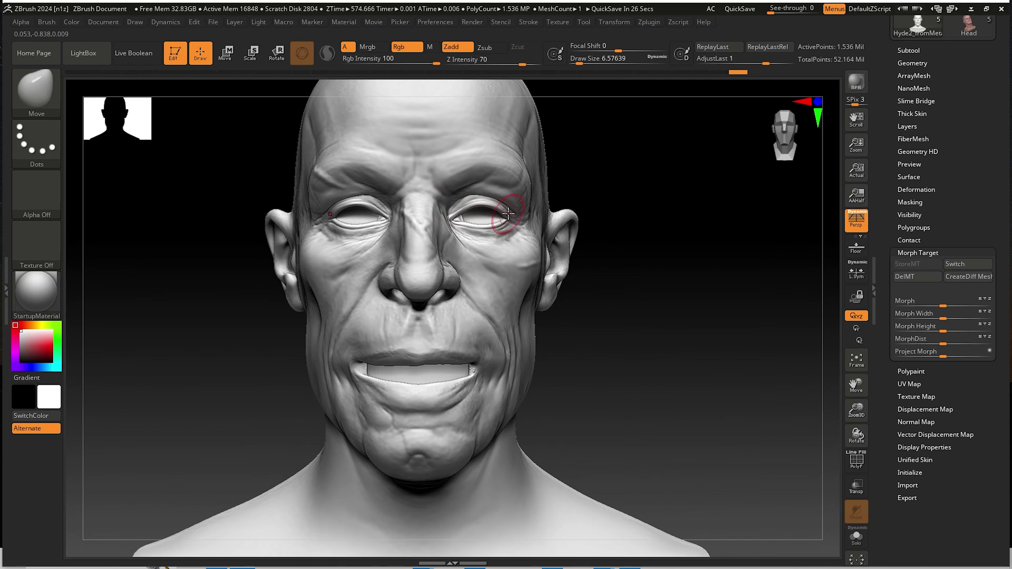
left_click_drag(582, 235, 582, 176)
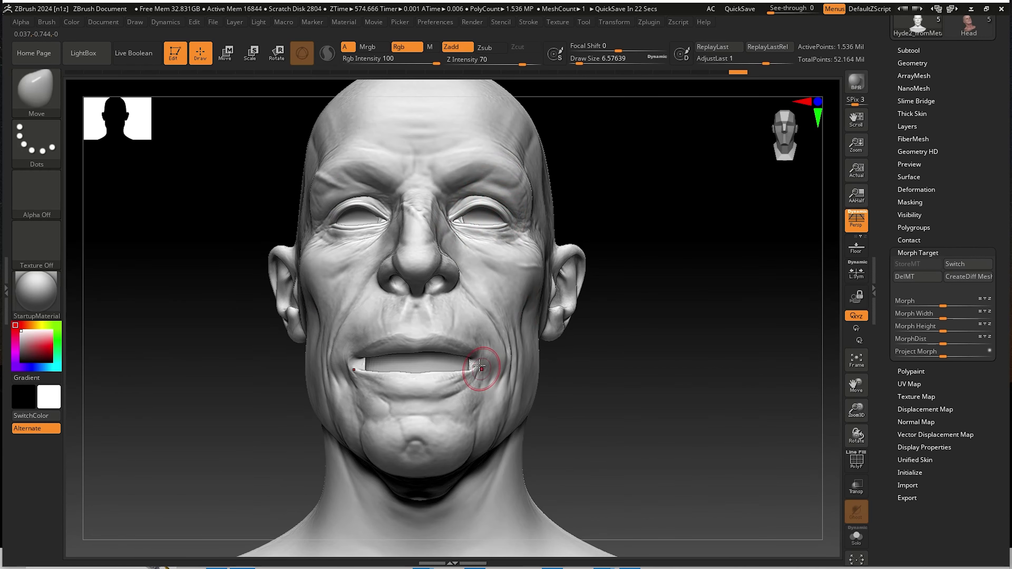
mouse_move(571, 406)
left_mouse_down()
mouse_move(583, 423)
mouse_move(506, 379)
mouse_move(574, 390)
left_mouse_up()
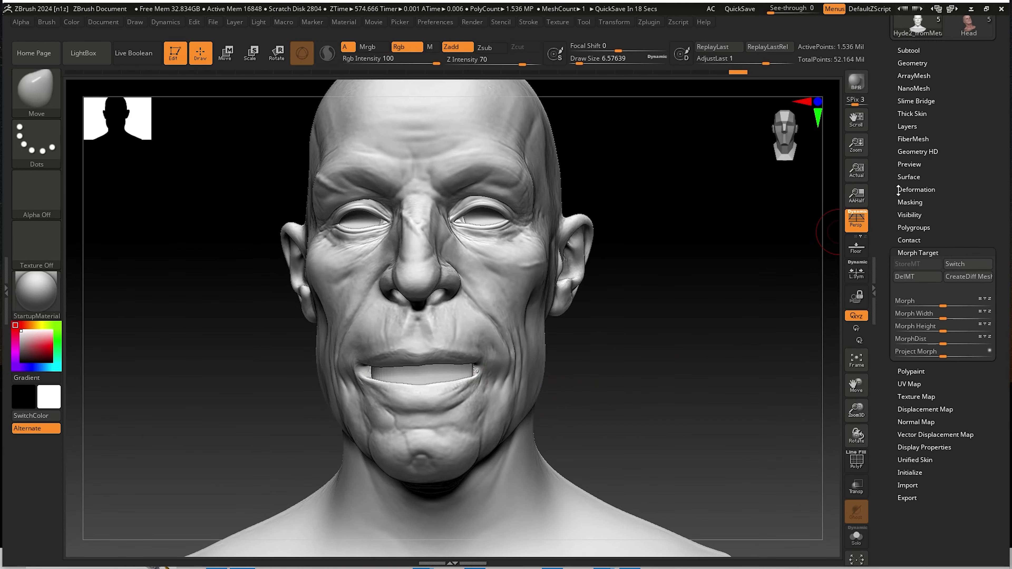
Raise Hyde2_fromMetaHuman_03 to its highest subdivision level and replace its stored morph target there.
scroll(892, 202, "up", 3)
left_click(909, 176)
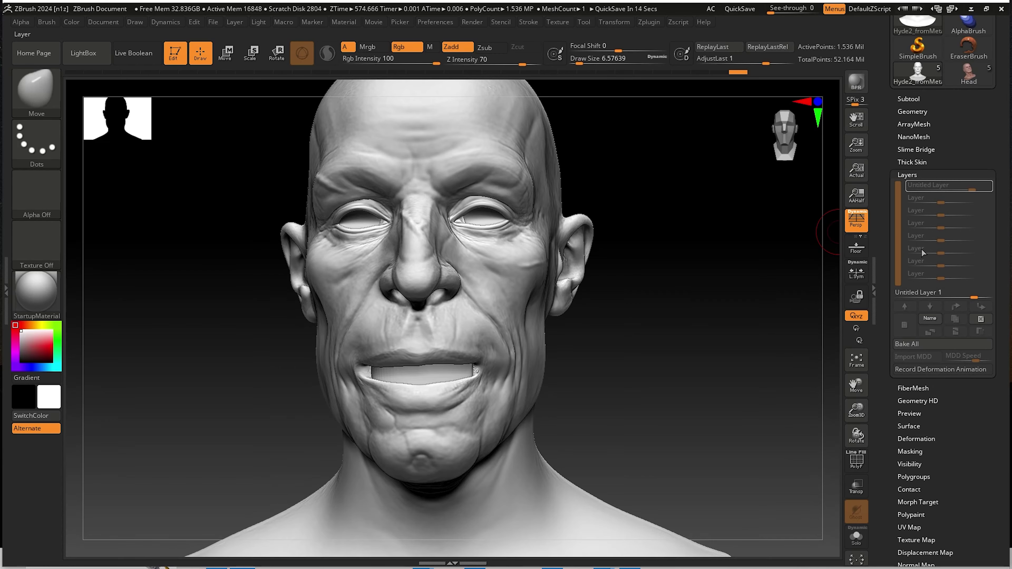
left_click_drag(719, 231, 725, 176)
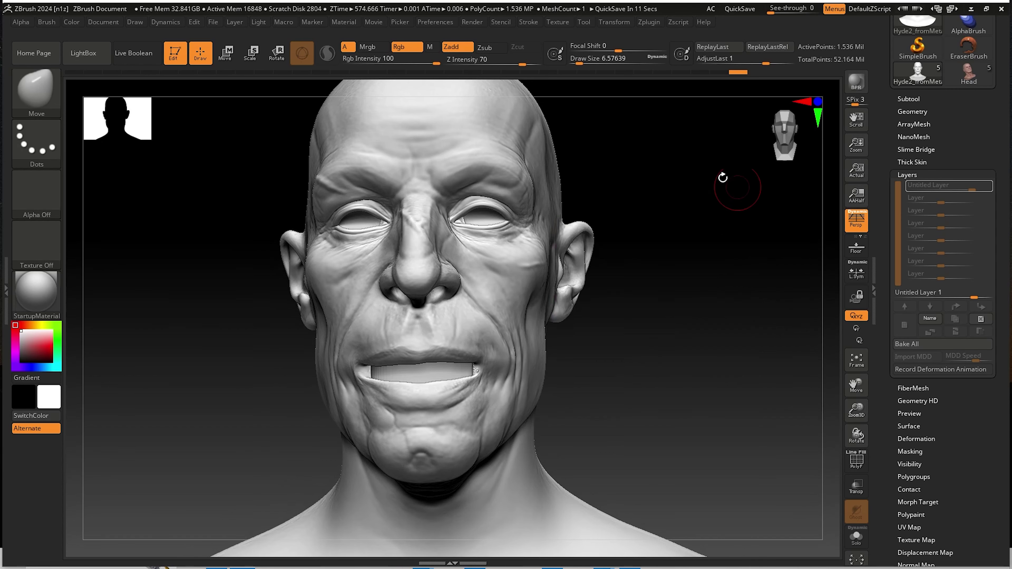
key("d")
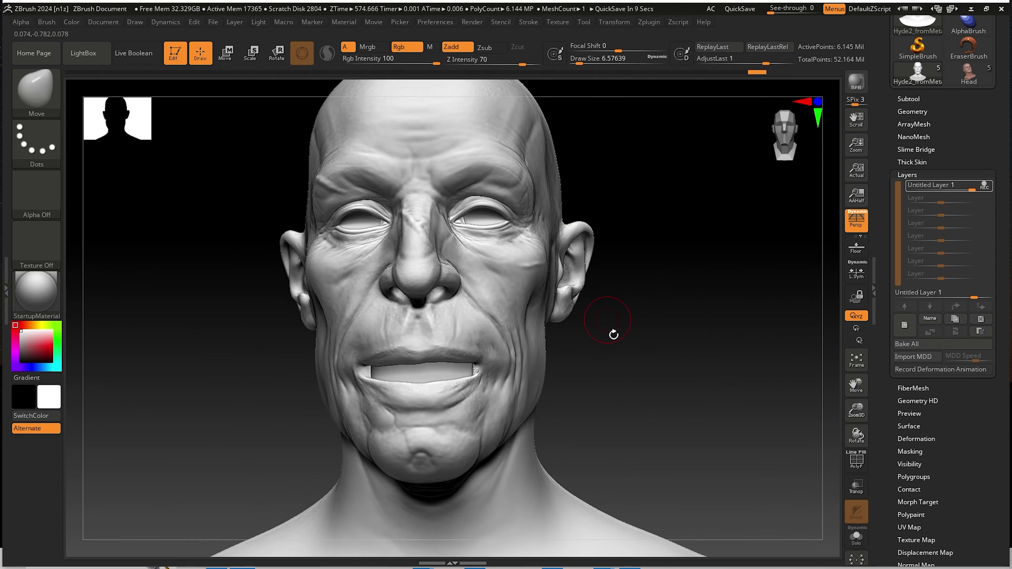
left_click_drag(889, 418, 907, 398)
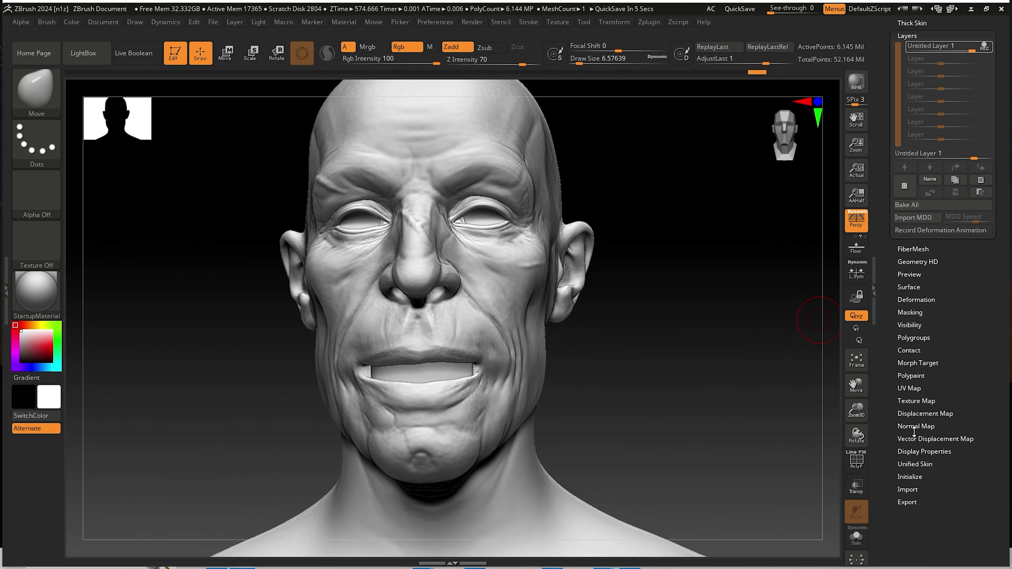
left_click(915, 363)
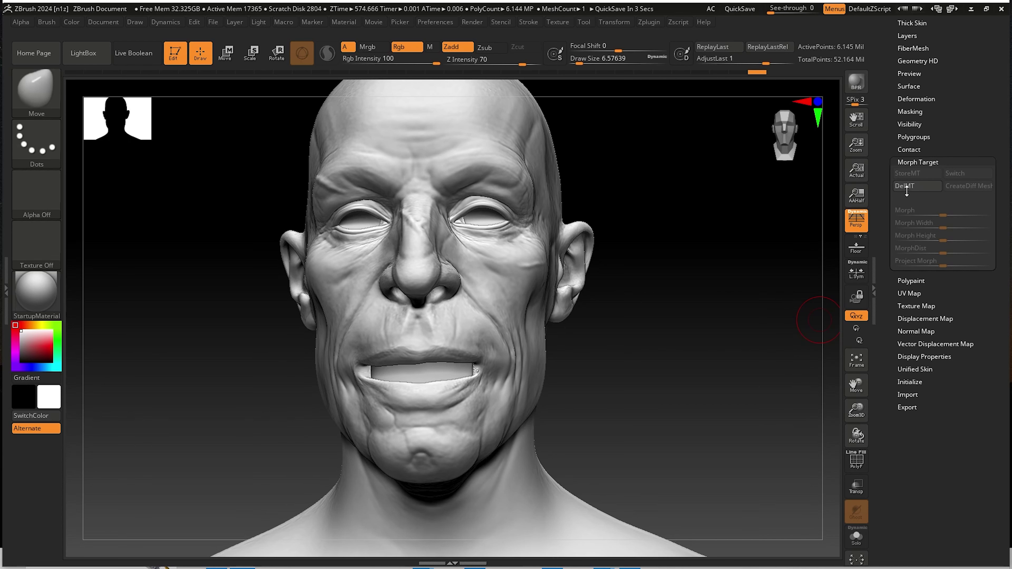
left_click(903, 176)
Add a new sculpt layer to Hyde2_fromMetaHuman_03 above the untitled one and name it ScanDetails.
left_click_drag(890, 187, 890, 234)
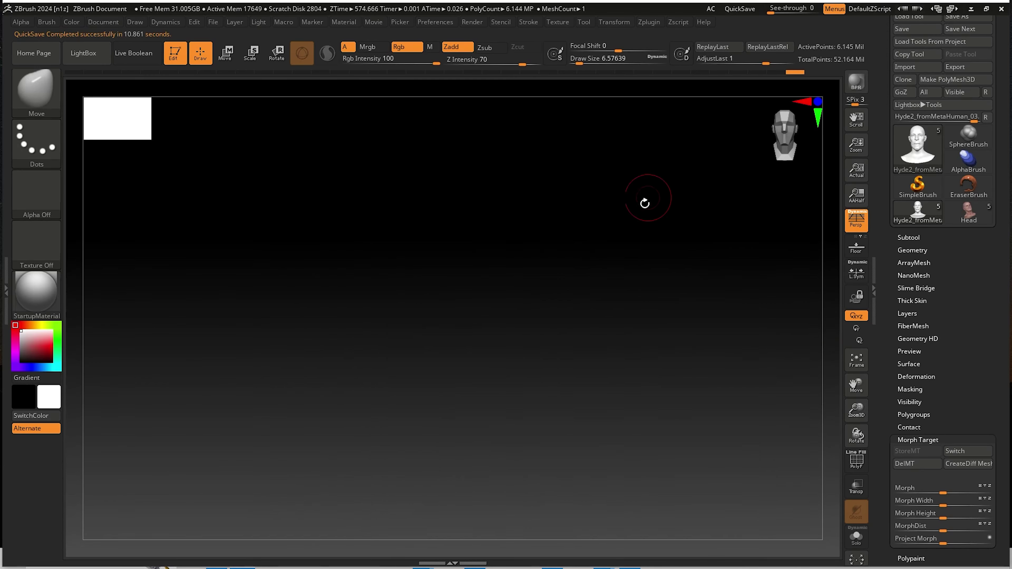
left_click(913, 314)
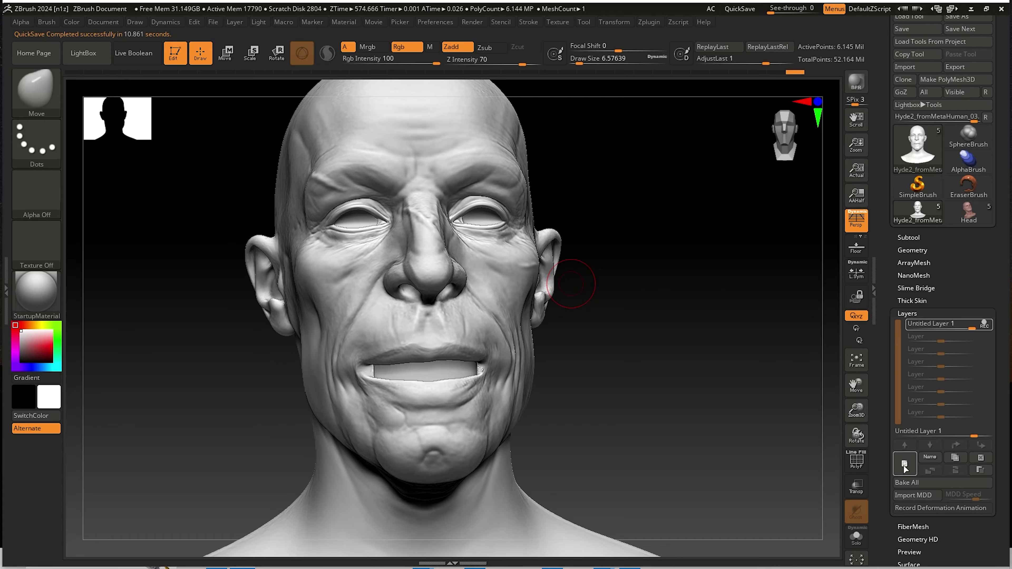
left_click(905, 464)
mouse_move(973, 341)
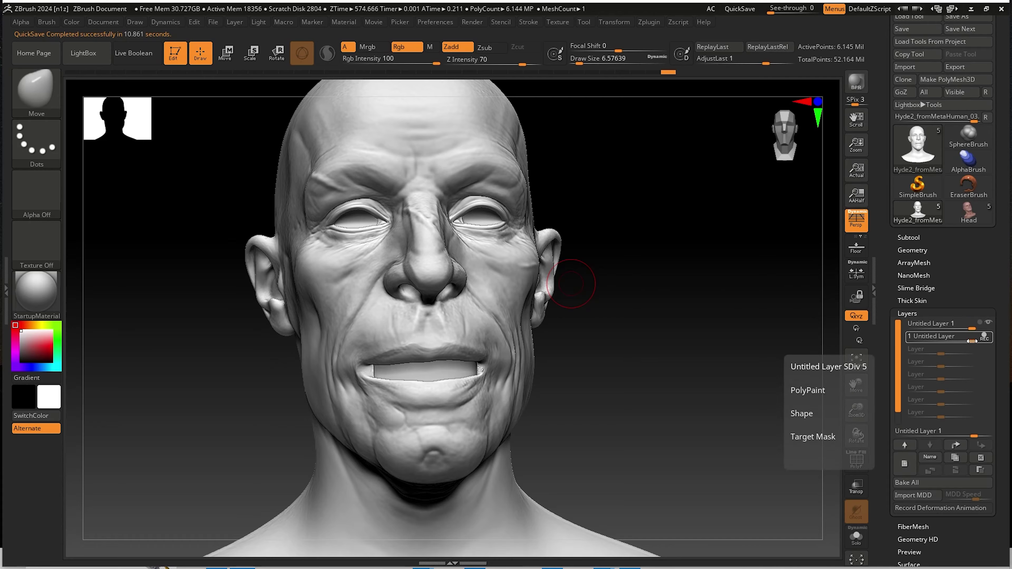
left_click(931, 458)
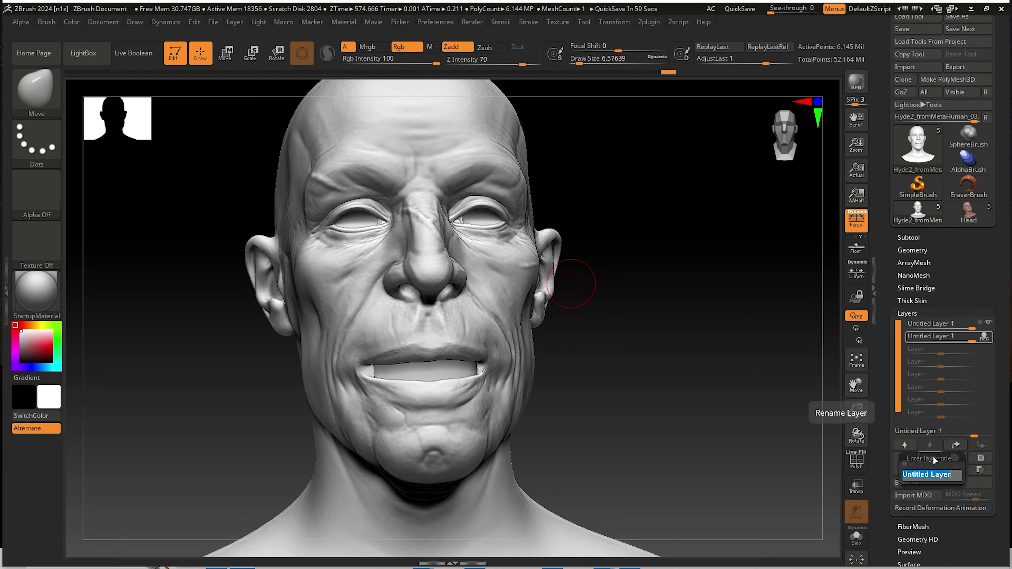
type("ScanDetails")
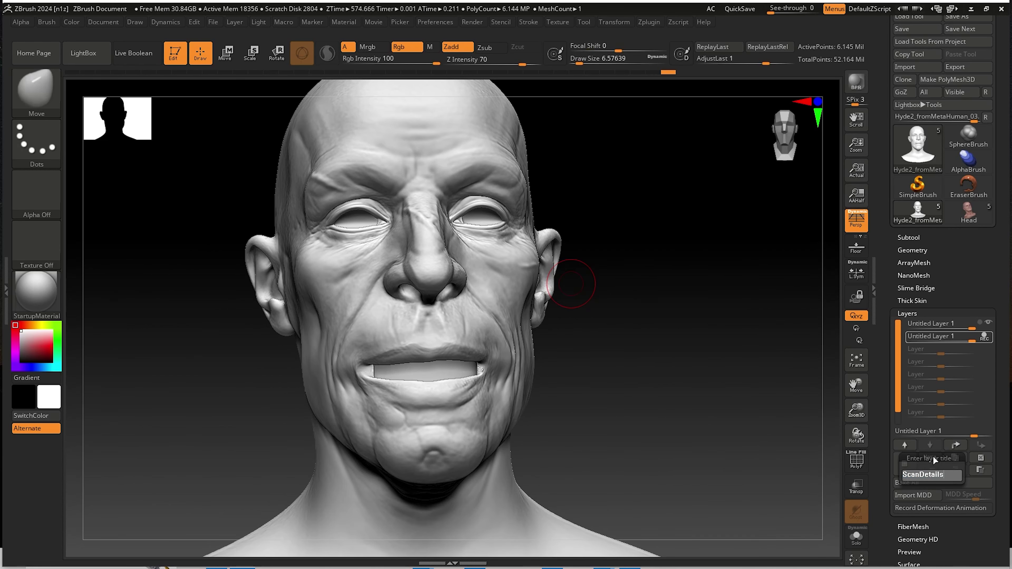
key("Return")
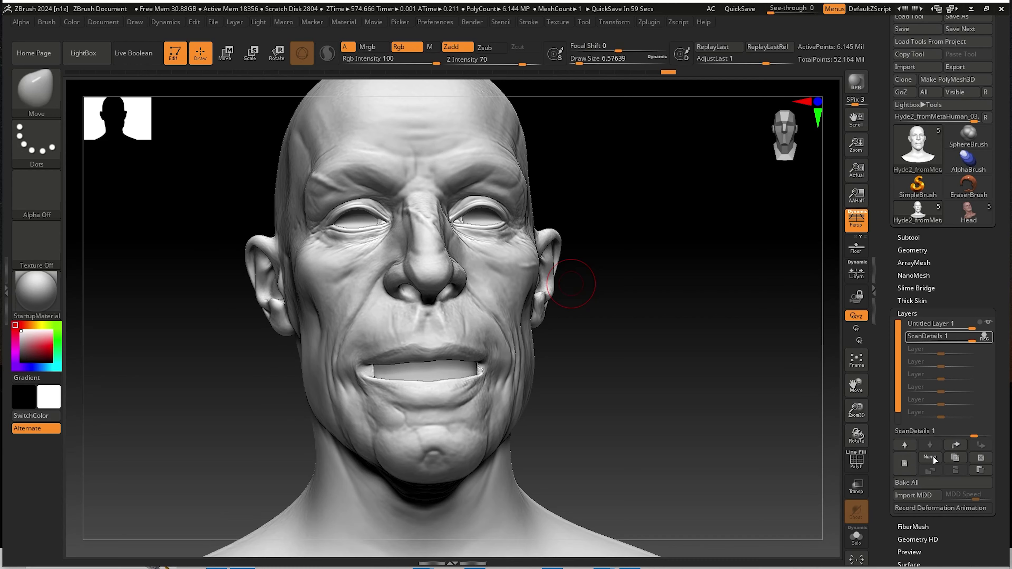
Show the subtool list and lower Hyde2_fromMetaHuman_03 by two subdivision levels.
left_click_drag(657, 323, 634, 362)
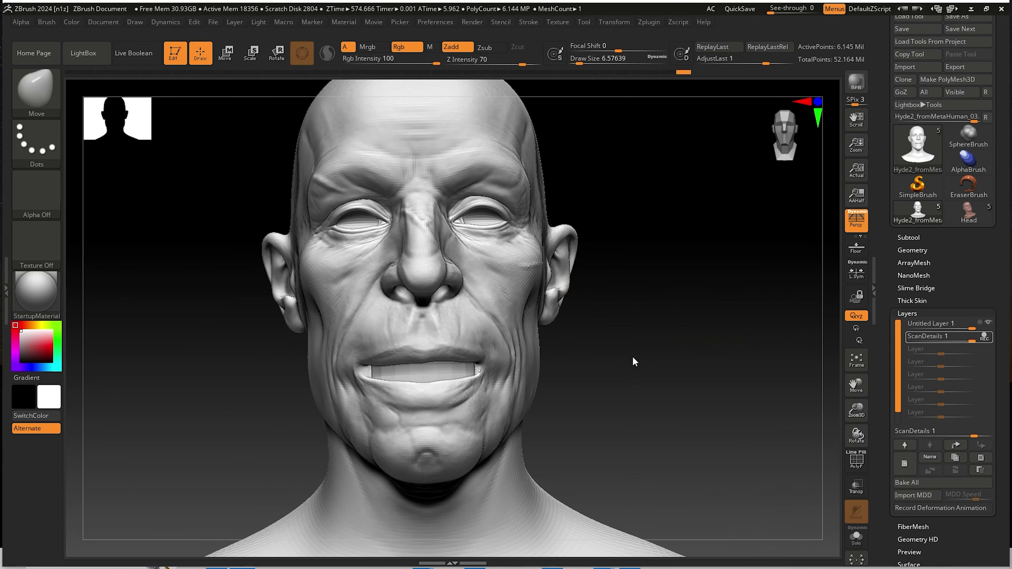
left_click_drag(669, 317, 716, 308, "alt")
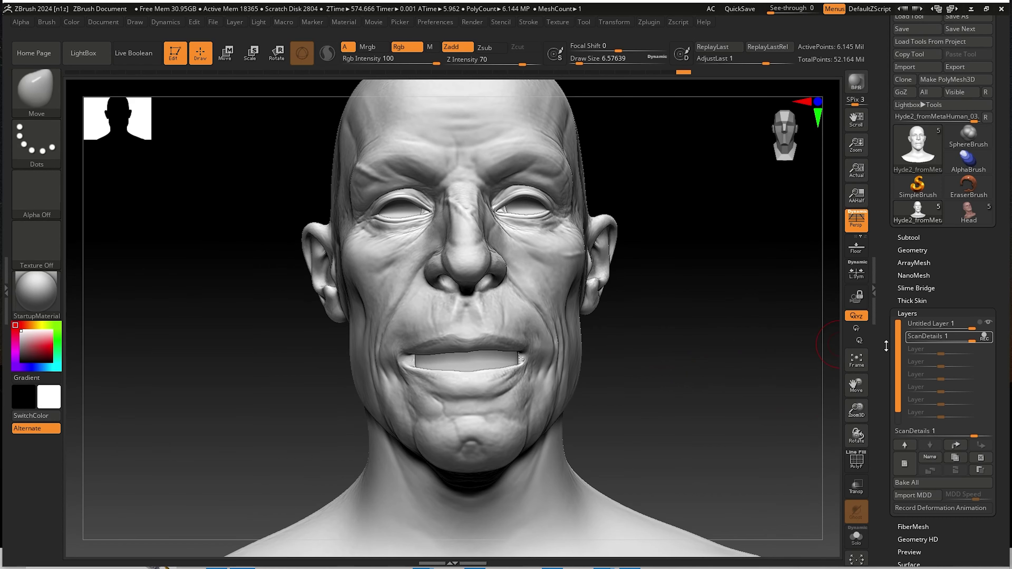
left_click_drag(689, 335, 724, 350)
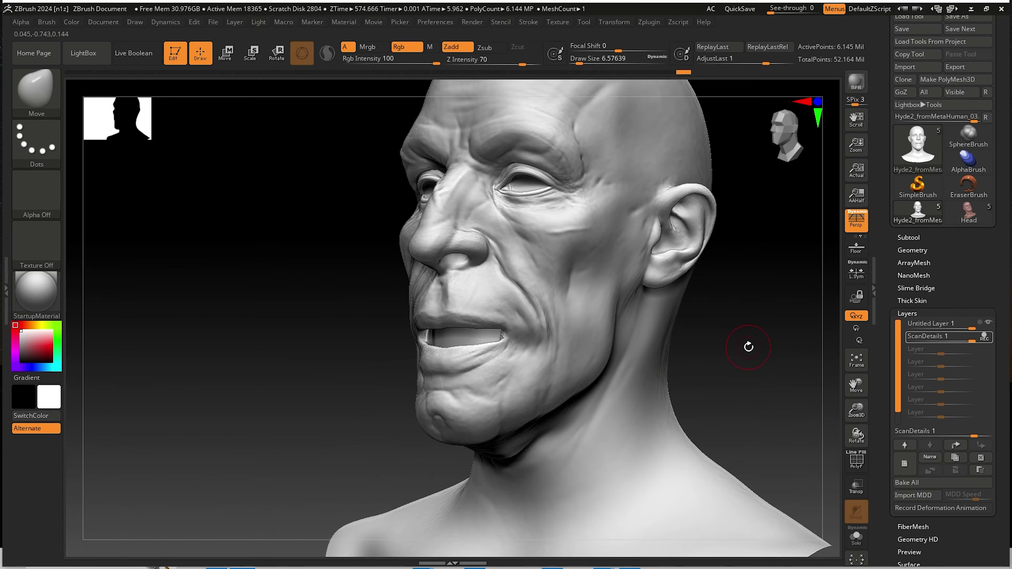
left_click_drag(761, 354, 773, 375)
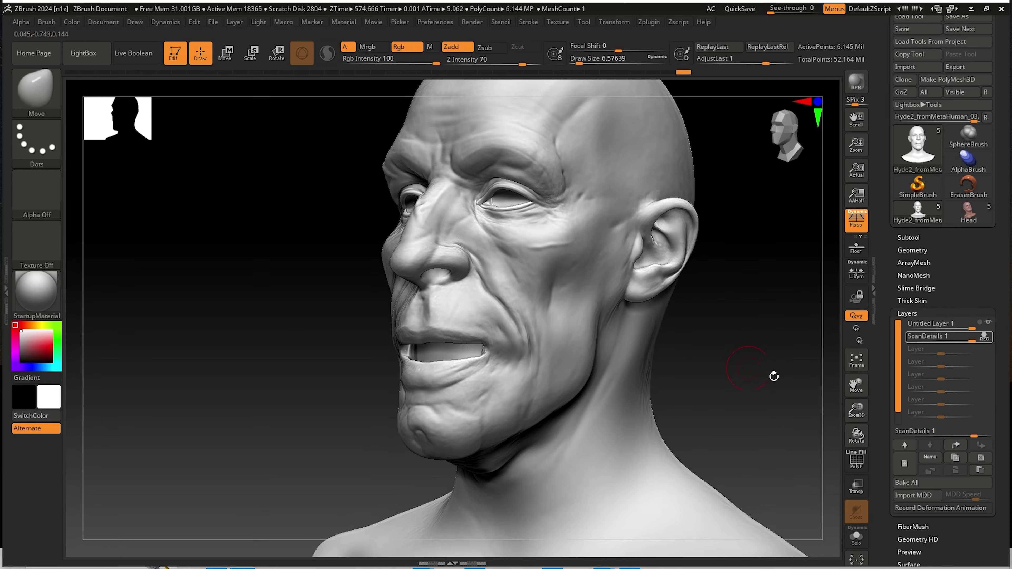
left_click(908, 237)
mouse_move(757, 235)
left_mouse_down()
mouse_move(751, 301)
mouse_move(727, 283)
mouse_move(754, 317)
mouse_move(693, 314)
left_mouse_up()
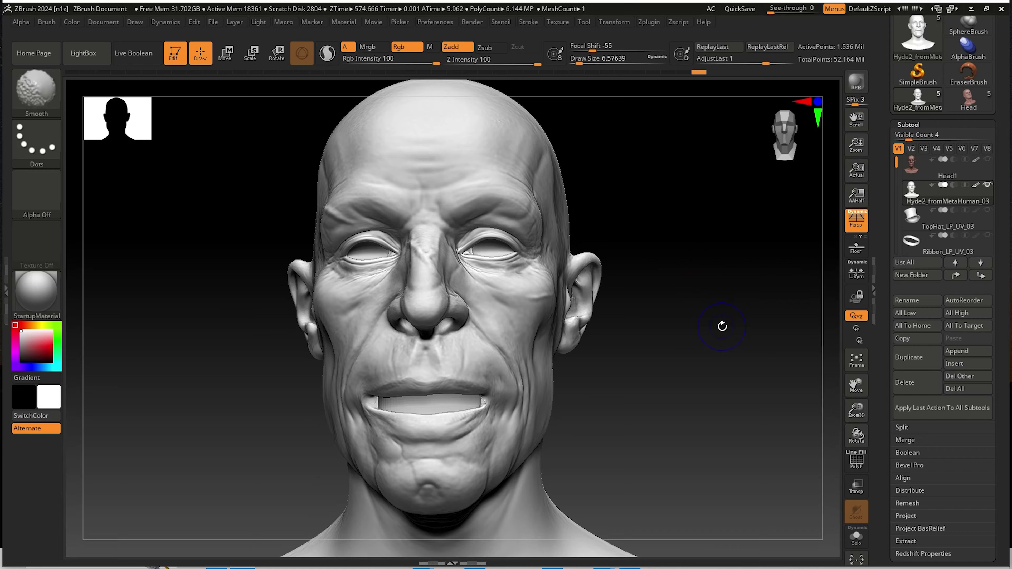
key("shift+d")
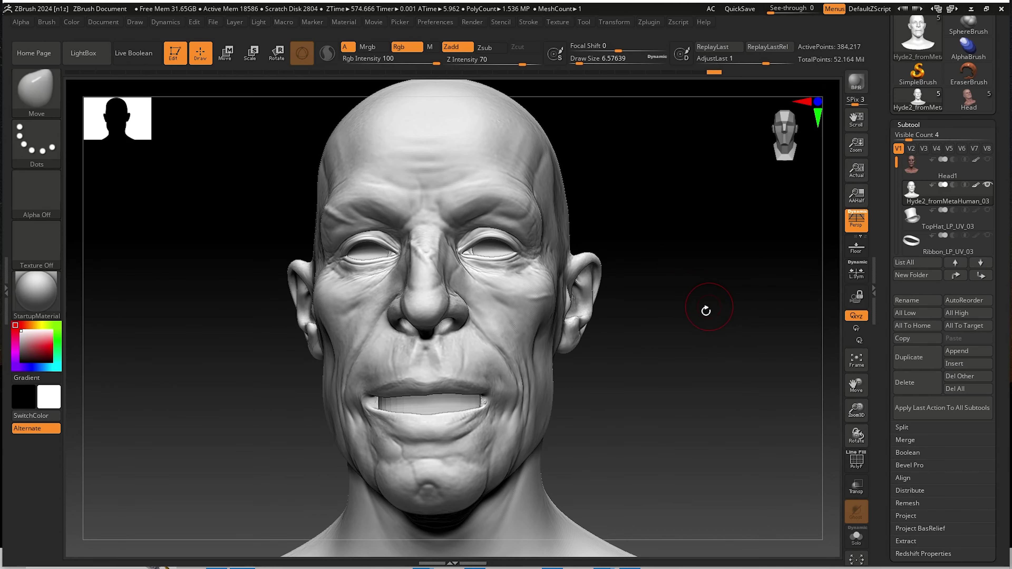
key("shift+d")
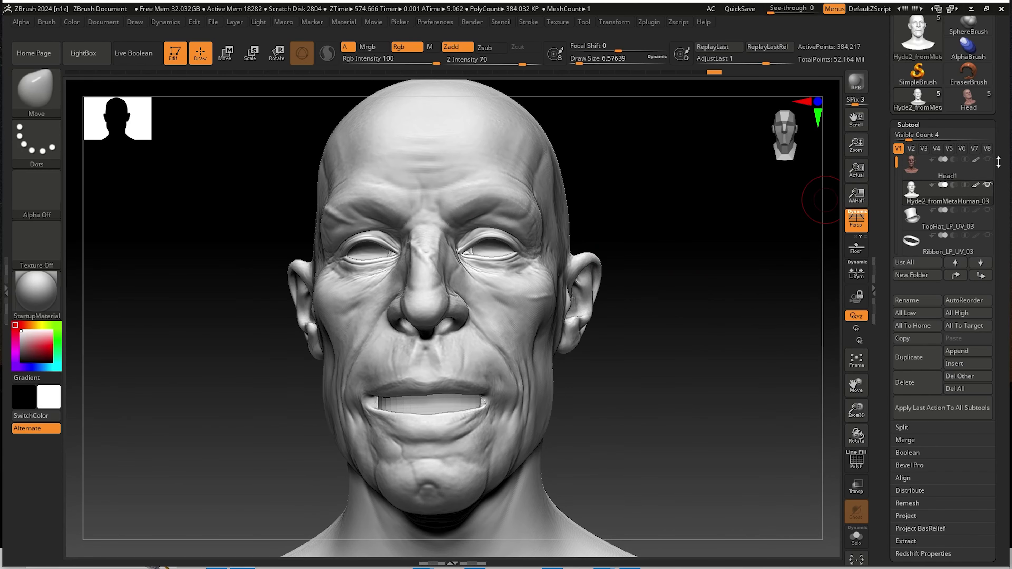
Show the Head1 subtool together with the MetaHuman head and lower Head1 by two subdivision levels.
left_click(988, 160)
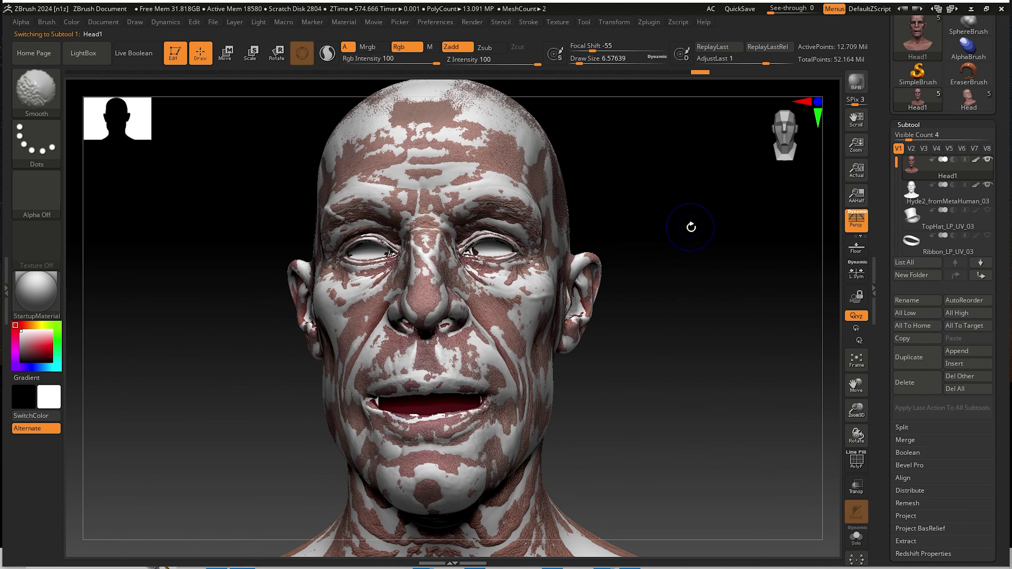
key("shift+d")
key("shift+d")
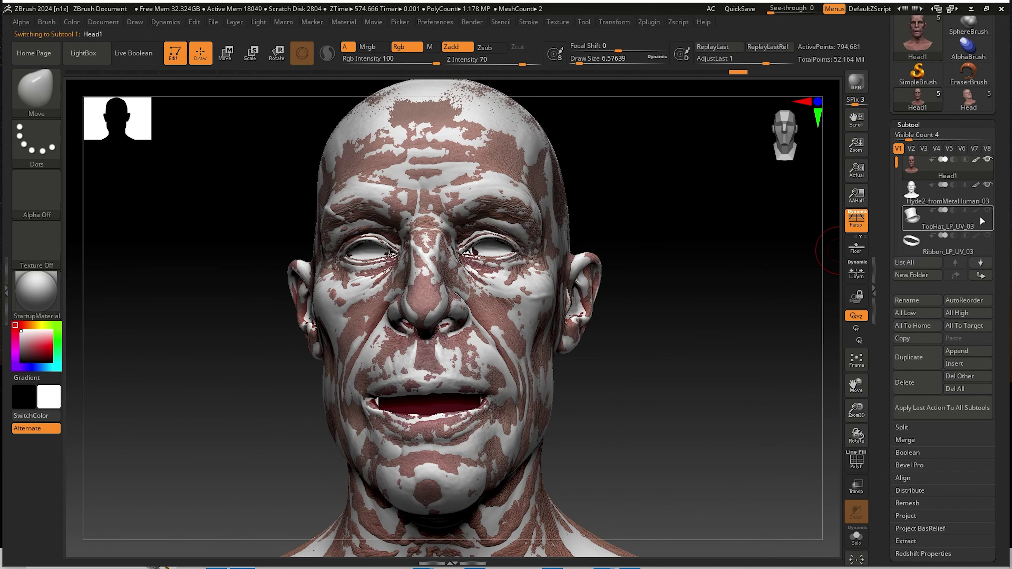
left_click_drag(706, 306, 727, 277, "alt")
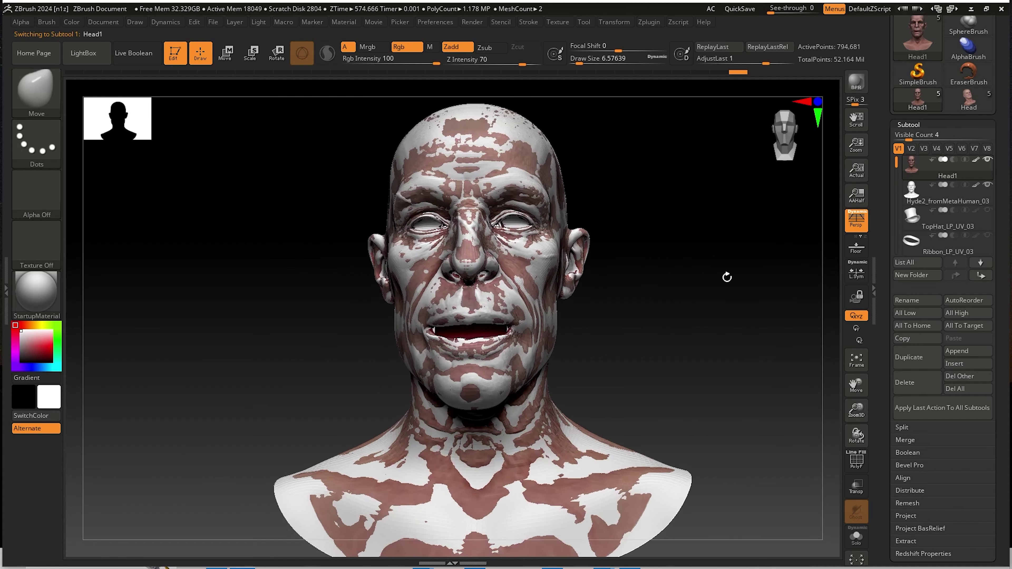
Select the Hyde2_fromMetaHuman_03 subtool and project Head1's geometry detail onto it with ProjectAll.
left_click(917, 193)
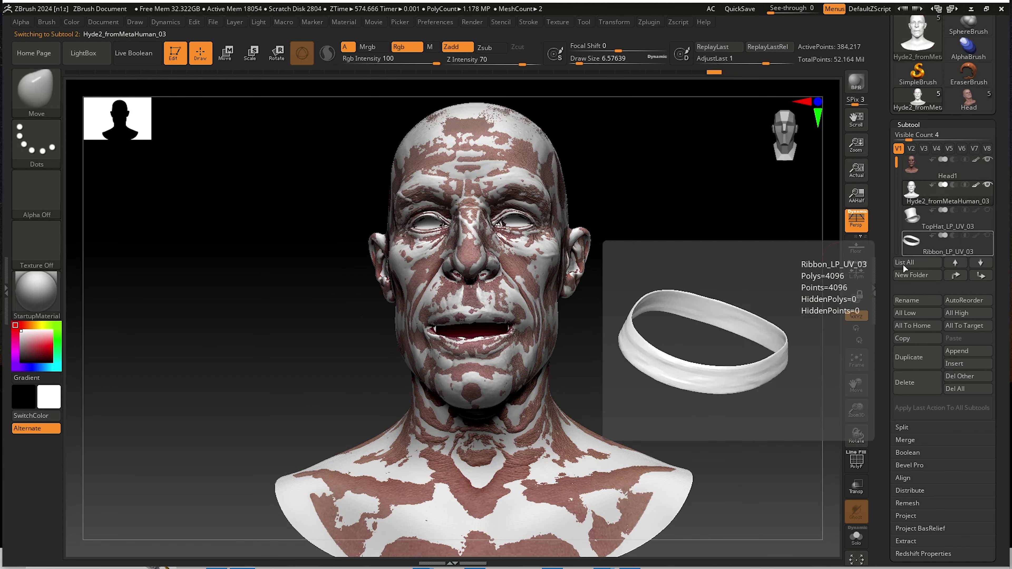
scroll(910, 176, "down", 5)
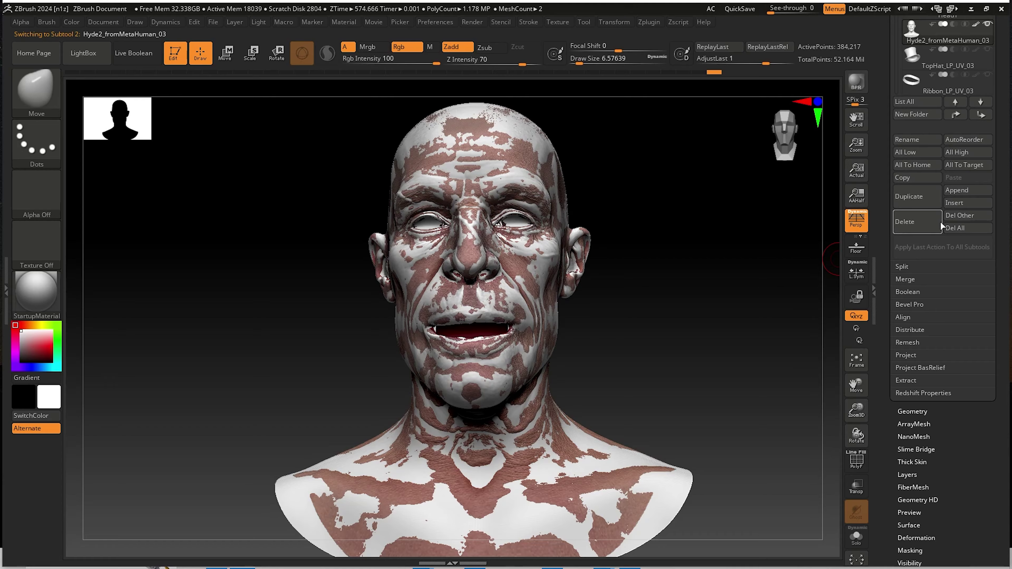
left_click_drag(889, 426, 932, 447)
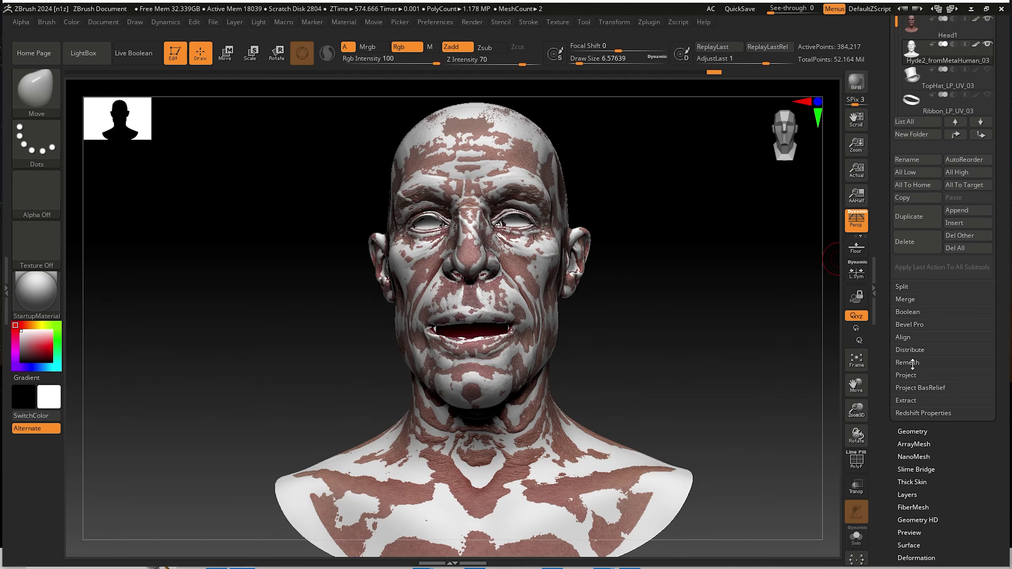
left_click_drag(899, 149, 895, 240)
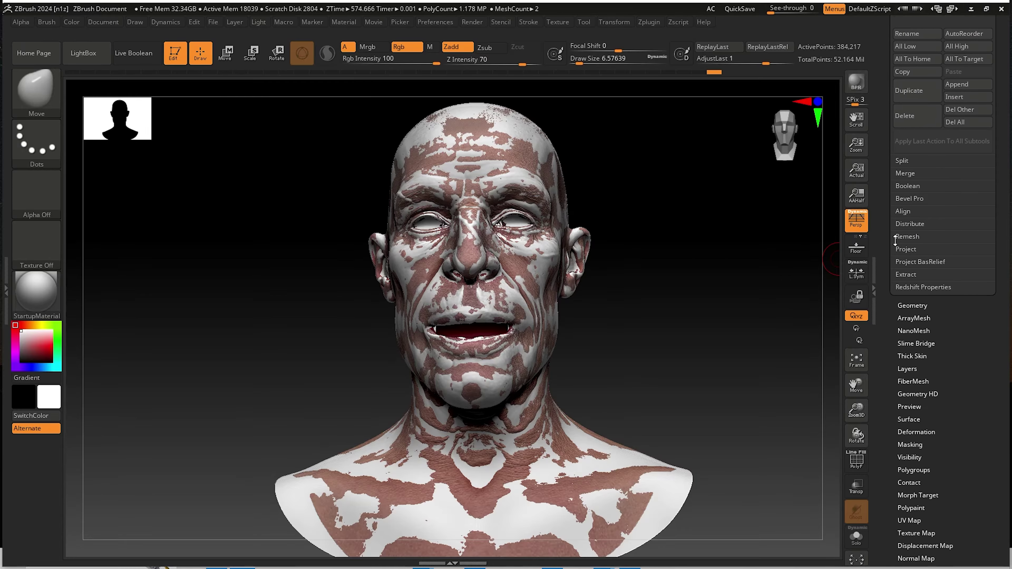
left_click(910, 249)
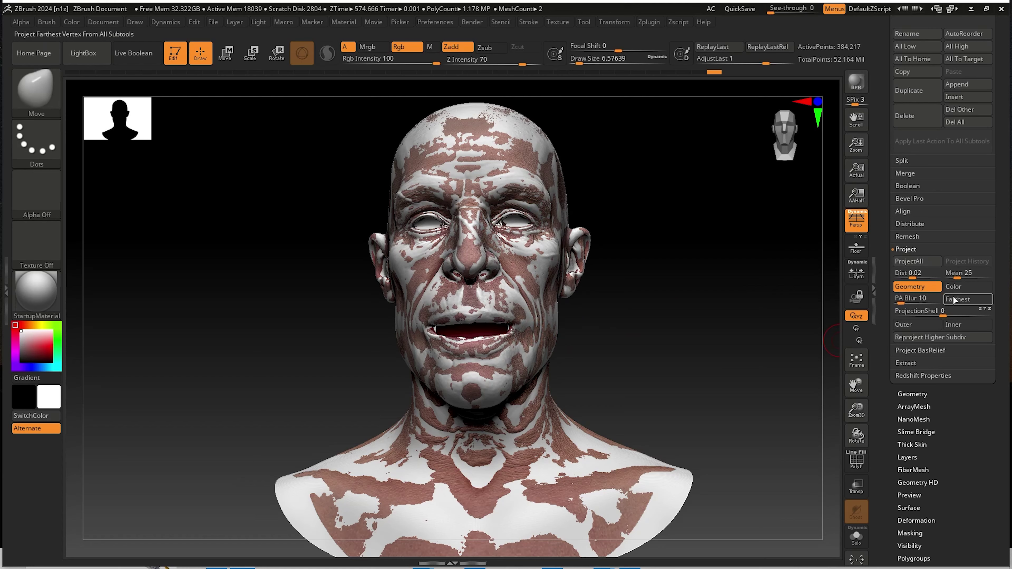
left_click(919, 264)
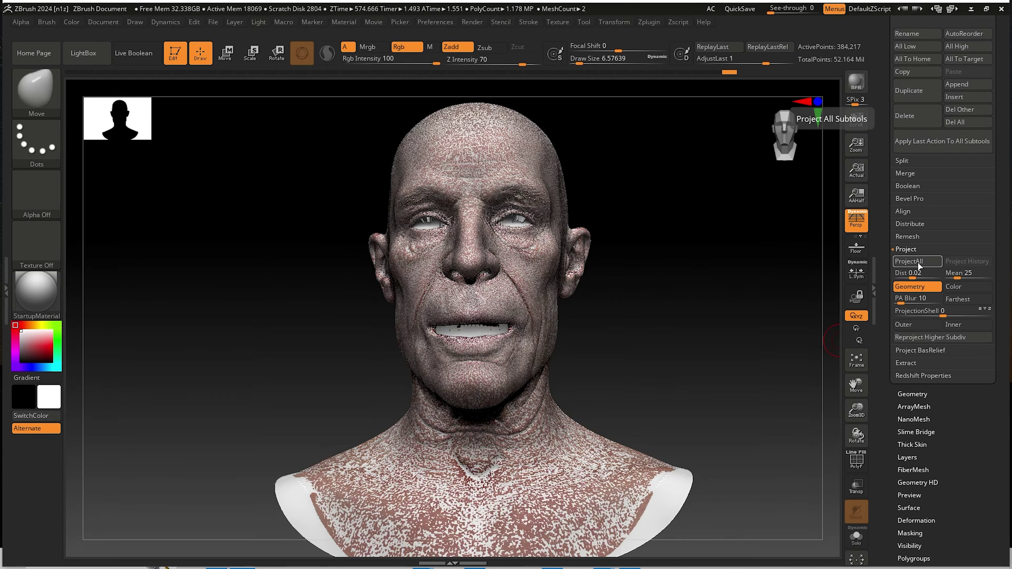
Examine the eyes, nostrils, mouth and ears of the projected head for projection errors.
right_click_drag(547, 275, 526, 236)
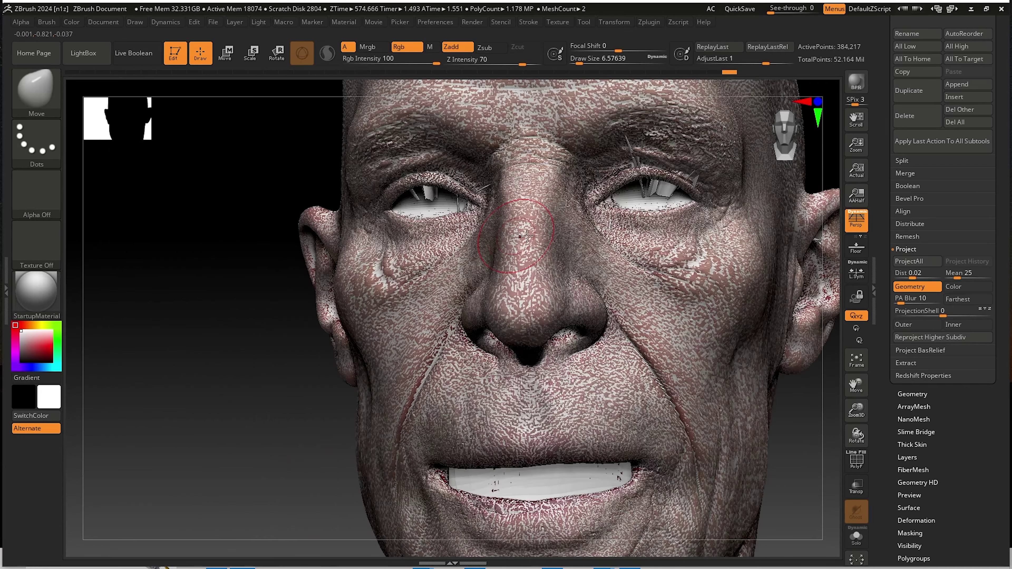
right_click_drag(667, 226, 600, 255)
right_click_drag(614, 351, 566, 423)
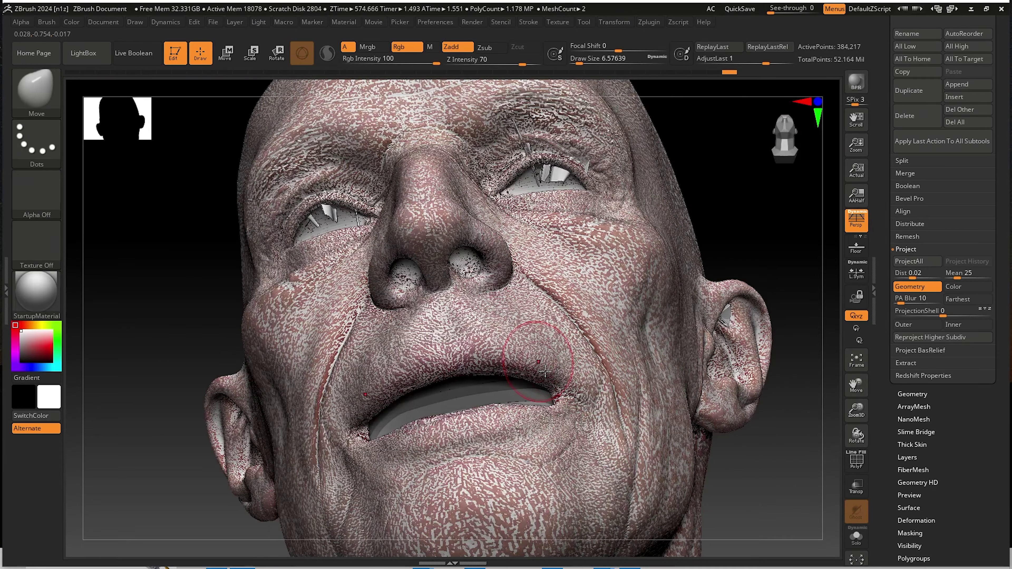
right_click_drag(462, 426, 432, 341)
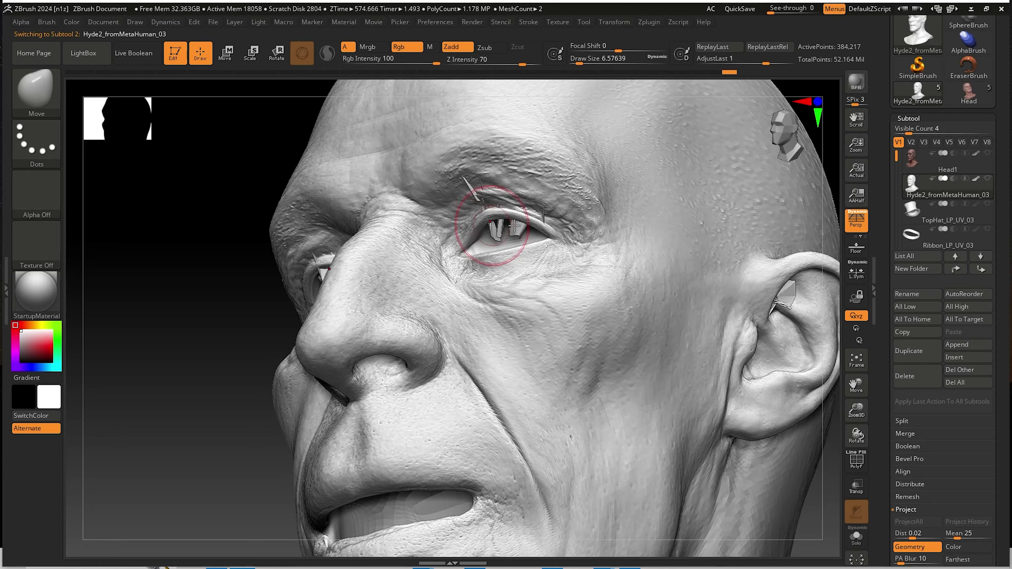
mouse_move(552, 227)
right_mouse_down()
mouse_move(518, 235)
mouse_move(553, 237)
mouse_move(541, 224)
mouse_move(486, 229)
right_mouse_up()
right_click_drag(572, 248, 383, 215, "alt")
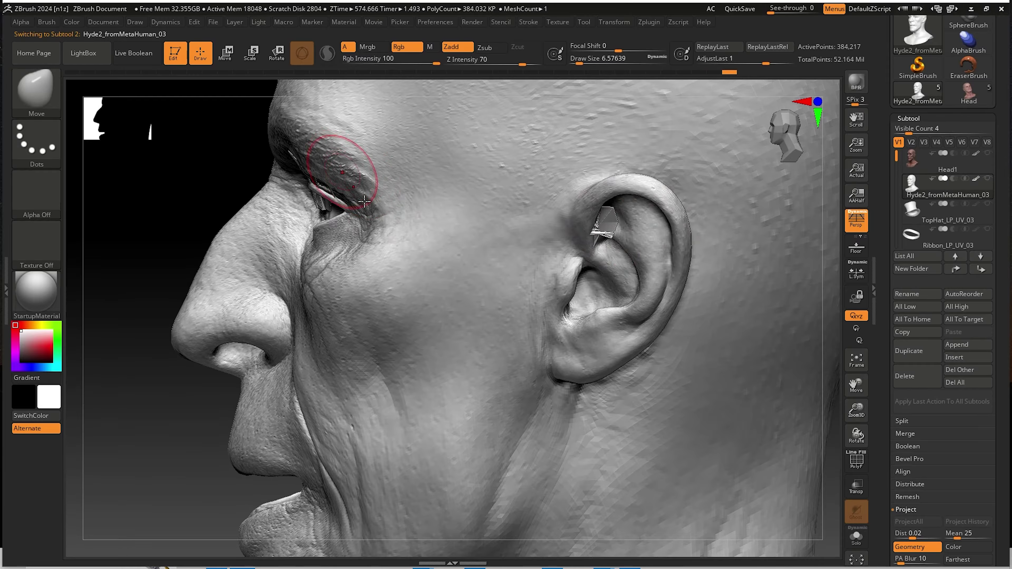
right_click_drag(347, 168, 375, 206, "alt")
right_click_drag(499, 281, 467, 284)
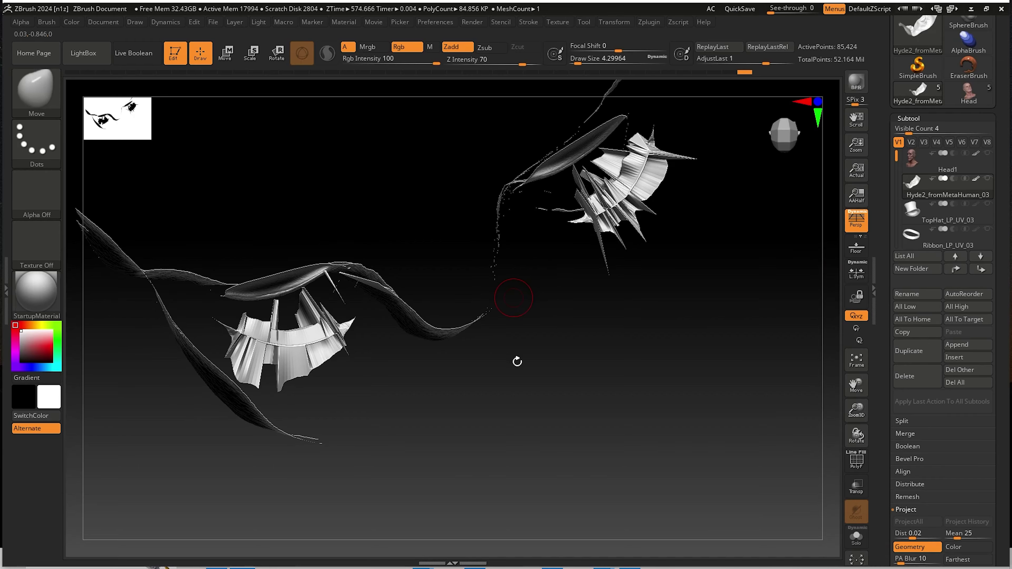
Use the Morph brush to remove the projection spikes from both eye sockets of the isolated eye area, and unhide the whole head.
key("b")
key("m")
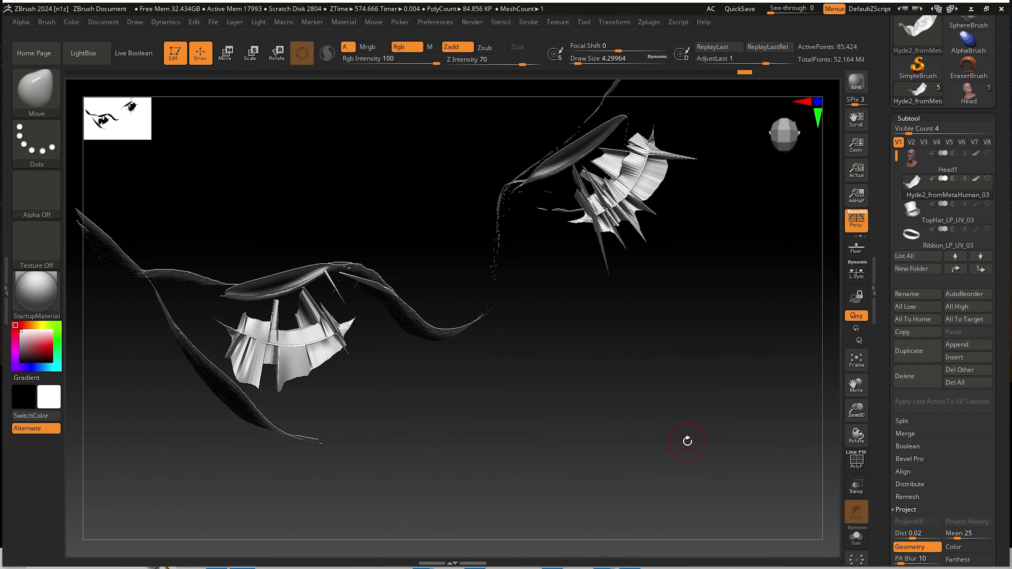
key("b")
key("m")
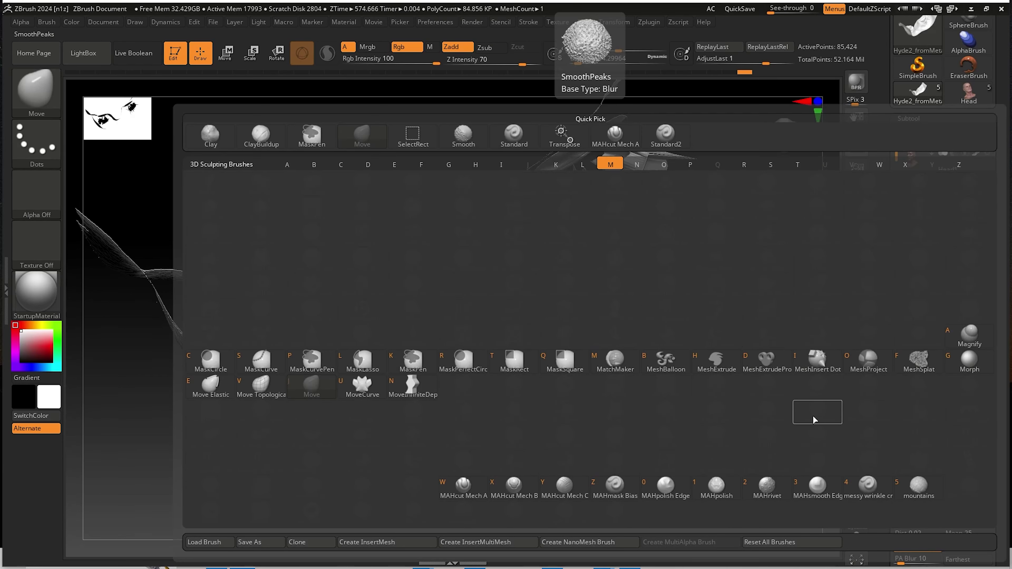
left_click(968, 360)
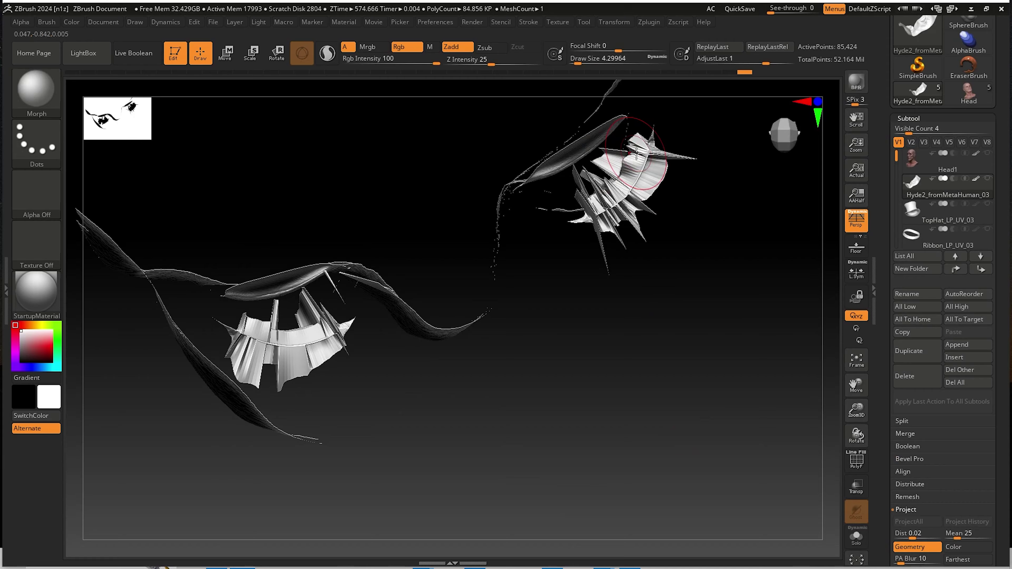
mouse_move(603, 179)
left_mouse_down()
mouse_move(573, 250)
mouse_move(613, 197)
mouse_move(549, 266)
mouse_move(534, 269)
mouse_move(583, 192)
mouse_move(546, 253)
left_mouse_up()
mouse_move(571, 251)
left_mouse_down()
mouse_move(548, 135)
mouse_move(458, 123)
left_mouse_up()
right_click_drag(532, 178, 522, 142)
right_click_drag(476, 374, 483, 333, "alt")
mouse_move(524, 216)
right_mouse_down("alt")
mouse_move(532, 173)
mouse_move(523, 248)
mouse_move(547, 159)
right_mouse_up("alt")
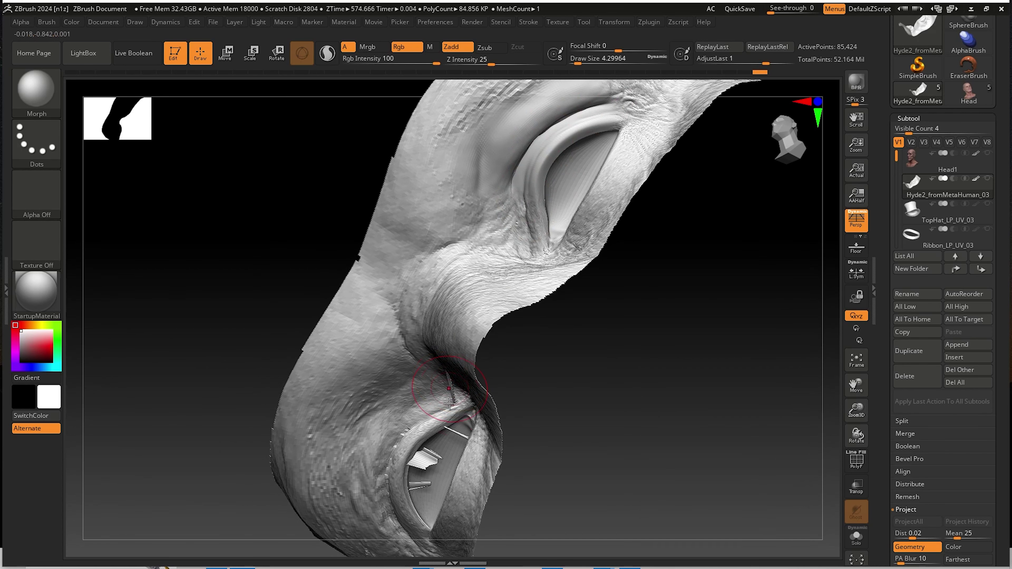
mouse_move(449, 403)
right_mouse_down()
mouse_move(481, 343)
mouse_move(439, 406)
right_mouse_up()
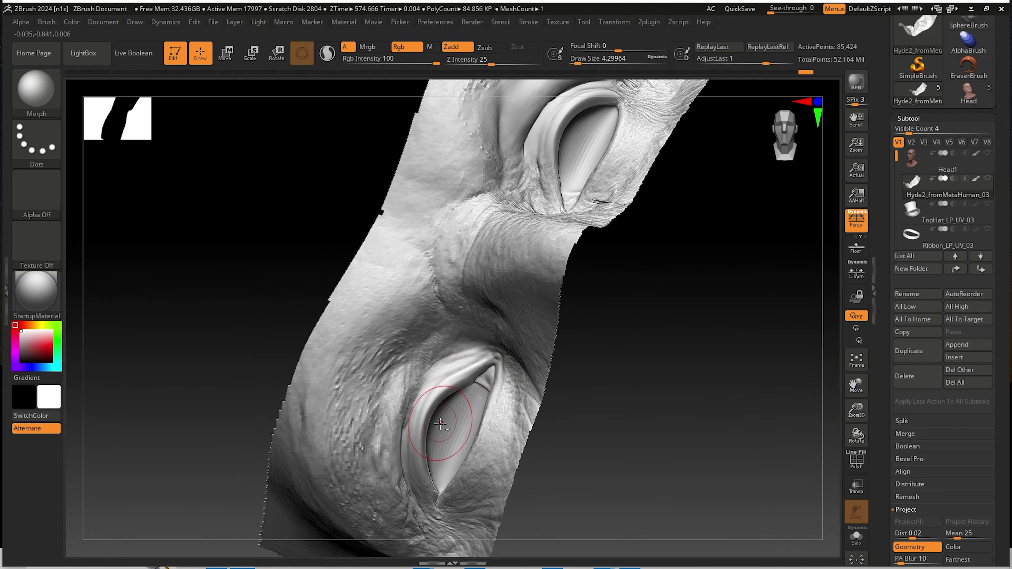
right_click_drag(474, 370, 605, 301)
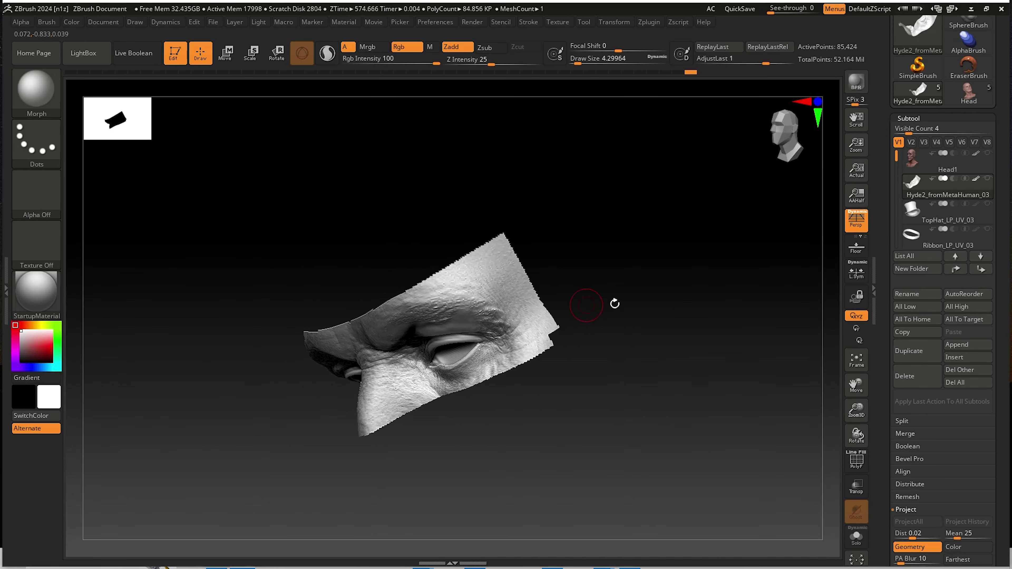
left_click(685, 298, "ctrl+shift")
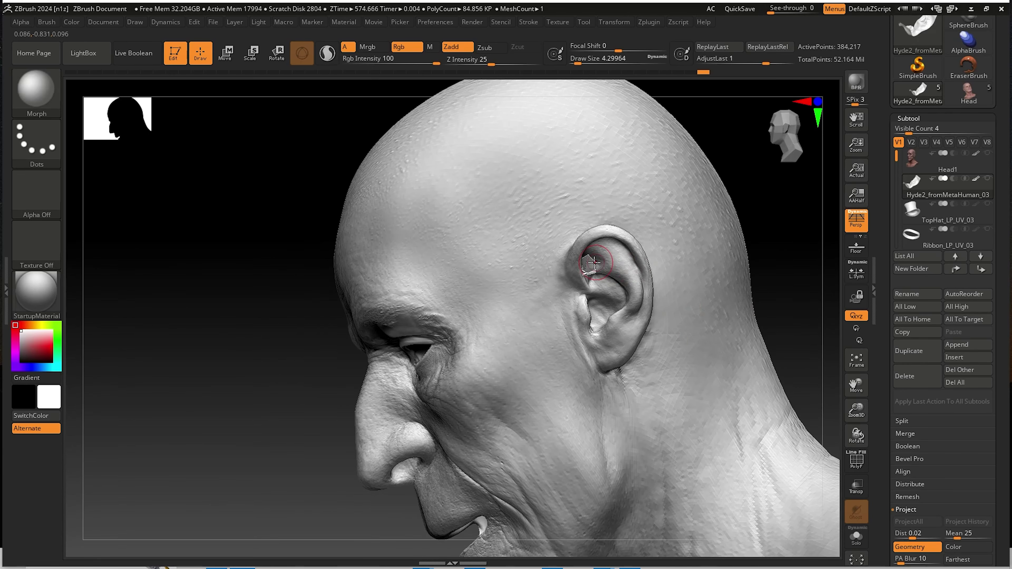
Isolate the character's left ear, clean its spikes with the Morph brush and smoothing, and unhide the whole head.
mouse_move(586, 275)
right_mouse_down()
mouse_move(590, 264)
mouse_move(573, 254)
mouse_move(680, 296)
mouse_move(701, 273)
right_mouse_up()
left_click_drag(690, 288, 562, 181, "ctrl+shift")
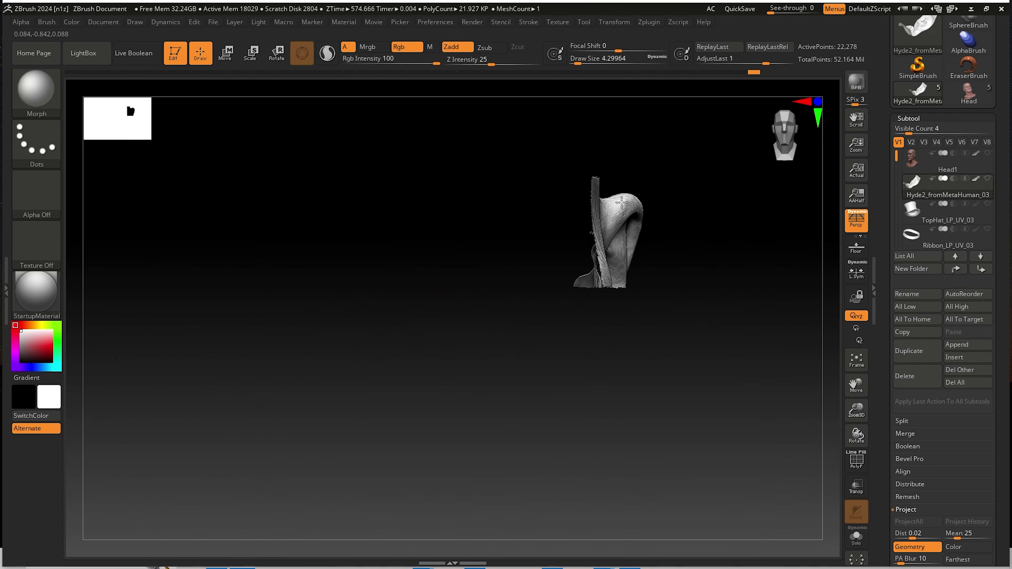
right_click_drag(621, 203, 646, 267)
right_click_drag(598, 307, 566, 350, "ctrl")
mouse_move(566, 350)
right_mouse_down("alt")
mouse_move(588, 323)
mouse_move(519, 247)
mouse_move(527, 254)
right_mouse_up("alt")
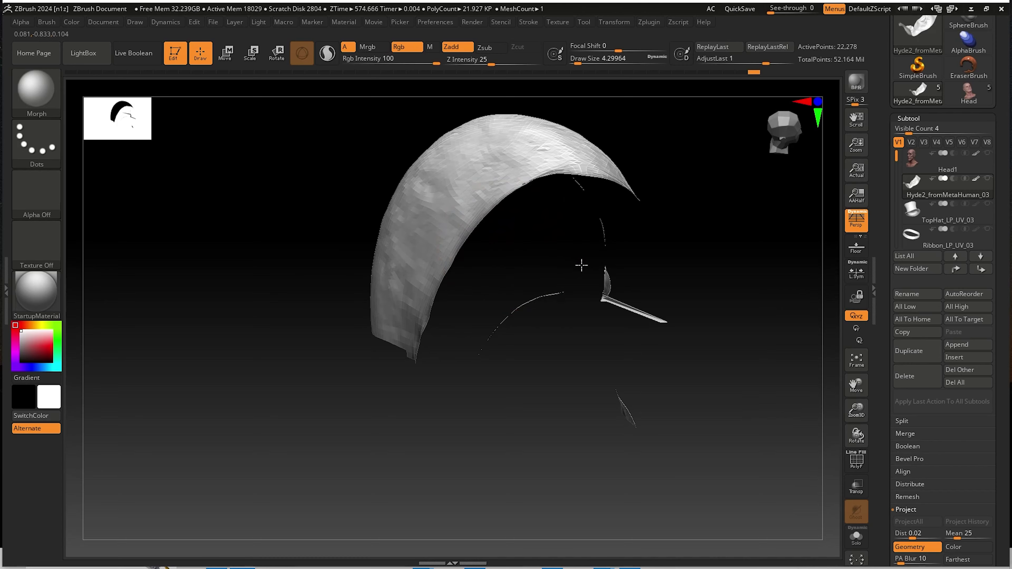
mouse_move(605, 279)
right_mouse_down()
mouse_move(598, 287)
mouse_move(553, 253)
mouse_move(698, 327)
mouse_move(623, 317)
mouse_move(684, 300)
mouse_move(633, 248)
mouse_move(650, 252)
mouse_move(638, 248)
mouse_move(646, 271)
mouse_move(667, 249)
right_mouse_up()
left_click_drag(653, 252, 649, 259, "shift")
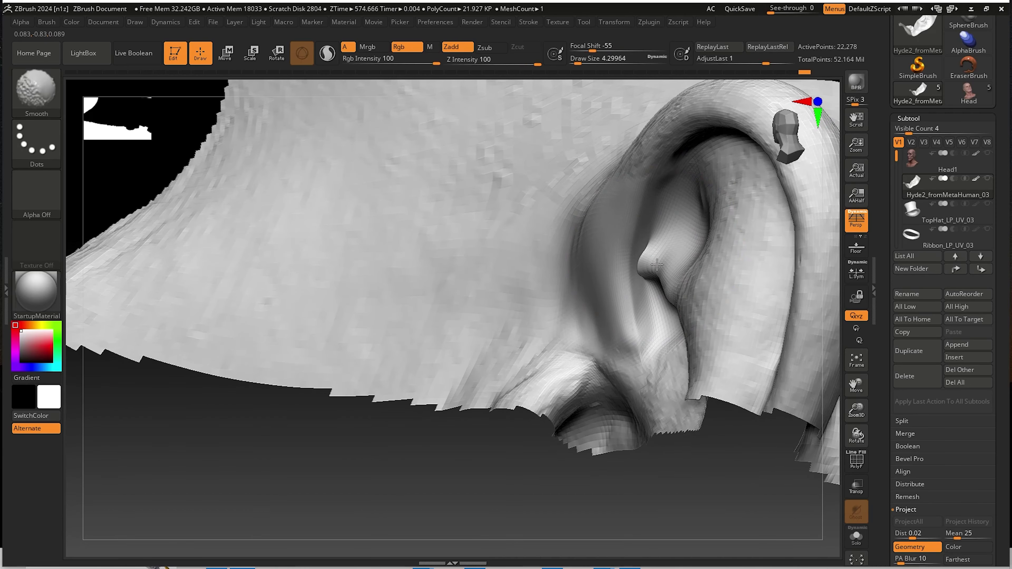
mouse_move(658, 260)
right_mouse_down()
mouse_move(640, 253)
mouse_move(712, 283)
mouse_move(707, 293)
mouse_move(689, 269)
mouse_move(571, 221)
right_mouse_up()
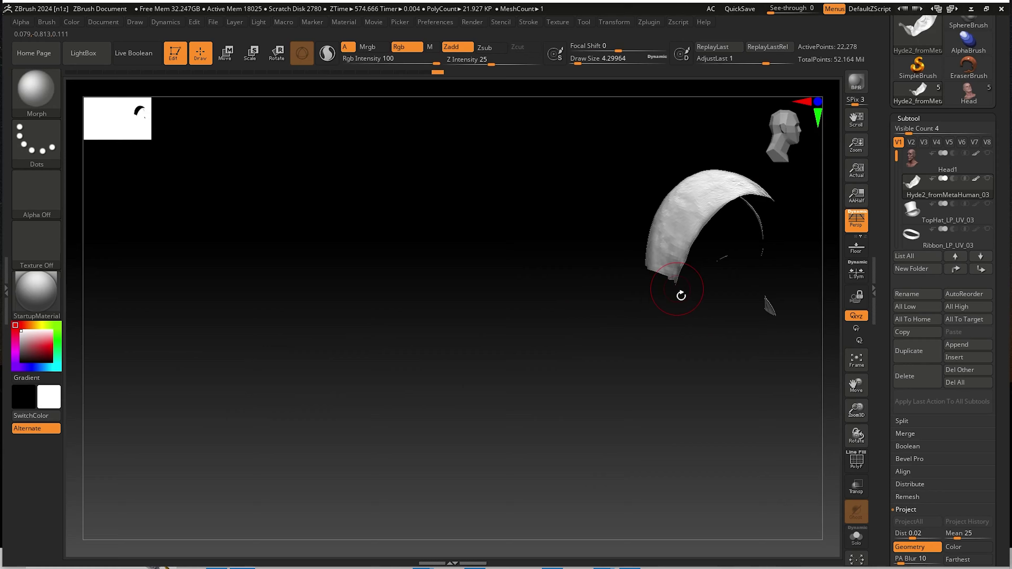
left_click(684, 343, "ctrl+shift")
Isolate the character's right ear, clear its projection spikes with the Morph brush, and show the full head again.
right_click_drag(685, 353, 703, 318, "ctrl")
mouse_move(704, 318)
right_mouse_down("alt")
mouse_move(678, 268)
mouse_move(743, 293)
mouse_move(609, 214)
right_mouse_up("alt")
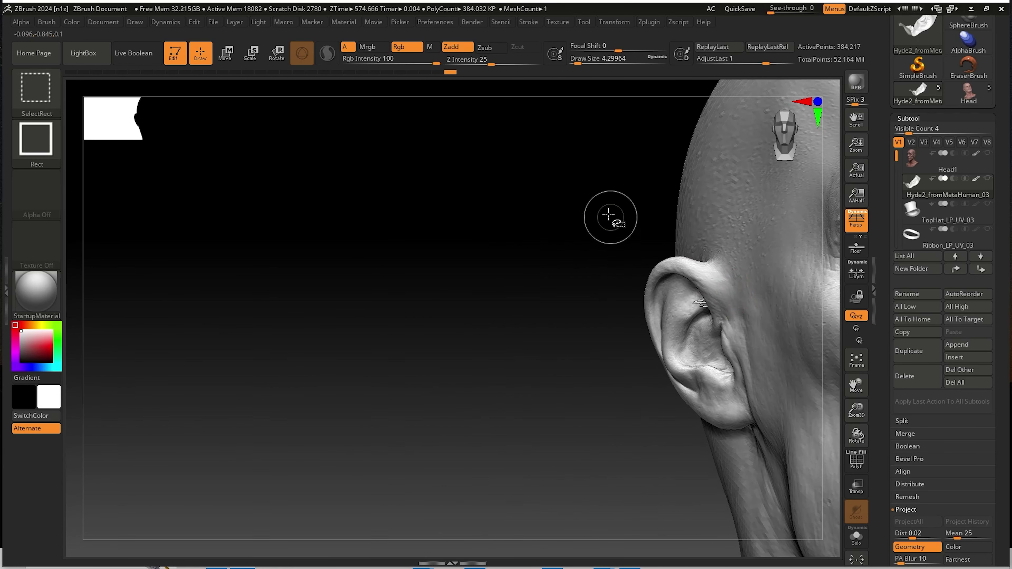
left_click_drag(719, 338, 781, 365, "ctrl+shift")
right_click_drag(626, 318, 720, 285)
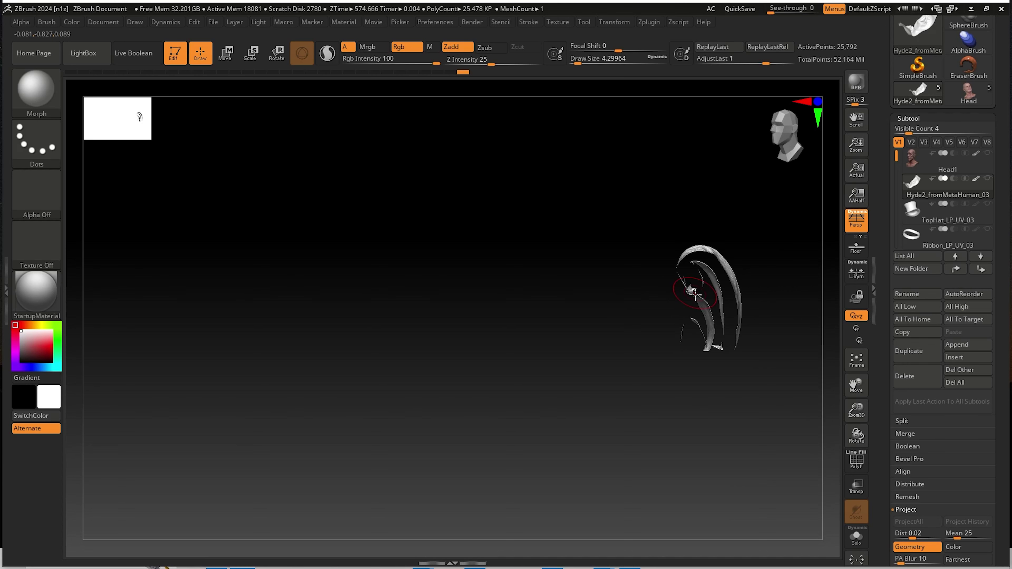
mouse_move(693, 293)
right_mouse_down()
mouse_move(680, 307)
mouse_move(731, 298)
mouse_move(745, 334)
mouse_move(735, 279)
mouse_move(716, 301)
mouse_move(713, 285)
mouse_move(735, 297)
mouse_move(724, 291)
mouse_move(732, 310)
right_mouse_up()
key("shift")
key("shift")
right_click(729, 311)
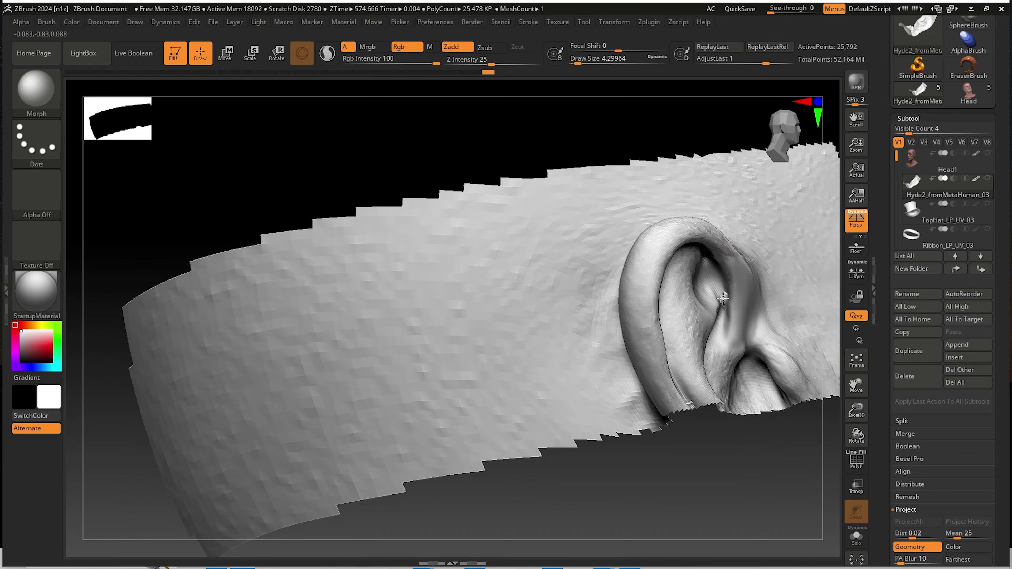
key("shift")
mouse_move(723, 297)
right_mouse_down()
mouse_move(731, 300)
mouse_move(692, 278)
mouse_move(713, 335)
mouse_move(558, 340)
right_mouse_up()
left_click(690, 431, "ctrl+shift")
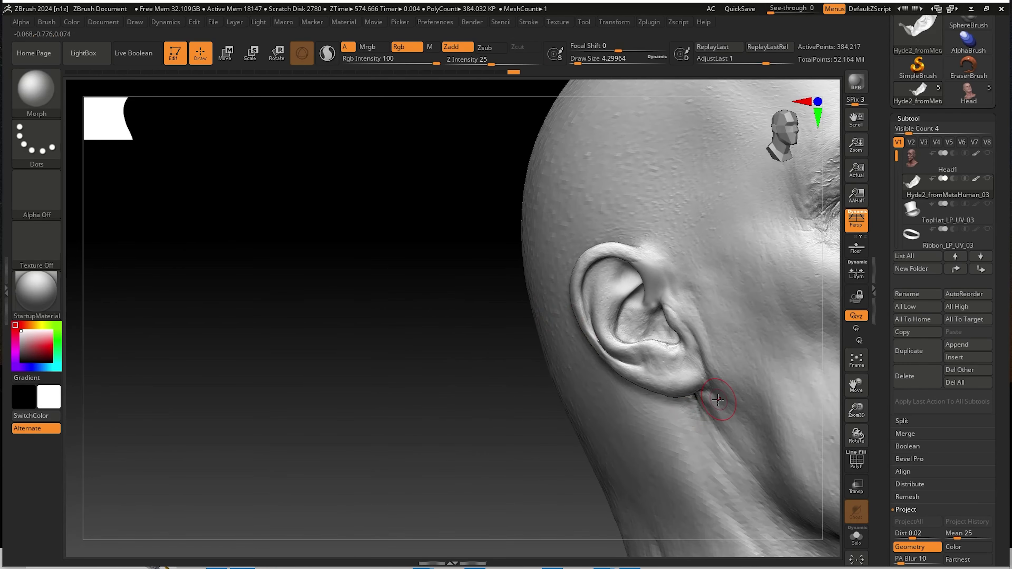
Restore the distorted surface inside the mouth opening with the Morph brush at a draw size of about 17.
mouse_move(718, 396)
right_mouse_down()
mouse_move(653, 393)
mouse_move(661, 346)
mouse_move(716, 381)
right_mouse_up()
right_click(716, 382)
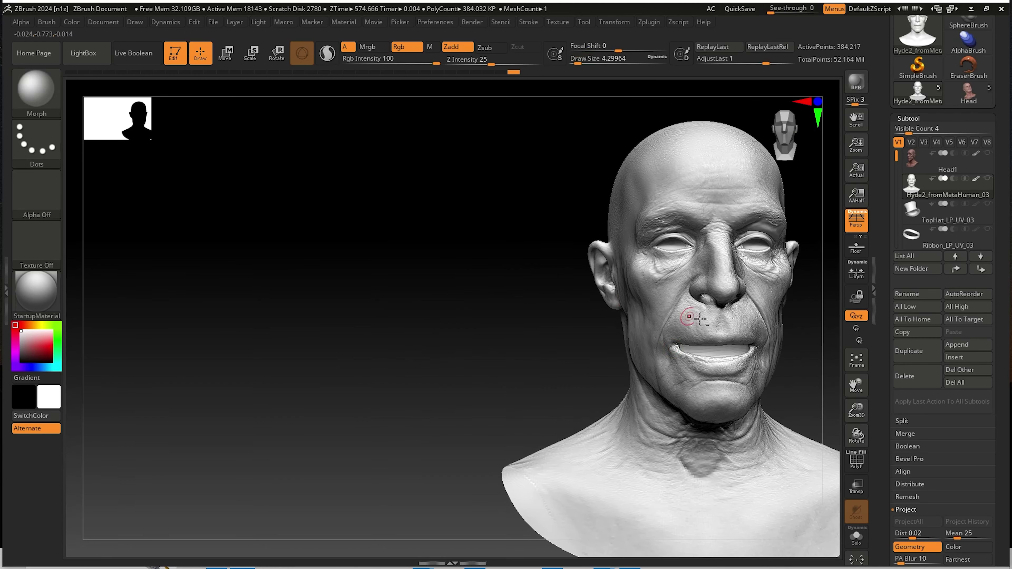
right_click_drag(692, 318, 724, 284, "ctrl")
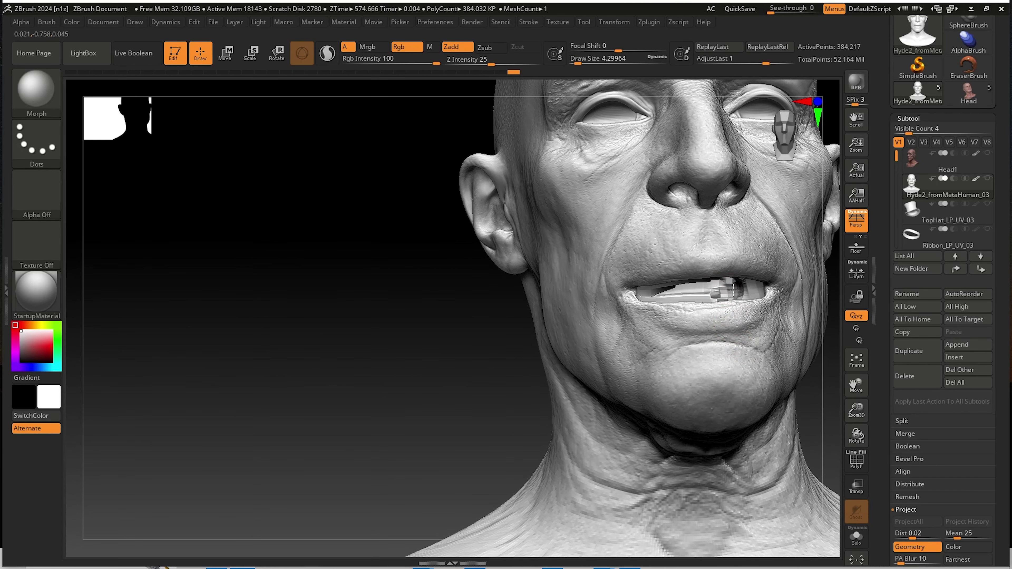
left_click_drag(734, 291, 725, 290)
key("space")
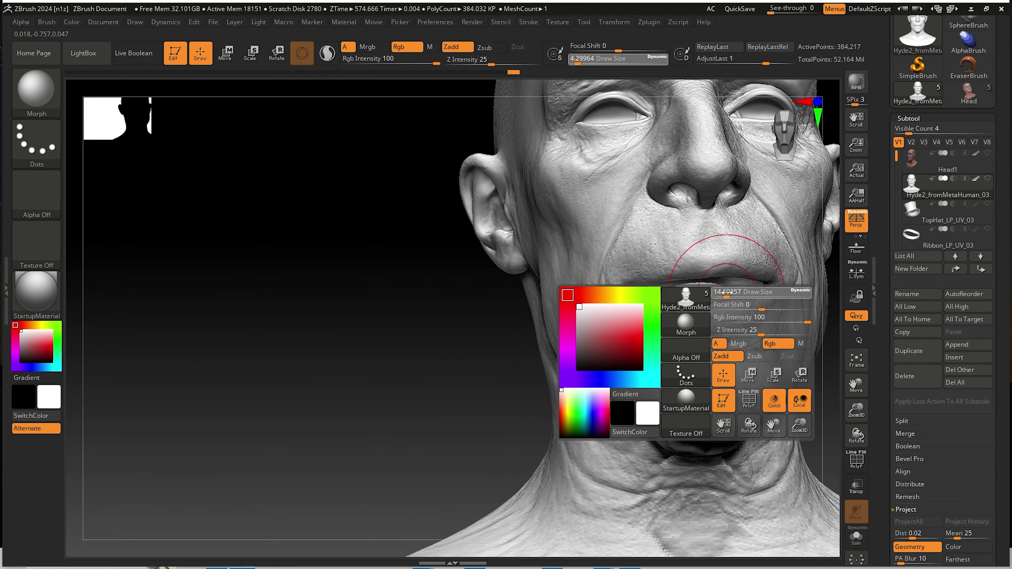
right_click_drag(729, 290, 737, 286)
key("shift+f")
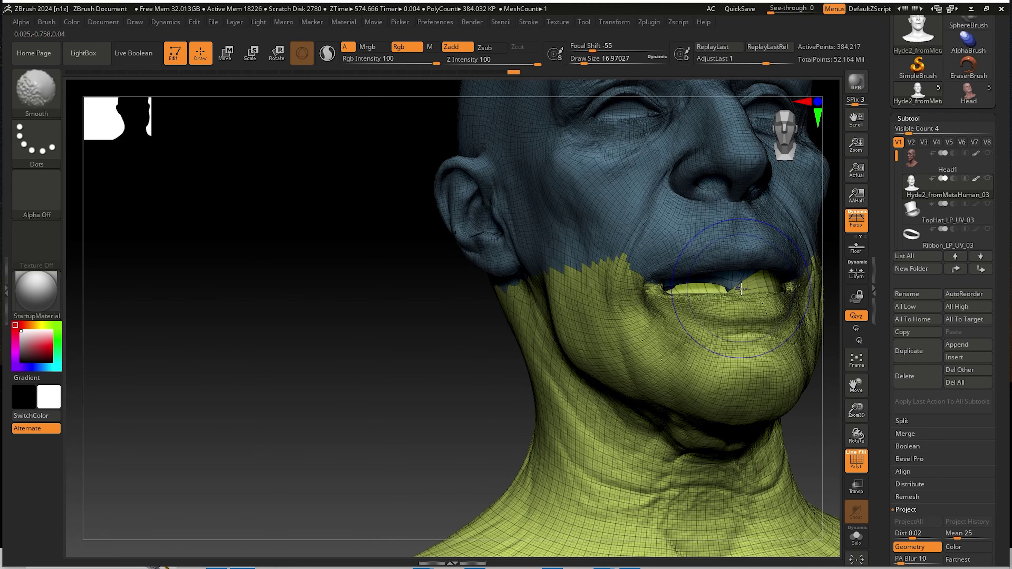
key("shift+f")
mouse_move(733, 285)
right_mouse_down()
mouse_move(638, 279)
mouse_move(606, 294)
mouse_move(605, 305)
mouse_move(722, 348)
mouse_move(596, 362)
mouse_move(686, 369)
right_mouse_up()
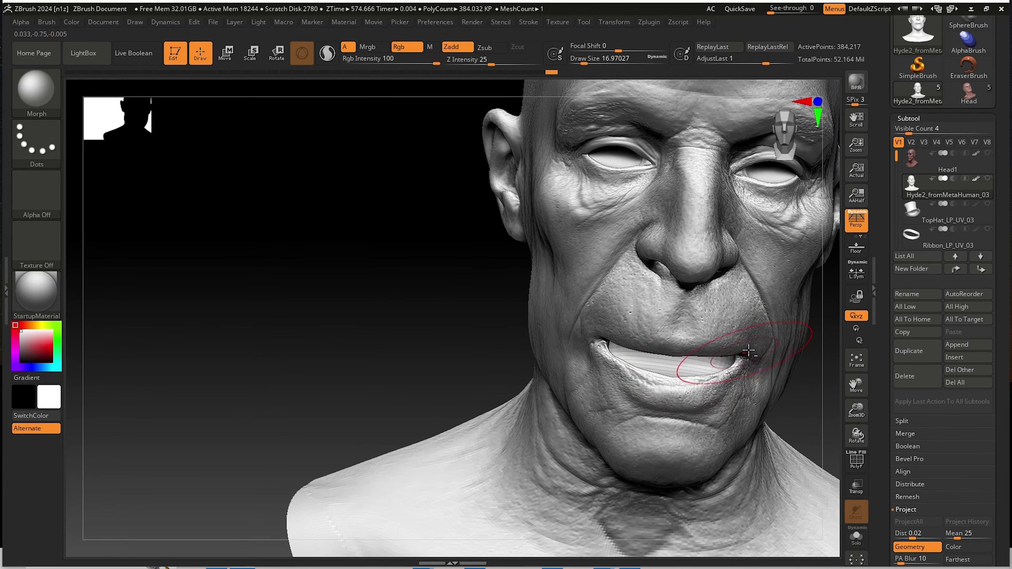
right_click_drag(749, 350, 702, 331)
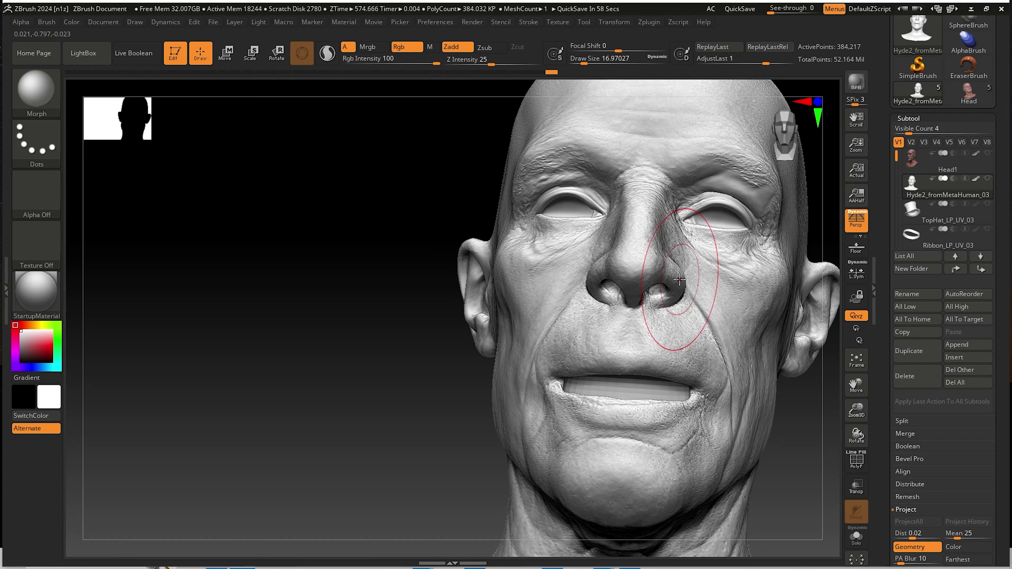
Isolate the area around both eyes of the head and frame it, with the Morph brush draw size reduced to about 8.4.
right_click_drag(669, 399, 601, 429)
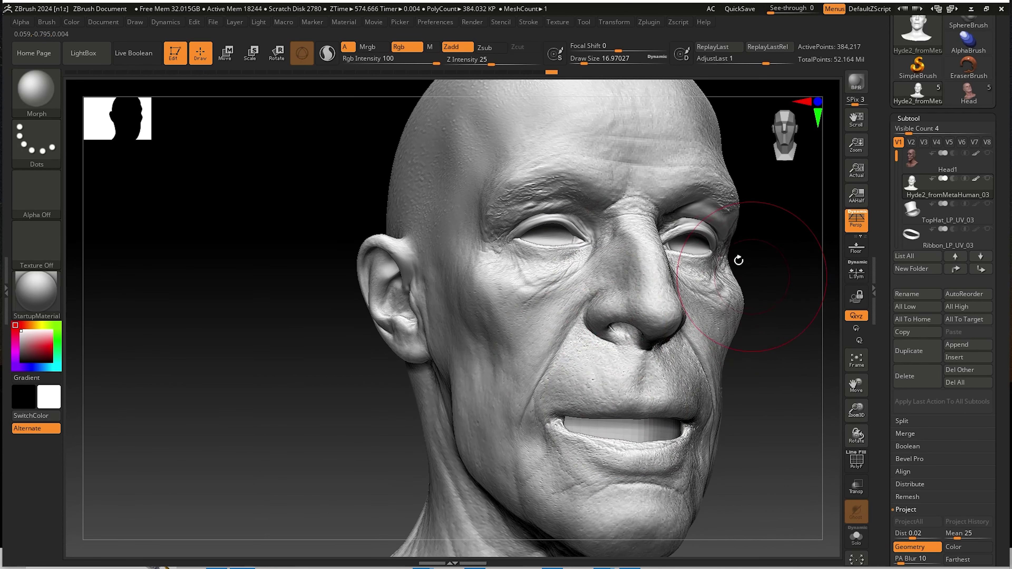
right_click_drag(604, 303, 585, 332)
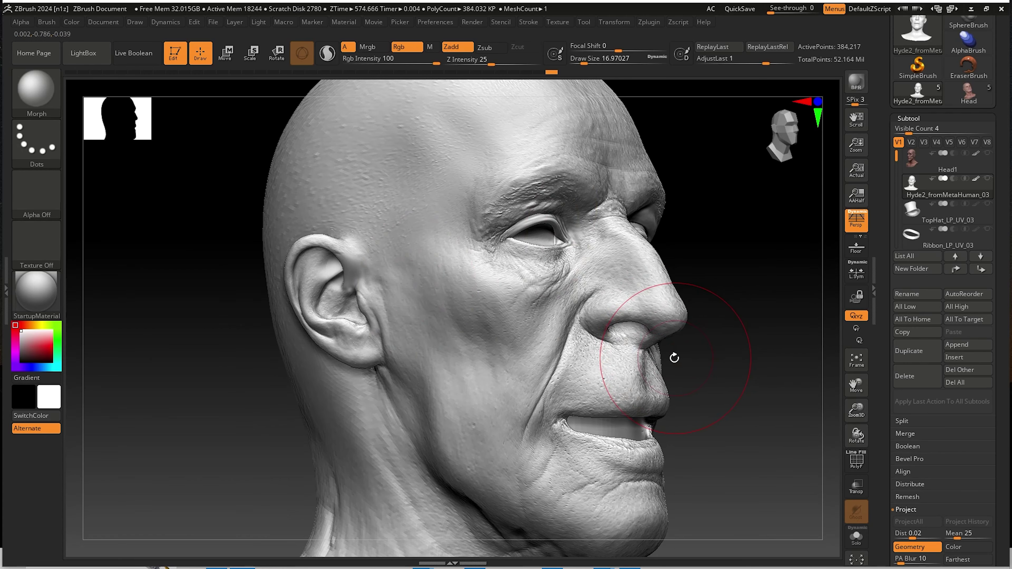
right_click_drag(673, 358, 669, 321)
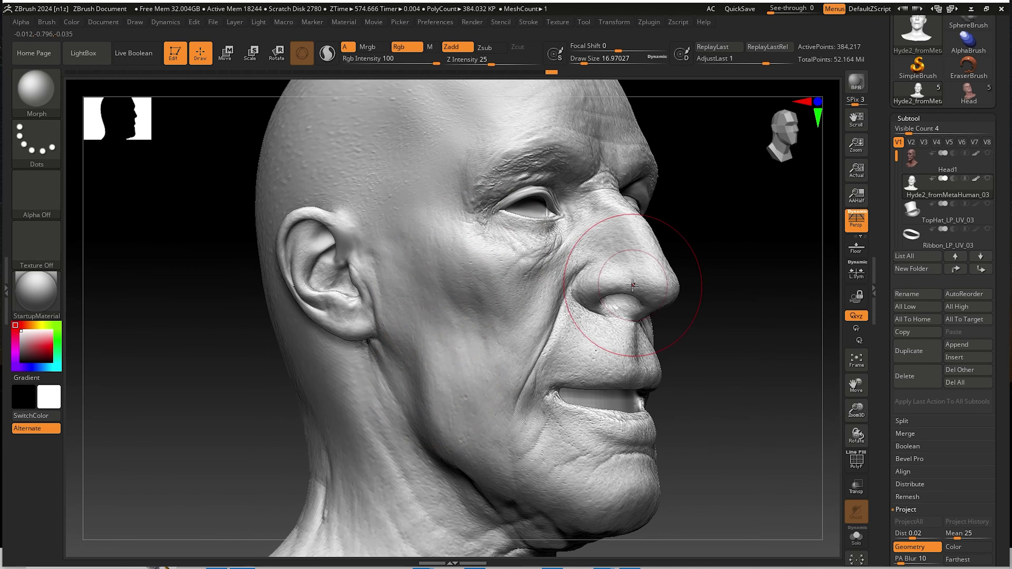
left_click_drag(716, 297, 644, 312)
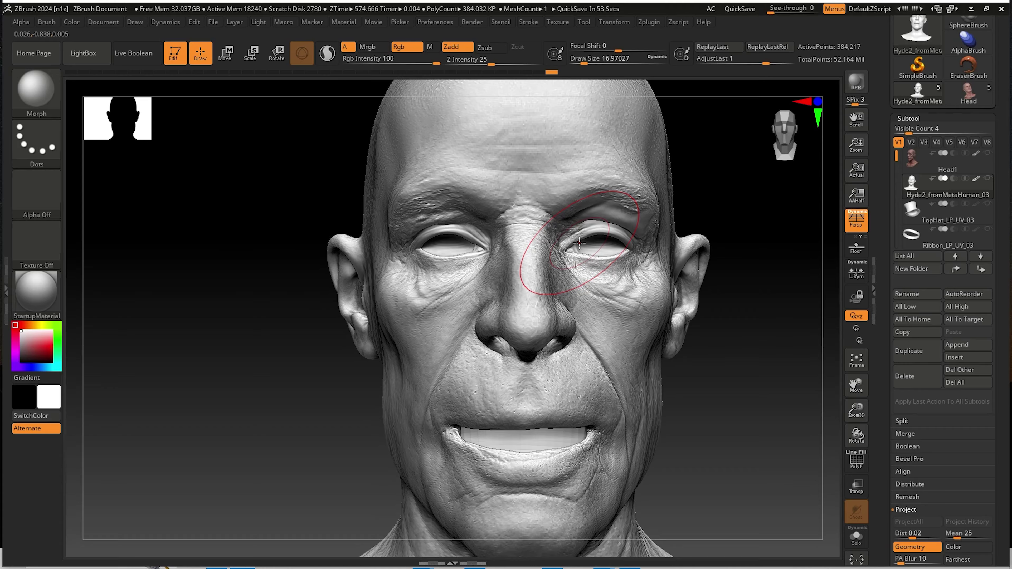
mouse_move(734, 230)
left_mouse_down()
mouse_move(685, 247)
mouse_move(651, 312)
mouse_move(550, 323)
mouse_move(498, 259)
left_mouse_up()
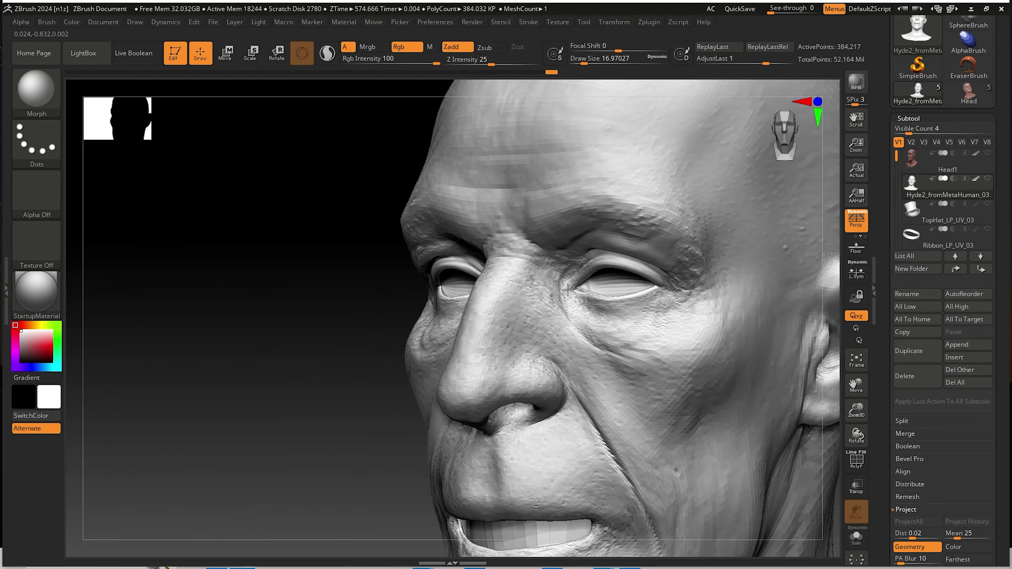
left_click_drag(496, 181, 500, 281, "shift")
left_click_drag(448, 196, 682, 367, "ctrl+shift")
right_click_drag(608, 316, 607, 302)
key("space")
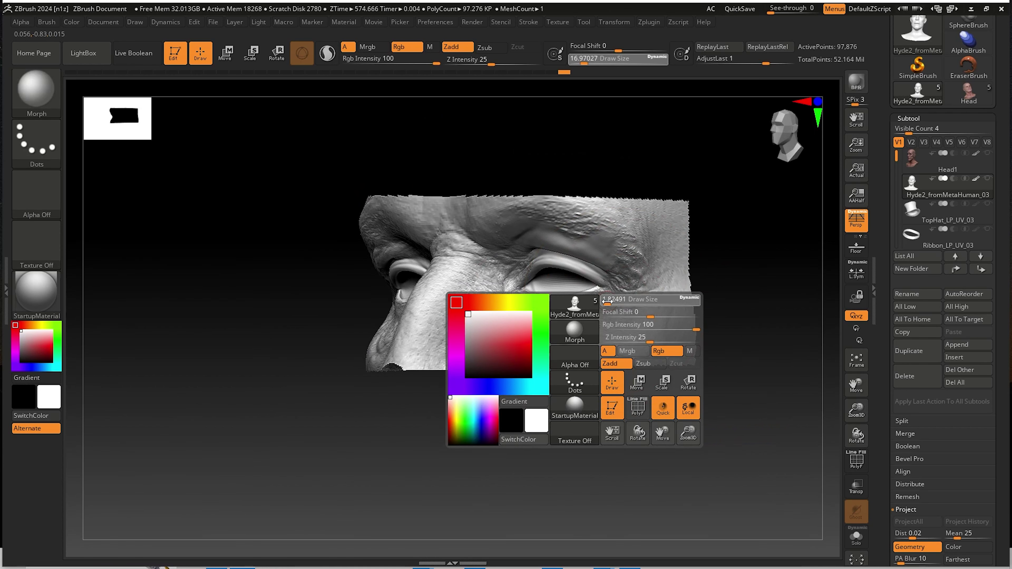
key("f")
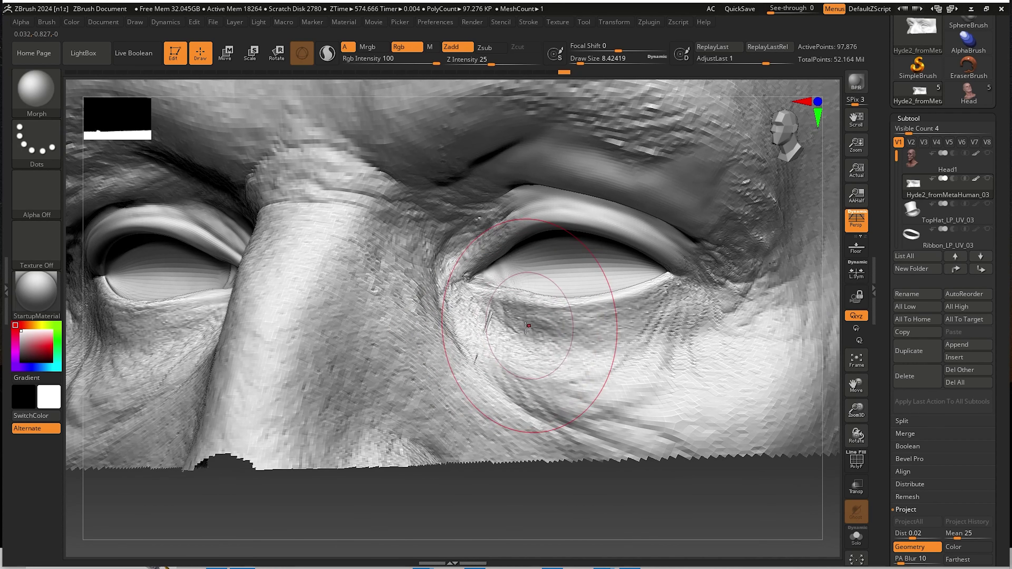
Clean the small spikes below the inner corner of the character's left eye with the Morph brush at draw size 2.19, and unhide the whole head.
key("space")
left_click_drag(573, 336, 542, 336)
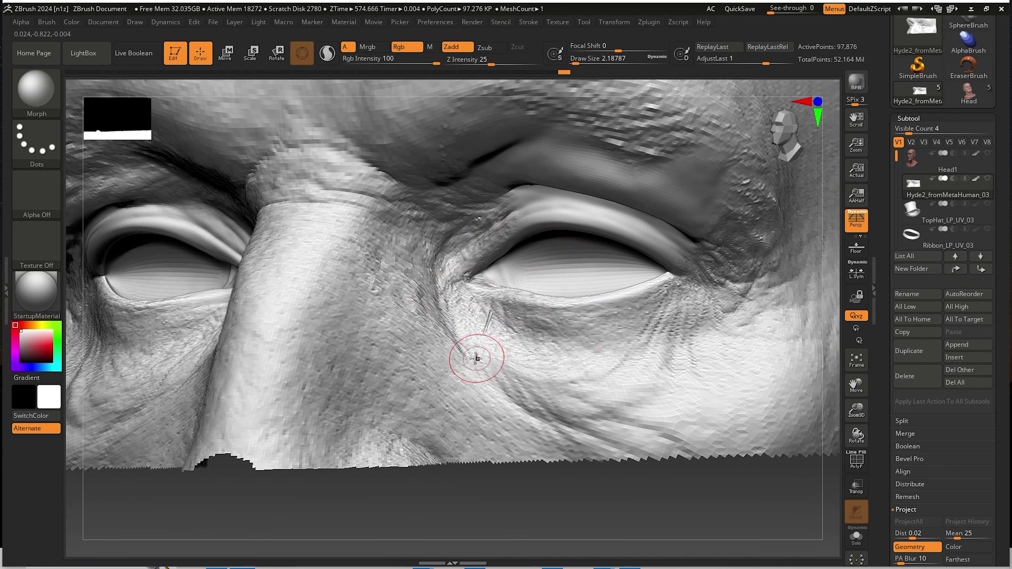
right_click_drag(585, 318, 546, 348)
right_click_drag(526, 203, 667, 200)
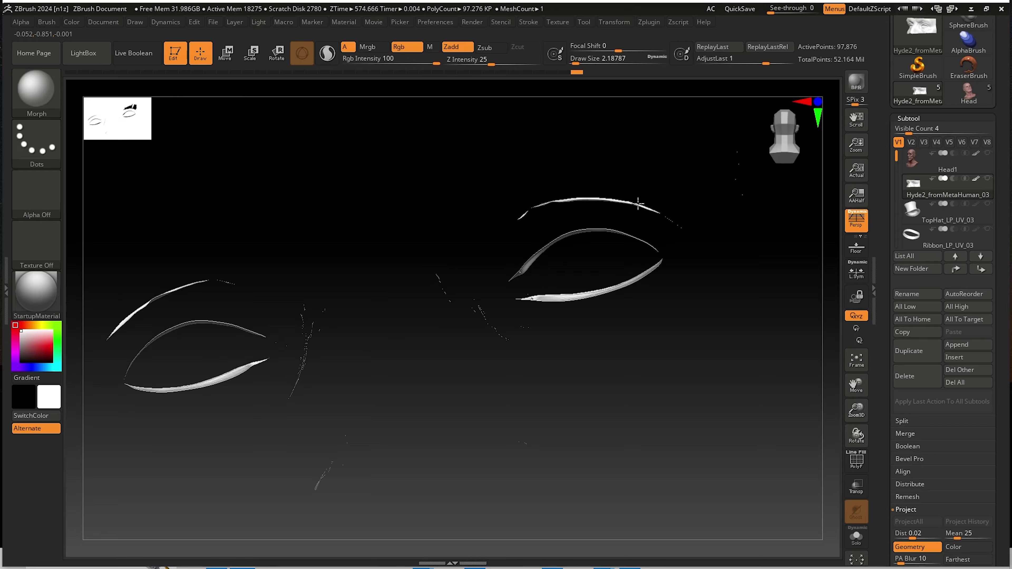
mouse_move(652, 223)
right_mouse_down()
mouse_move(510, 312)
mouse_move(718, 226)
mouse_move(576, 207)
mouse_move(609, 189)
mouse_move(575, 195)
mouse_move(645, 180)
right_mouse_up()
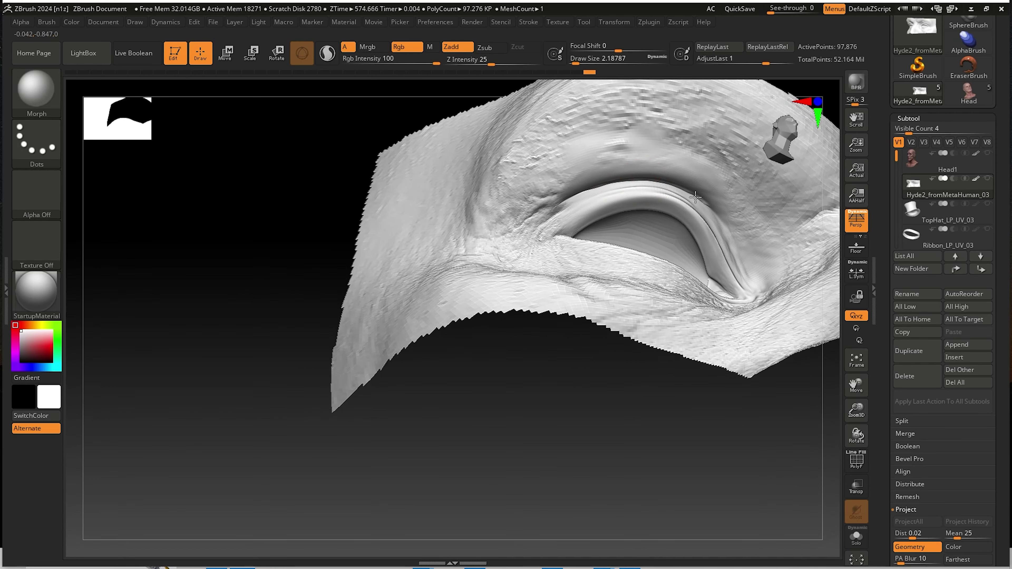
mouse_move(695, 200)
right_mouse_down()
mouse_move(788, 298)
mouse_move(702, 223)
right_mouse_up()
mouse_move(701, 223)
right_mouse_down()
mouse_move(533, 219)
mouse_move(638, 269)
mouse_move(732, 226)
right_mouse_up()
left_click(733, 240, "ctrl+shift")
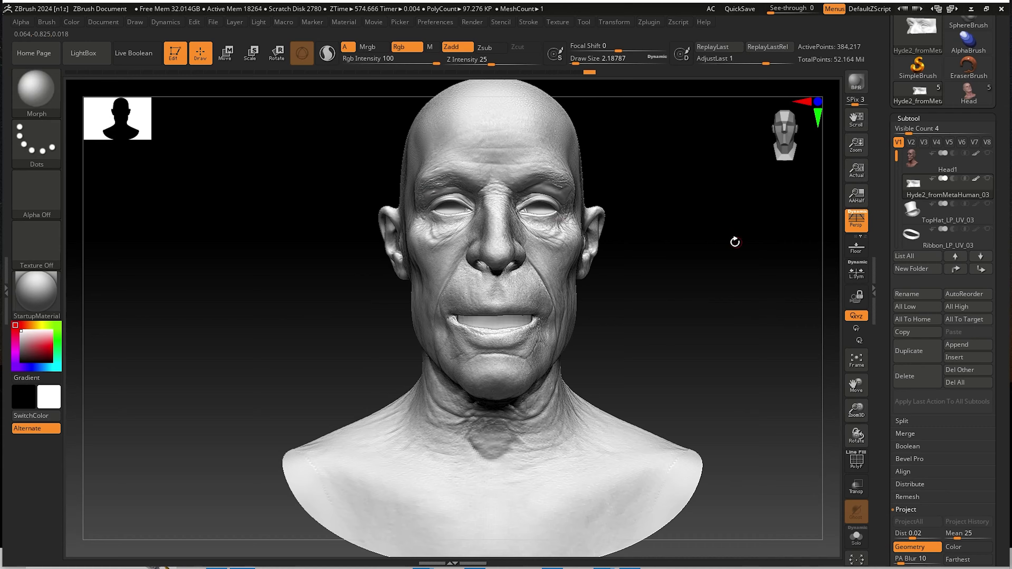
Lower the MetaHuman head to the subdivision level with about 24,000 points and start saving the tool under a new name.
right_click_drag(711, 322, 752, 335)
right_click_drag(723, 288, 746, 238, "alt")
left_click_drag(883, 132, 880, 217)
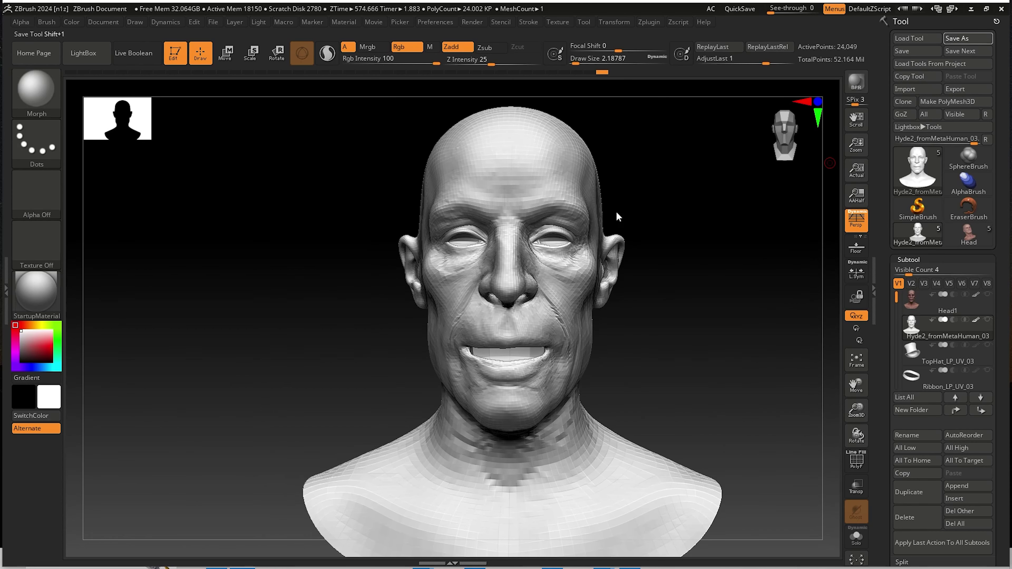
key("shift+1")
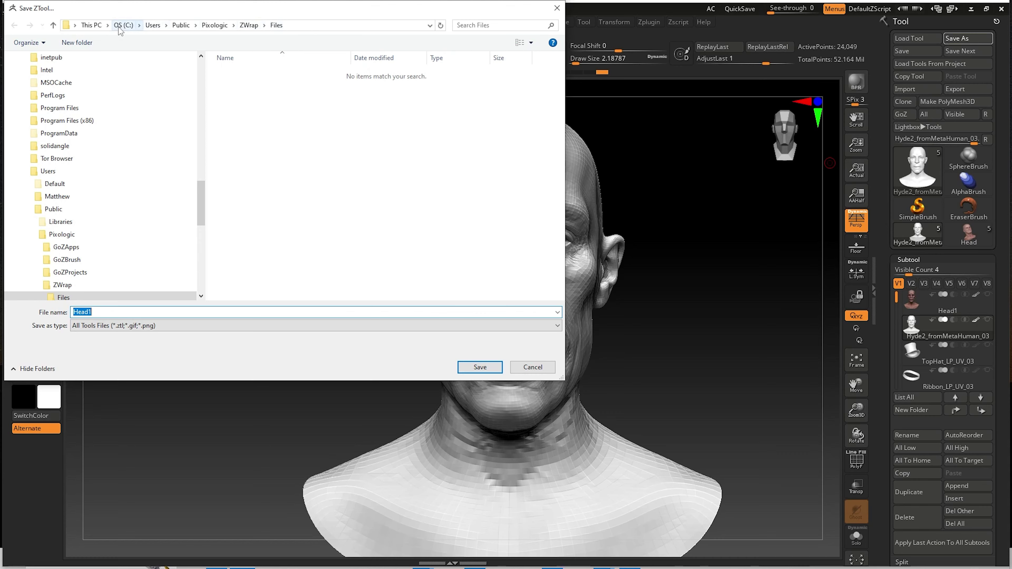
Set the save location to Google Drive3 > My Youtube Channel > Transfering Scan Textures to MetaHuman on Local Disk (D:).
left_click(91, 25)
left_click(410, 213)
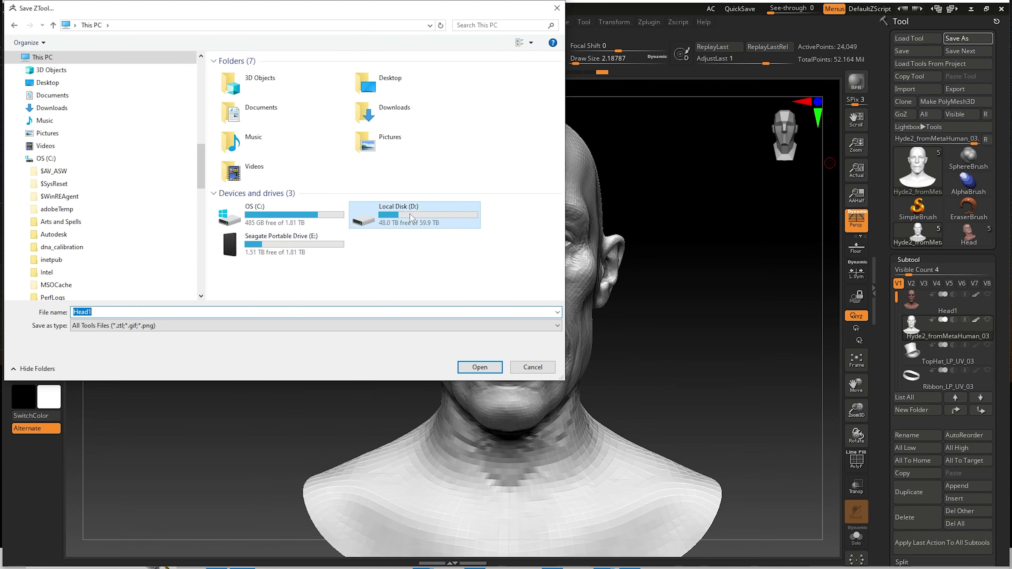
double_click(409, 214)
scroll(294, 217, "down", 7)
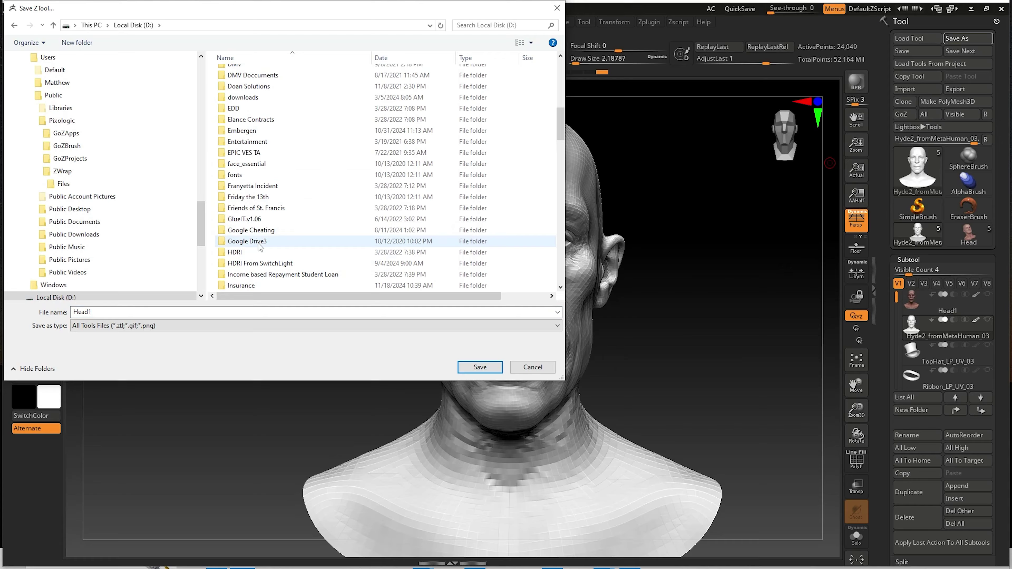
double_click(259, 242)
scroll(257, 245, "down", 5)
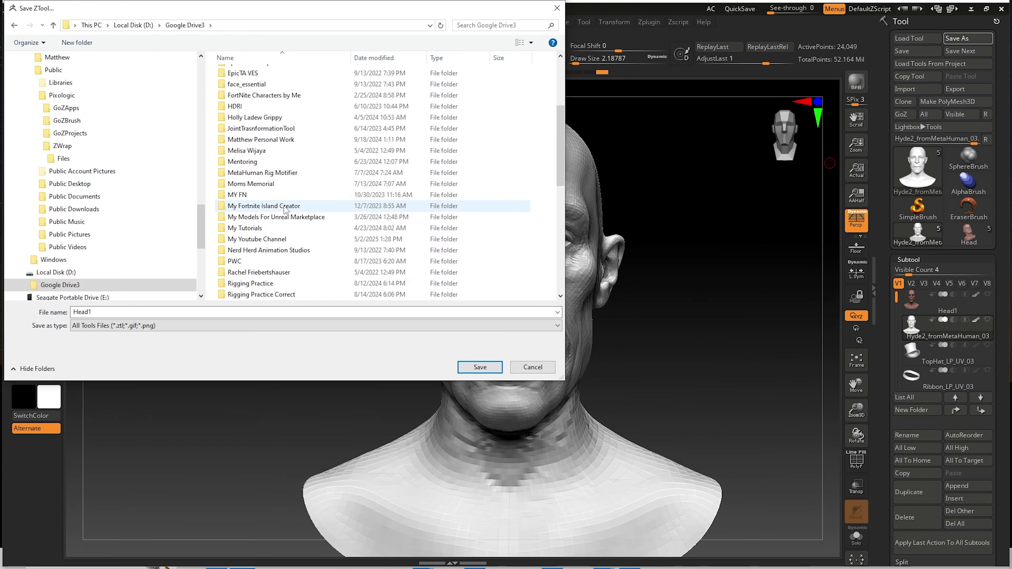
double_click(256, 241)
double_click(261, 117)
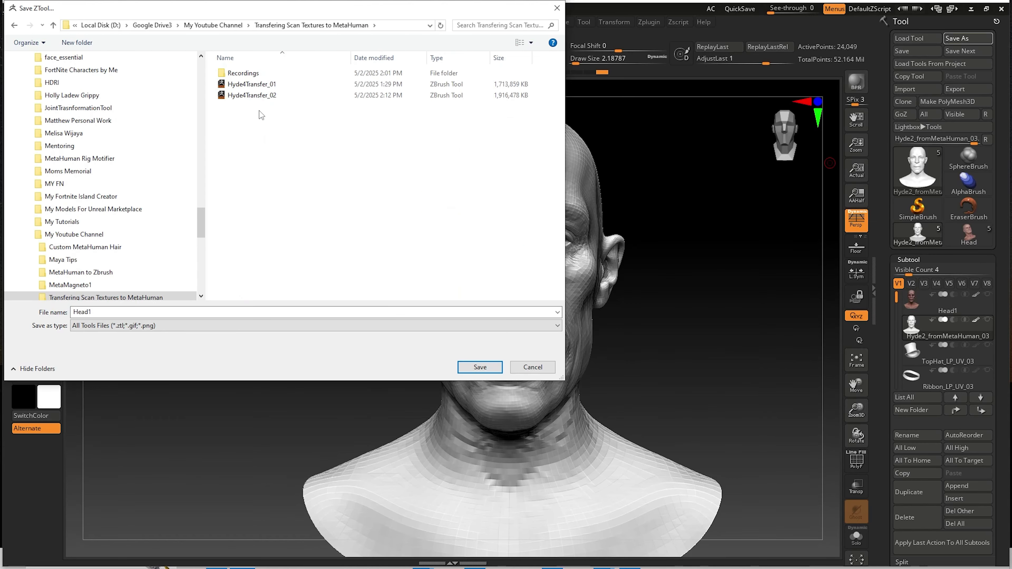
Save the tool as Hyde4Transfer_03, basing the file name on the existing Hyde4Transfer_02.
left_click(261, 96)
left_click(148, 312)
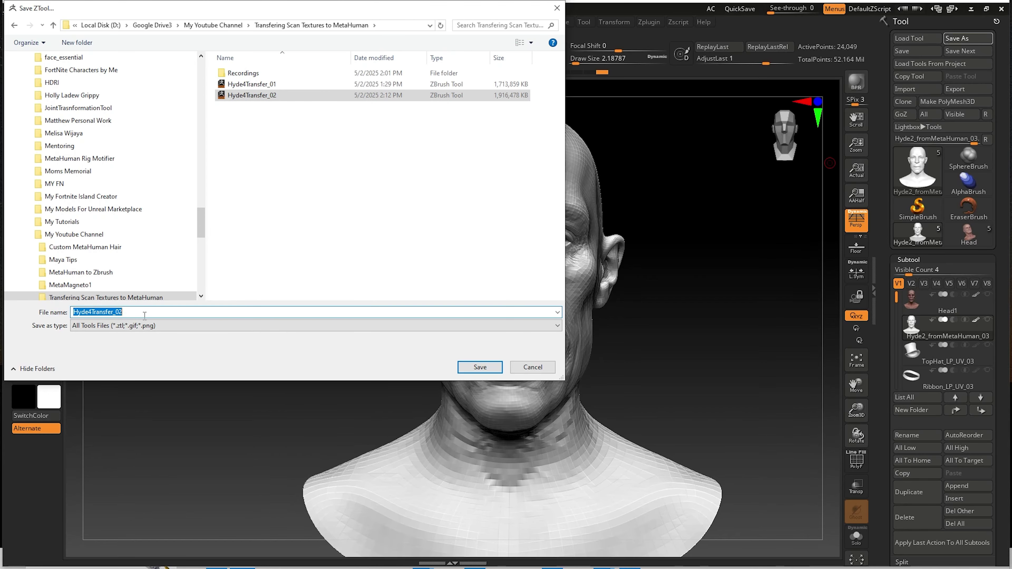
left_click(128, 314)
type("3")
key("Return")
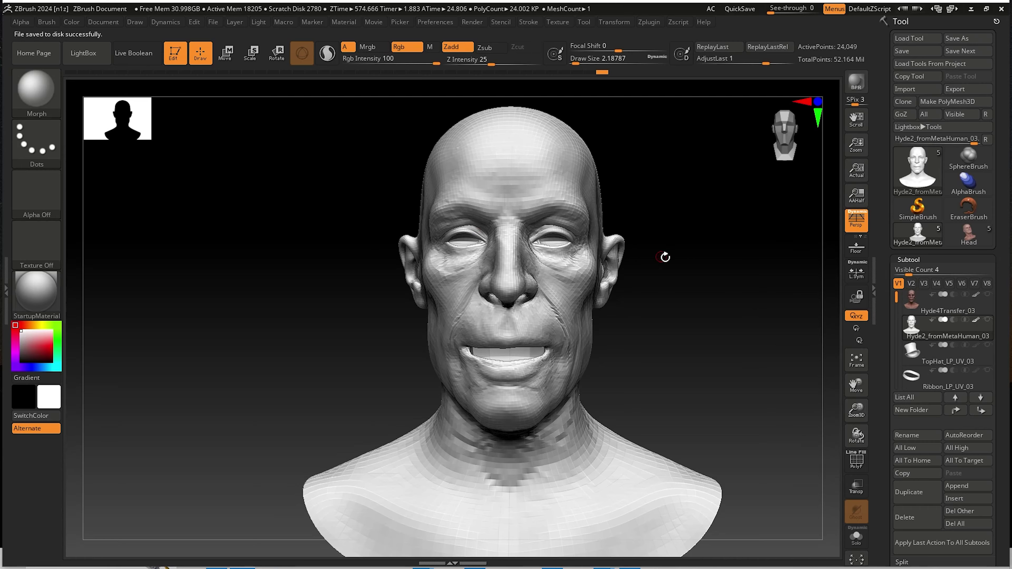
Raise the Hyde2_fromMetaHuman_03 head by three subdivision levels, to about 1.536 million points.
mouse_move(691, 303)
left_mouse_down()
mouse_move(610, 294)
mouse_move(619, 319)
mouse_move(500, 316)
left_mouse_up()
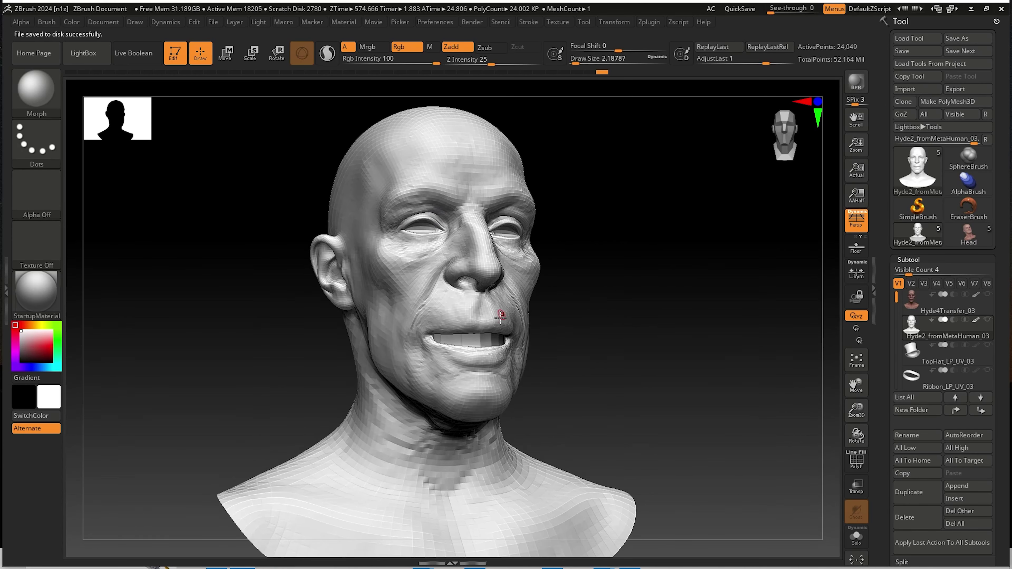
left_click_drag(634, 333, 621, 336)
key("d")
key("d")
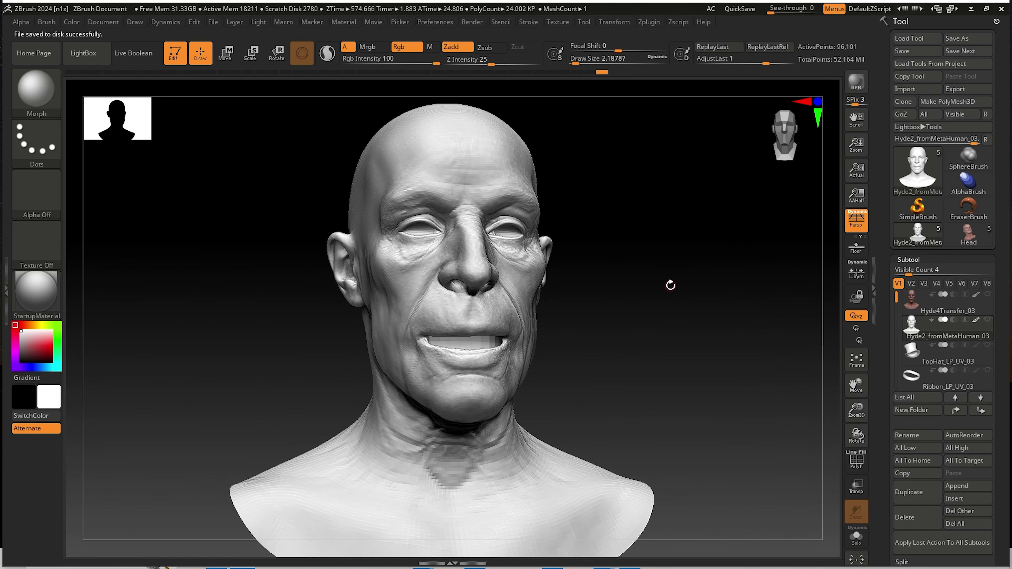
key("d")
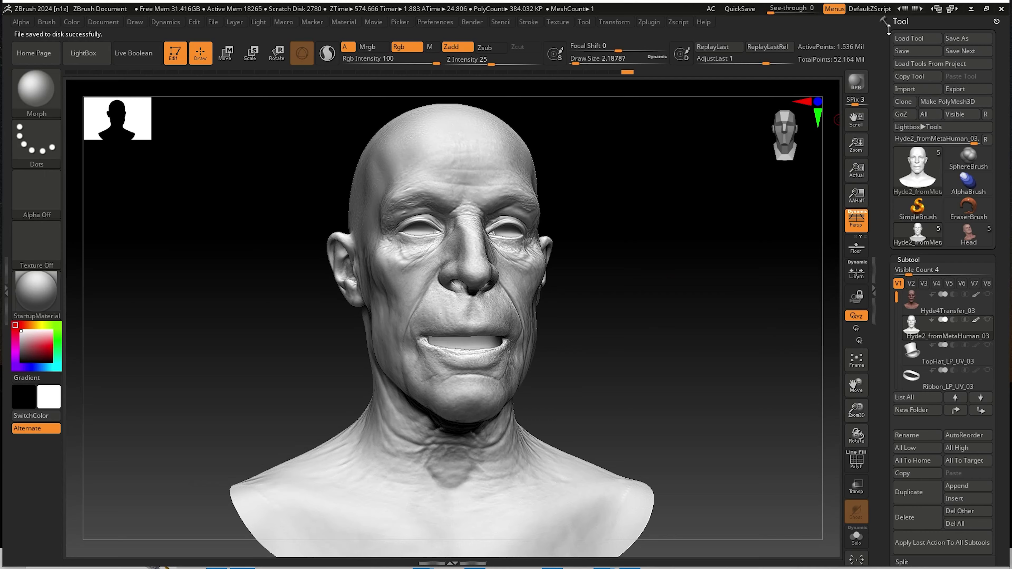
Show and select the Hyde4Transfer_03 source head and raise it by four subdivision levels, to about 3.177 million points.
left_click(916, 305)
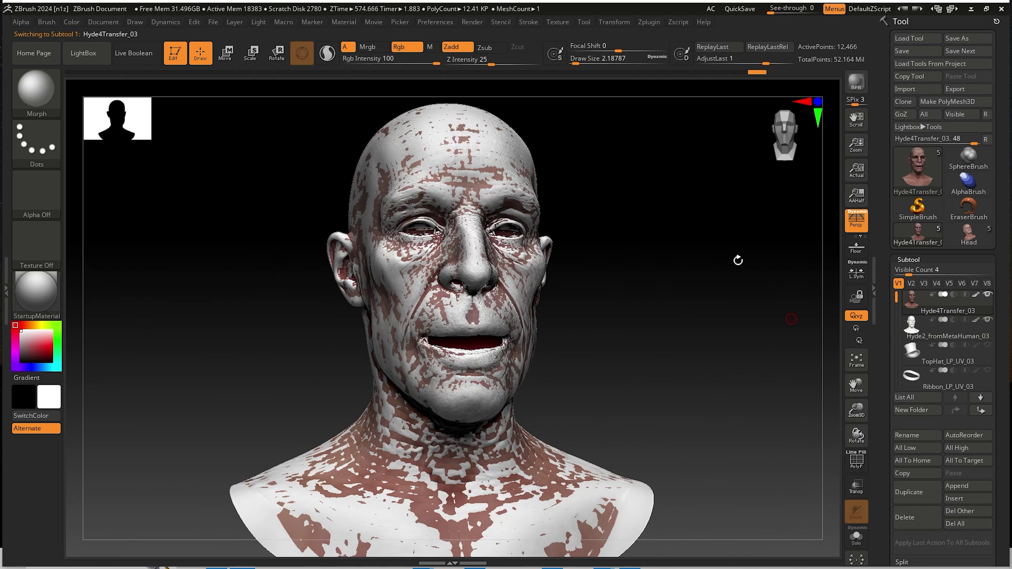
key("d")
key("d")
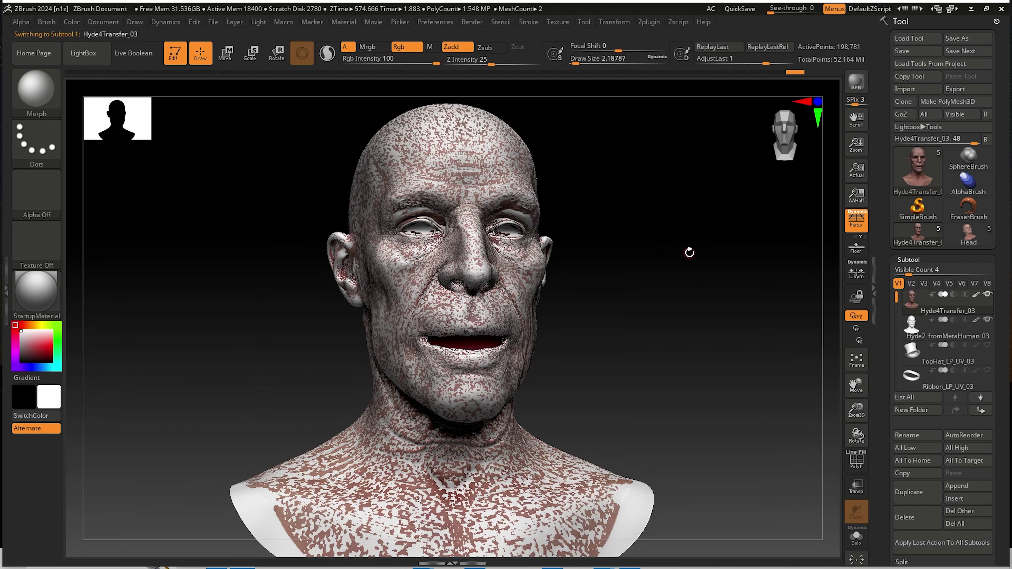
key("d")
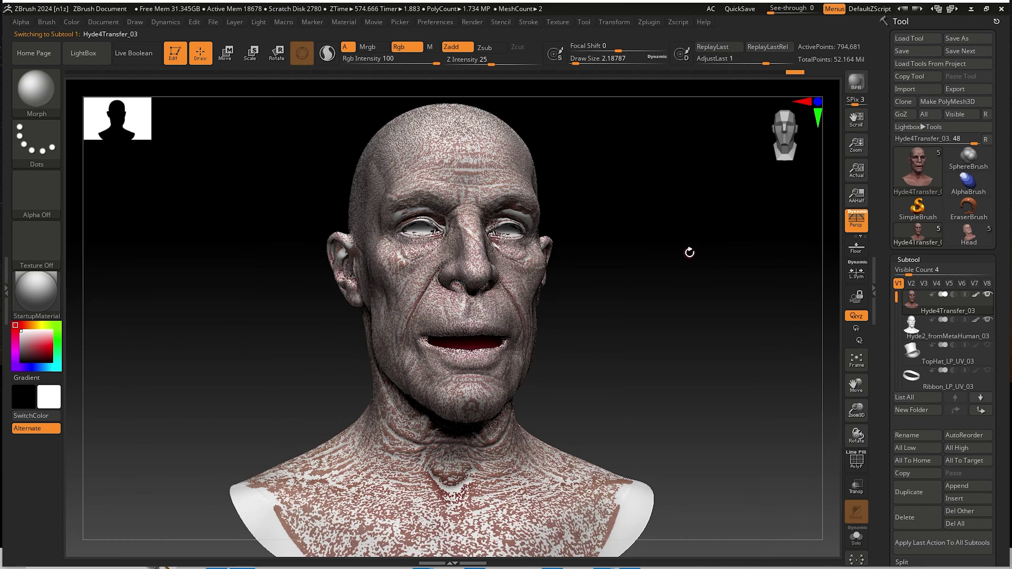
key("d")
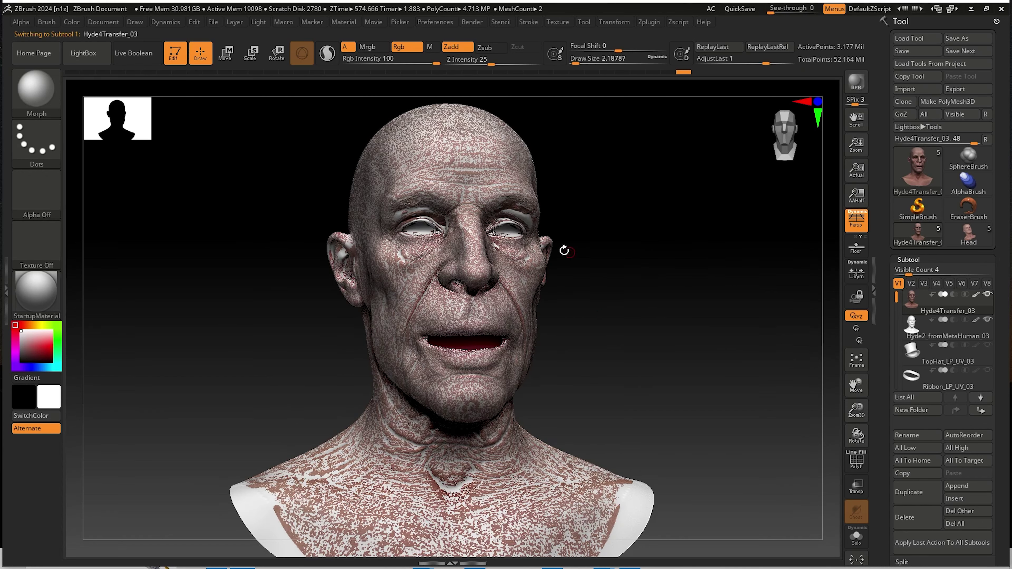
Select Hyde2_fromMetaHuman_03 and project all detail from the source head onto it with a distance of 0.02.
left_click(921, 335)
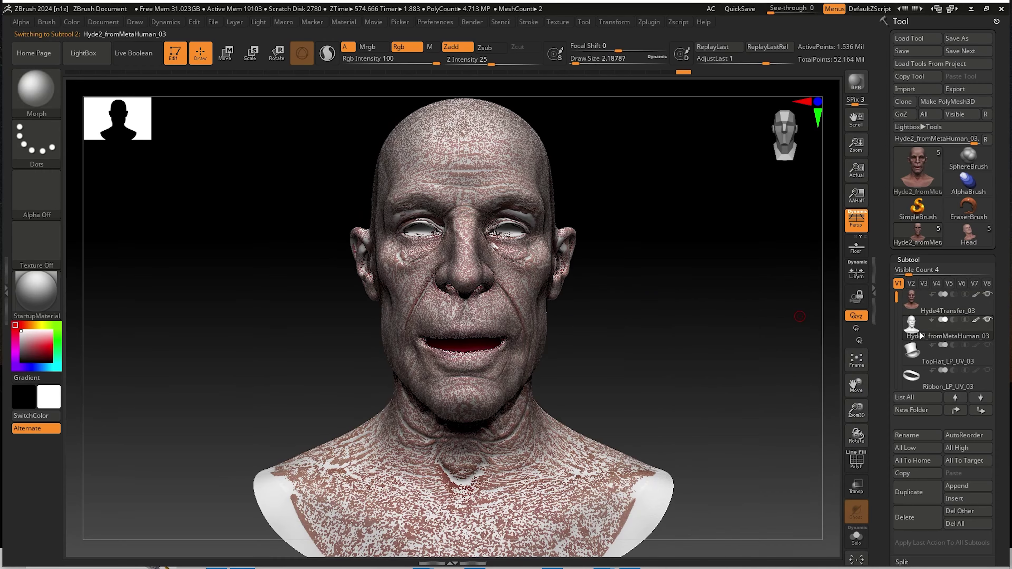
left_click_drag(888, 382, 878, 324)
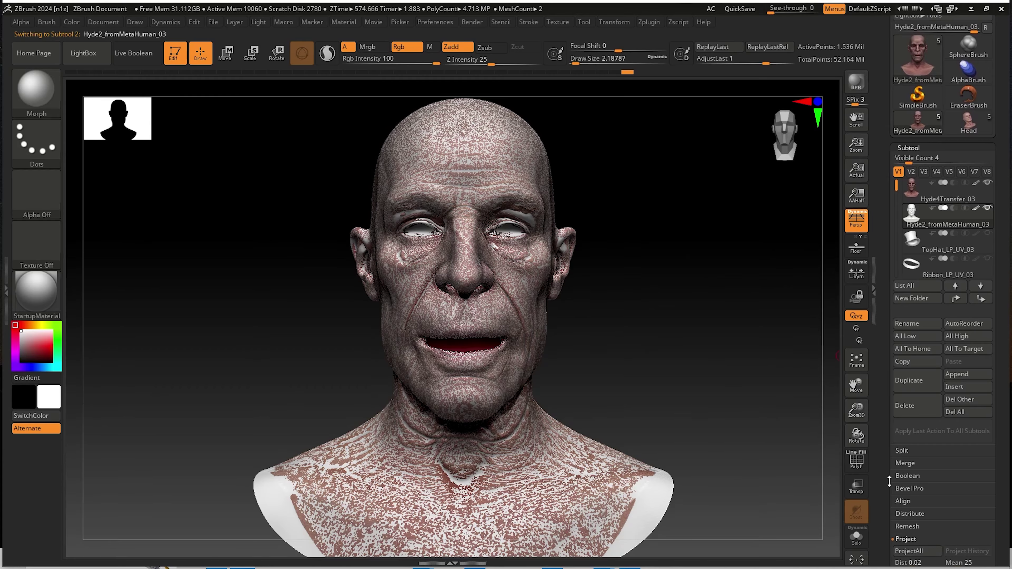
left_click_drag(889, 482, 887, 366)
left_click(918, 439)
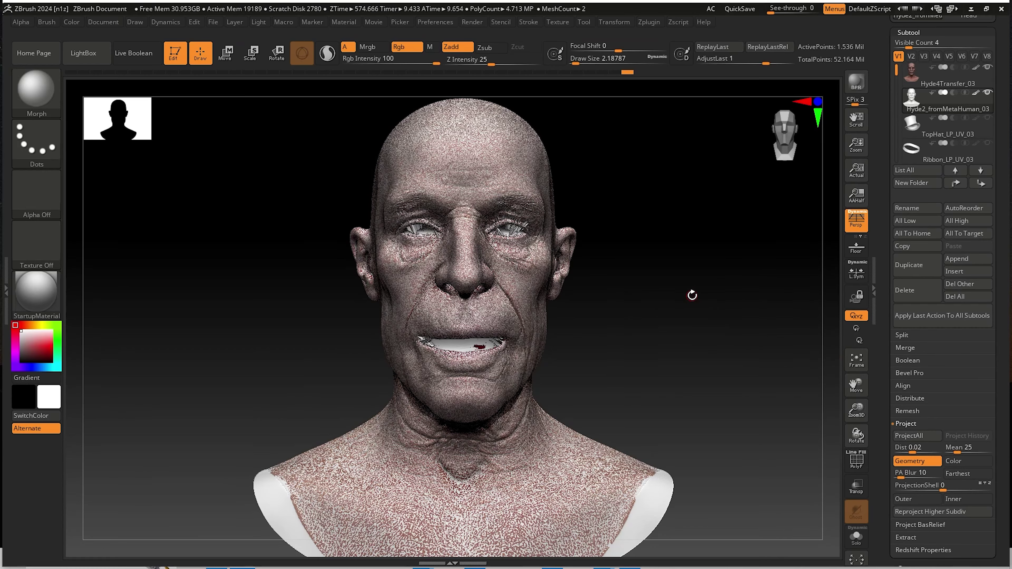
Check the projected eyes, ears and mouth for spikes and hide the Hyde4Transfer_03 source head.
right_click_drag(608, 307, 542, 319)
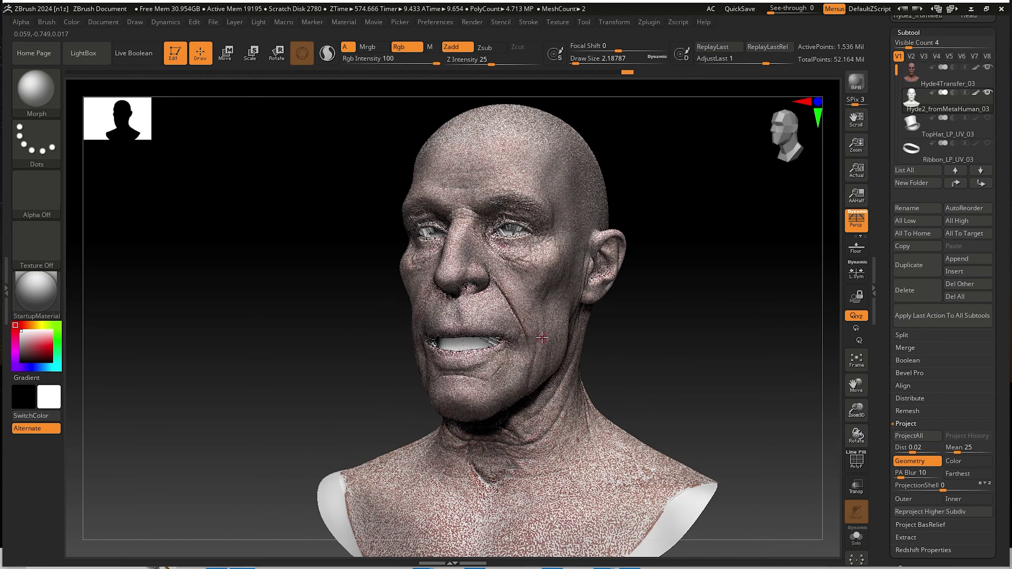
right_click_drag(480, 343, 551, 366, "ctrl")
right_click_drag(493, 344, 532, 334)
right_click_drag(595, 298, 605, 354, "alt")
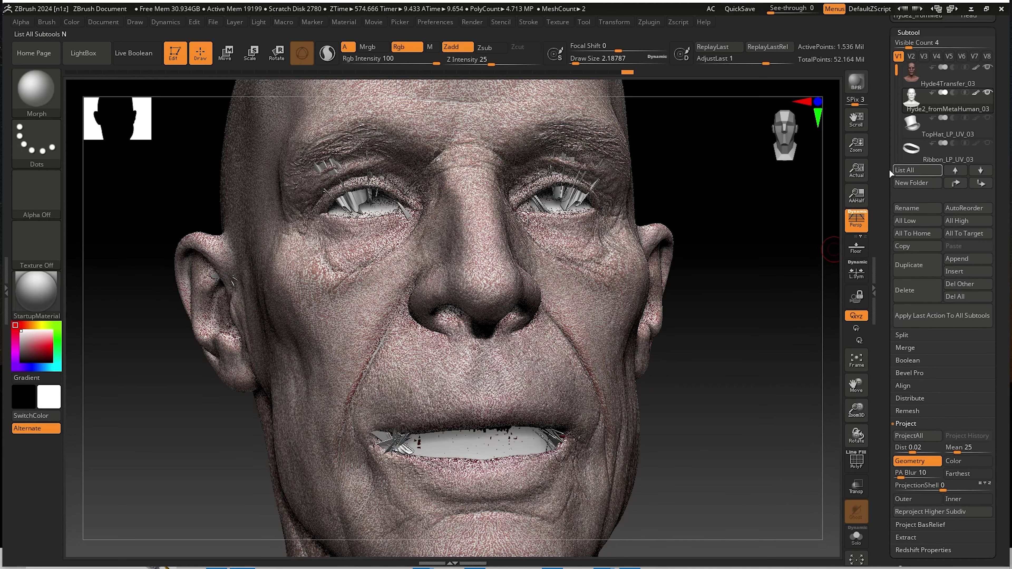
left_click_drag(892, 175, 893, 241)
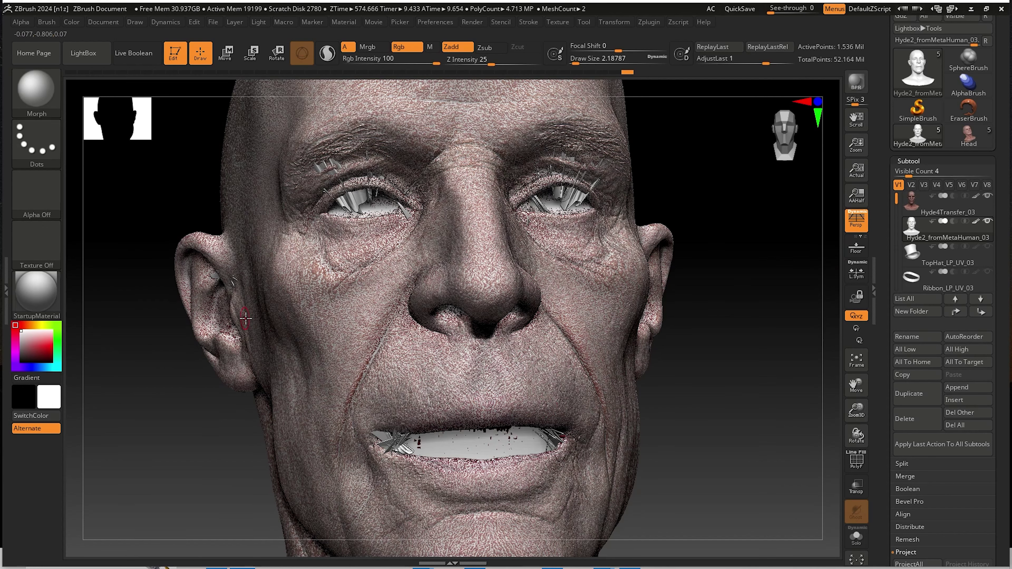
right_click_drag(246, 319, 498, 312)
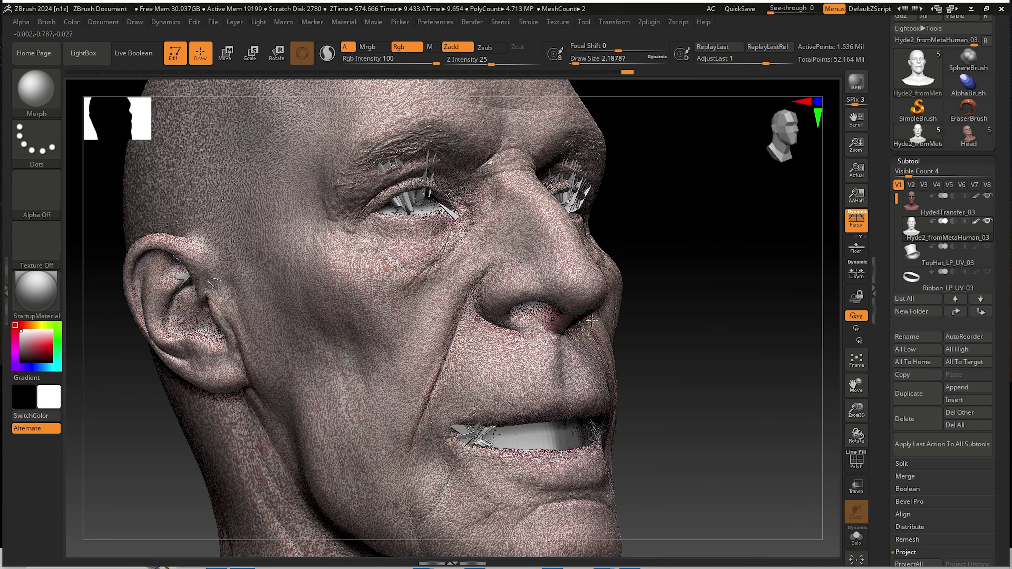
left_click(988, 222)
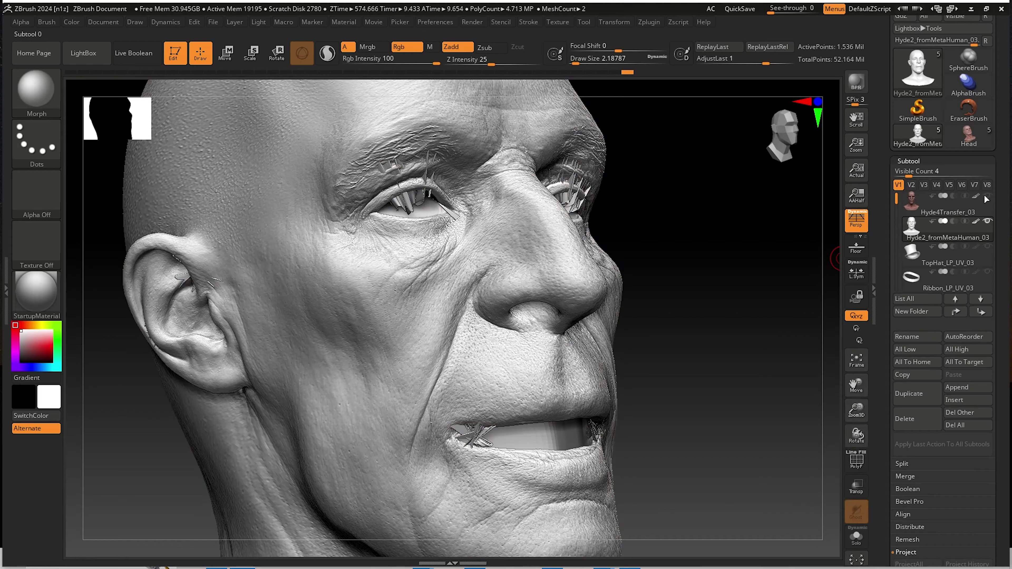
Isolate the mouth region and restore the spiked inner surface of one mouth corner with the Morph brush.
right_click_drag(689, 310, 624, 364)
left_click_drag(529, 437, 357, 318, "ctrl+shift")
right_click_drag(472, 350, 405, 353)
key("space")
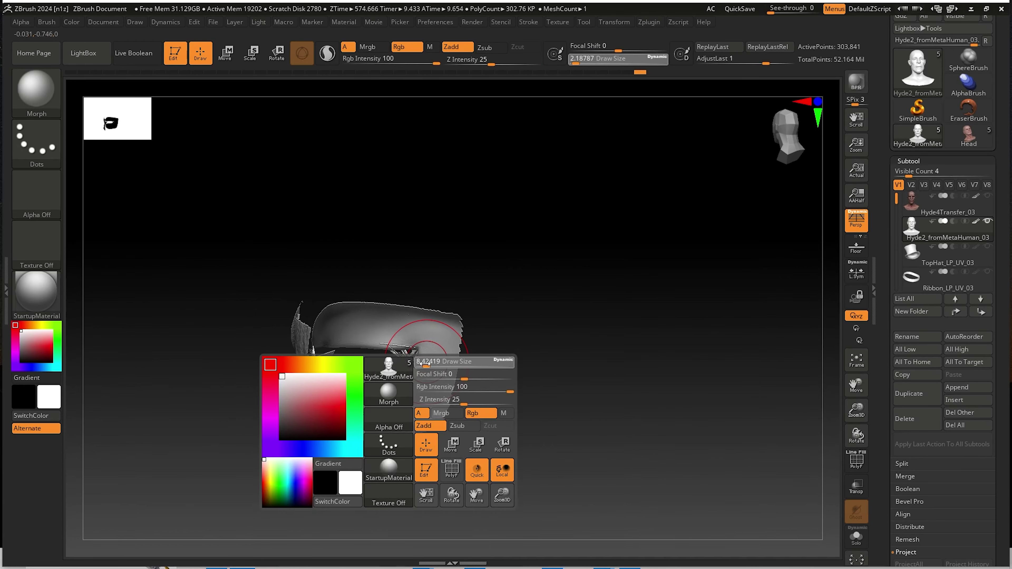
mouse_move(399, 344)
left_mouse_down()
mouse_move(399, 370)
mouse_move(407, 357)
left_mouse_up()
right_click_drag(399, 356, 246, 354)
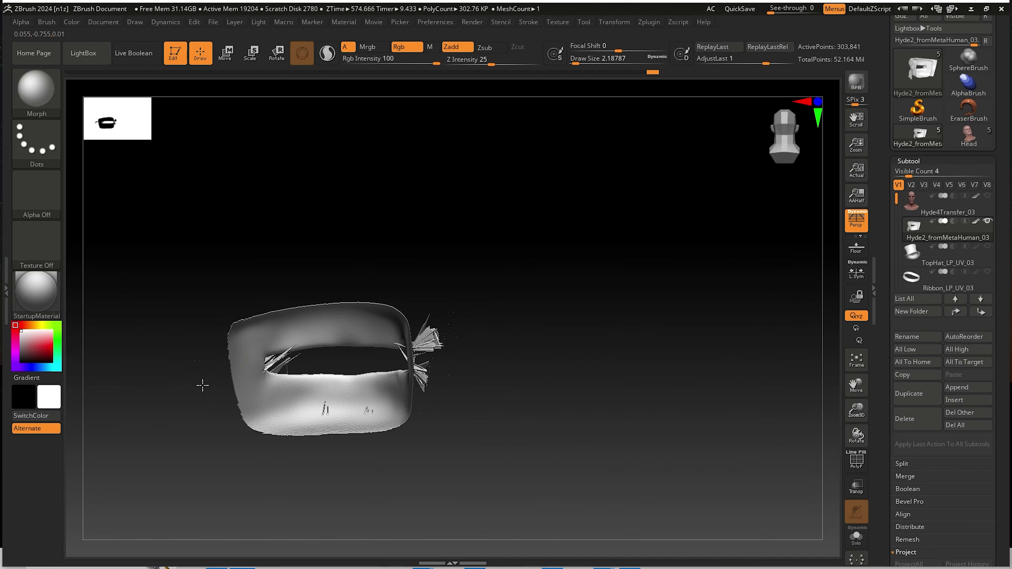
left_click_drag(202, 386, 207, 383)
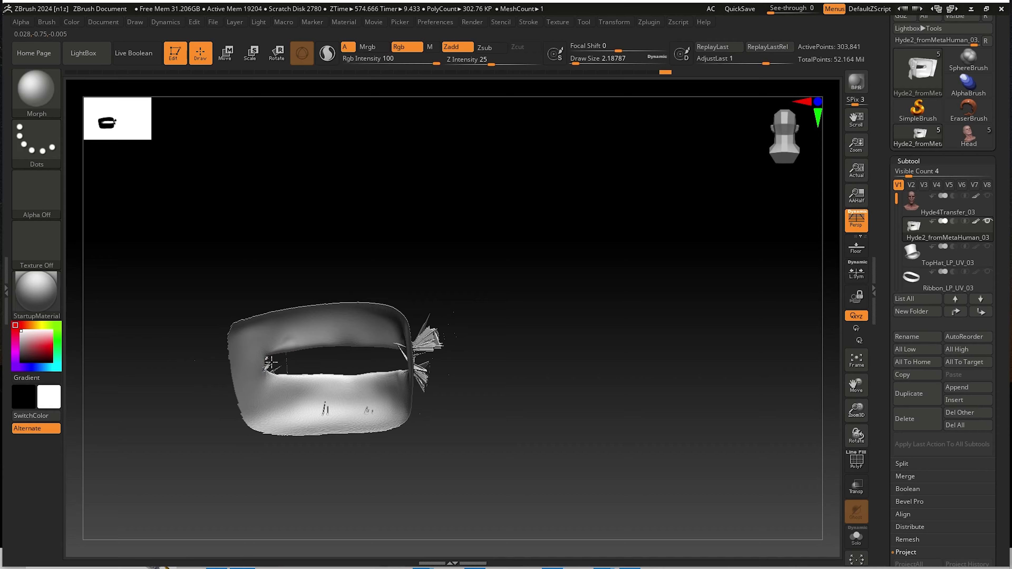
Remove the small spikes on the inner side of the lower lip with Morph brush strokes.
left_click_drag(329, 406, 359, 411)
mouse_move(359, 412)
right_mouse_down()
mouse_move(379, 434)
mouse_move(542, 330)
mouse_move(544, 355)
mouse_move(341, 416)
mouse_move(316, 410)
right_mouse_up()
key("ctrl+z")
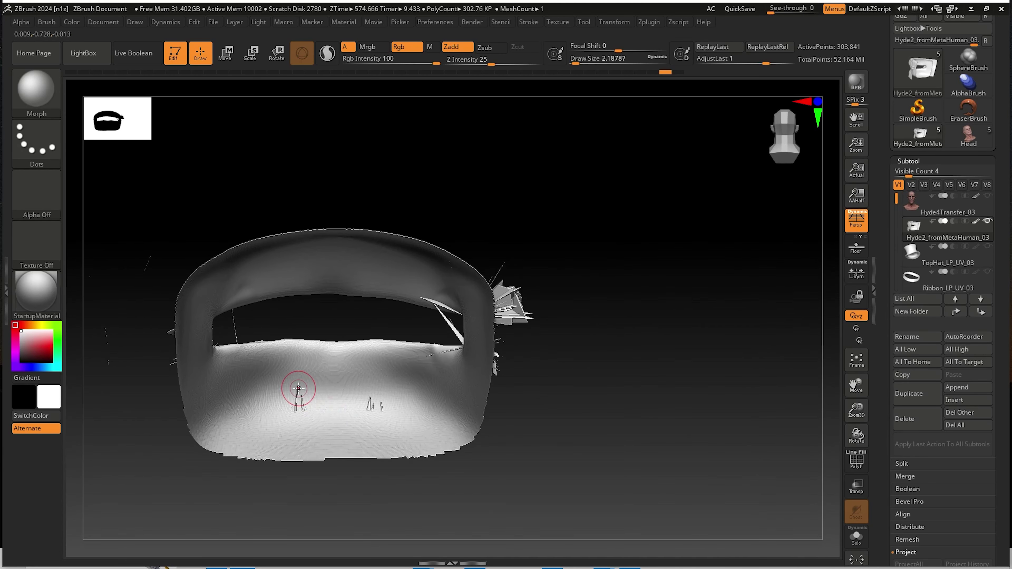
left_click_drag(294, 402, 299, 411)
mouse_move(300, 411)
right_mouse_down()
mouse_move(430, 401)
mouse_move(316, 411)
right_mouse_up()
mouse_move(314, 407)
left_mouse_down()
mouse_move(305, 419)
mouse_move(387, 408)
mouse_move(364, 404)
mouse_move(364, 413)
left_mouse_up()
right_click_drag(372, 419, 364, 412)
left_click_drag(365, 411, 304, 416)
Restore the spiked geometry inside the opposite mouth corner with the Morph brush.
mouse_move(489, 377)
right_mouse_down()
mouse_move(509, 329)
mouse_move(504, 299)
right_mouse_up()
left_click_drag(497, 297, 522, 335)
left_click_drag(491, 285, 494, 359)
right_click_drag(500, 368, 504, 350)
left_click_drag(502, 346, 498, 387)
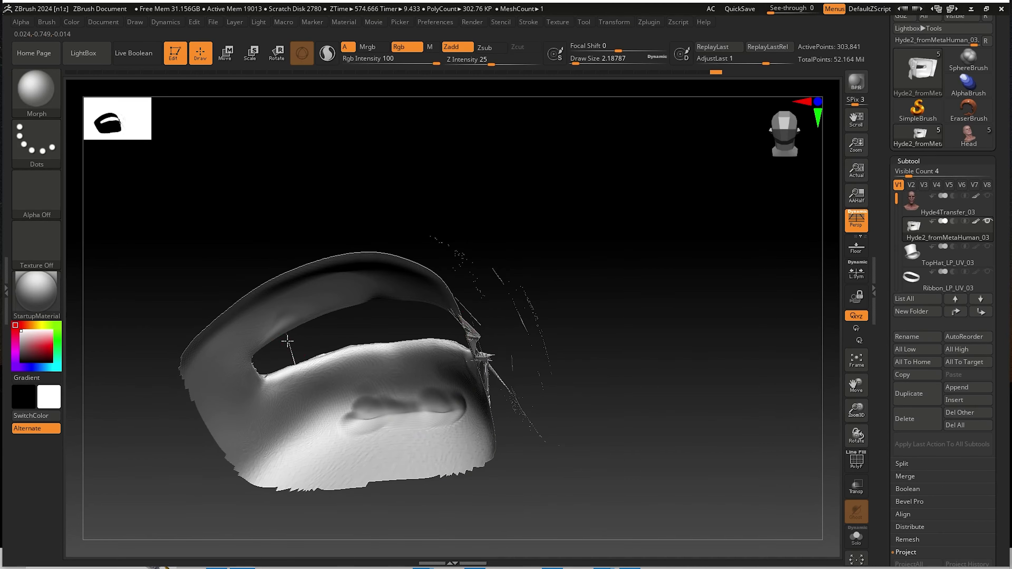
left_click_drag(294, 362, 287, 374)
Check both mouth corners from the front and show the full head again.
mouse_move(287, 374)
right_mouse_down()
mouse_move(339, 359)
mouse_move(344, 400)
right_mouse_up()
mouse_move(199, 347)
right_mouse_down("alt")
mouse_move(338, 358)
mouse_move(252, 341)
right_mouse_up("alt")
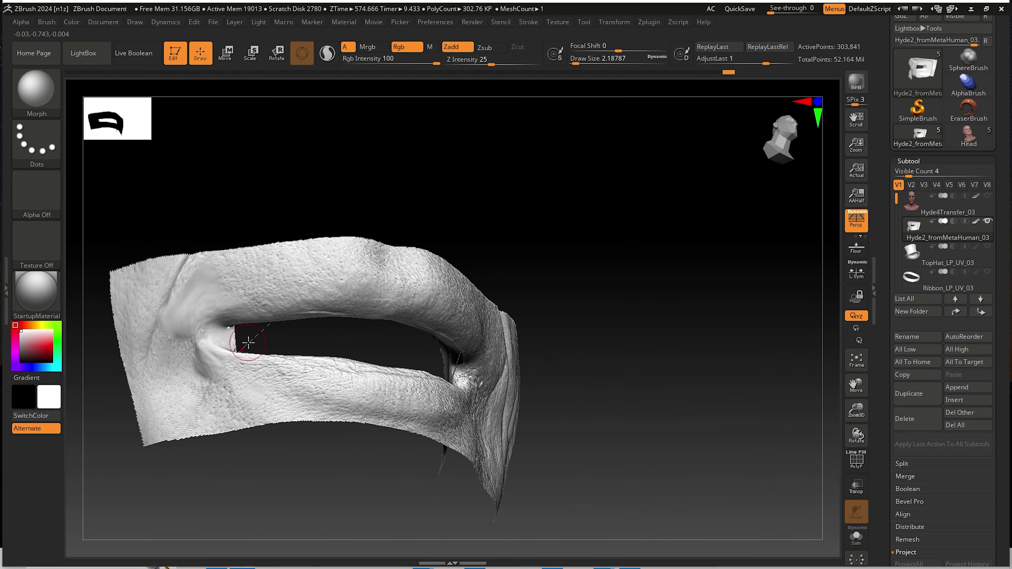
right_click_drag(478, 367, 454, 385)
right_click_drag(455, 384, 463, 403, "ctrl")
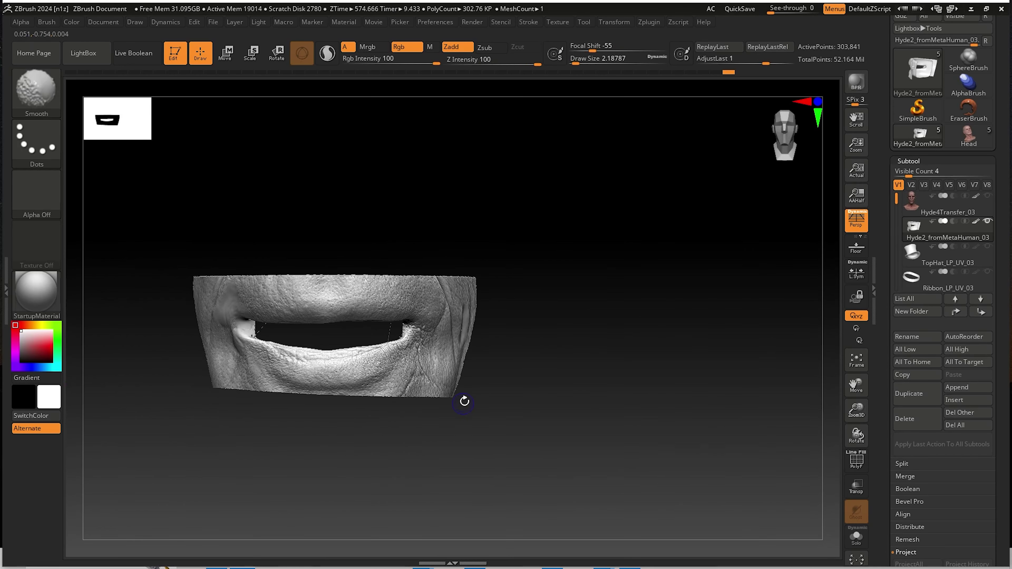
left_click(567, 357, "ctrl+shift")
Isolate the band of the face around both eyes for cleaning the eyelids.
mouse_move(491, 266)
right_mouse_down()
mouse_move(552, 375)
mouse_move(499, 336)
mouse_move(476, 332)
right_mouse_up()
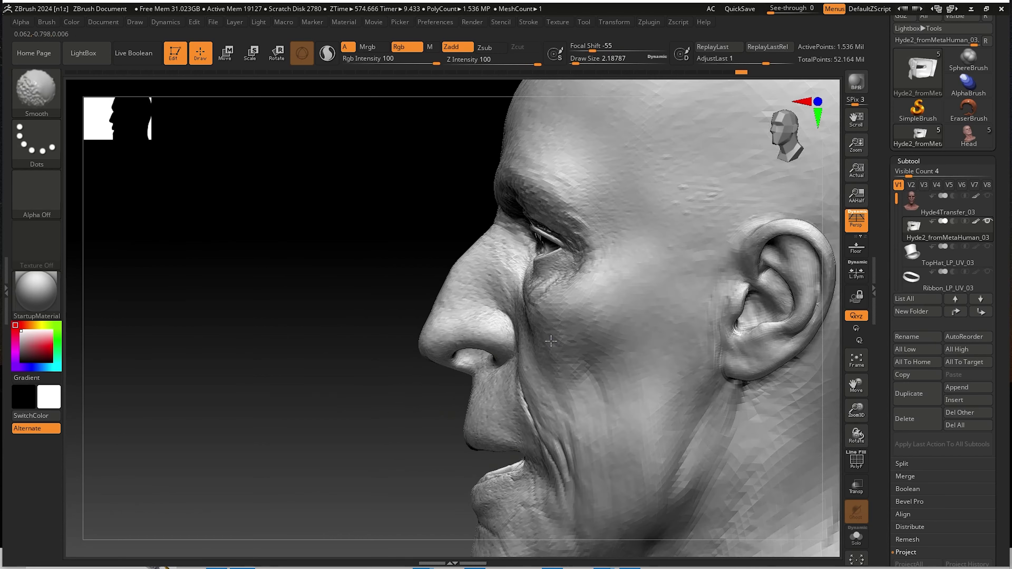
right_click_drag(567, 298, 496, 314, "alt")
left_click_drag(364, 203, 536, 350, "ctrl+shift")
right_click_drag(536, 350, 572, 308)
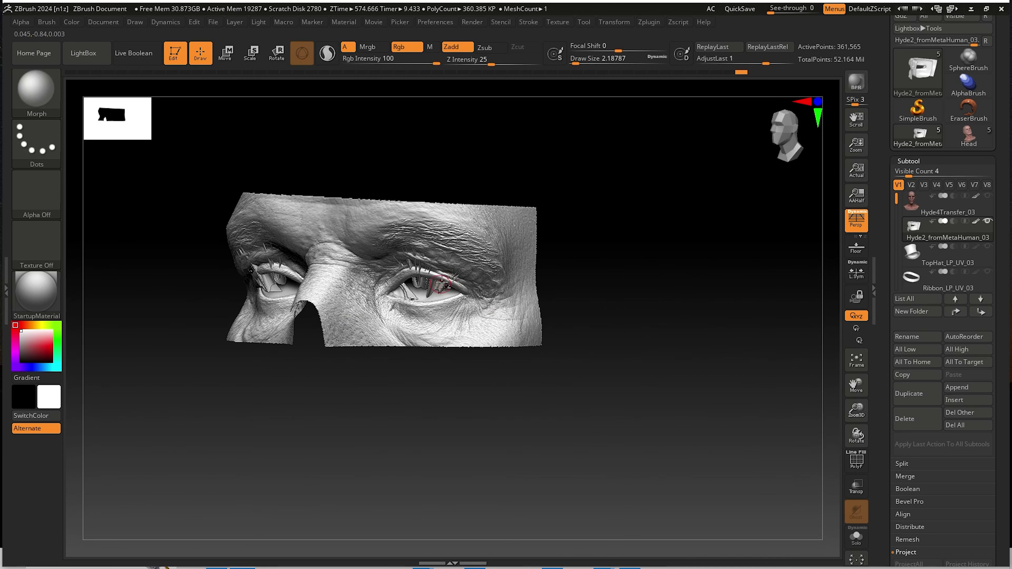
mouse_move(442, 283)
right_mouse_down("ctrl")
mouse_move(478, 300)
mouse_move(509, 281)
right_mouse_up("ctrl")
Restore the spiked upper eyelid geometry from inside the head with Morph brush strokes.
mouse_move(438, 297)
left_mouse_down()
mouse_move(400, 287)
mouse_move(374, 309)
mouse_move(332, 305)
mouse_move(334, 289)
mouse_move(350, 330)
left_mouse_up()
mouse_move(368, 286)
left_mouse_down()
mouse_move(406, 233)
mouse_move(388, 230)
mouse_move(458, 275)
mouse_move(454, 297)
left_mouse_up()
left_click(380, 294, "ctrl+shift")
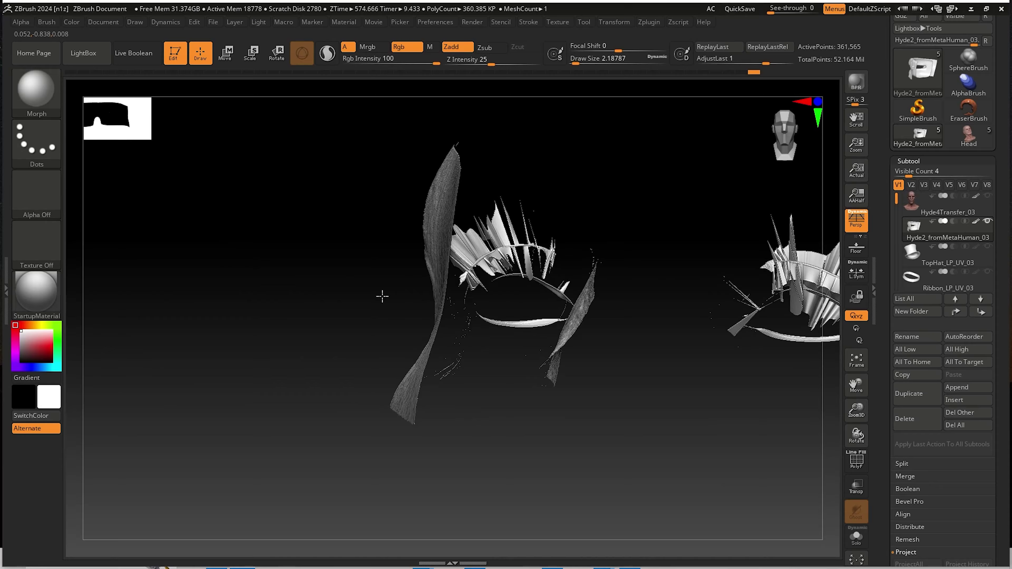
mouse_move(379, 294)
left_mouse_down()
mouse_move(474, 275)
mouse_move(510, 204)
mouse_move(503, 234)
mouse_move(480, 225)
mouse_move(450, 245)
mouse_move(466, 264)
mouse_move(546, 245)
mouse_move(522, 269)
mouse_move(562, 246)
mouse_move(571, 273)
left_mouse_up()
mouse_move(542, 235)
left_mouse_down()
mouse_move(485, 258)
mouse_move(509, 244)
left_mouse_up()
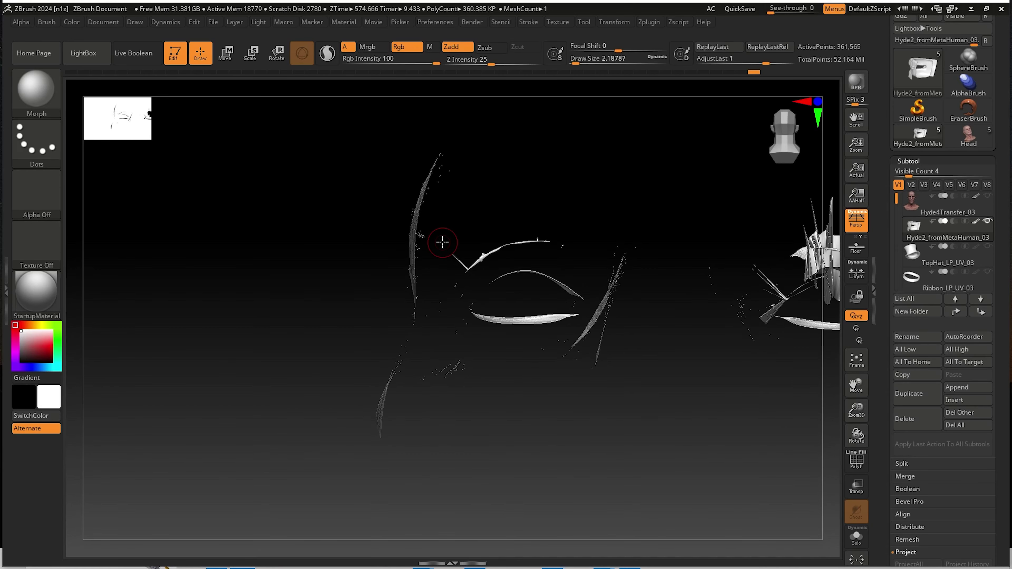
left_click_drag(442, 241, 560, 306)
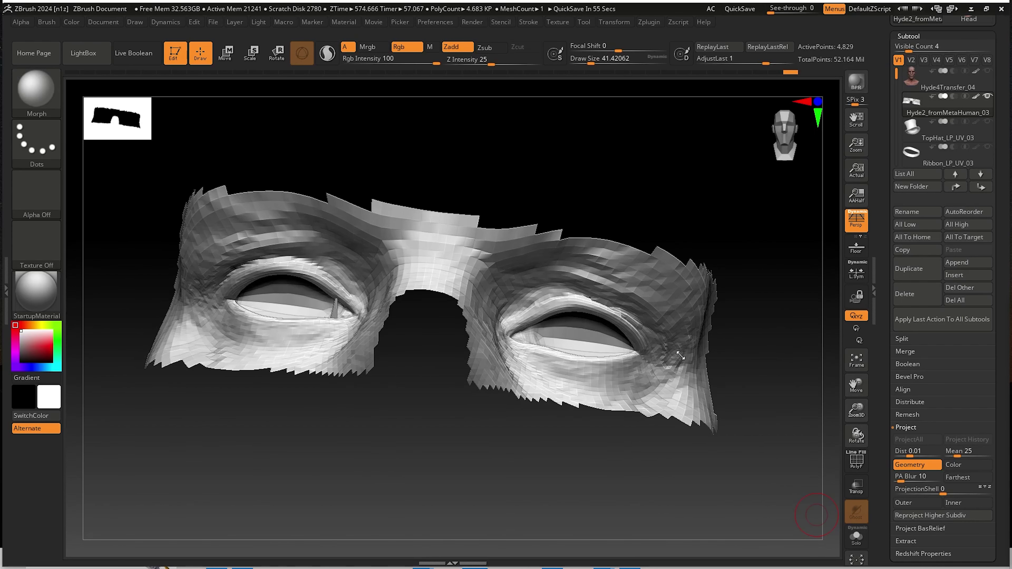
Show the full head again and raise it by four subdivision levels, to about 6.145 million points.
right_click_drag(680, 356, 667, 349)
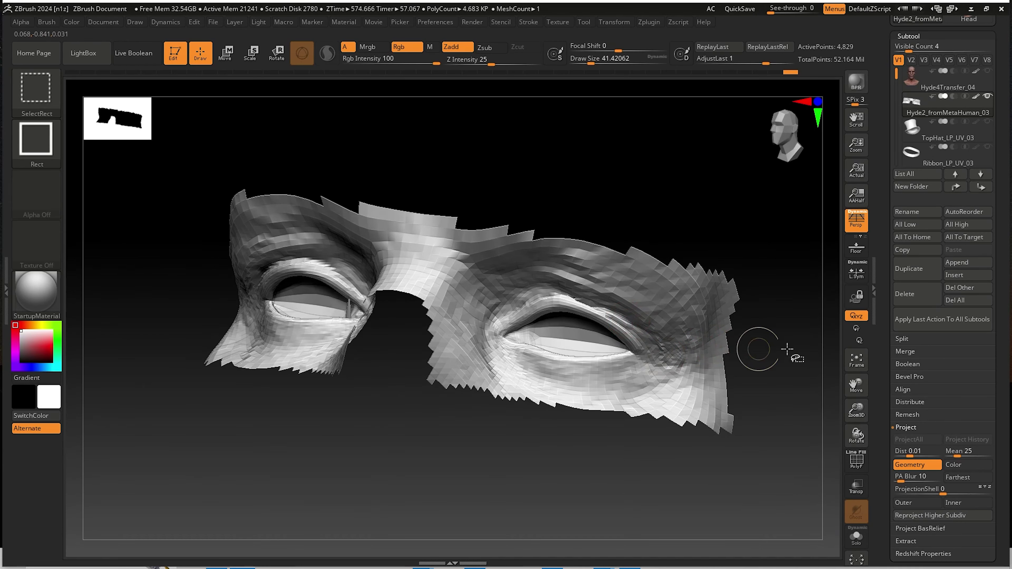
left_click(769, 349, "ctrl+shift")
key("ctrl+d")
key("ctrl+d")
key("ctrl+d")
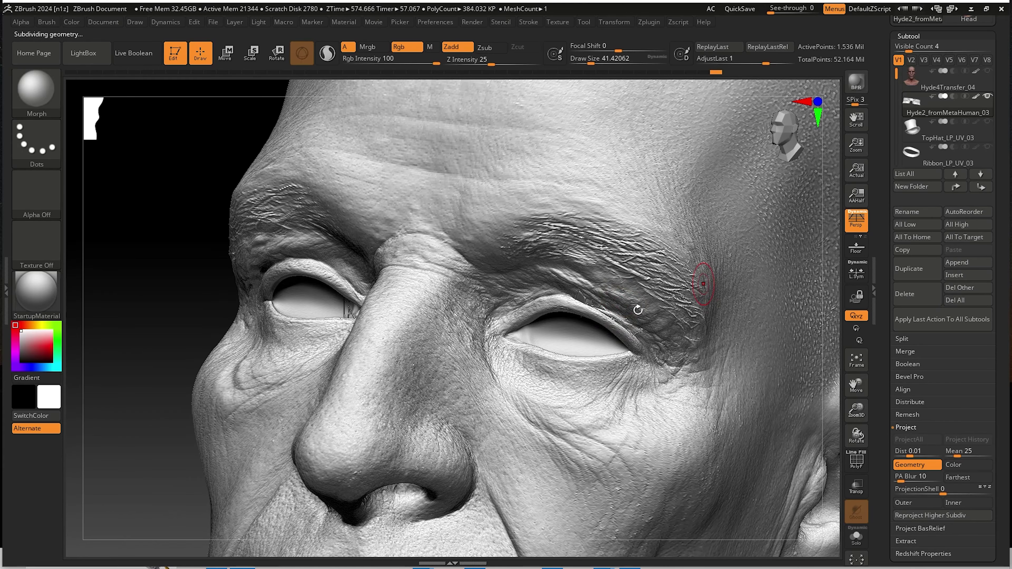
key("ctrl+d")
right_click_drag(642, 340, 751, 325)
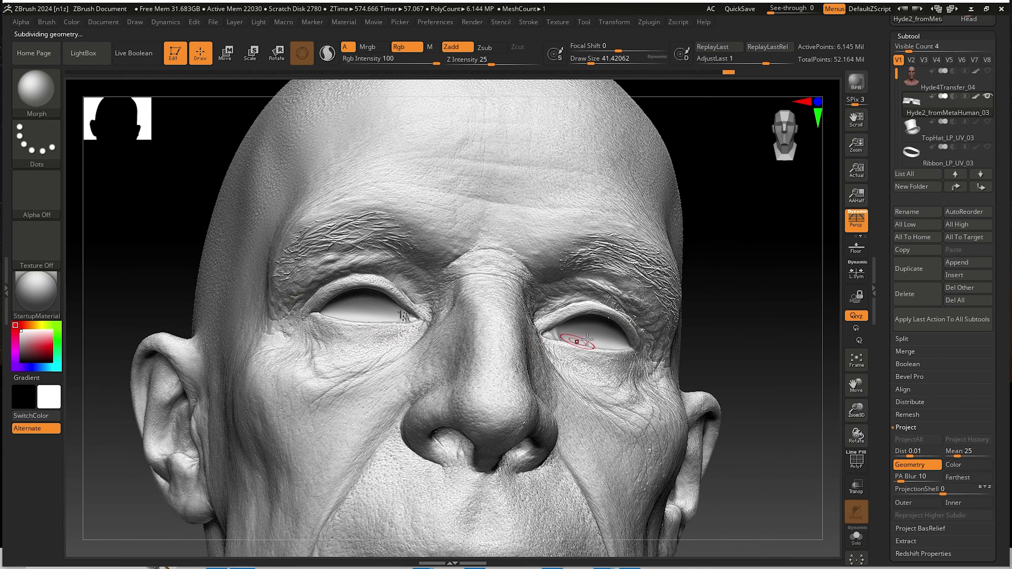
Examine the torn geometry along the upper eyelid crease and lower the head by four subdivision levels.
right_click_drag(618, 304, 645, 343, "ctrl")
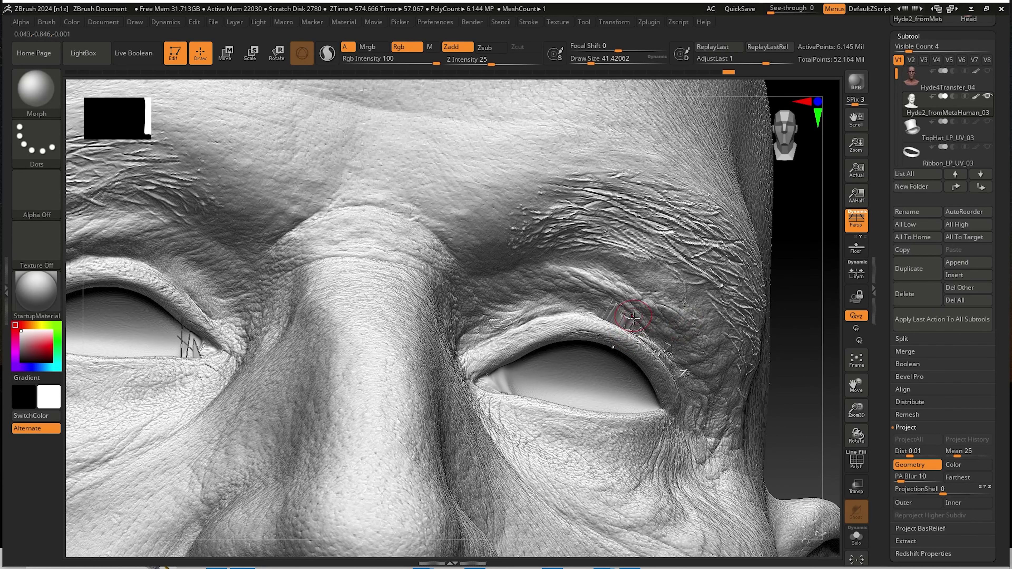
right_click_drag(631, 323, 499, 322)
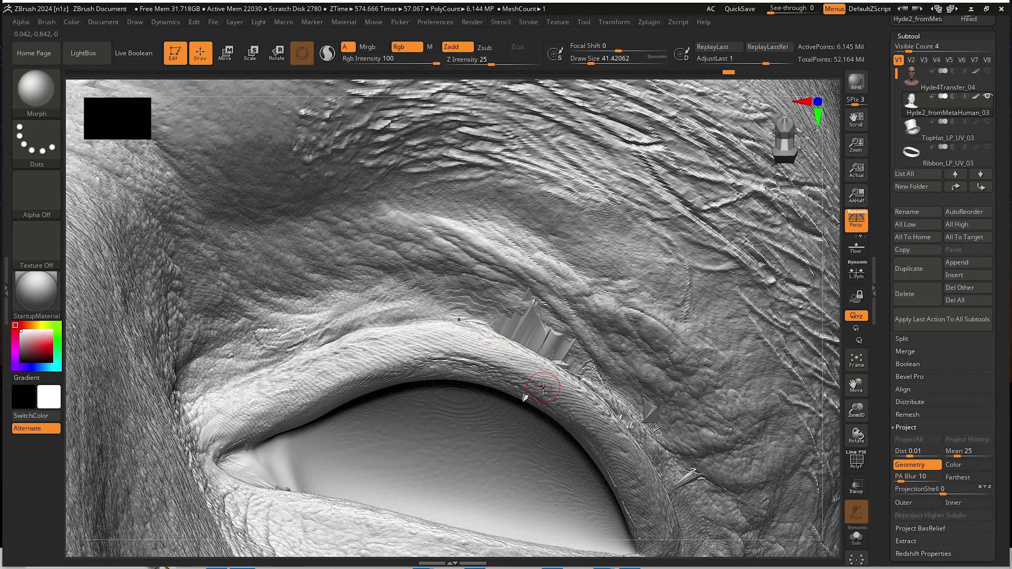
mouse_move(544, 387)
right_mouse_down()
mouse_move(592, 375)
mouse_move(556, 372)
right_mouse_up()
right_click_drag(588, 407, 554, 359)
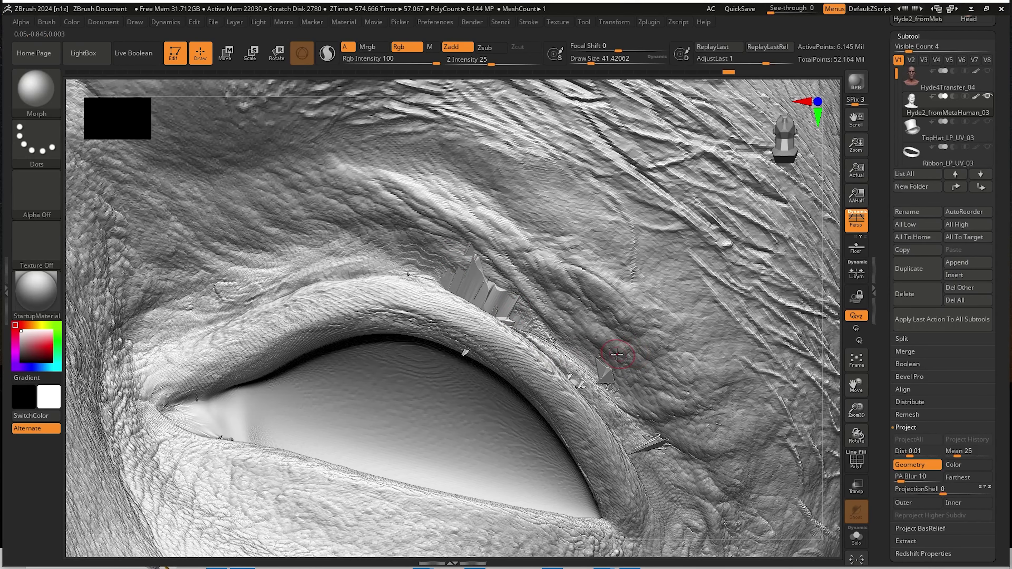
right_click_drag(616, 343, 517, 288, "ctrl")
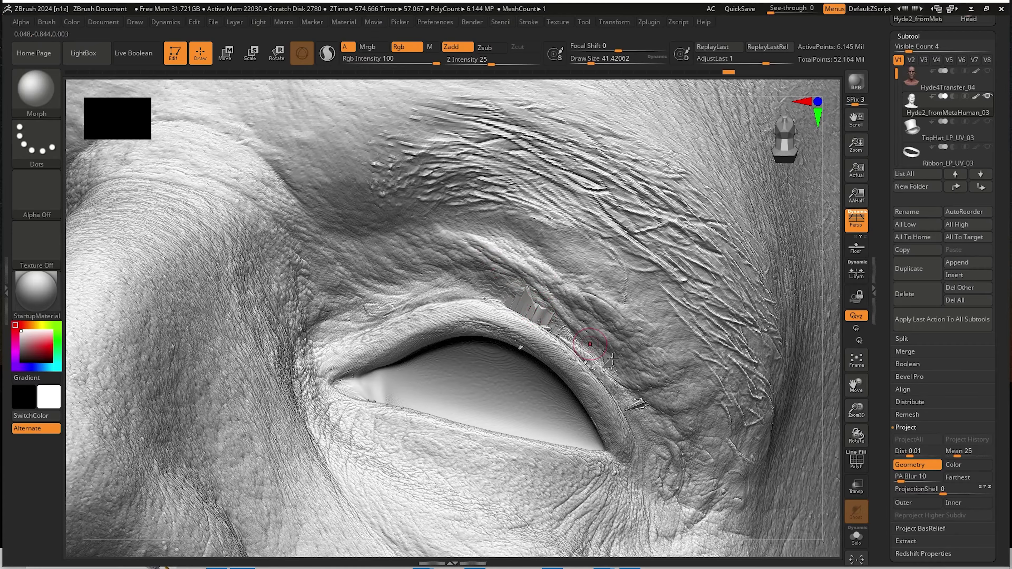
key("shift")
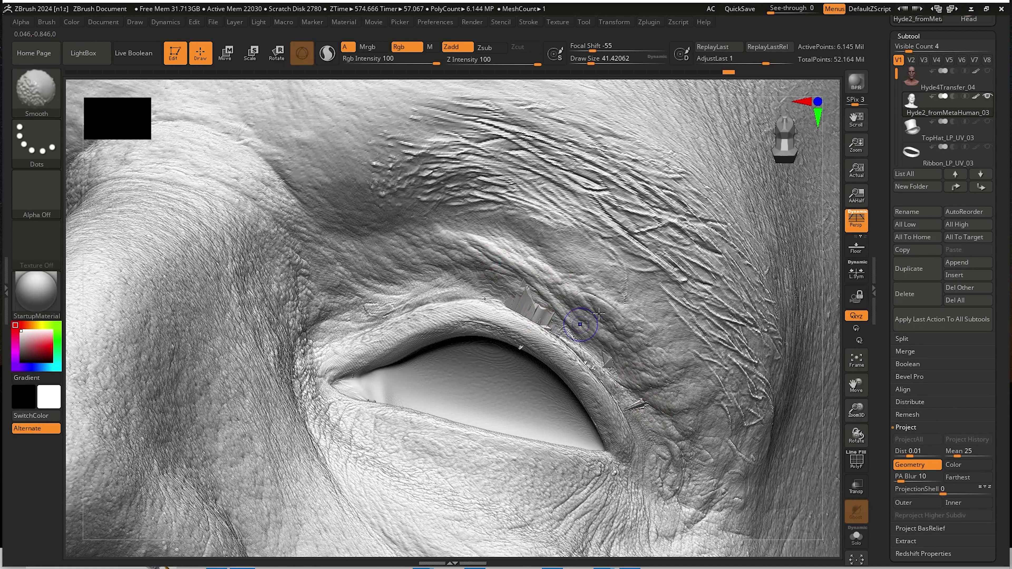
key("shift+d")
key("shift+d")
key("shift+d")
key("shift+d")
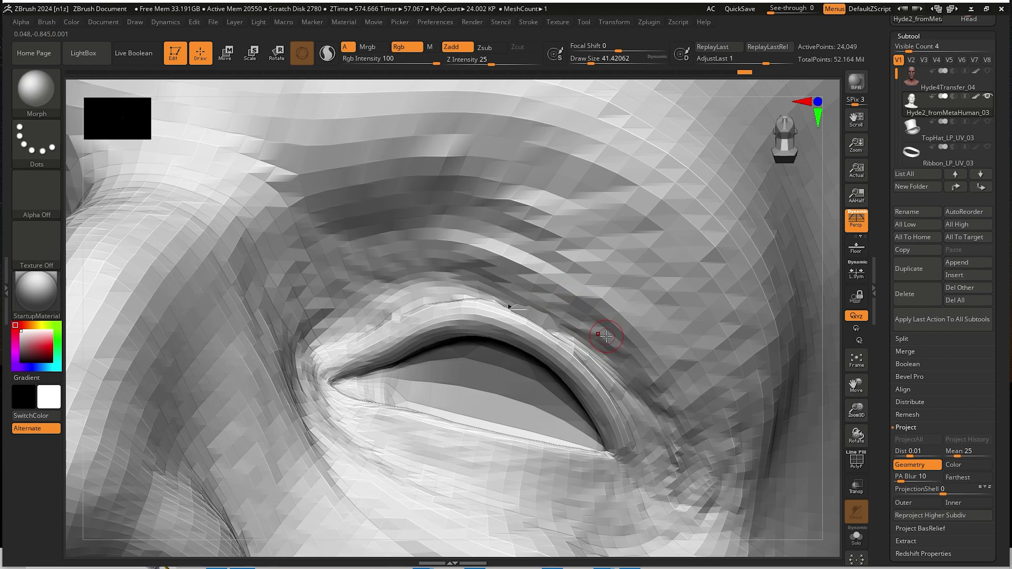
Mask the fold between the upper eyelid and the brow, enlarging the draw size to about 67.8.
mouse_move(654, 376)
left_mouse_down("ctrl")
mouse_move(636, 346)
mouse_move(575, 298)
mouse_move(479, 265)
left_mouse_up("ctrl")
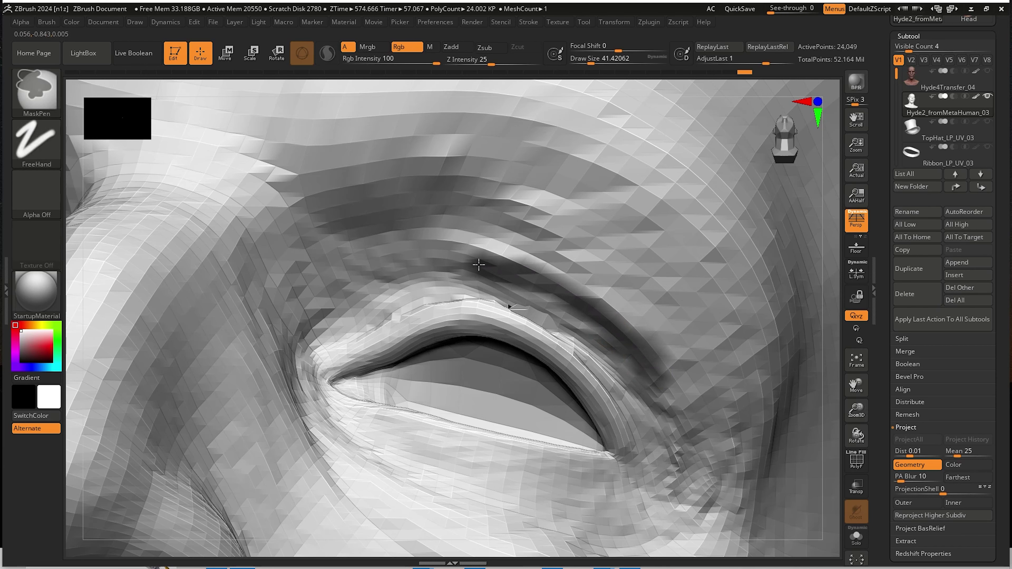
mouse_move(565, 297)
left_mouse_down("ctrl")
mouse_move(547, 286)
mouse_move(556, 263)
mouse_move(517, 236)
mouse_move(520, 253)
mouse_move(594, 275)
mouse_move(514, 247)
mouse_move(623, 319)
mouse_move(586, 243)
mouse_move(534, 244)
mouse_move(650, 340)
mouse_move(438, 233)
mouse_move(466, 212)
left_mouse_up("ctrl")
key("ctrl+z")
scroll(567, 273, "up", 2)
key("space")
mouse_move(510, 248)
left_mouse_down("ctrl")
mouse_move(678, 383)
mouse_move(478, 176)
mouse_move(450, 232)
mouse_move(412, 238)
left_mouse_up("ctrl")
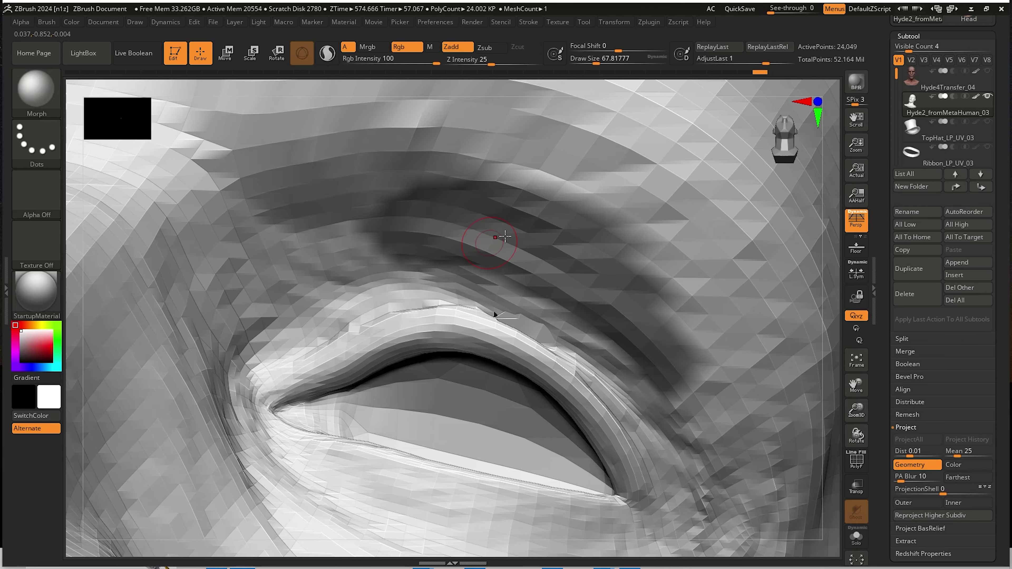
Raise the masked head by three subdivision levels, to about 1.536 million points.
key("ctrl+d")
key("ctrl+d")
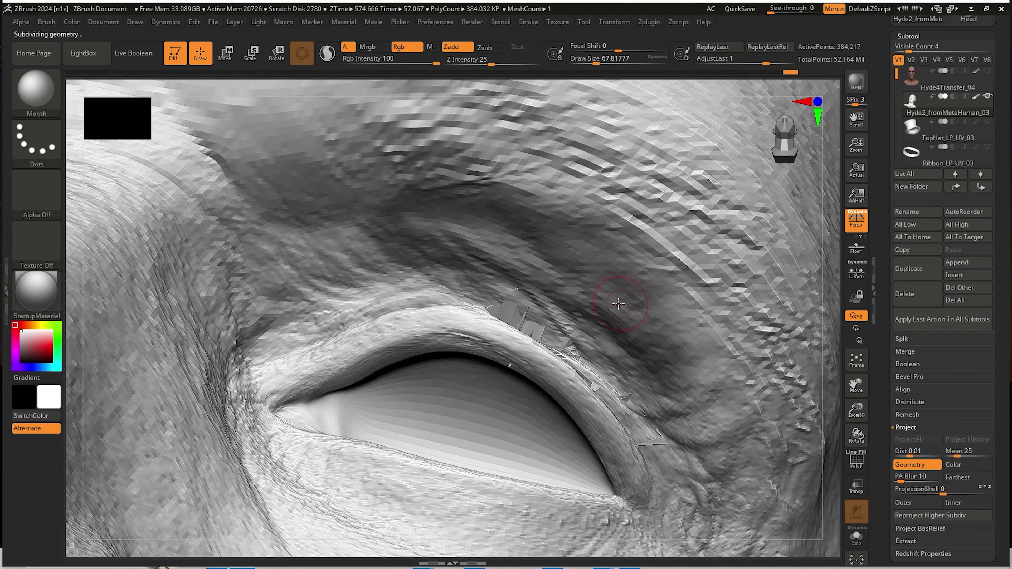
key("ctrl+d")
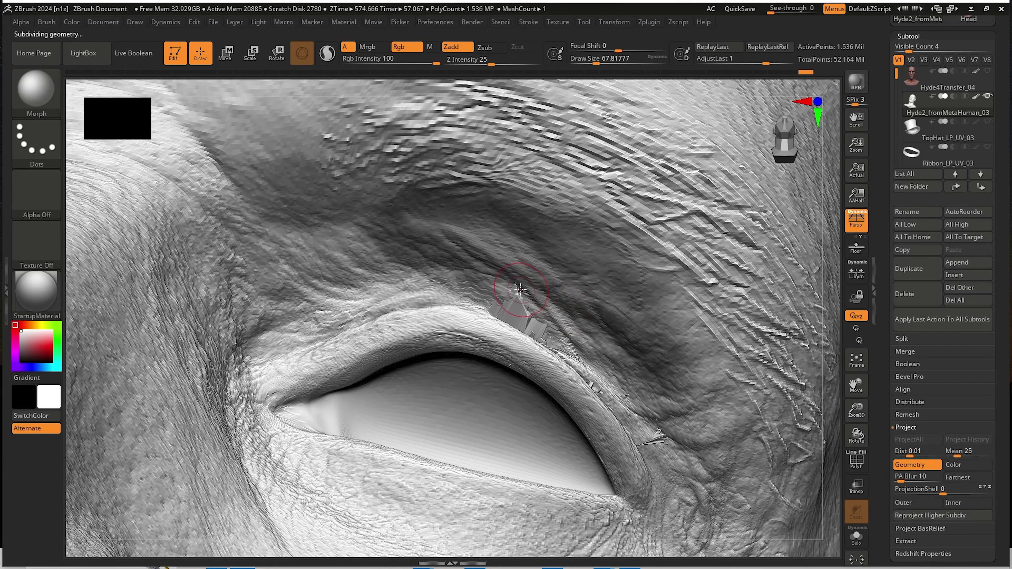
Isolate the region around the eyes in a side view of the head.
right_click_drag(581, 294, 558, 325)
right_click_drag(621, 295, 590, 319, "ctrl")
right_click_drag(653, 261, 612, 297)
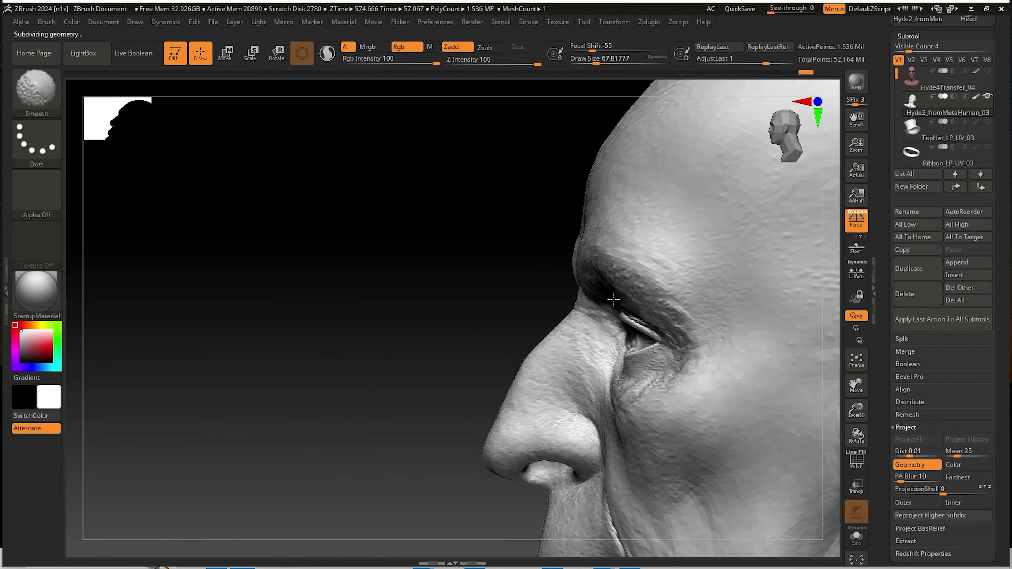
right_click_drag(685, 254, 524, 257)
left_click_drag(373, 189, 570, 373, "ctrl+shift")
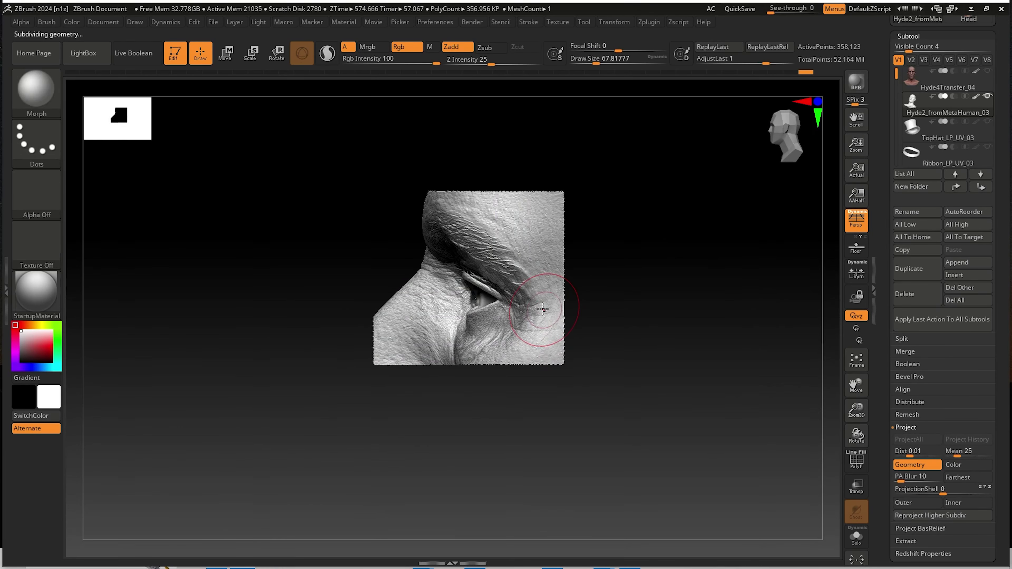
Reduce the draw size to about 51.19 and view the upper eyelid spikes from inside the head.
right_click_drag(482, 299, 496, 318)
mouse_move(569, 244)
right_mouse_down("alt")
mouse_move(489, 291)
mouse_move(530, 287)
right_mouse_up("alt")
key("space")
left_click_drag(533, 270, 530, 270)
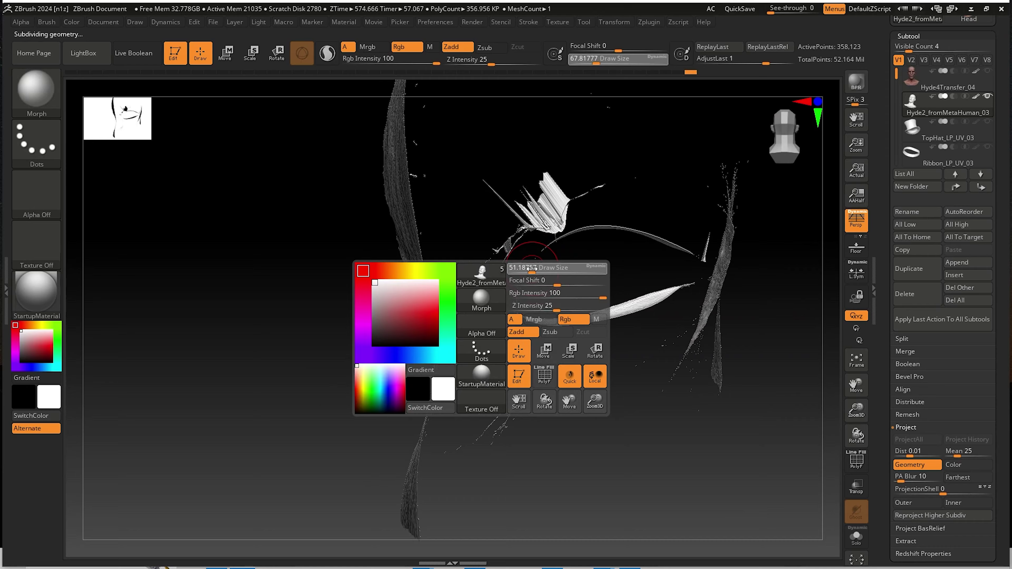
mouse_move(567, 275)
right_mouse_down("alt")
mouse_move(558, 301)
mouse_move(567, 297)
mouse_move(567, 314)
mouse_move(569, 287)
mouse_move(533, 284)
right_mouse_up("alt")
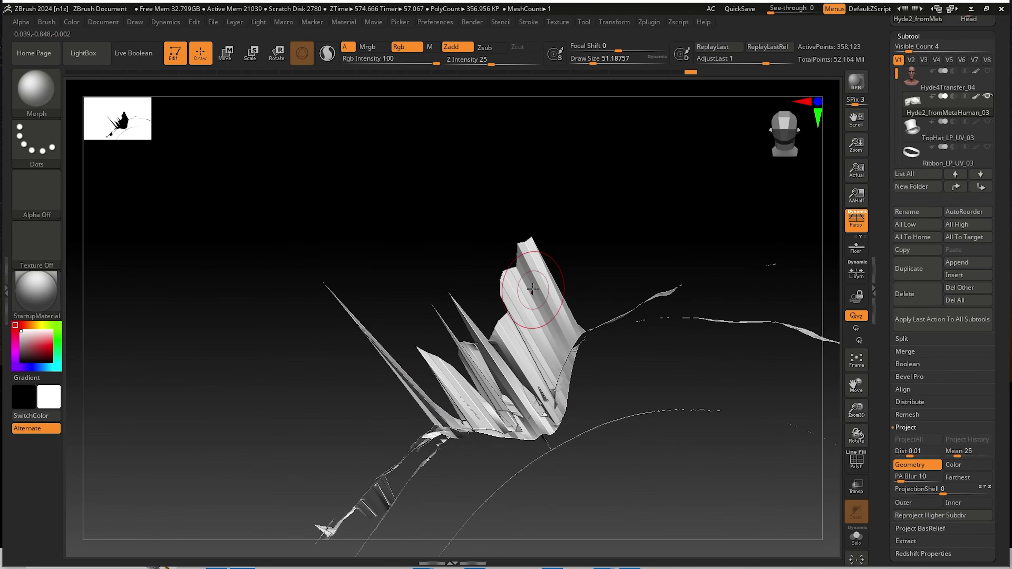
right_click_drag(599, 289, 511, 298, "ctrl")
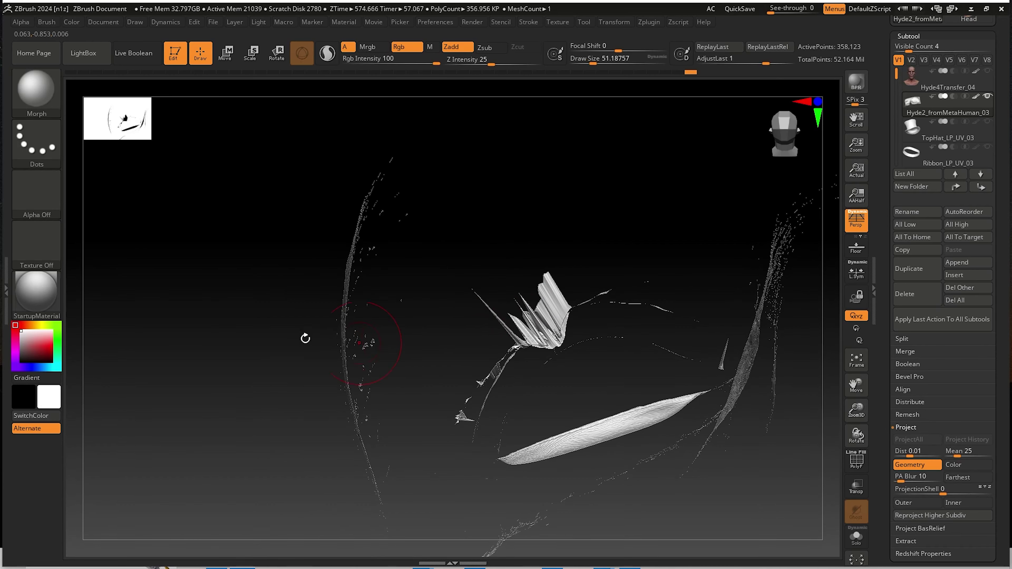
right_click_drag(333, 337, 472, 331)
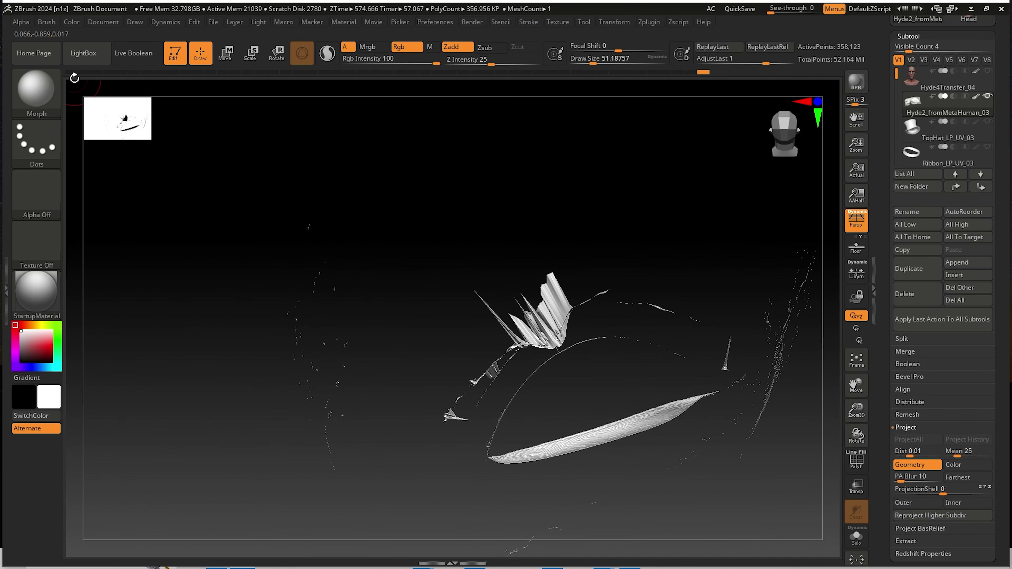
Turn on BackfaceMask in the MaskPen brush's auto masking settings.
key("ctrl")
left_click(46, 22)
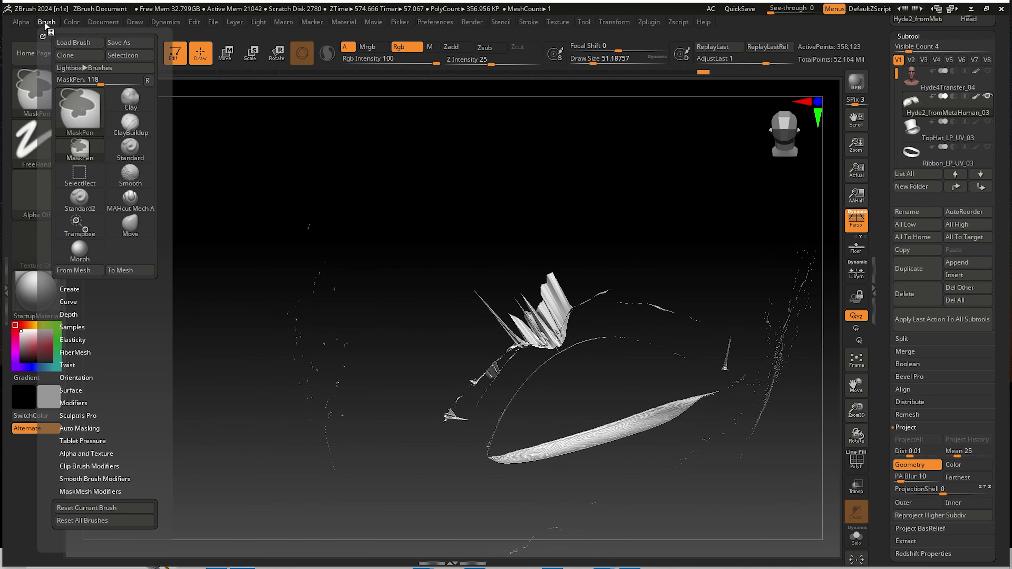
left_click(85, 428)
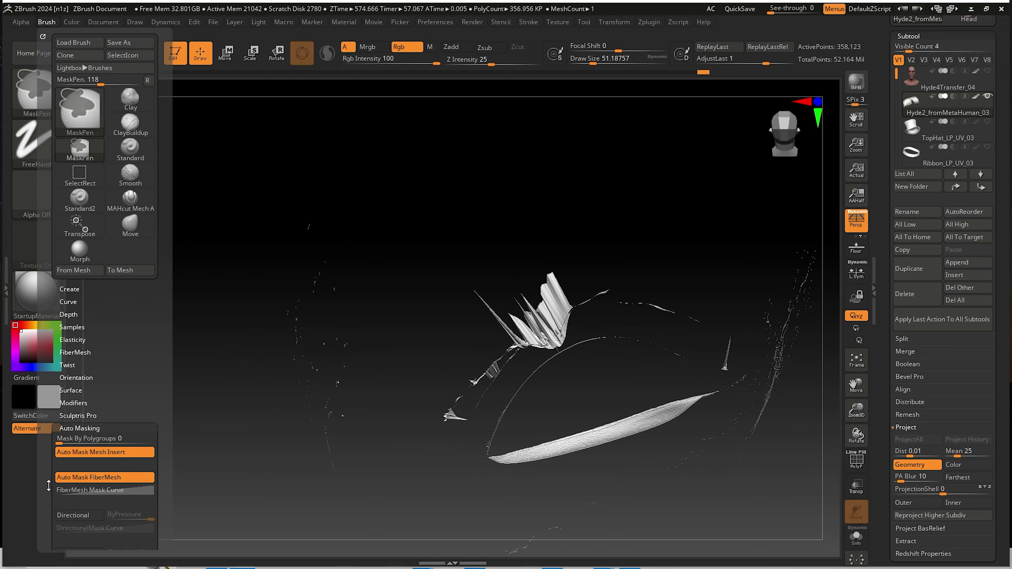
scroll(88, 418, "down", 5)
scroll(49, 406, "down", 2)
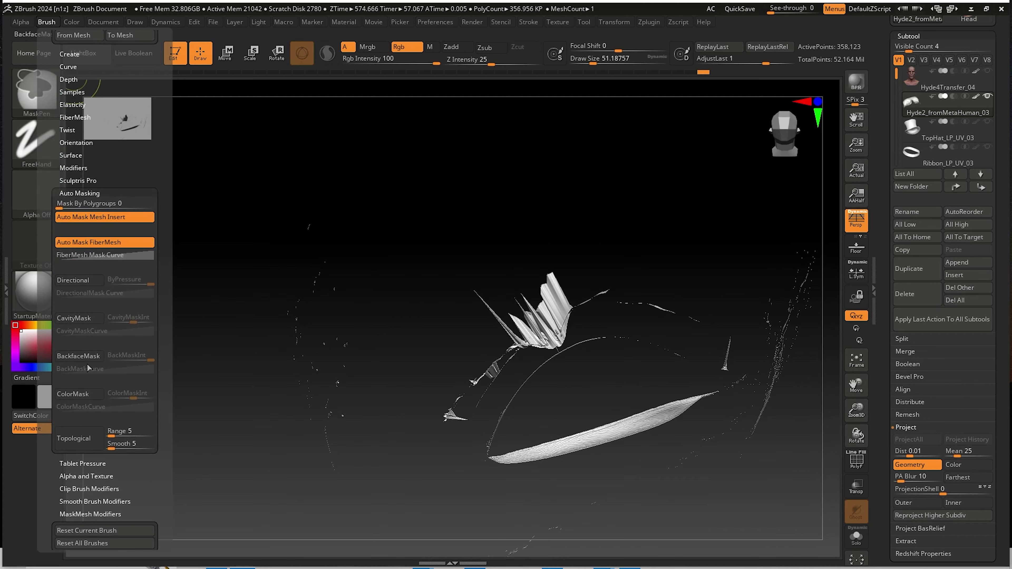
left_click(79, 356)
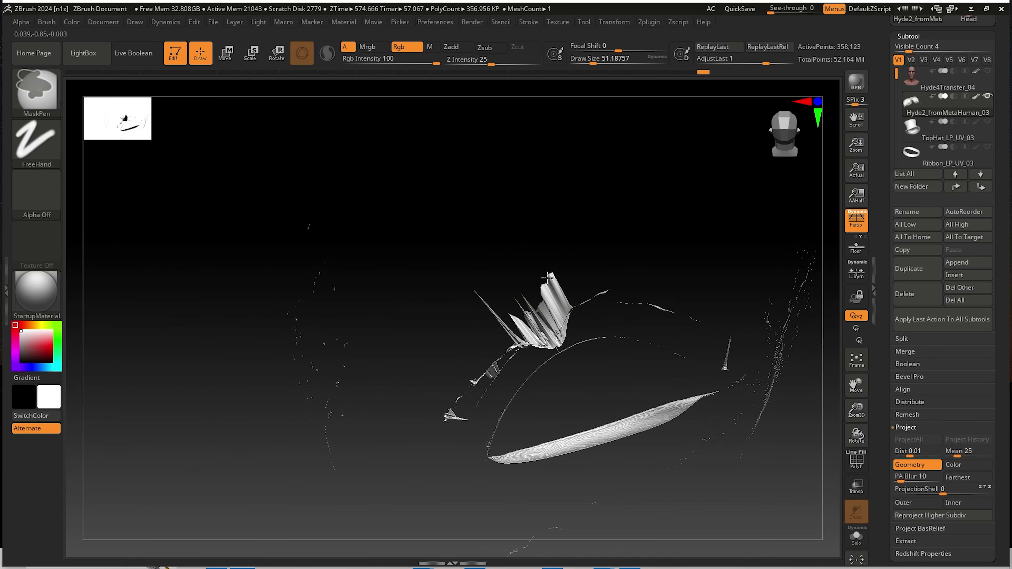
Mask the cluster of spikes on the upper eyelid with the MaskPen from inside the head.
mouse_move(550, 293)
left_mouse_down("ctrl")
mouse_move(547, 324)
mouse_move(519, 327)
left_mouse_up("ctrl")
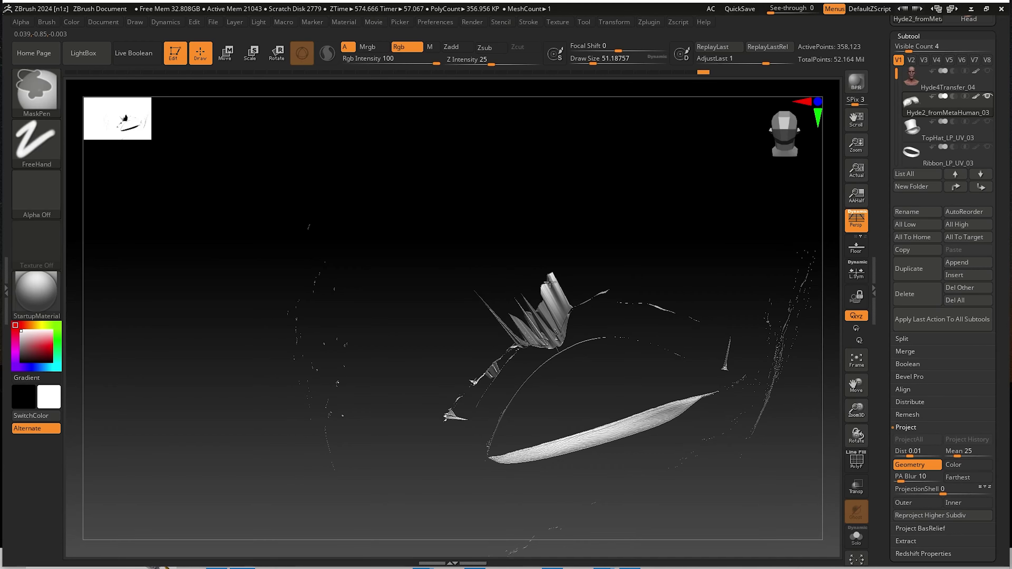
left_click(531, 326, "ctrl")
mouse_move(530, 326)
right_mouse_down()
mouse_move(506, 239)
mouse_move(478, 287)
mouse_move(514, 299)
right_mouse_up()
right_click_drag(613, 324, 353, 292)
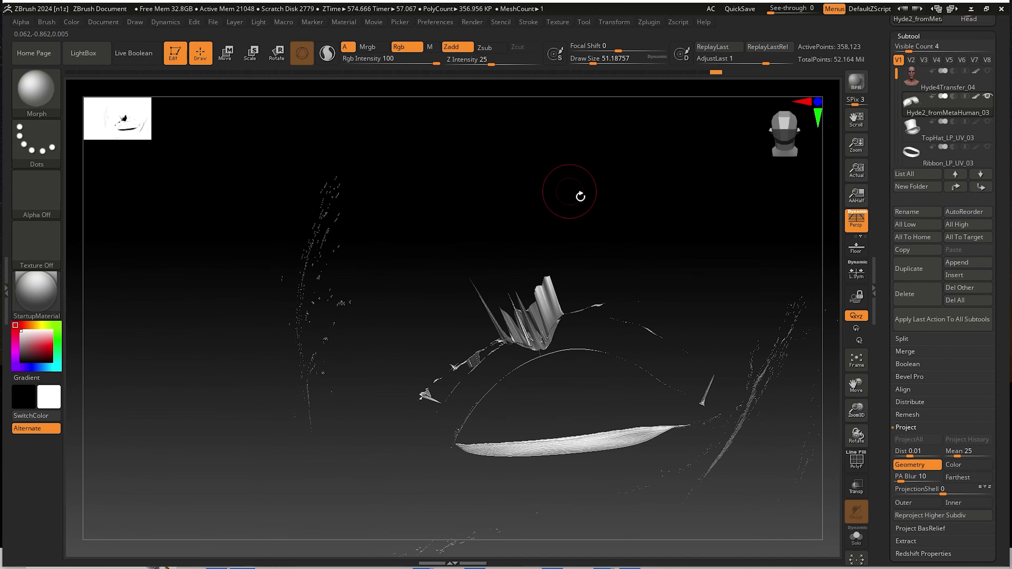
Turn off BackfaceMask in the MaskPen brush's auto masking settings.
key("ctrl")
left_click(47, 22)
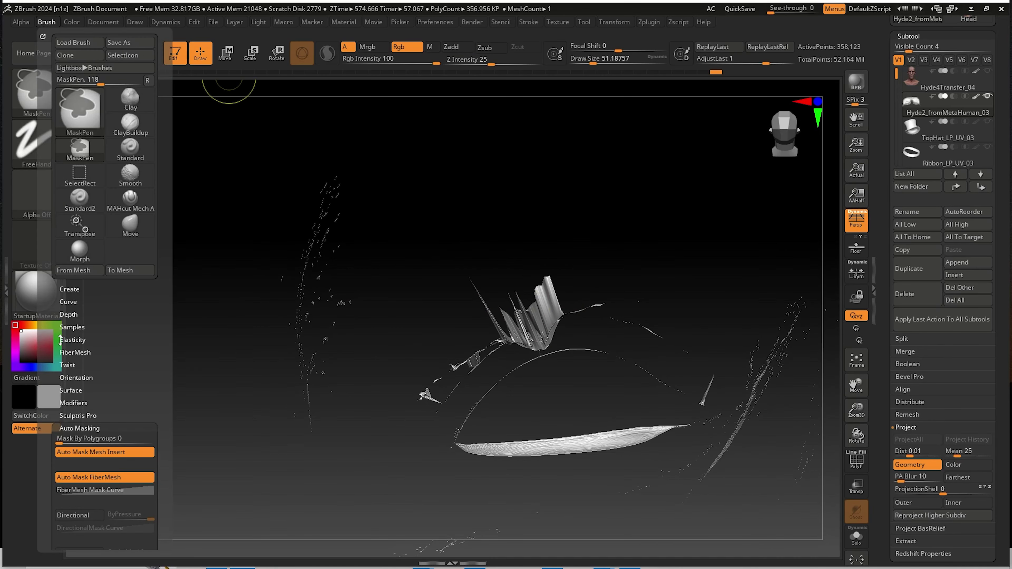
scroll(60, 379, "down", 5)
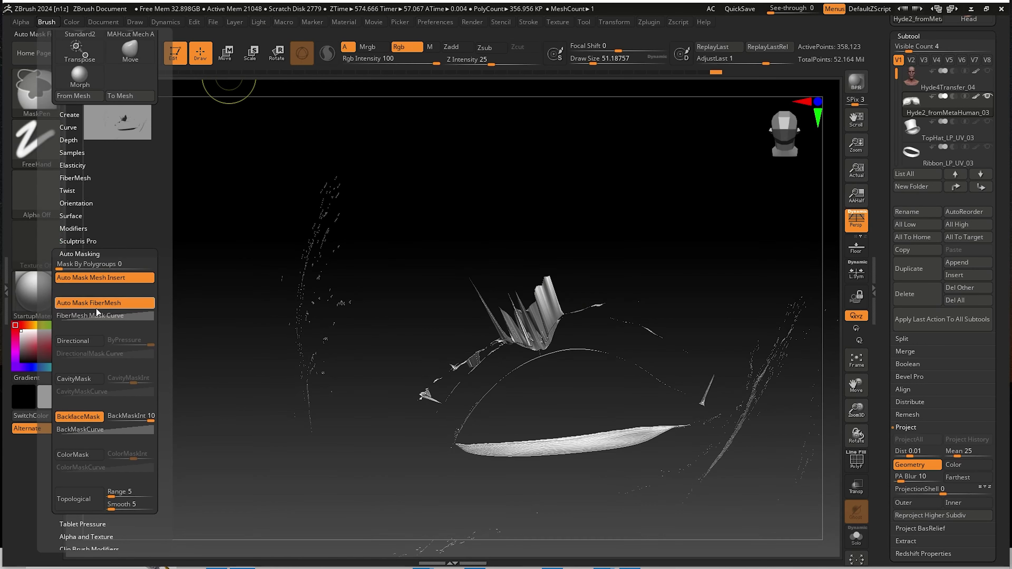
left_click(68, 416)
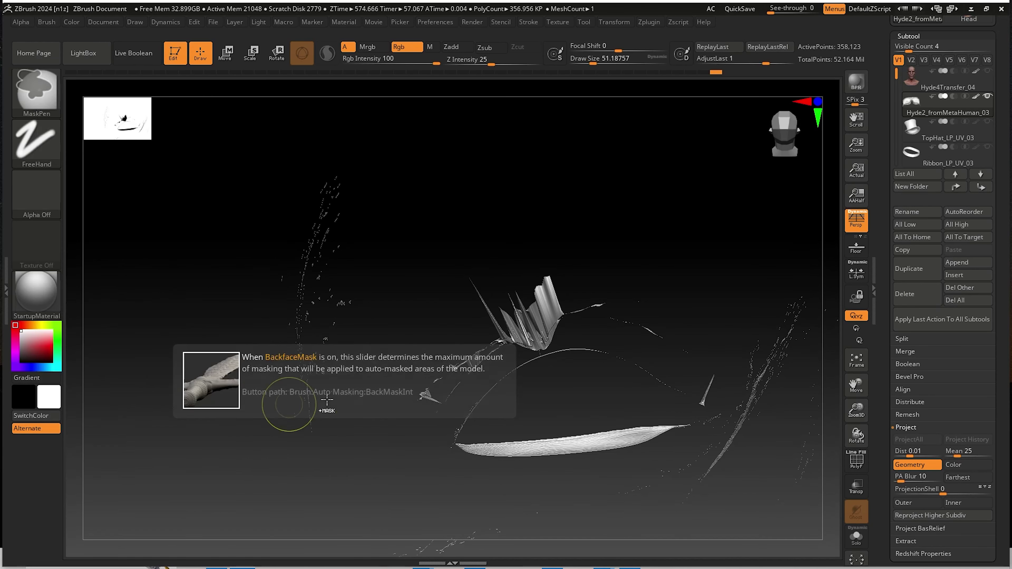
Complete the mask over the upper eyelid spikes, invert it to protect the surrounding surface, and smooth the spikes.
left_click(546, 297, "ctrl")
mouse_move(534, 300)
right_mouse_down()
mouse_move(527, 327)
mouse_move(549, 319)
right_mouse_up()
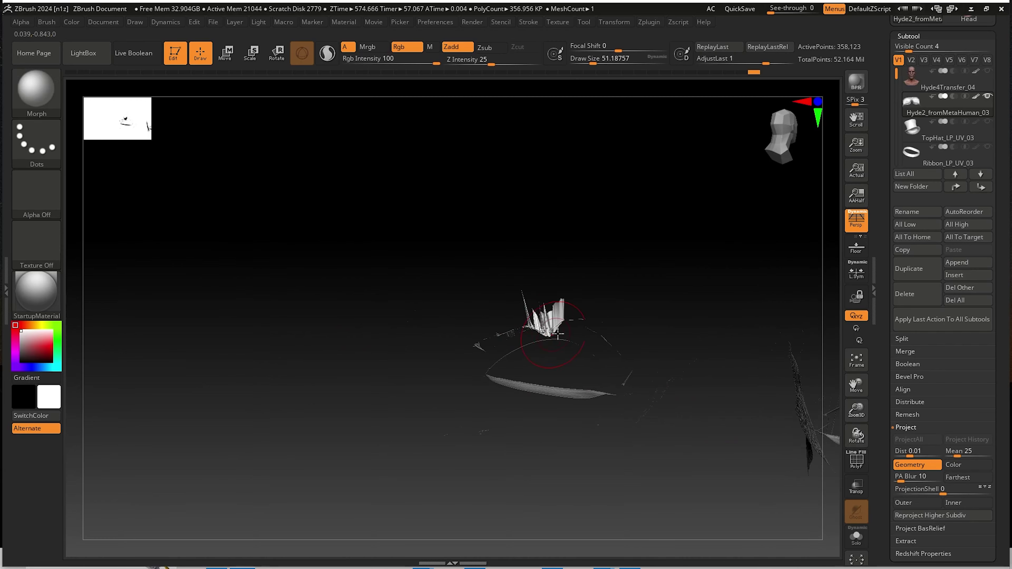
mouse_move(558, 333)
left_mouse_down("shift")
mouse_move(549, 318)
mouse_move(557, 322)
left_mouse_up("shift")
mouse_move(558, 322)
right_mouse_down()
mouse_move(662, 329)
mouse_move(549, 304)
mouse_move(530, 287)
right_mouse_up()
key("shift")
key("shift")
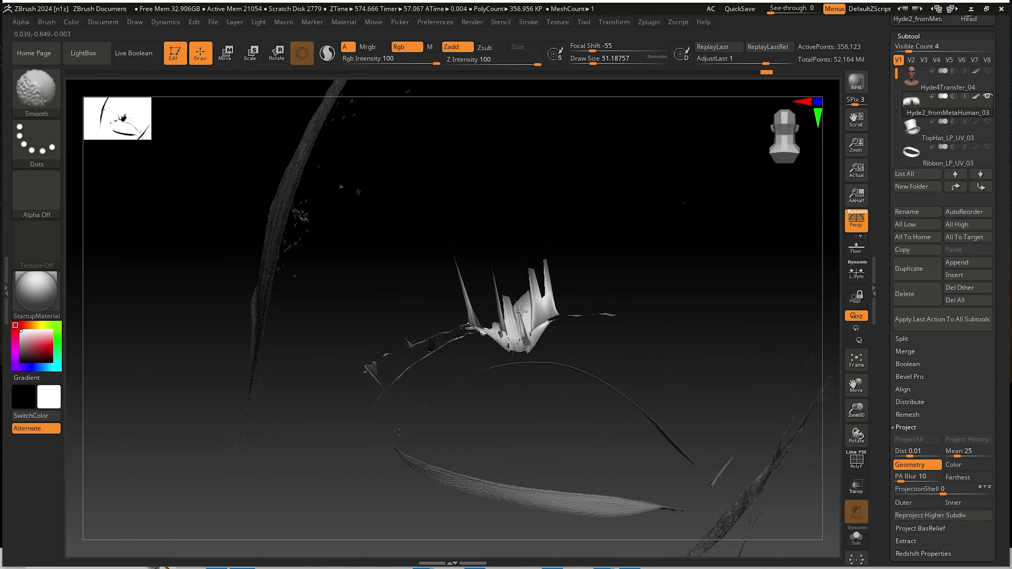
Lower the head two subdivision levels to about 22,385 points and smooth the upper eyelid edge at the lower levels.
key("ctrl+d")
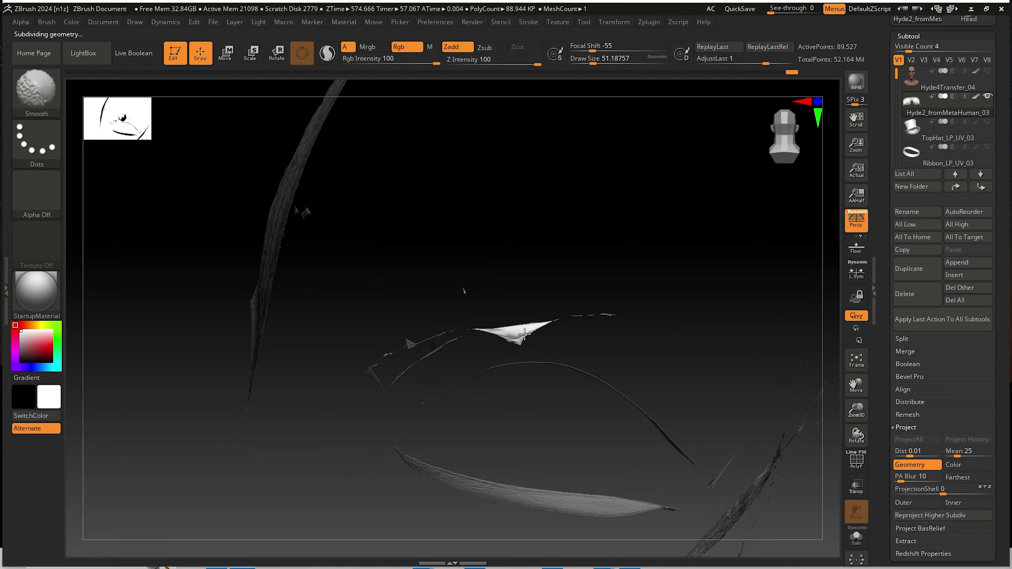
key("shift+d")
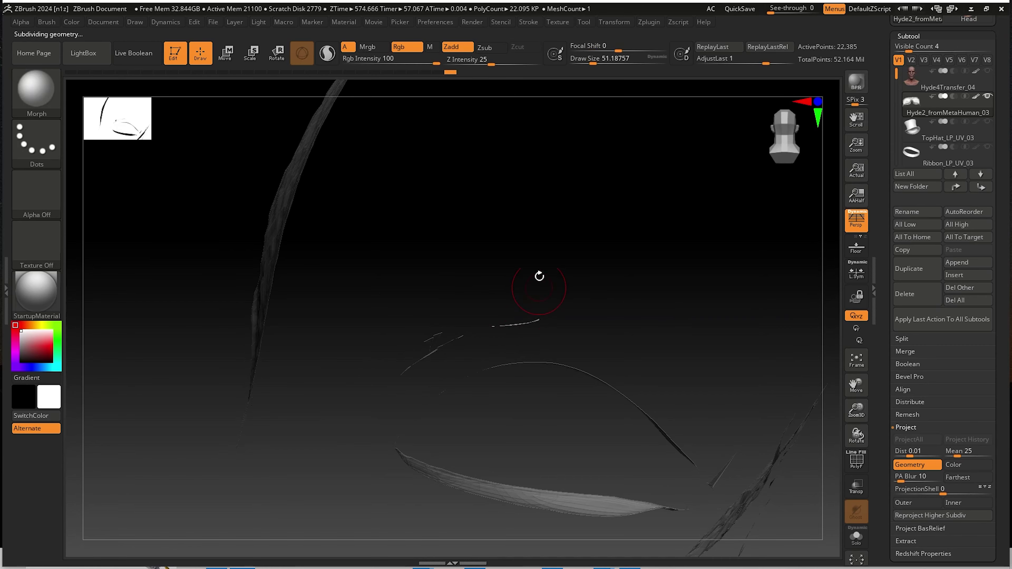
left_click_drag(558, 317, 547, 317, "shift")
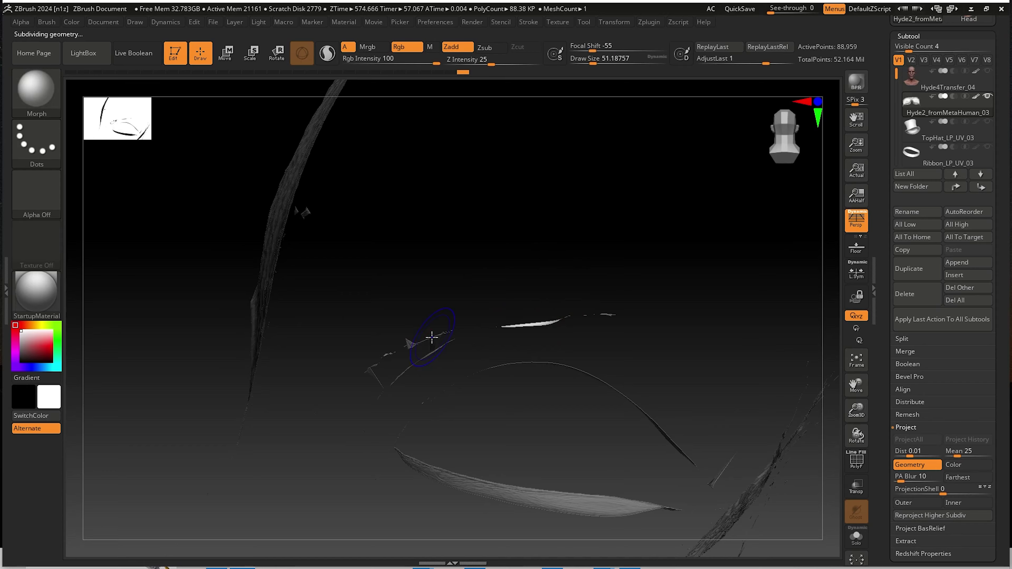
Smooth the remaining upper eyelid spikes while alternating between the 354,677-point and 88,959-point subdivision levels.
key("ctrl+d")
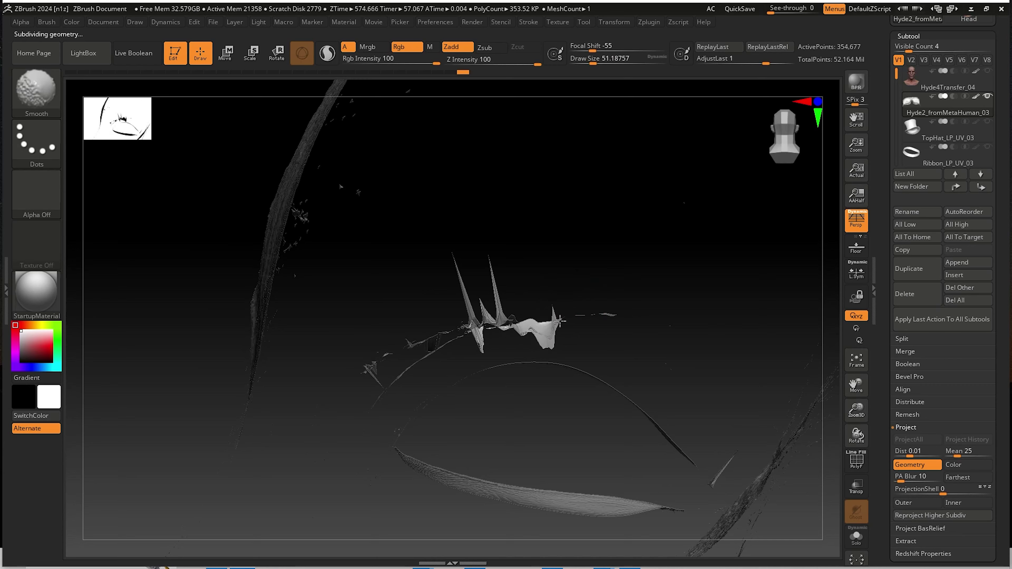
left_click_drag(487, 326, 466, 288, "shift")
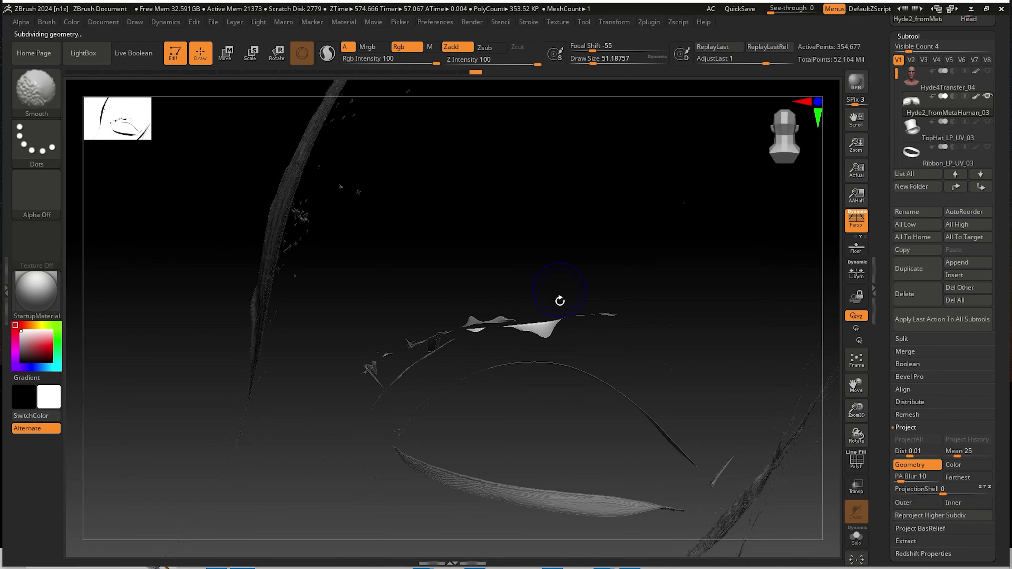
key("shift+d")
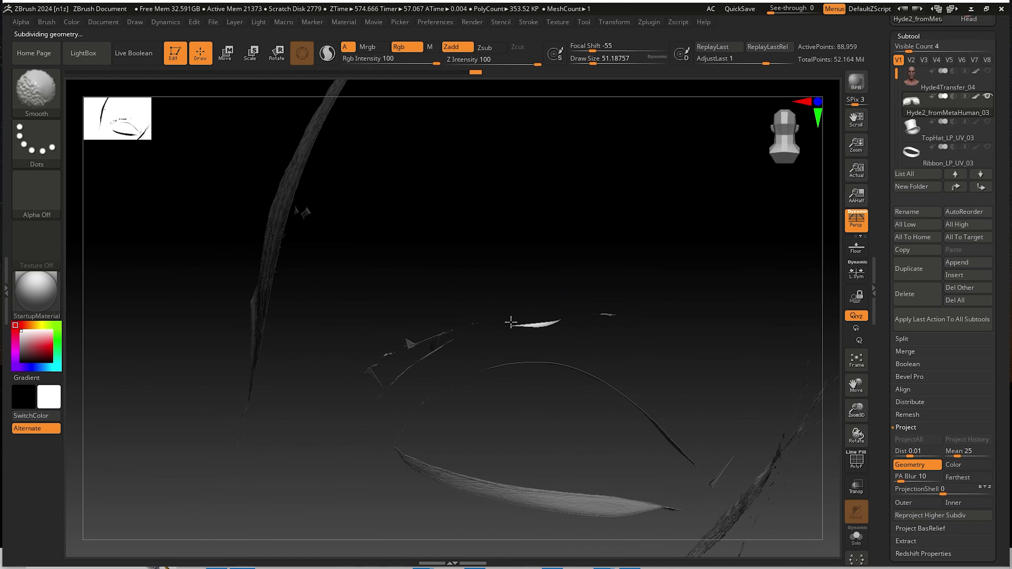
key("shift")
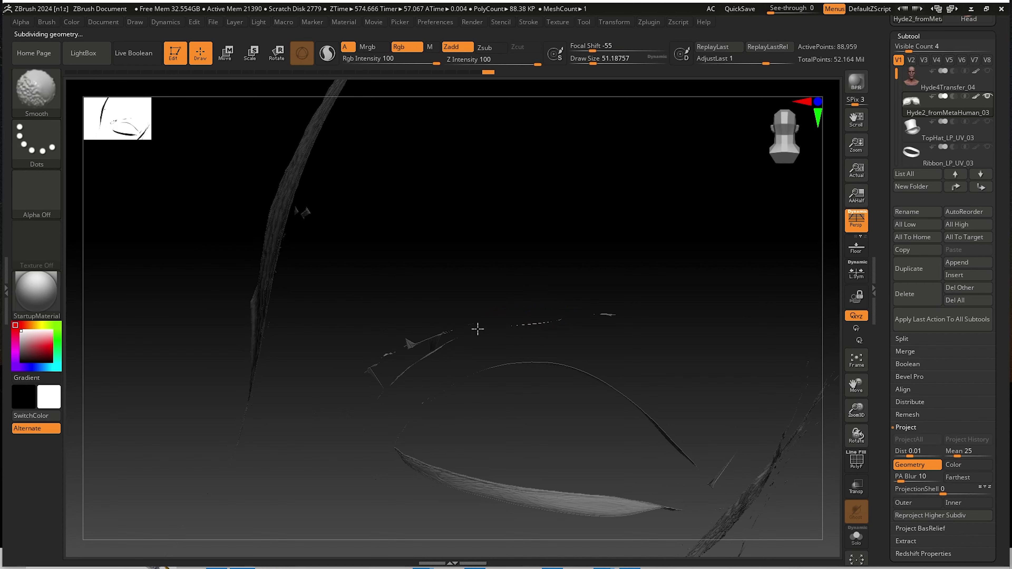
key("shift+d")
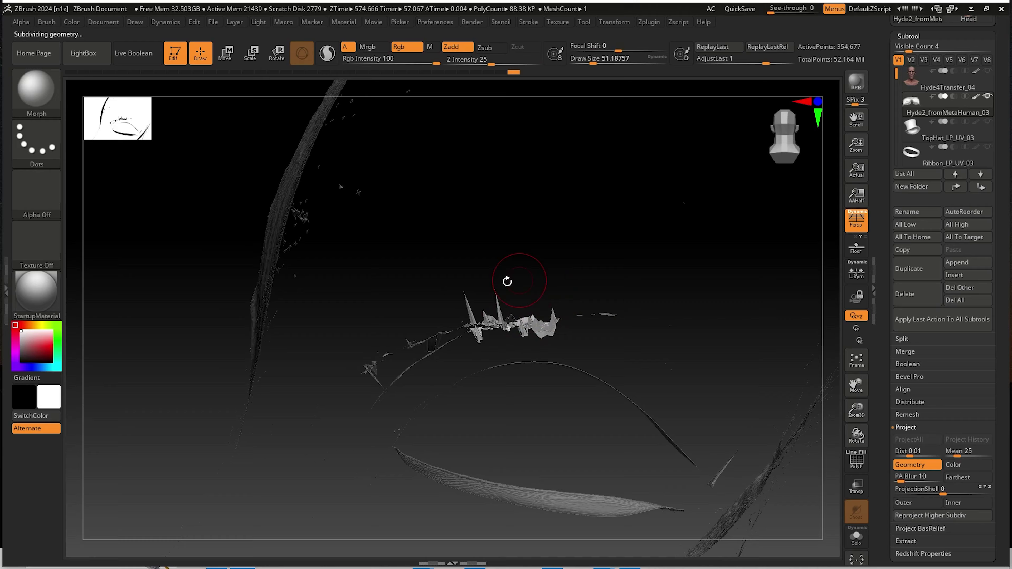
key("shift")
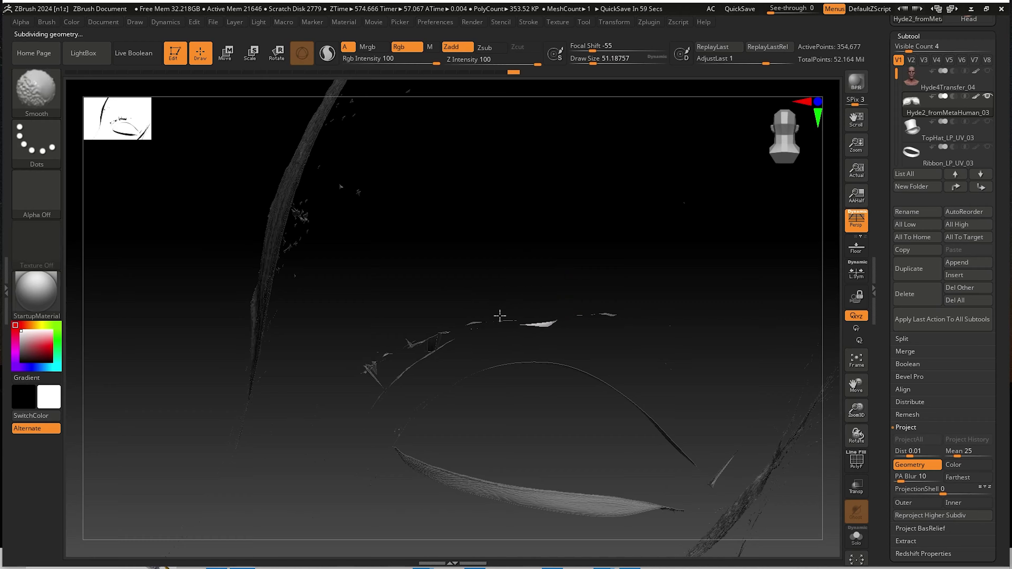
Smooth the upper eyelid spikes at the 1.416-million-point level, again at the levels down to 88,959 points, and return to the highest level.
key("shift+d")
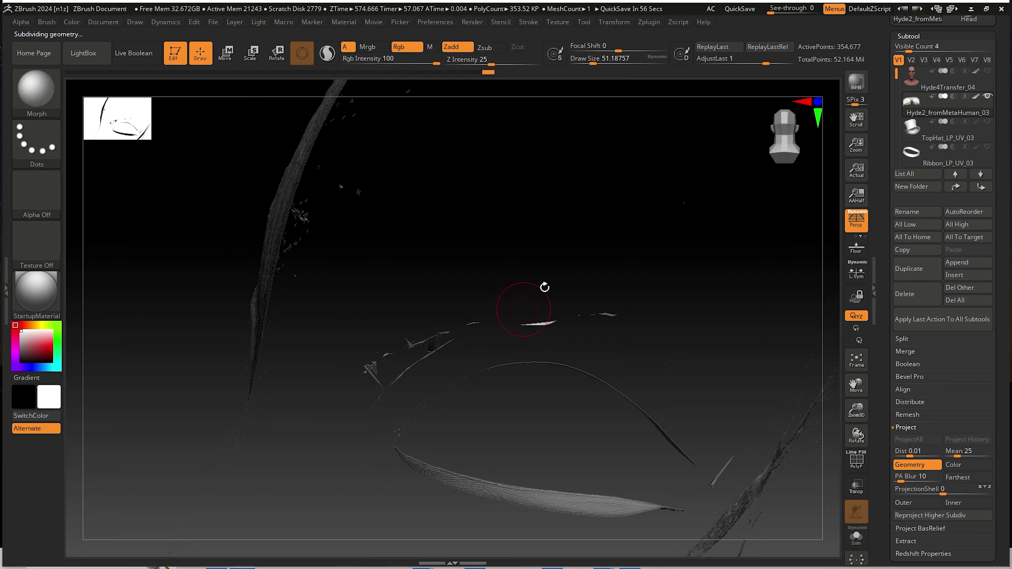
key("shift")
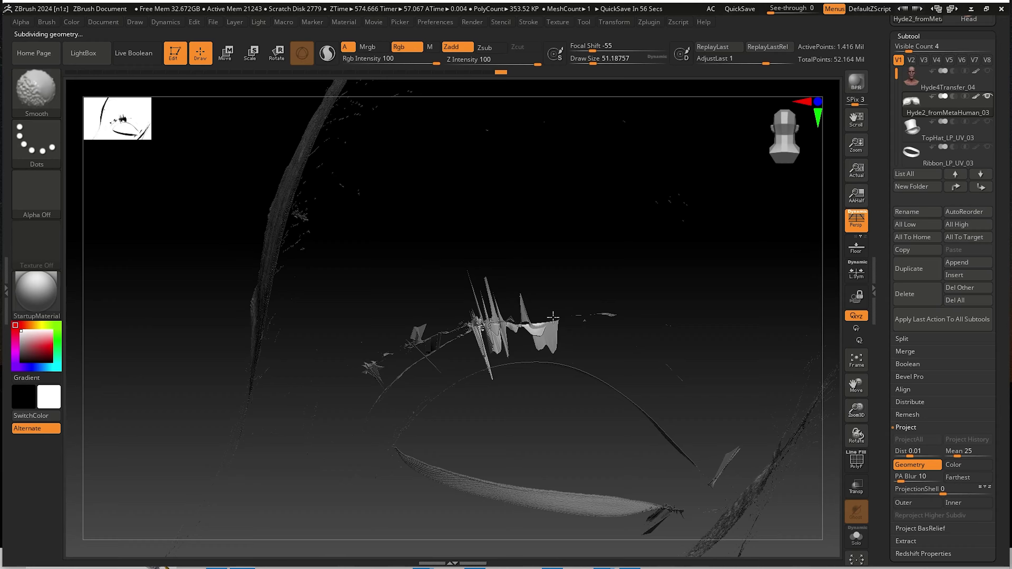
mouse_move(553, 317)
left_mouse_down("shift")
mouse_move(482, 323)
mouse_move(506, 337)
left_mouse_up("shift")
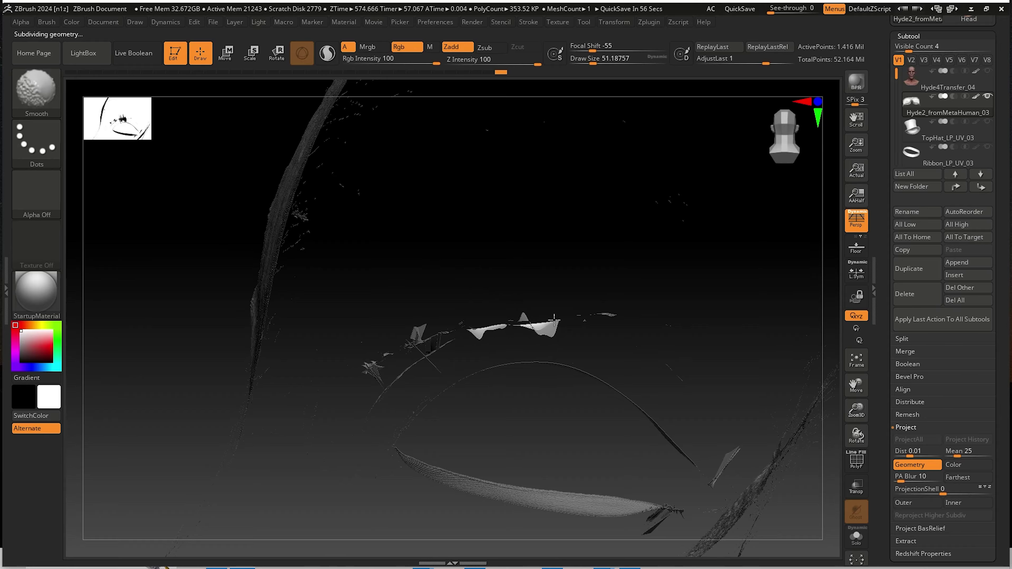
key("shift+d")
key("shift+d")
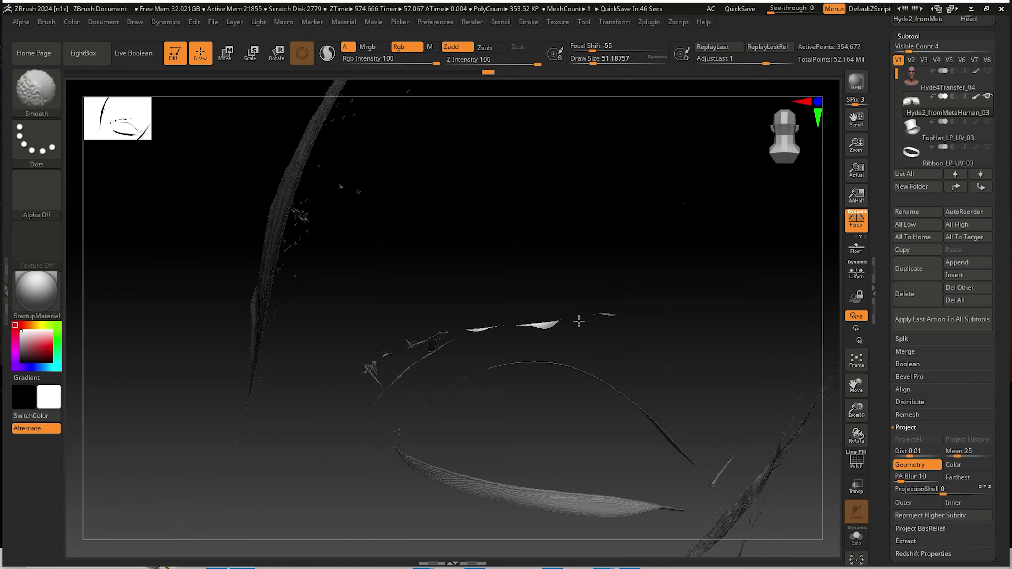
key("shift+d")
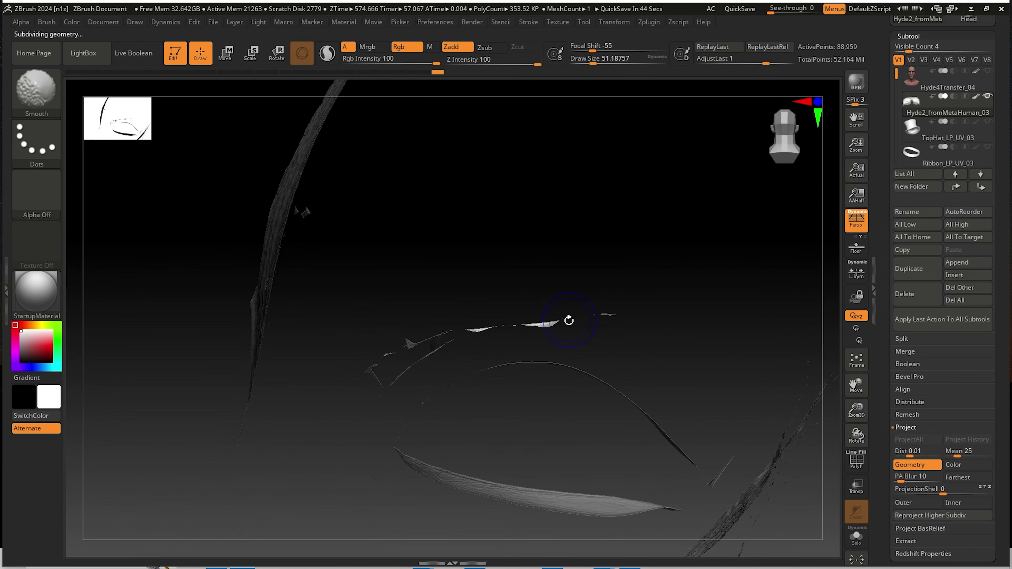
key("d")
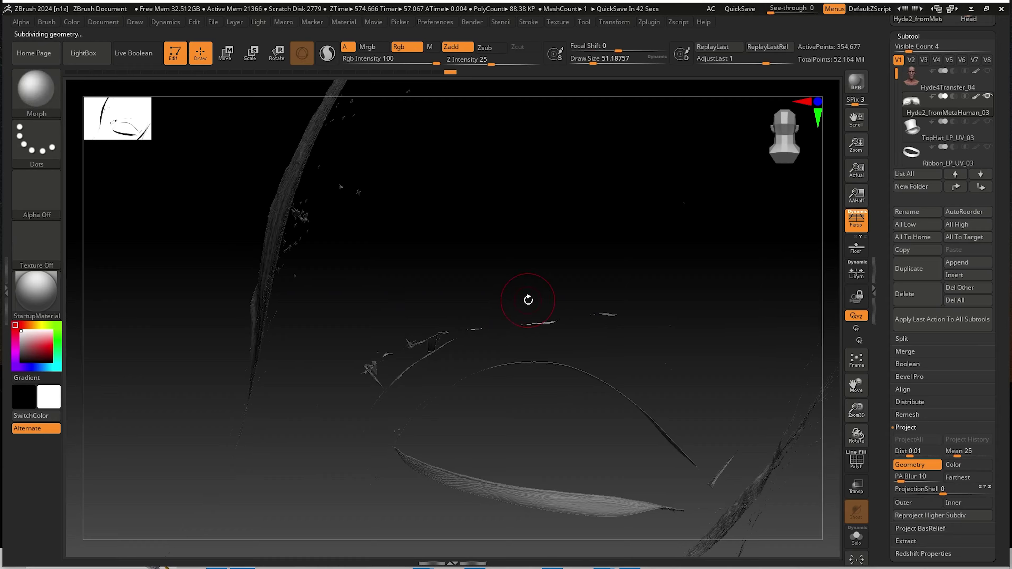
key("d")
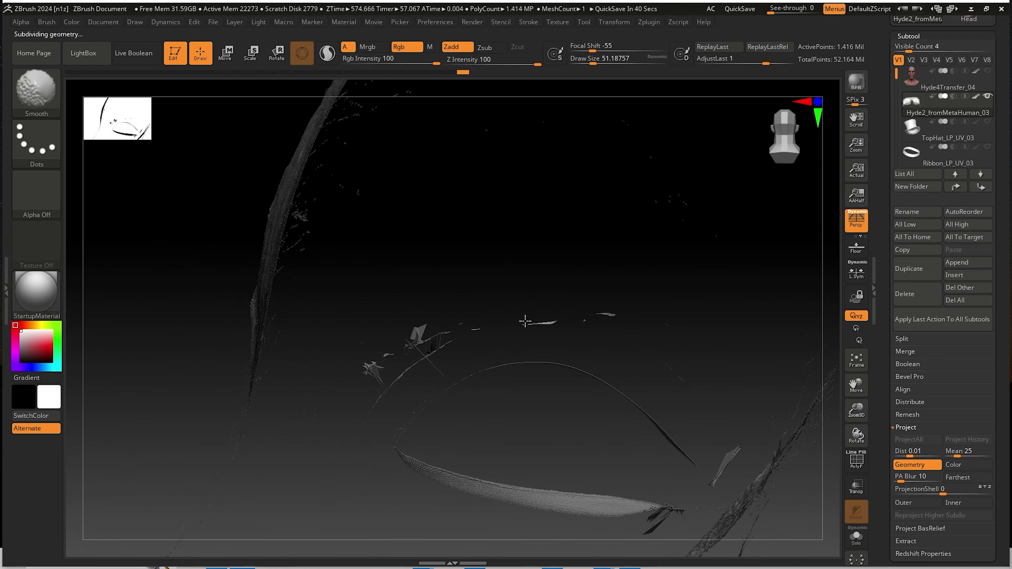
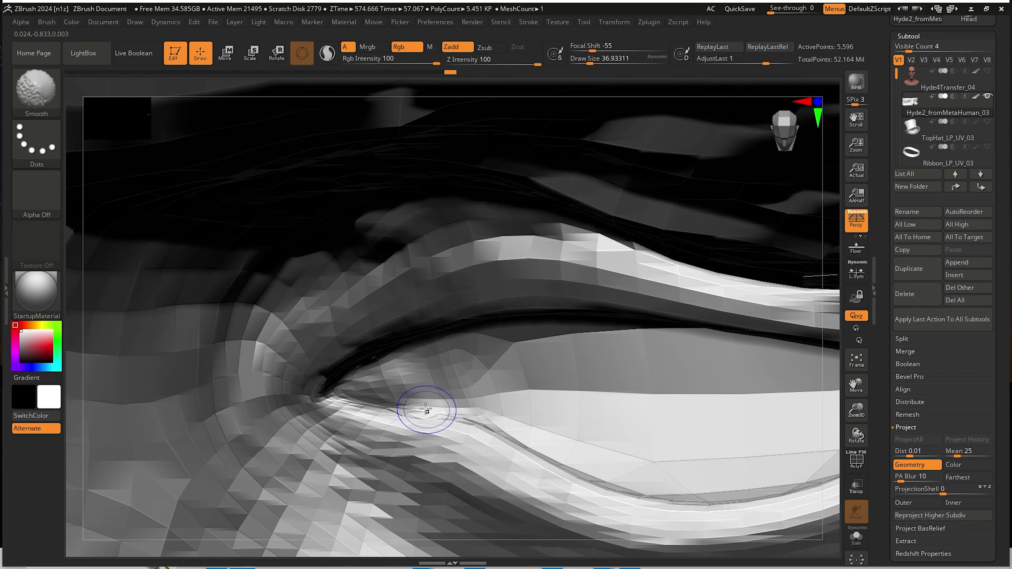
Smooth the inner eye corner along the lower eyelid at the 5,596-point subdivision level.
left_click_drag(432, 405, 441, 411, "shift")
mouse_move(438, 408)
right_mouse_down()
mouse_move(429, 378)
mouse_move(402, 373)
right_mouse_up()
left_click_drag(382, 361, 395, 372, "shift")
Raise the head to the 22,093-point subdivision level and smooth the inner eye corner again.
key("d")
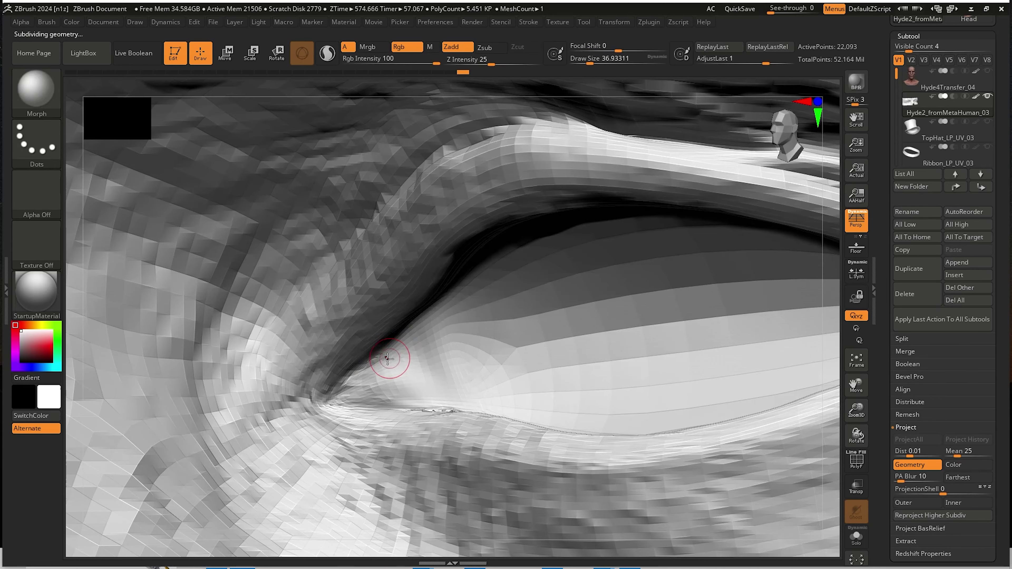
right_click_drag(389, 360, 388, 343)
mouse_move(389, 344)
left_mouse_down("shift")
mouse_move(378, 352)
mouse_move(391, 356)
left_mouse_up("shift")
key("ctrl")
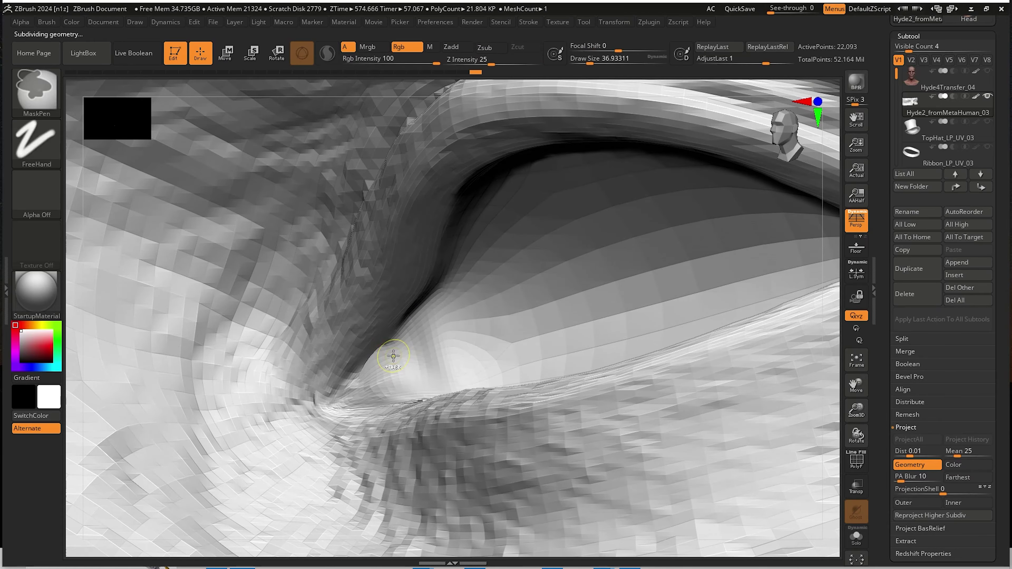
key("shift")
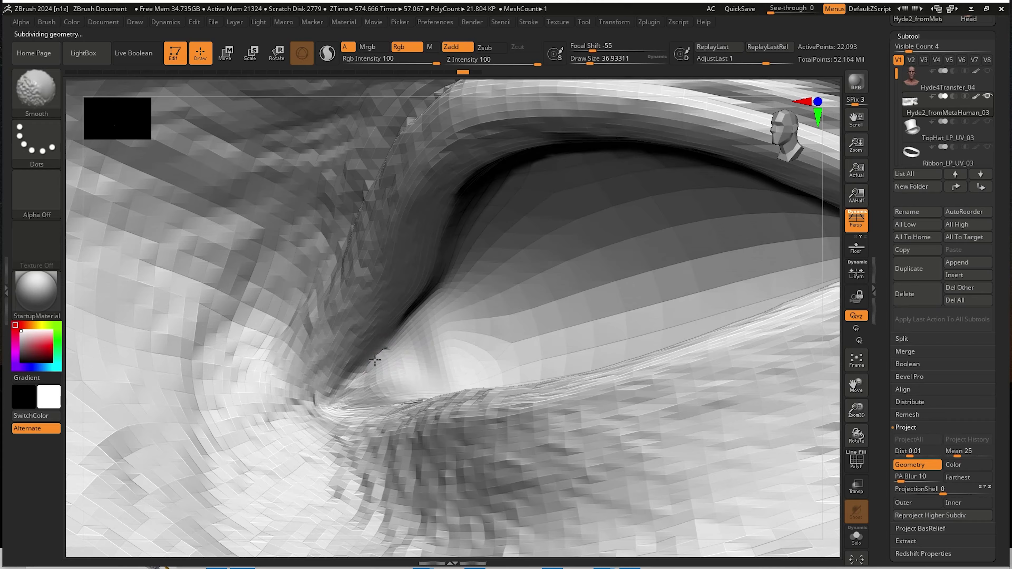
Check the eye corner from inside the head, raise the subdivision level to 87,793 points, and smooth the corner.
mouse_move(412, 363)
right_mouse_down("ctrl")
mouse_move(354, 321)
mouse_move(434, 375)
mouse_move(248, 517)
mouse_move(500, 369)
mouse_move(556, 305)
right_mouse_up("ctrl")
key("shift")
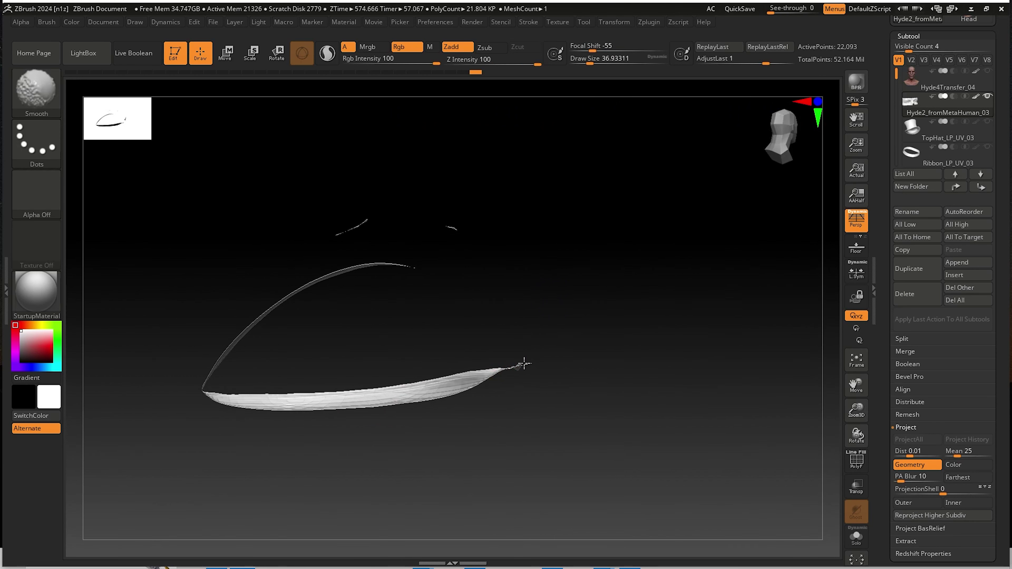
mouse_move(510, 359)
right_mouse_down()
mouse_move(463, 344)
mouse_move(483, 348)
mouse_move(488, 377)
right_mouse_up()
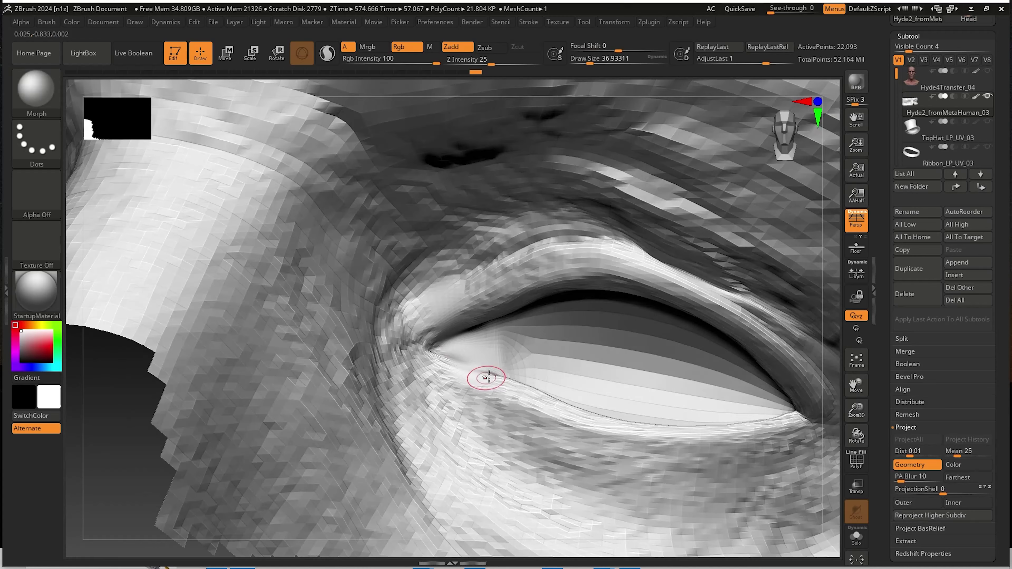
key("d")
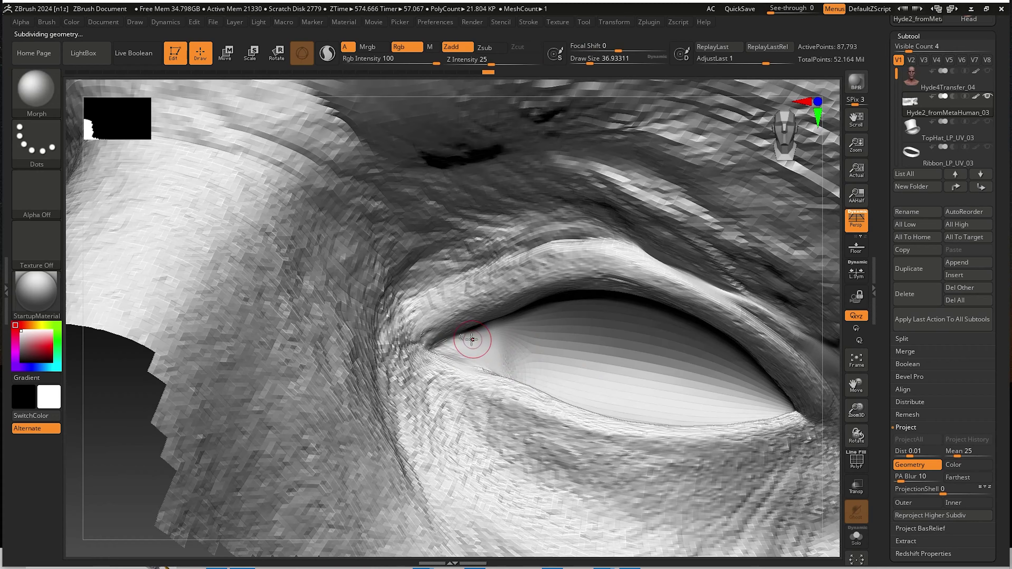
key("shift")
Try to remove the thin spike at the other eye's inner corner with the Morph brush, and undo the stroke.
mouse_move(483, 363)
right_mouse_down()
mouse_move(568, 325)
mouse_move(630, 344)
mouse_move(618, 350)
mouse_move(622, 373)
right_mouse_up()
key("shift")
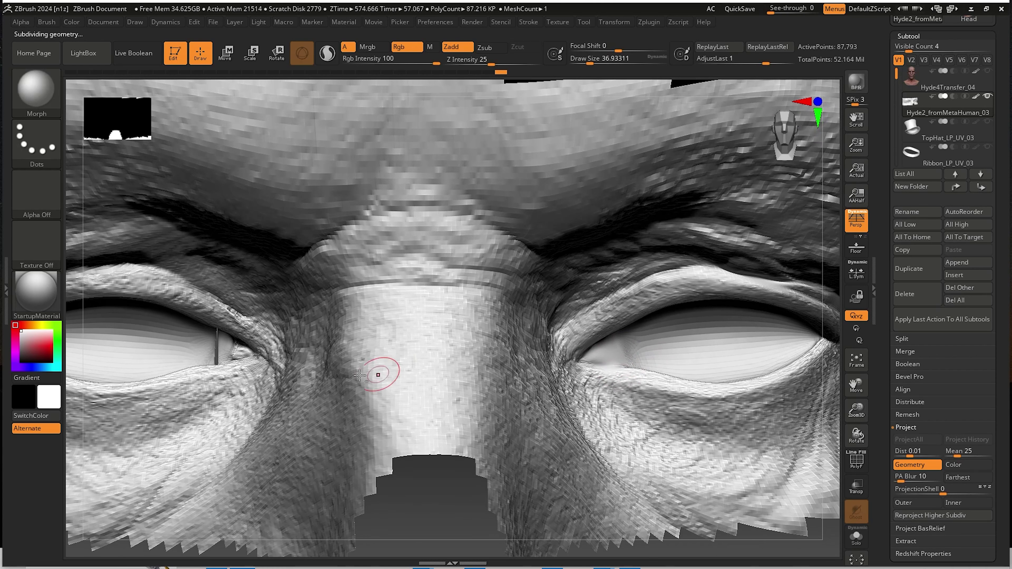
right_click_drag(199, 369, 517, 313, "alt")
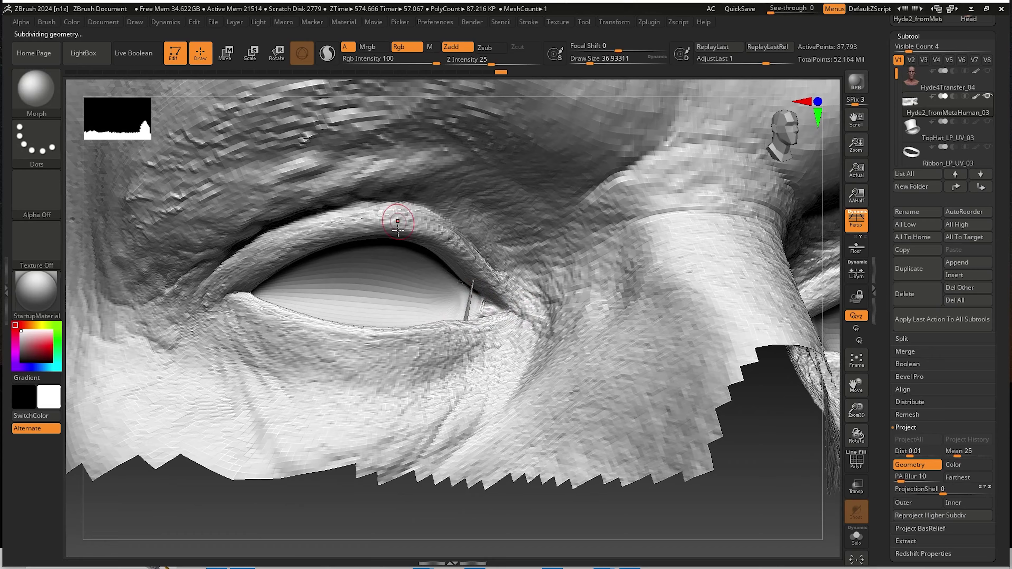
right_click_drag(398, 230, 511, 270)
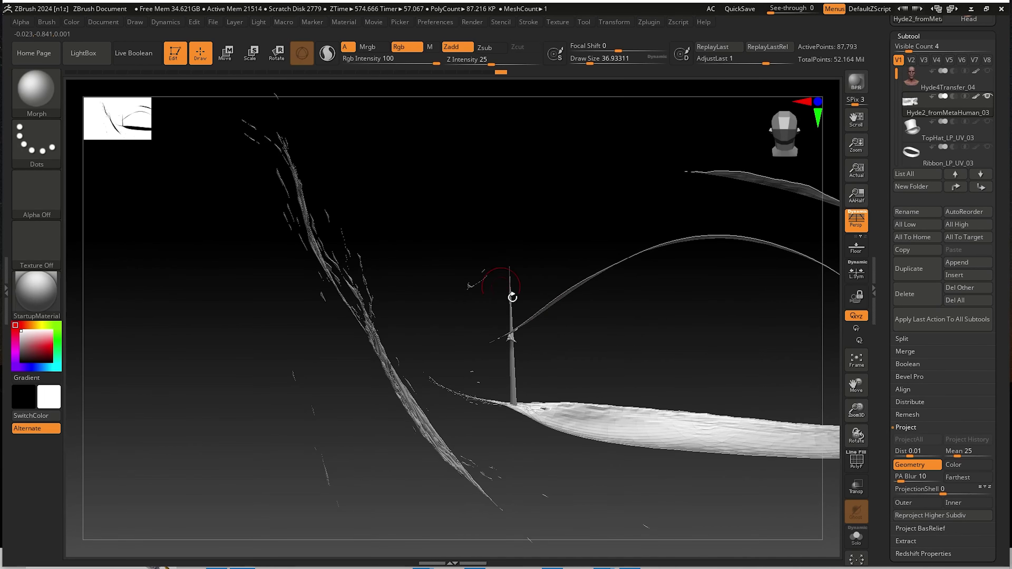
left_click_drag(513, 275, 512, 295)
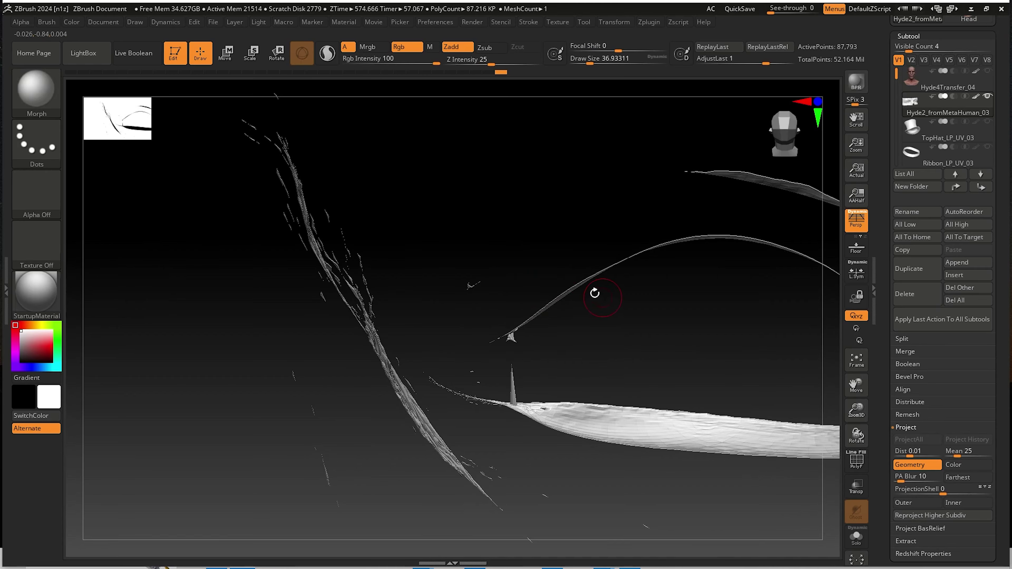
mouse_move(594, 292)
right_mouse_down()
mouse_move(495, 295)
mouse_move(515, 283)
mouse_move(502, 294)
mouse_move(519, 293)
right_mouse_up()
key("ctrl+z")
key("ctrl")
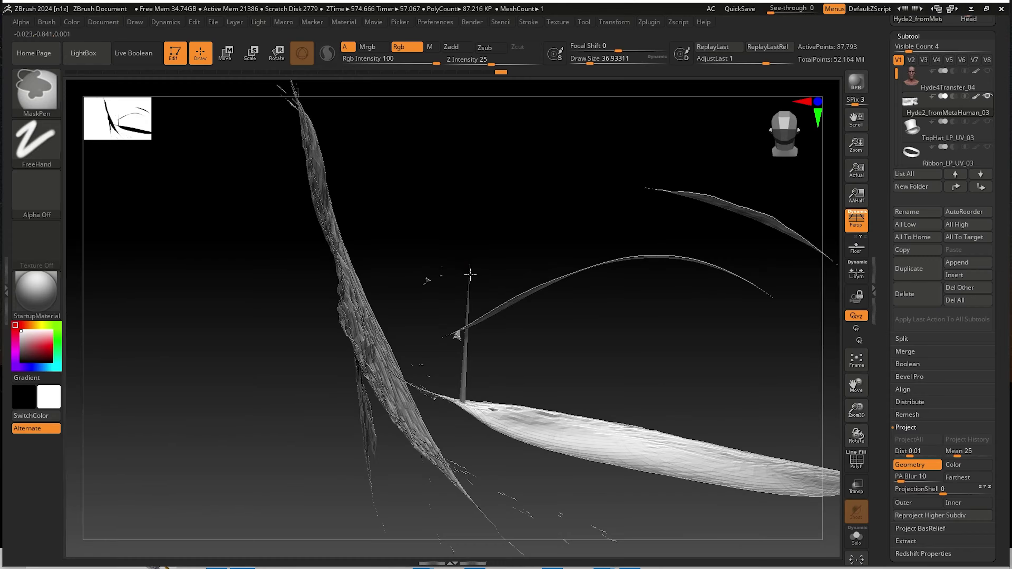
Smooth away the thin spike at the other eye's inner corner and unhide the full head at the 384,217-point level.
left_click(609, 352, "ctrl")
left_click_drag(471, 280, 470, 288, "shift")
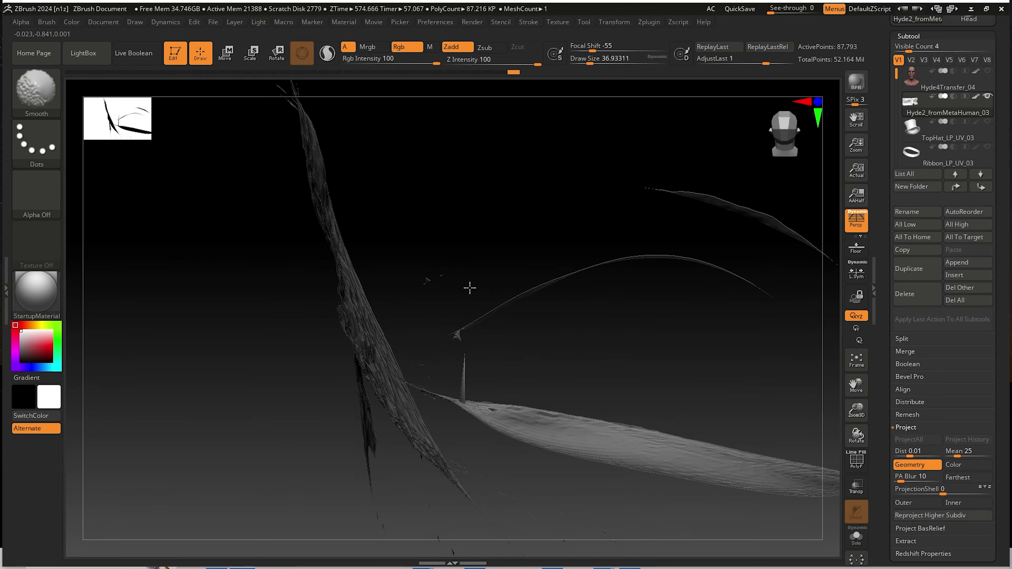
mouse_move(567, 368)
right_mouse_down()
mouse_move(502, 373)
mouse_move(502, 354)
mouse_move(464, 334)
right_mouse_up()
left_click(714, 517, "ctrl")
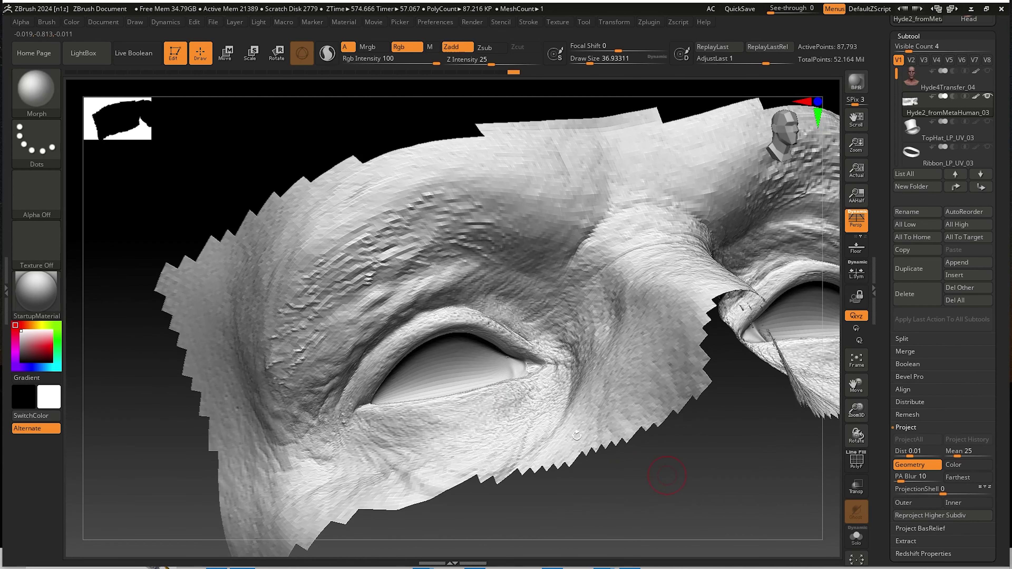
mouse_move(566, 403)
right_mouse_down()
mouse_move(514, 360)
mouse_move(498, 373)
right_mouse_up()
left_click_drag(484, 357, 495, 373, "shift")
mouse_move(486, 370)
right_mouse_down("ctrl")
mouse_move(480, 339)
mouse_move(533, 415)
mouse_move(485, 369)
right_mouse_up("ctrl")
right_click_drag(599, 403, 488, 329, "alt")
left_click(672, 381, "ctrl+shift")
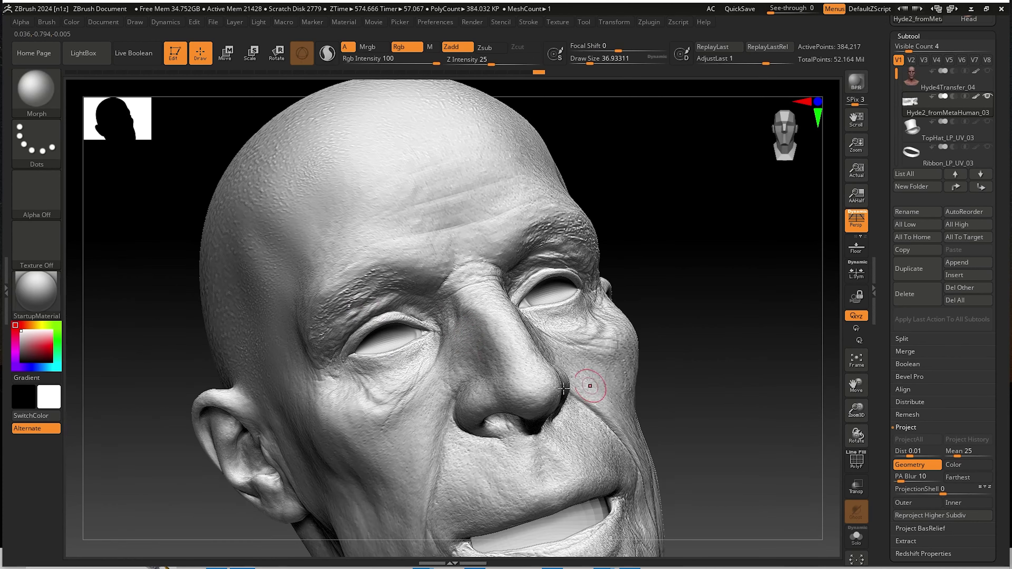
Examine the projected face from several angles, covering the eyes, nose, mouth and ears.
mouse_move(583, 384)
right_mouse_down()
mouse_move(615, 392)
mouse_move(571, 373)
right_mouse_up()
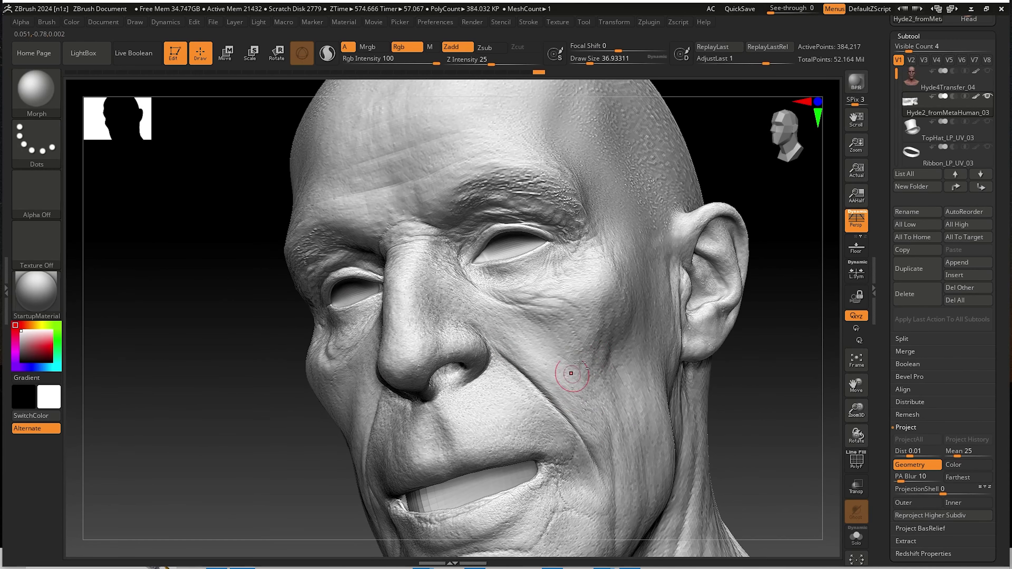
right_click_drag(637, 367, 594, 265, "ctrl")
right_click_drag(475, 261, 551, 320, "ctrl")
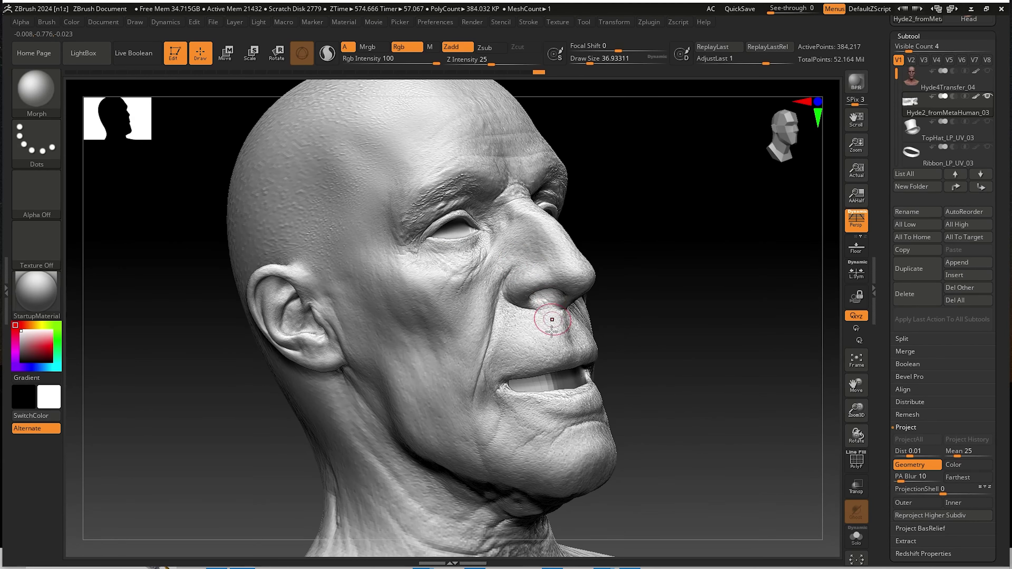
right_click_drag(469, 327, 403, 315)
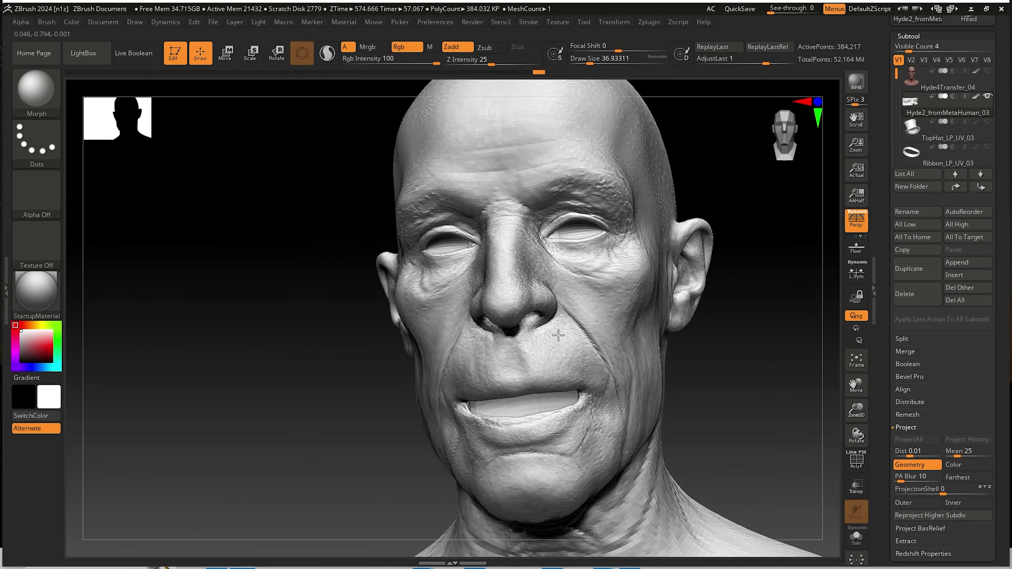
right_click_drag(573, 279, 478, 350, "alt")
right_click_drag(608, 367, 539, 263, "ctrl")
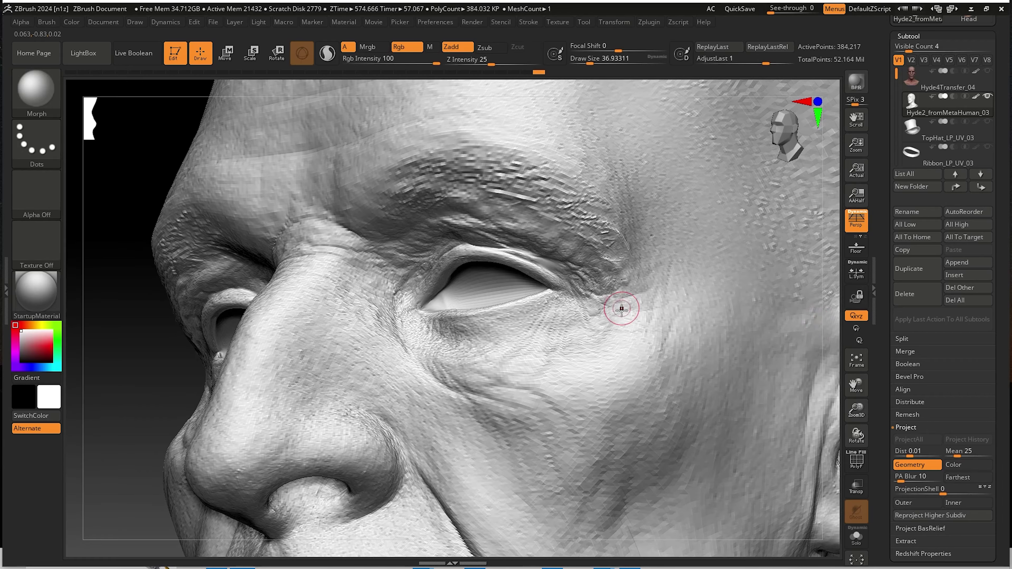
right_click_drag(662, 332, 568, 245, "ctrl")
right_click_drag(500, 297, 503, 333)
right_click_drag(442, 309, 479, 282)
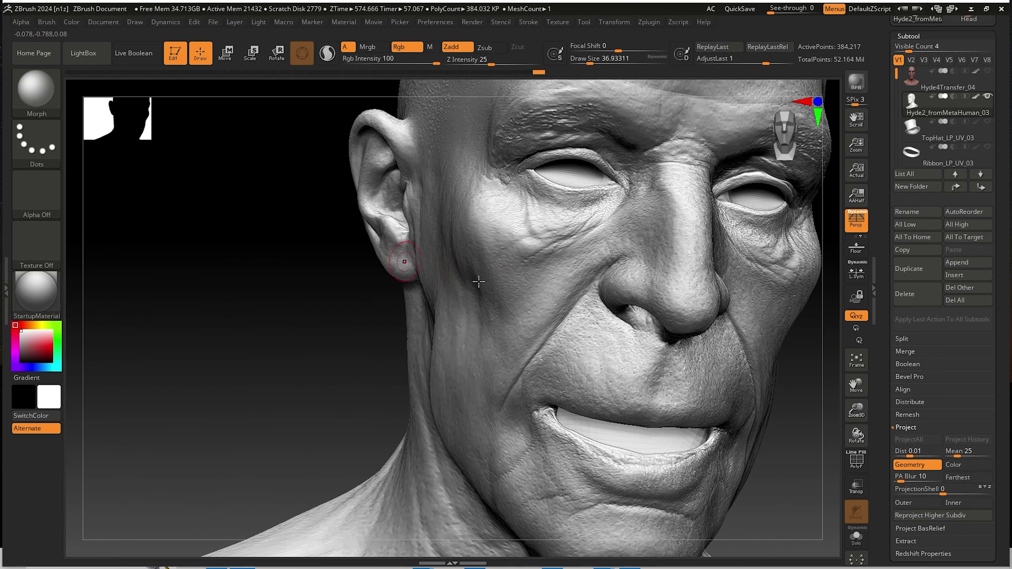
right_click_drag(554, 299, 539, 318)
right_click_drag(539, 318, 462, 312)
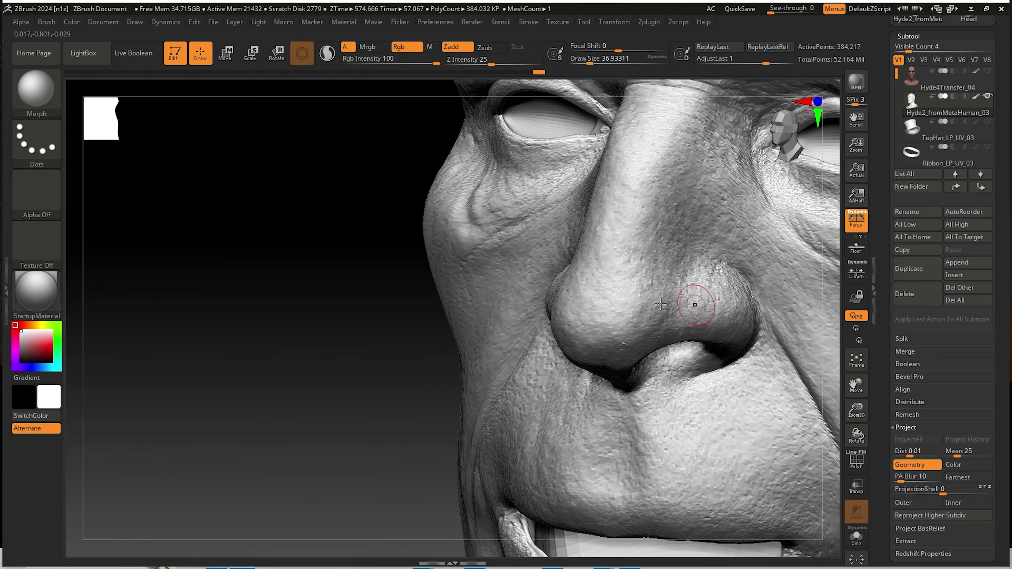
right_click_drag(696, 304, 523, 305, "alt")
right_click_drag(712, 329, 720, 297, "ctrl")
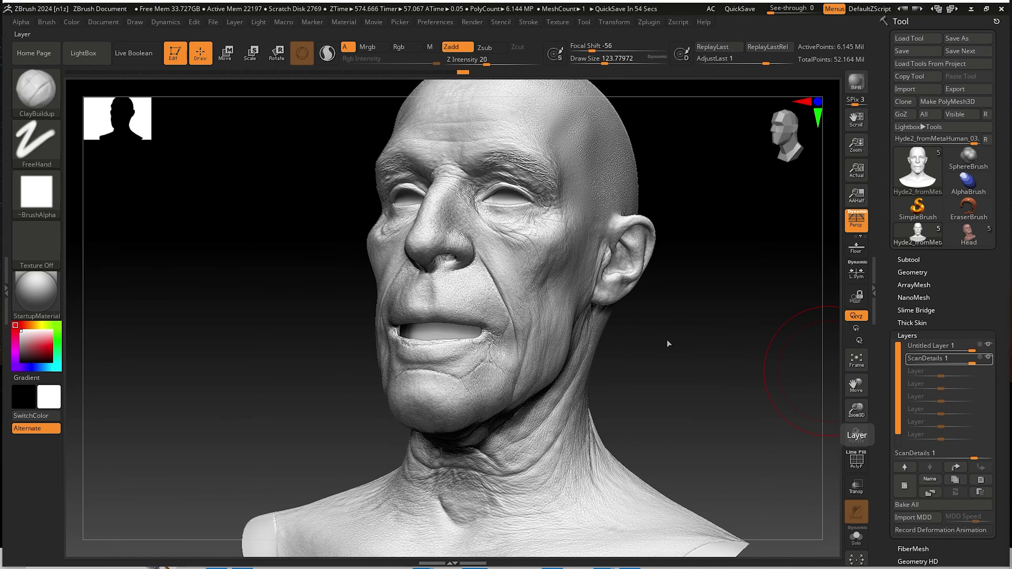
Reduce the brush draw size to about 37 for detail work around the eye.
right_click_drag(708, 324, 665, 315)
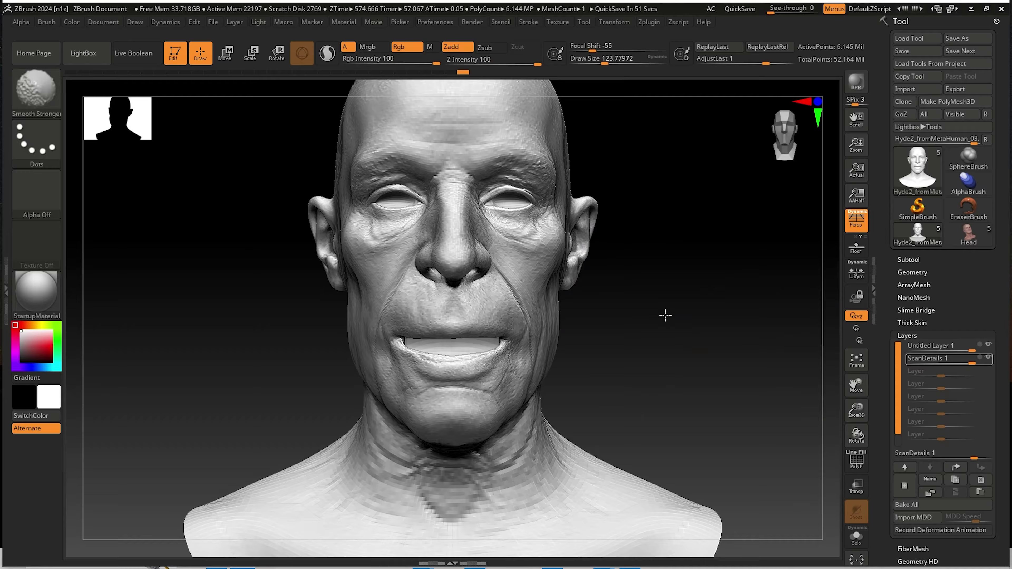
mouse_move(451, 226)
right_mouse_down("ctrl")
mouse_move(511, 268)
mouse_move(490, 308)
mouse_move(454, 284)
right_mouse_up("ctrl")
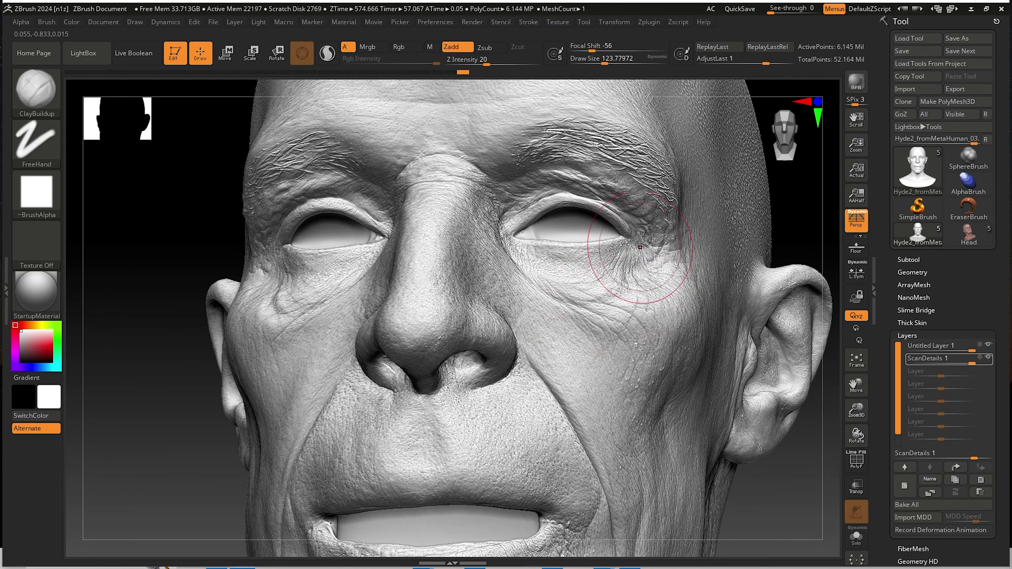
mouse_move(632, 260)
right_mouse_down("ctrl")
mouse_move(678, 294)
mouse_move(646, 339)
mouse_move(598, 351)
right_mouse_up("ctrl")
key("space")
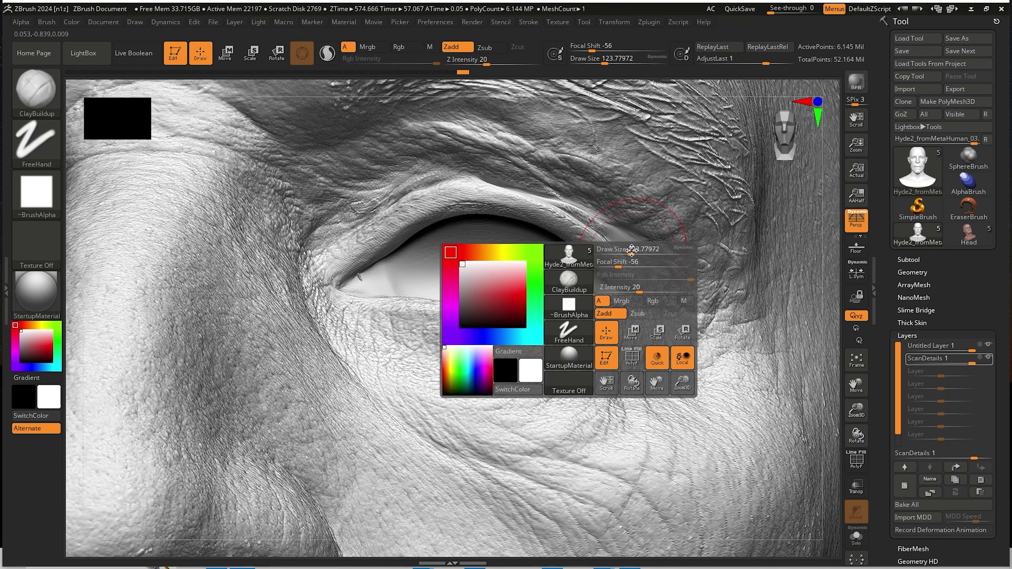
left_click_drag(633, 249, 617, 249)
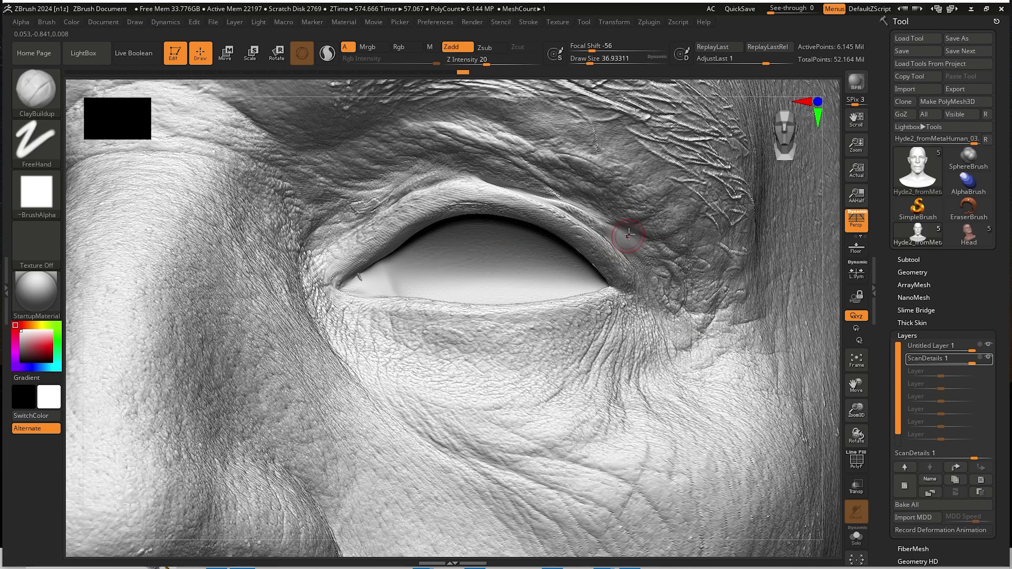
Turn on recording for the ScanDetails layer and smooth the small spike at the eye's inner corner.
right_click_drag(405, 264, 361, 280)
left_click(361, 279, "shift")
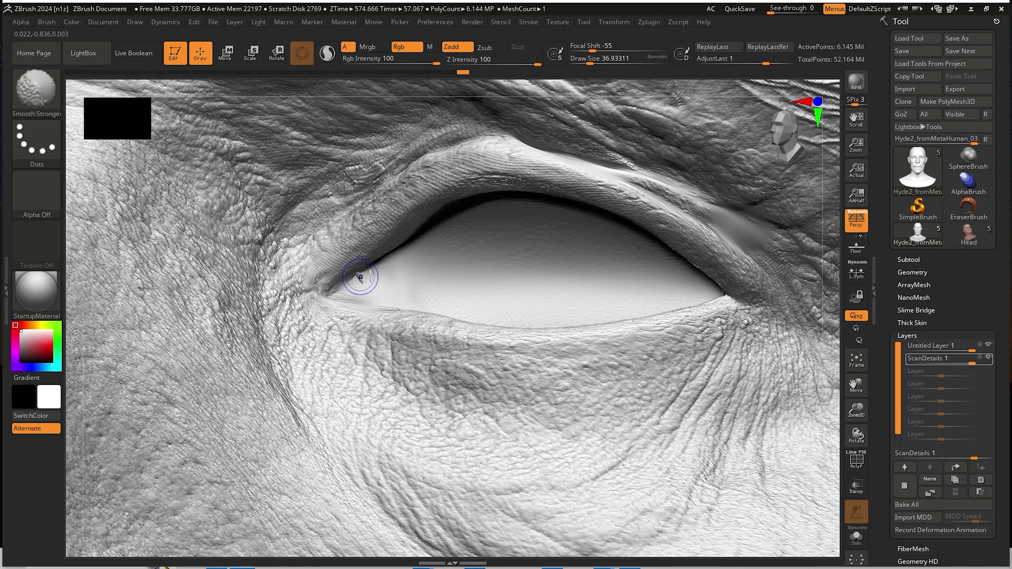
left_click(973, 358)
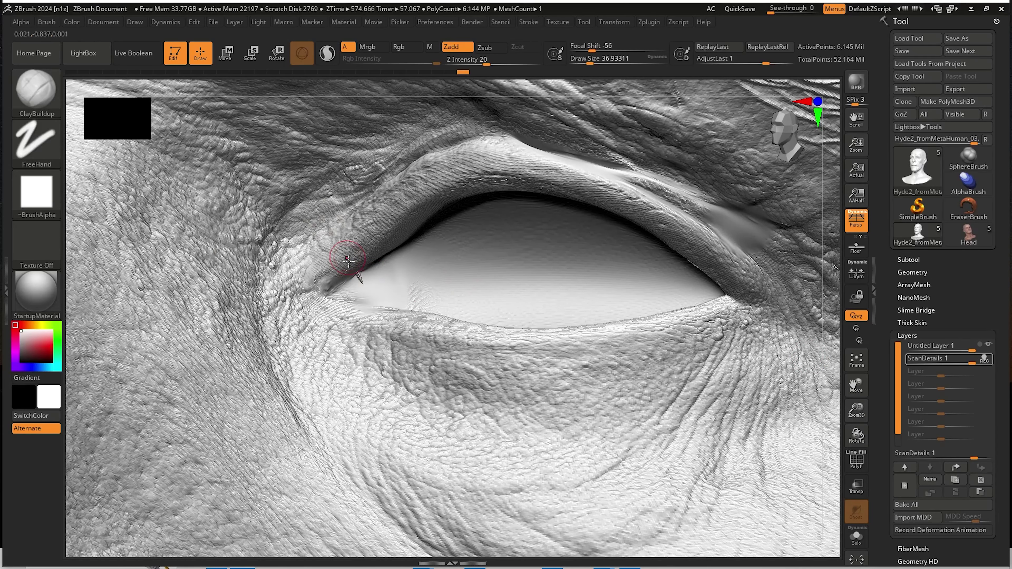
key("shift")
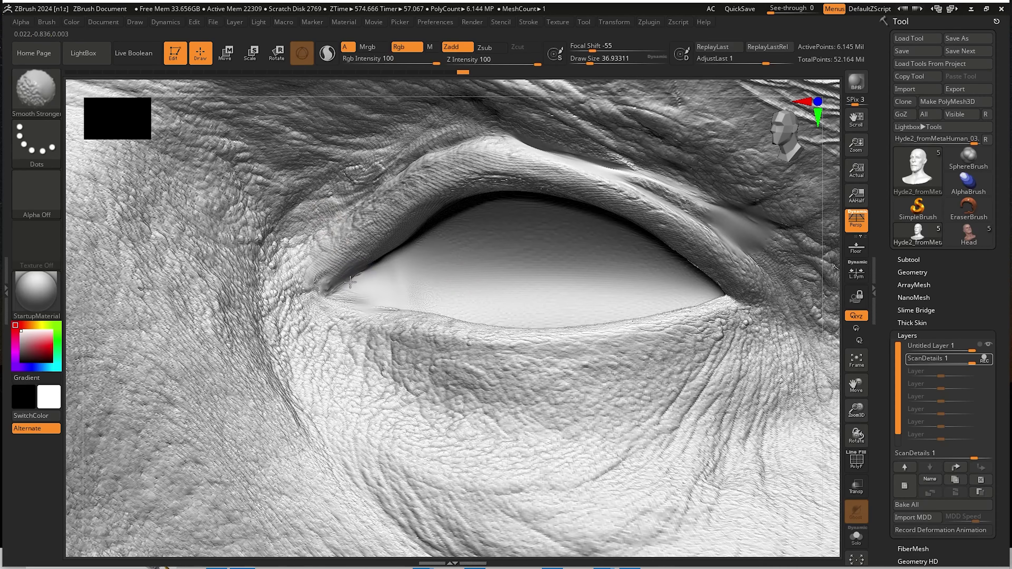
Lower the head to the 384,217-point subdivision level and isolate the area around the eye.
mouse_move(356, 276)
right_mouse_down()
mouse_move(339, 276)
mouse_move(399, 304)
mouse_move(399, 223)
right_mouse_up()
key("shift")
key("shift+d")
left_click_drag(319, 195, 511, 322, "ctrl+shift")
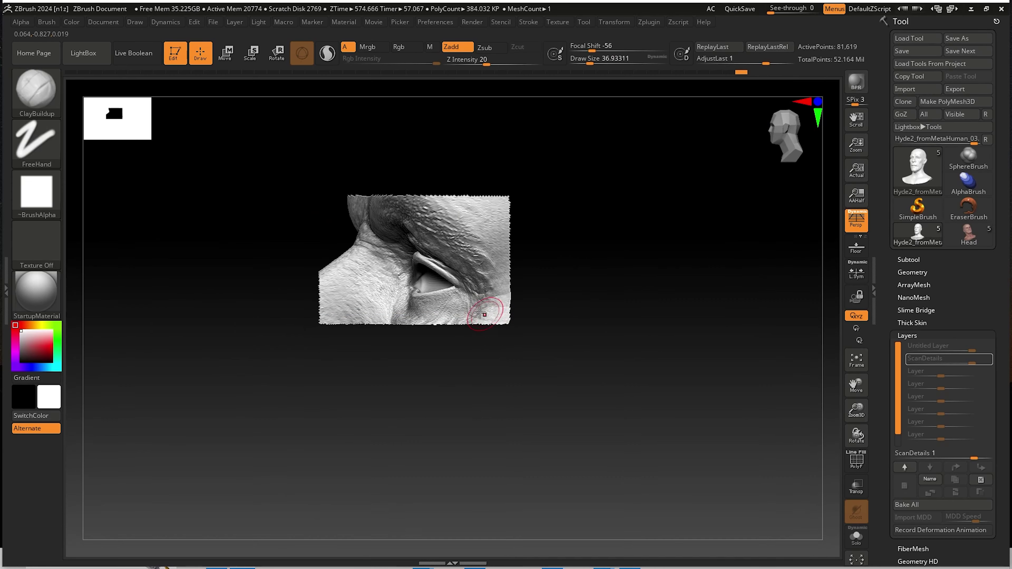
Check the isolated eye from inside the head and smooth the remaining spike at its inner corner.
right_click_drag(488, 303, 411, 385)
right_click_drag(625, 168, 449, 327, "alt")
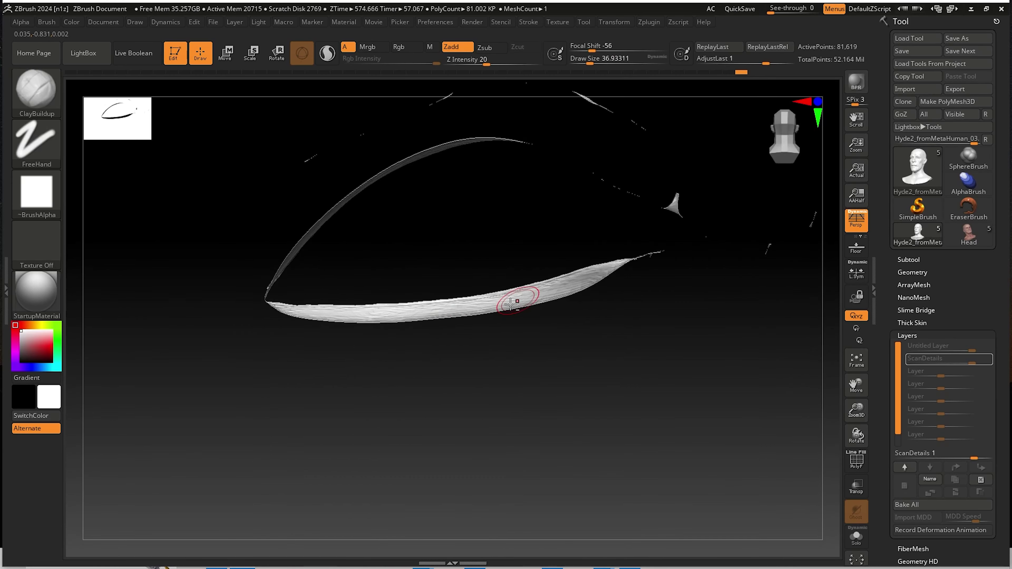
mouse_move(687, 210)
right_mouse_down("alt")
mouse_move(428, 367)
mouse_move(419, 354)
mouse_move(442, 350)
mouse_move(465, 378)
mouse_move(502, 380)
right_mouse_up("alt")
key("shift")
left_click(415, 367, "shift")
right_click_drag(297, 393, 460, 367, "alt")
key("shift")
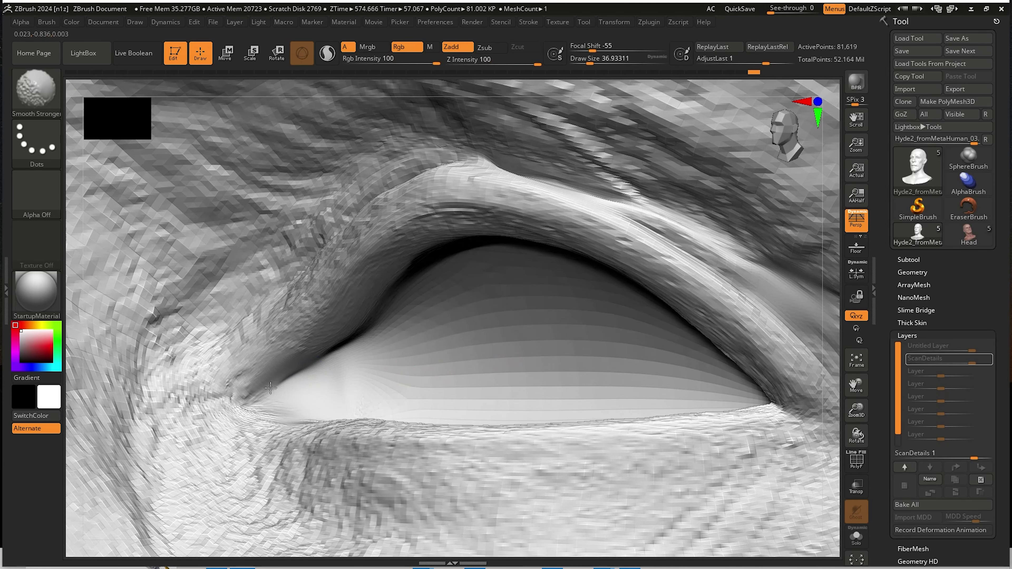
Raise the isolated eye area to the 325,241-point subdivision level and smooth its inner corner again.
key("ctrl+d")
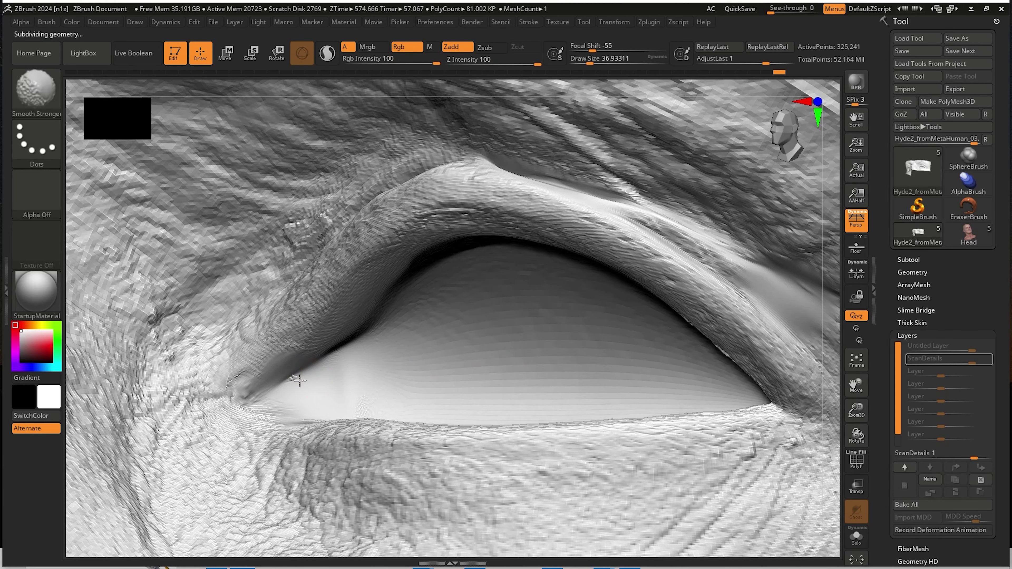
mouse_move(364, 377)
right_mouse_down()
mouse_move(257, 407)
mouse_move(334, 343)
mouse_move(327, 376)
right_mouse_up()
key("shift")
right_click_drag(493, 360, 558, 307, "ctrl")
right_click_drag(630, 297, 459, 286, "alt")
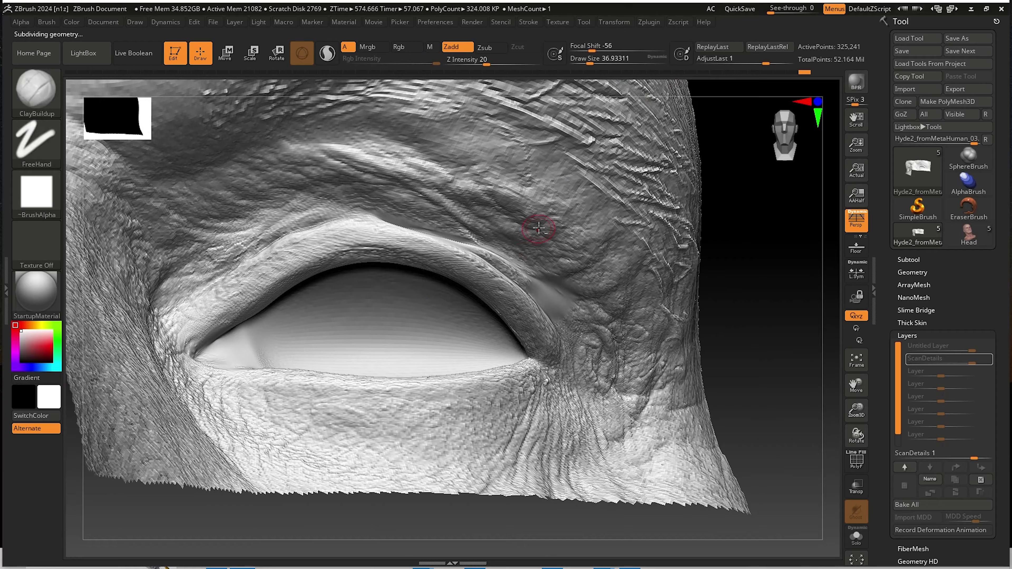
Set up the Standard brush with the Spray stroke, Alpha 07 and a draw size of about 59 for the upper eyelid's smooth patch.
right_click_drag(539, 227, 562, 266, "ctrl")
mouse_move(533, 336)
right_mouse_down("alt")
mouse_move(435, 297)
mouse_move(524, 309)
mouse_move(450, 262)
right_mouse_up("alt")
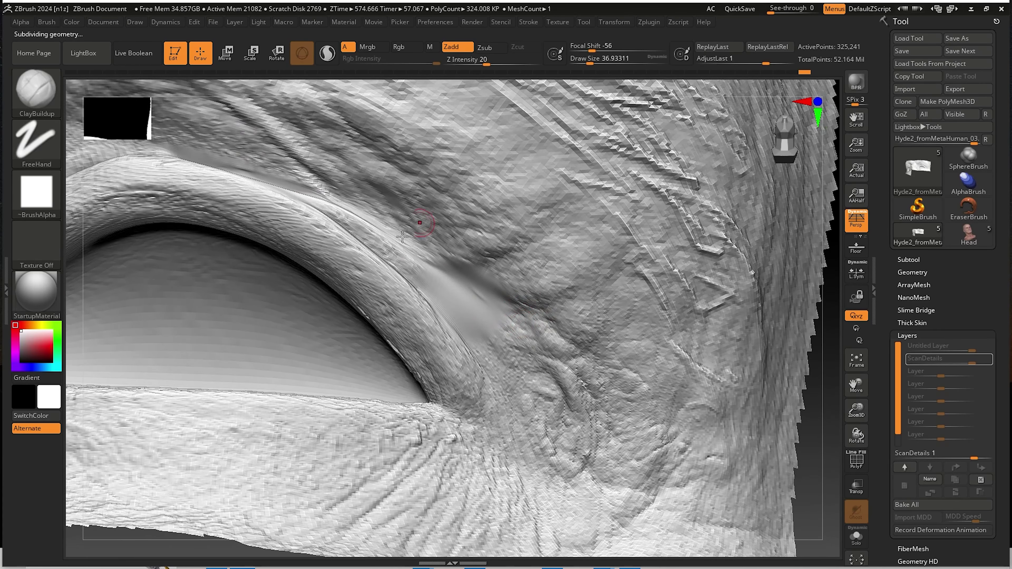
right_click_drag(402, 236, 498, 308)
key("space")
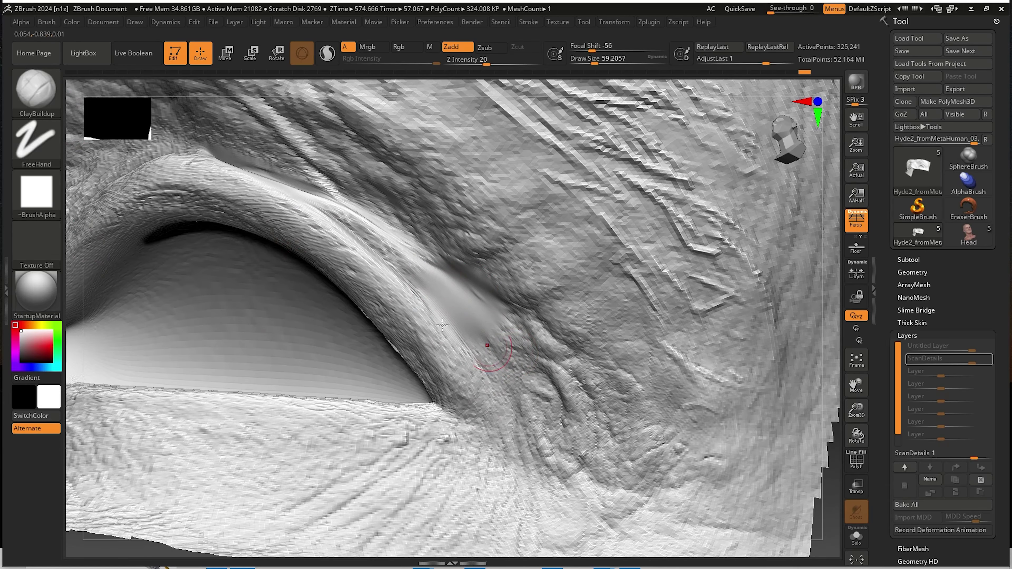
left_click(44, 98)
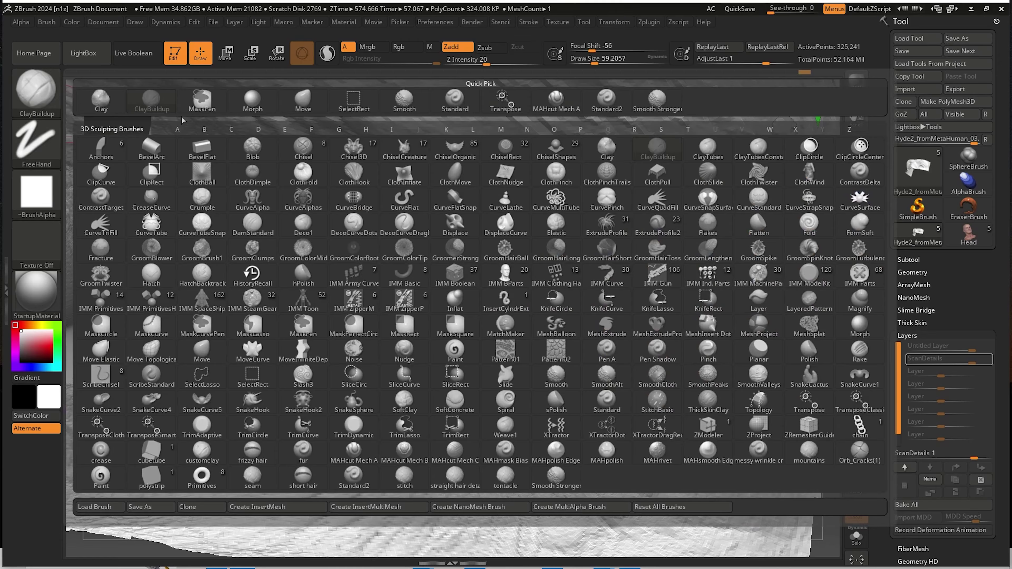
left_click(456, 102)
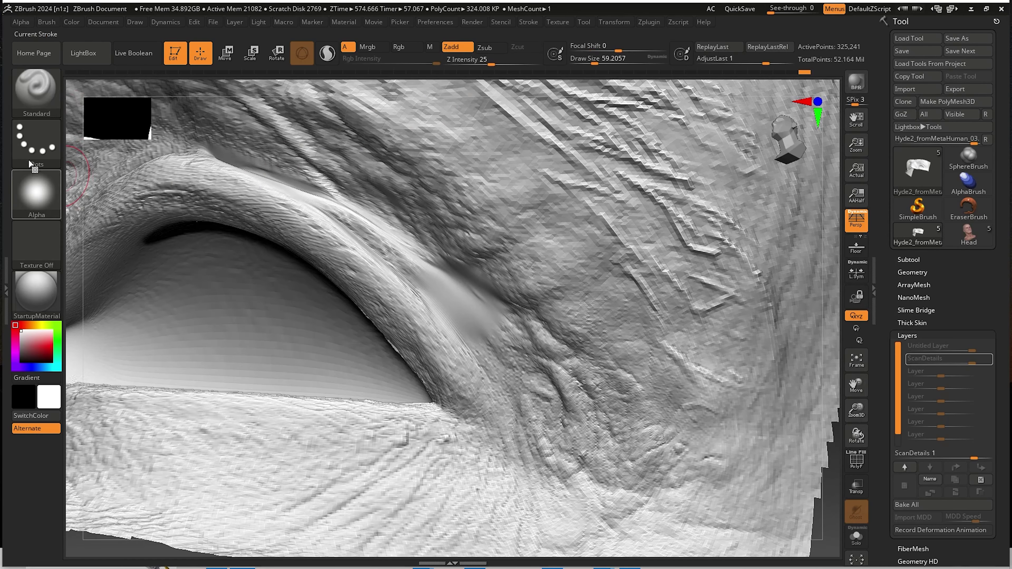
left_click(35, 149)
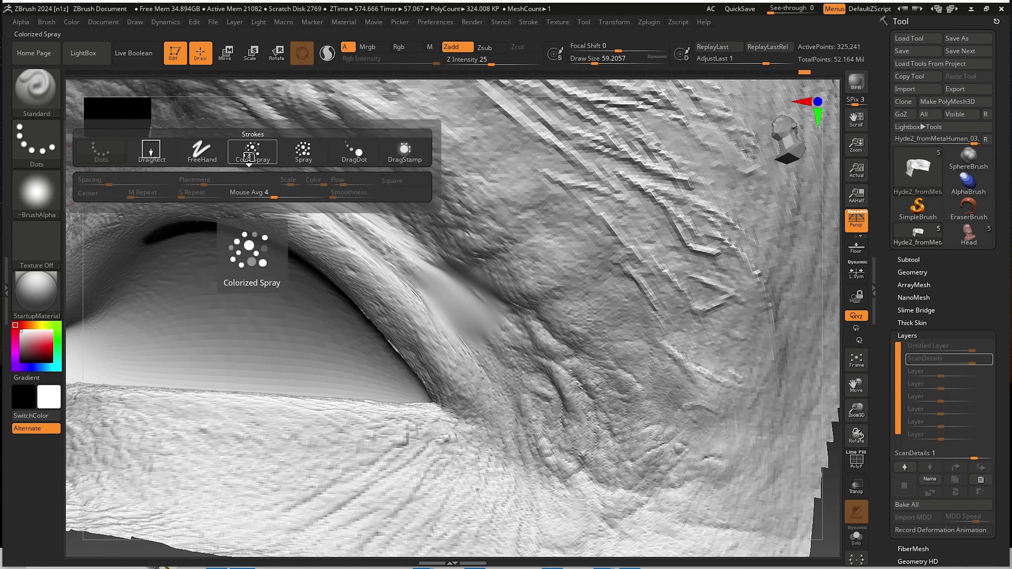
left_click(303, 153)
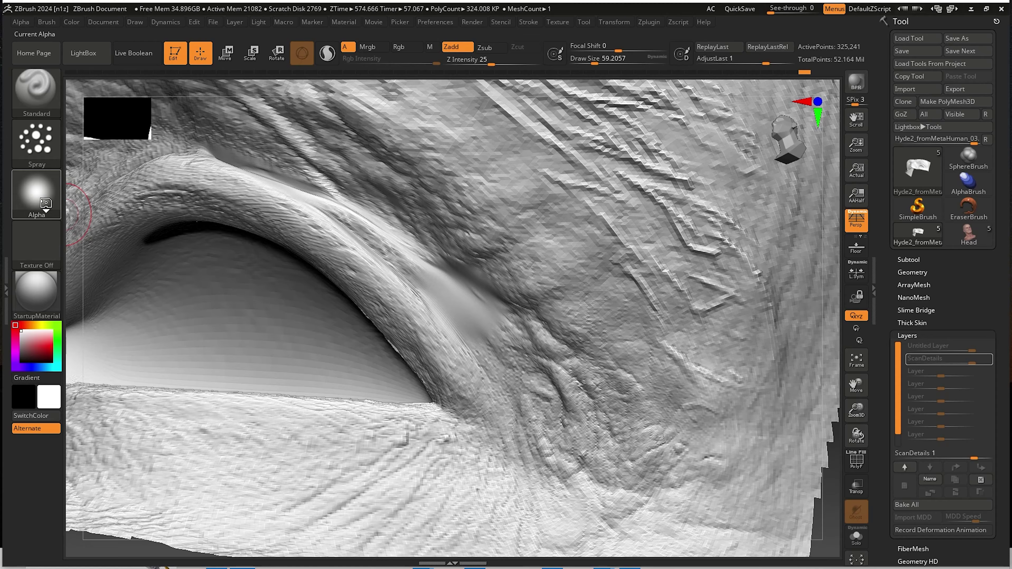
left_click(46, 203)
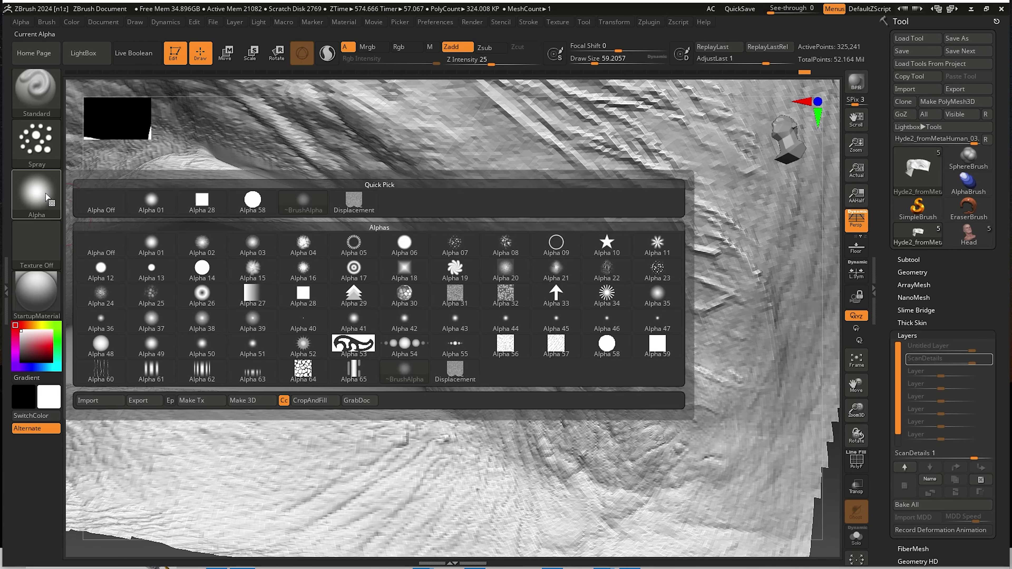
left_click(452, 248)
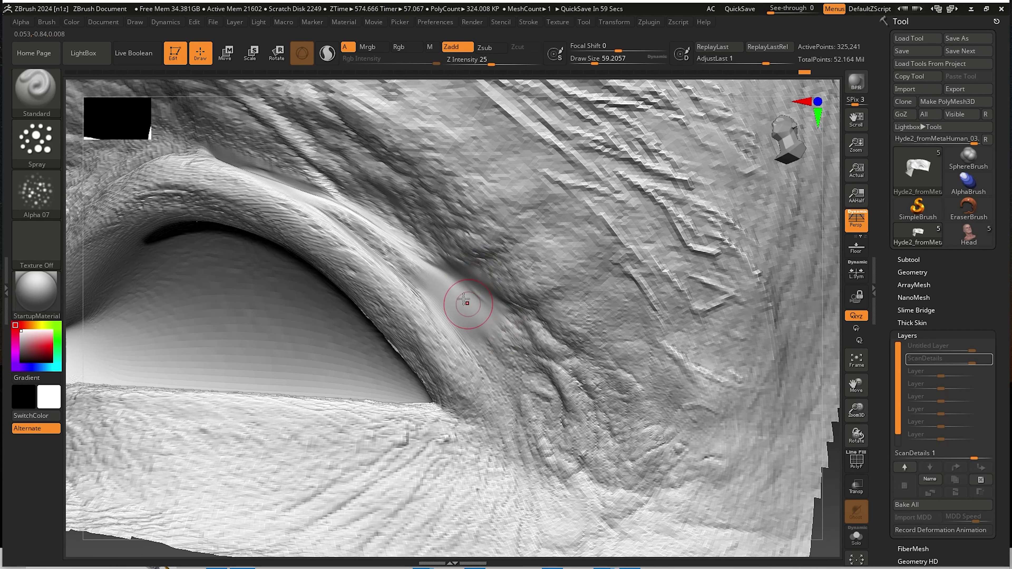
Test a spray stroke on the smooth patch by the outer upper eyelid, undo it, and spray fine skin texture along the eyelid.
left_click_drag(456, 294, 504, 339)
key("ctrl+z")
right_click_drag(510, 290, 560, 301)
mouse_move(560, 300)
left_mouse_down("shift")
mouse_move(498, 323)
mouse_move(423, 274)
left_mouse_up("shift")
right_click_drag(423, 274, 509, 316, "alt")
left_click_drag(509, 317, 283, 218)
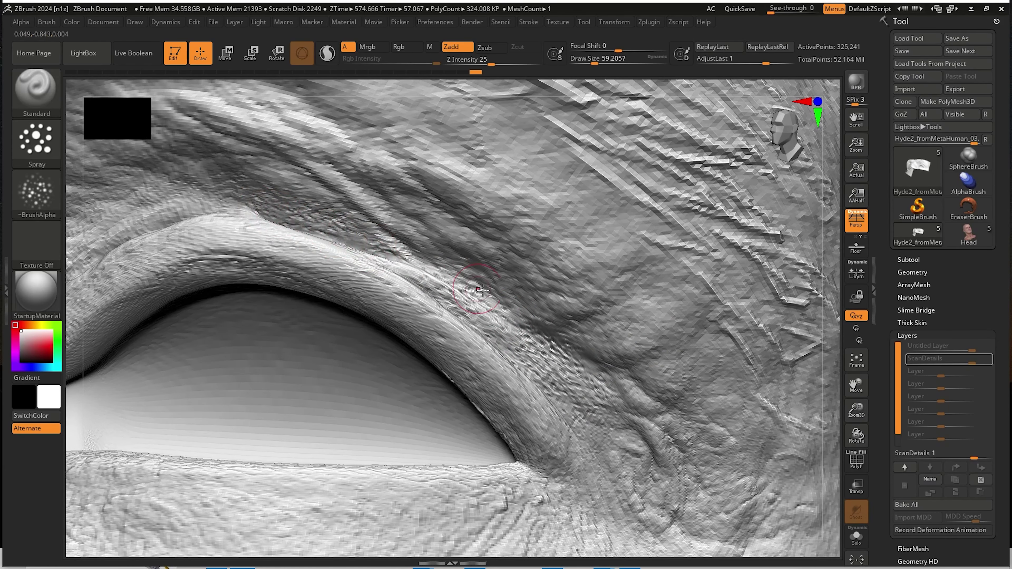
Set the Z Intensity to 8 and spray subtler skin texture along the upper eyelid fold.
mouse_move(482, 291)
right_mouse_down("ctrl")
mouse_move(476, 255)
mouse_move(556, 318)
mouse_move(655, 372)
right_mouse_up("ctrl")
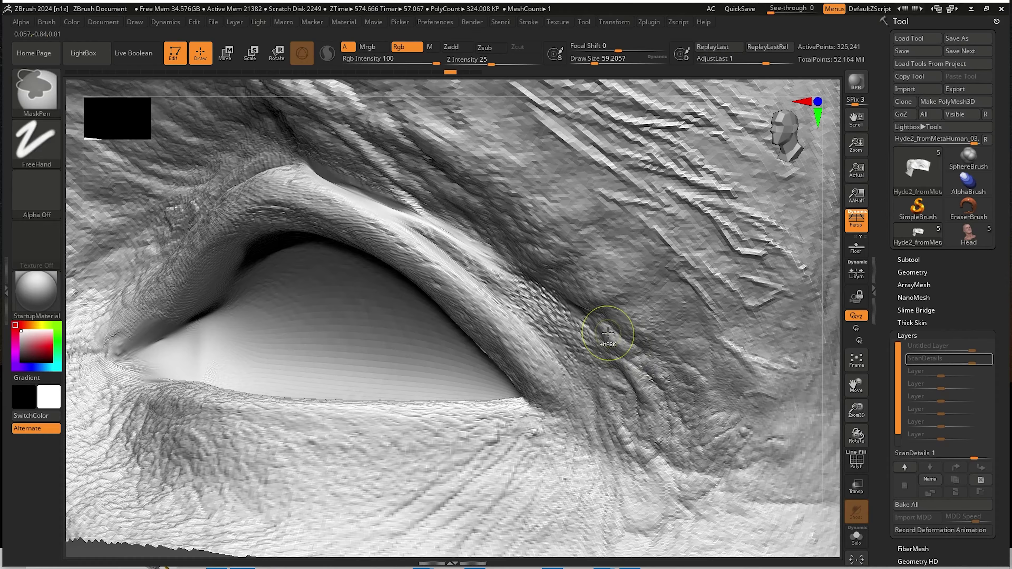
key("space")
left_click_drag(596, 368, 580, 369)
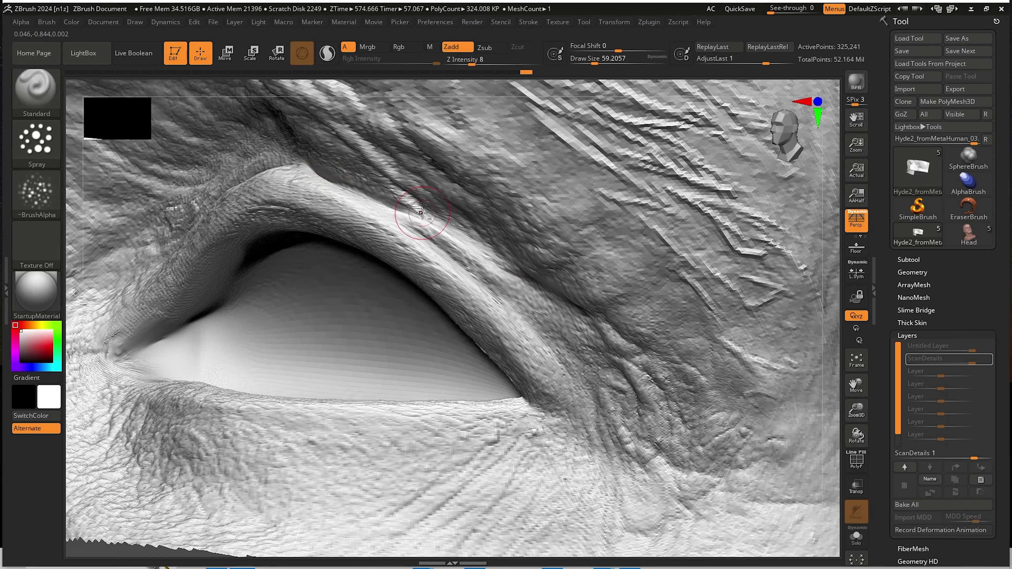
left_click_drag(421, 213, 477, 275)
right_click_drag(472, 267, 316, 237)
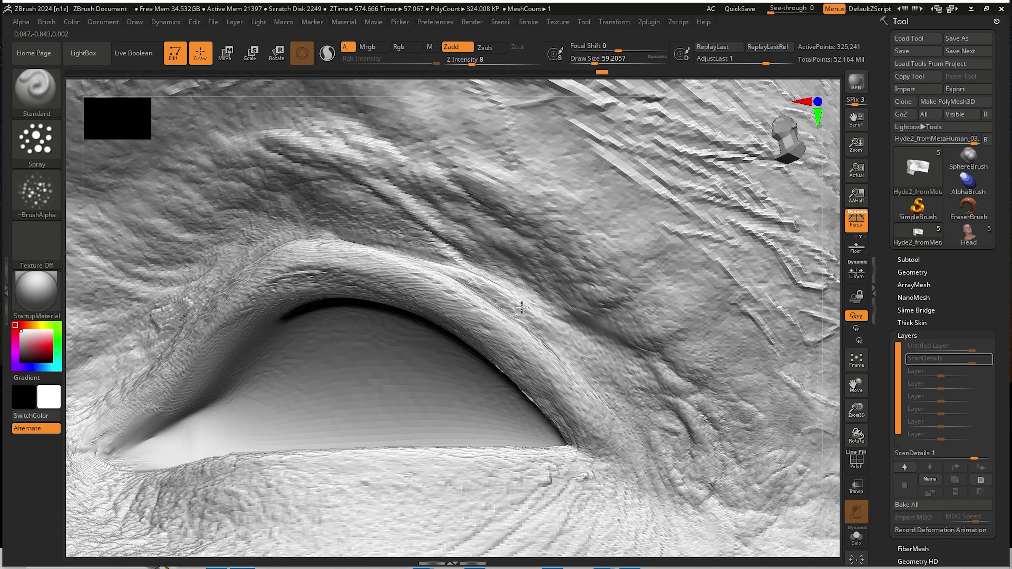
key("f")
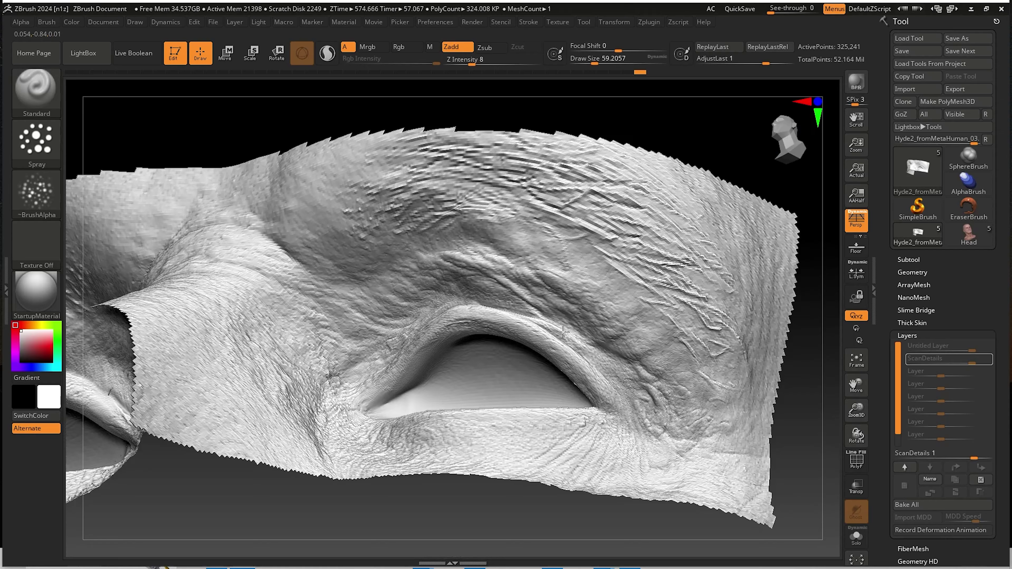
Check the retextured eyelids from the front and unhide the rest of the head mesh.
mouse_move(602, 371)
right_mouse_down()
mouse_move(639, 343)
mouse_move(598, 344)
mouse_move(526, 311)
mouse_move(409, 238)
mouse_move(485, 283)
mouse_move(503, 306)
right_mouse_up()
right_click_drag(502, 306, 514, 240, "ctrl")
right_click_drag(662, 311, 694, 333)
right_click_drag(718, 414, 719, 422, "shift")
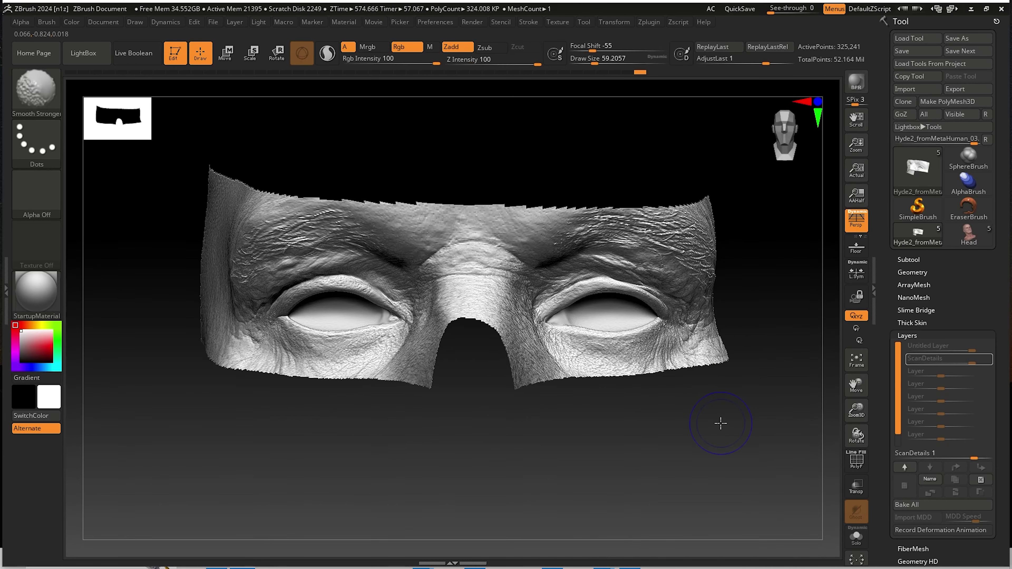
key("ctrl+shift")
left_click(739, 387, "ctrl+shift")
right_click_drag(613, 443, 649, 299, "alt")
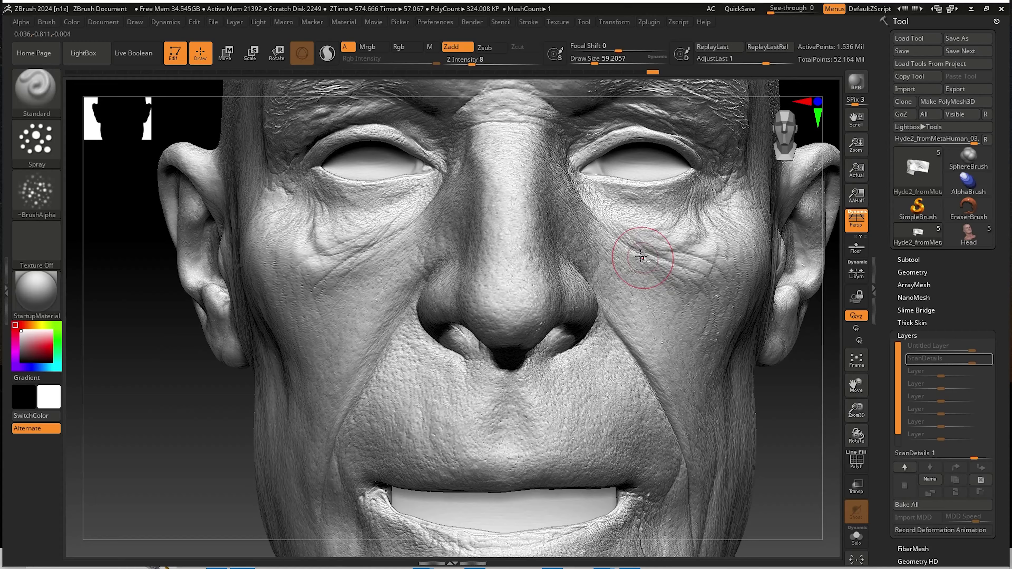
Load Alpha 60 into the spraying Standard brush for texturing the smooth lower lip.
mouse_move(403, 500)
right_mouse_down("alt")
mouse_move(391, 322)
mouse_move(450, 368)
right_mouse_up("alt")
right_click_drag(345, 325, 374, 309)
right_click_drag(448, 373, 426, 398)
right_click_drag(520, 385, 495, 387)
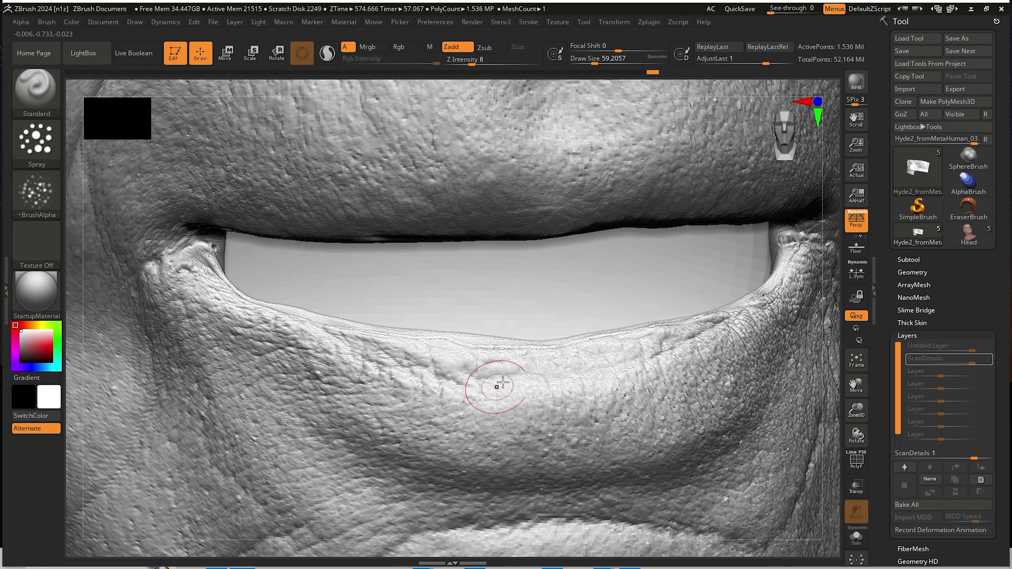
right_click_drag(579, 396, 601, 443)
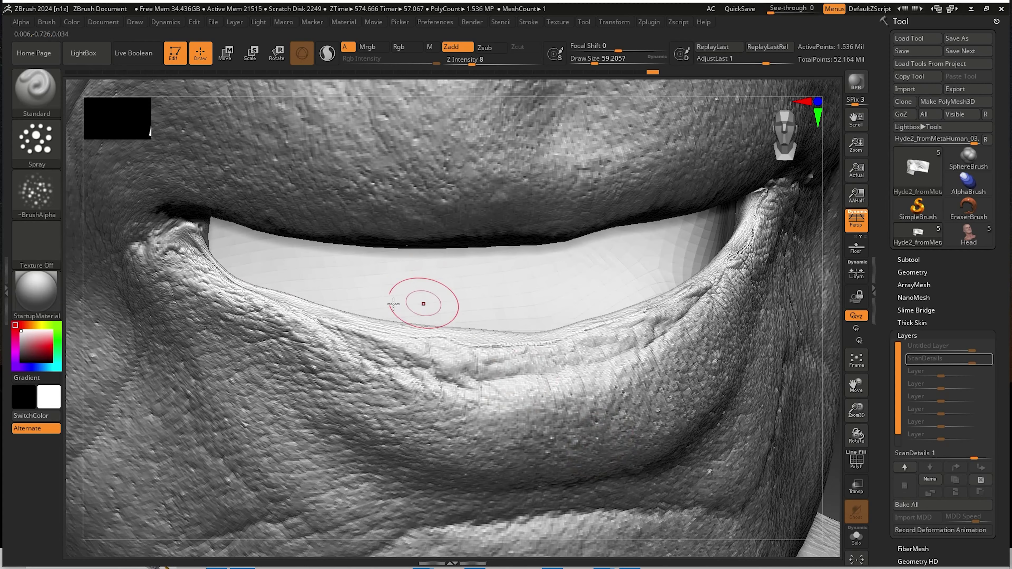
left_click(40, 194)
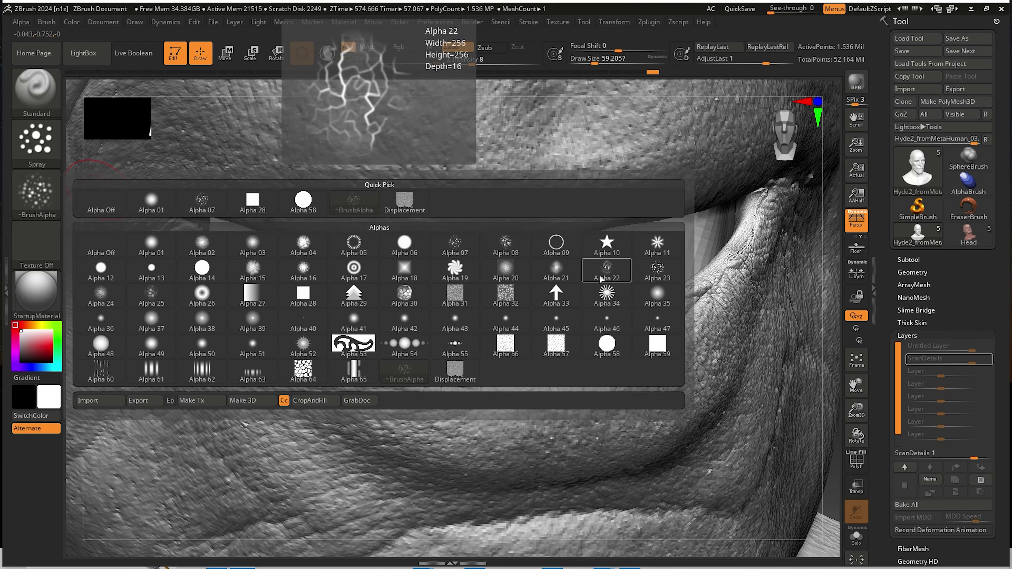
left_click(101, 373)
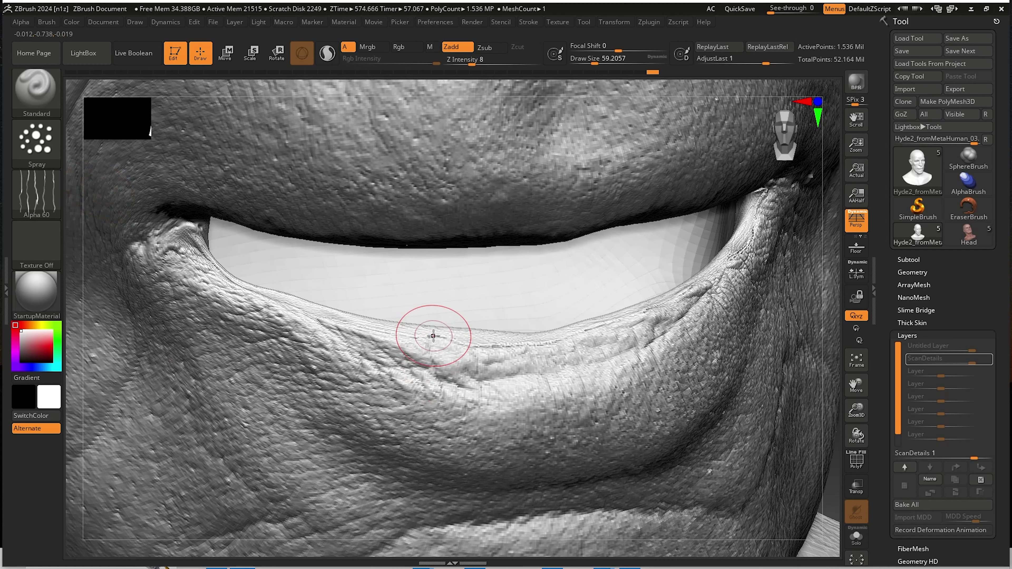
Set the draw size to about 97, undo the stray mask, and spray fine vertical creases across the lower lip.
right_click_drag(497, 356, 501, 384)
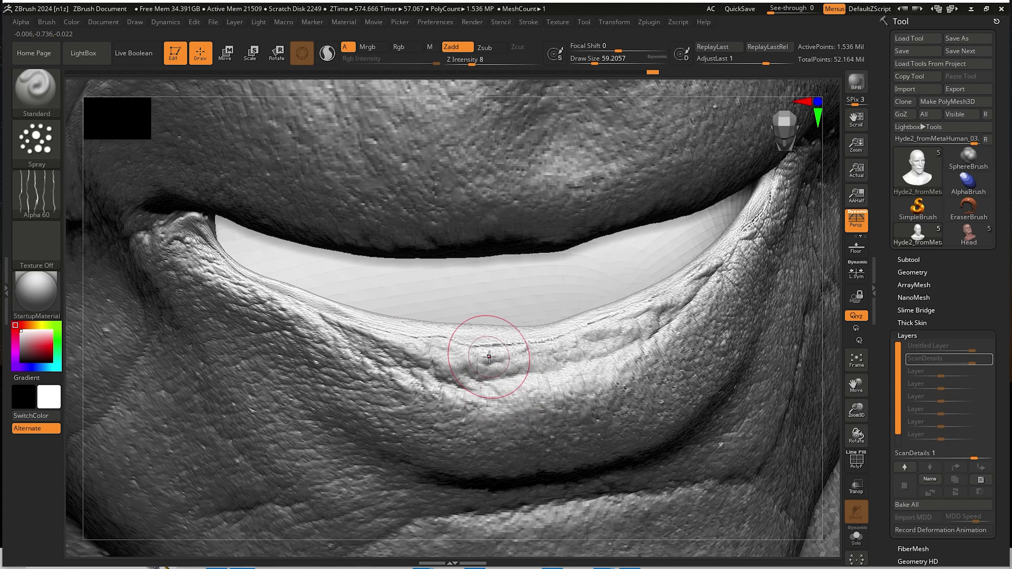
key("space")
key("ctrl")
left_click(497, 354, "ctrl")
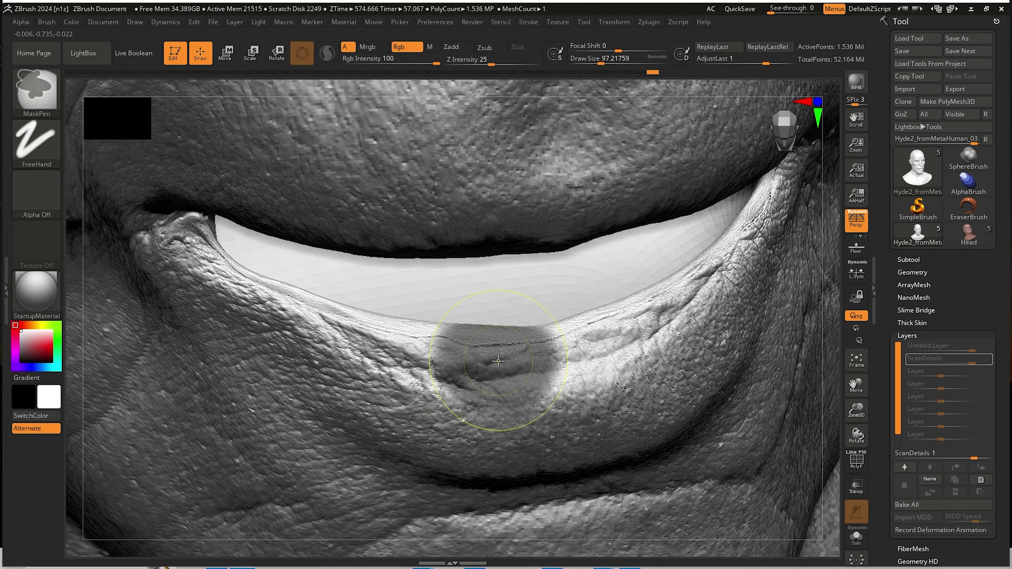
key("ctrl+z")
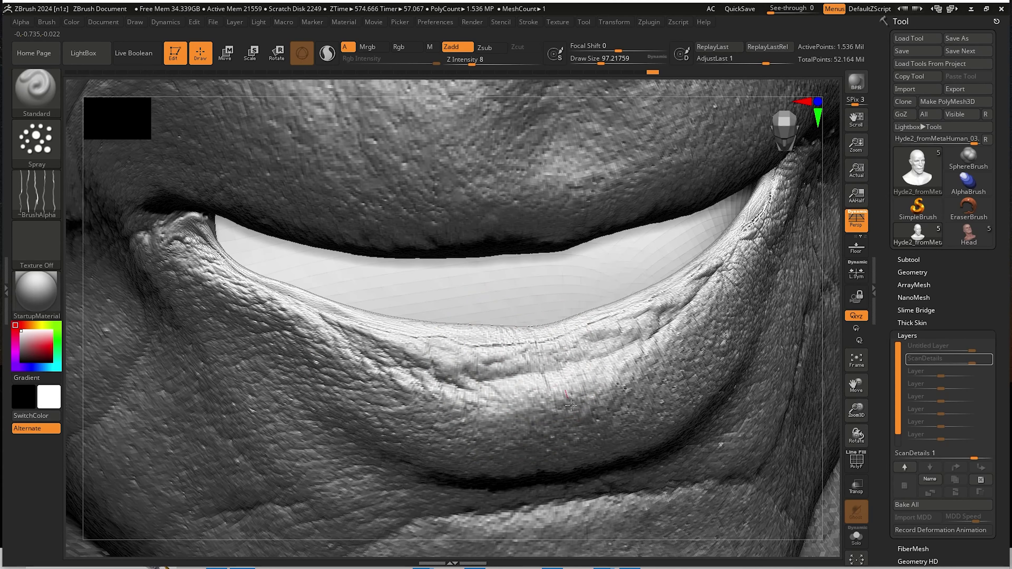
right_click_drag(425, 347, 578, 351)
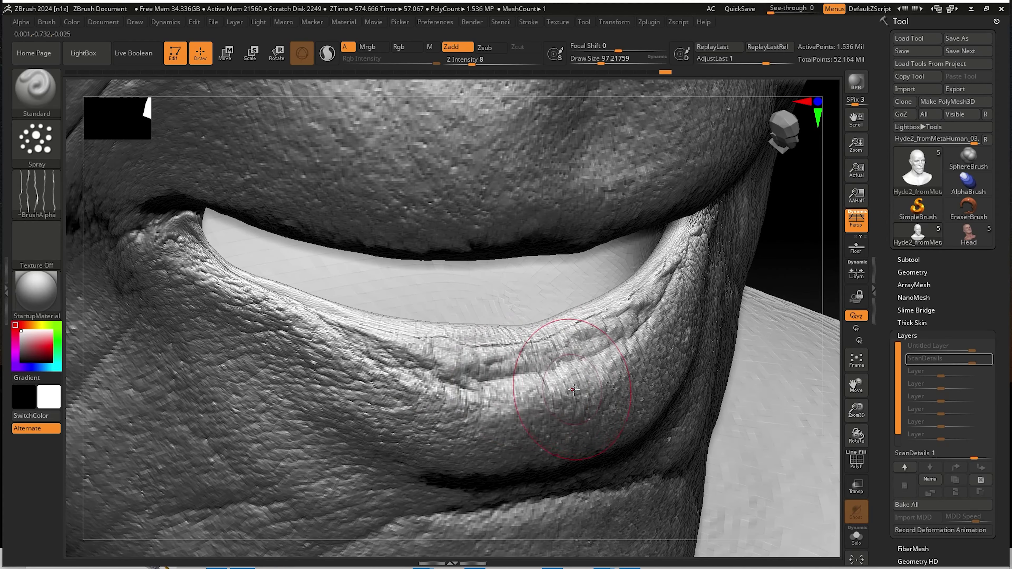
key("ctrl")
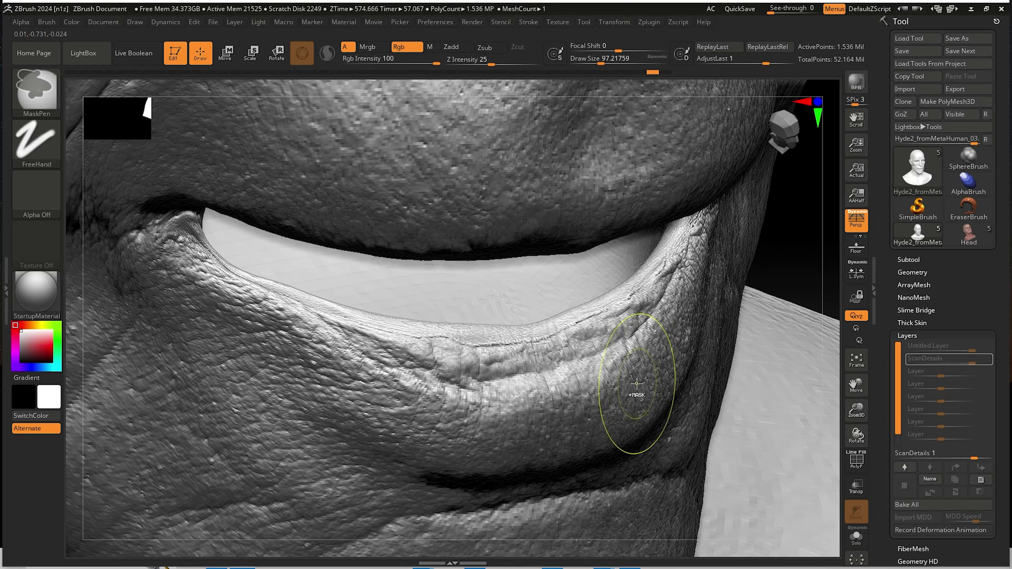
right_click_drag(642, 383, 429, 350)
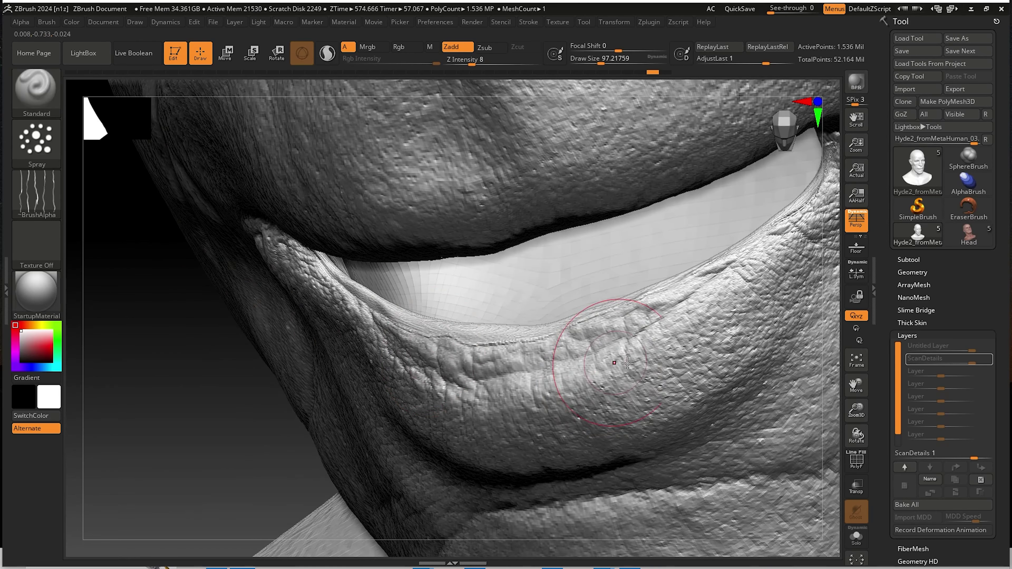
mouse_move(599, 372)
right_mouse_down()
mouse_move(418, 380)
mouse_move(429, 373)
right_mouse_up()
Set the Z Intensity to 29 and spray stronger crease texture along the side of the lower lip.
key("space")
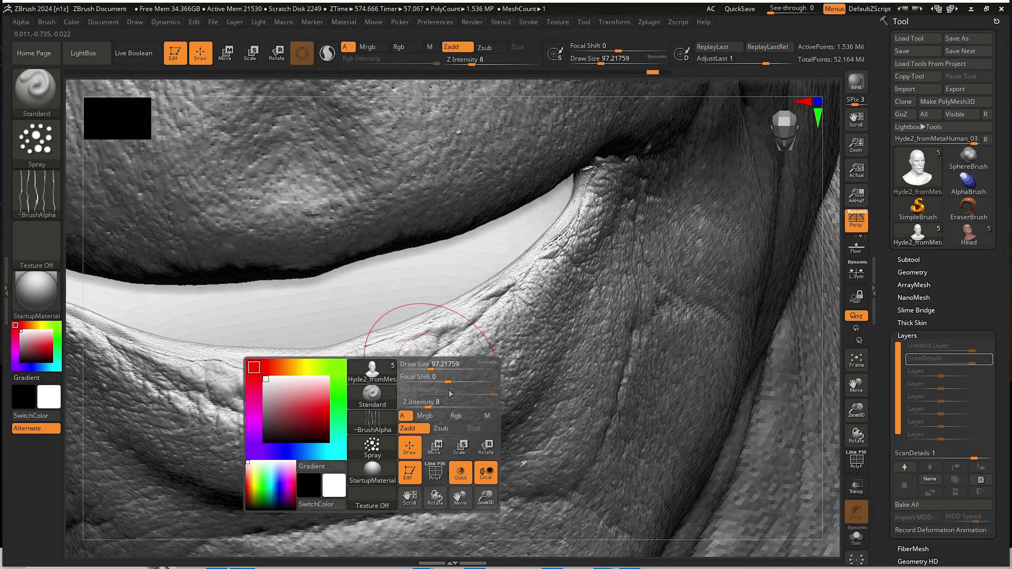
left_click_drag(439, 402, 463, 402)
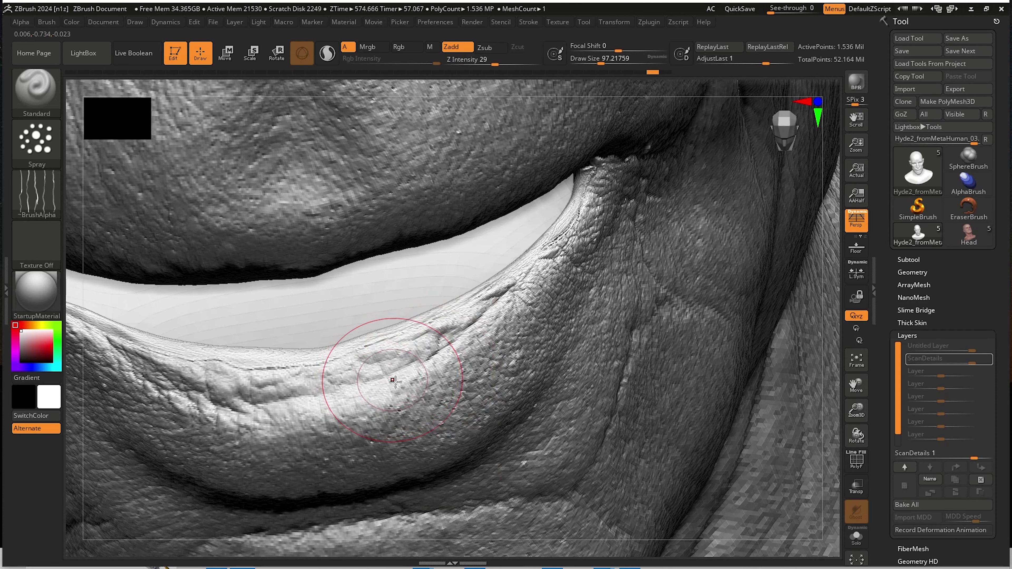
left_click_drag(391, 377, 387, 364)
mouse_move(401, 385)
right_mouse_down()
mouse_move(431, 378)
mouse_move(420, 351)
right_mouse_up()
left_click_drag(420, 351, 423, 383)
mouse_move(458, 393)
right_mouse_down()
mouse_move(514, 401)
mouse_move(437, 263)
mouse_move(493, 362)
mouse_move(583, 441)
right_mouse_up()
key("ctrl")
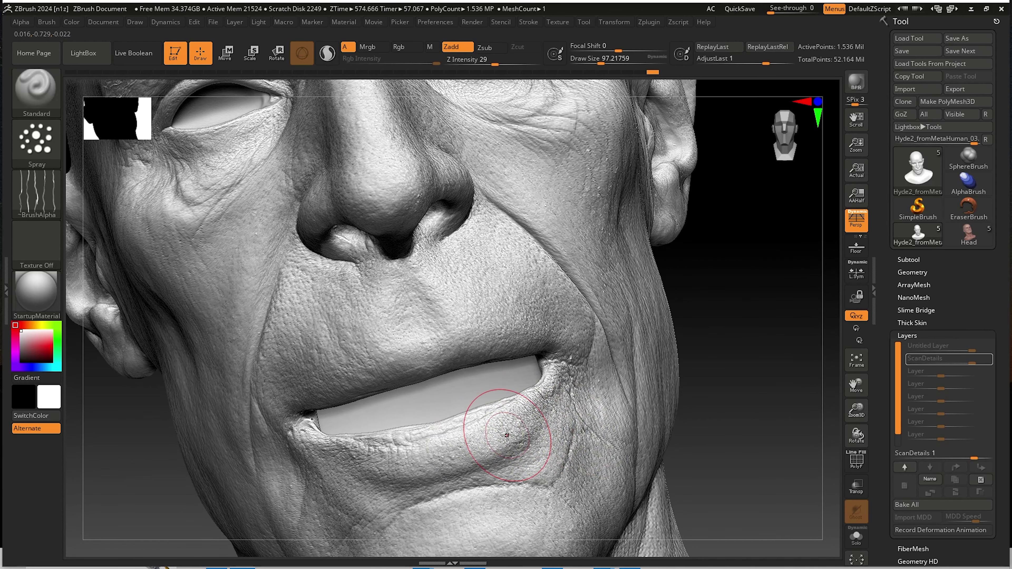
Examine the detailed head from the front and side, checking the mouth, eyes and ear regions.
left_click_drag(544, 401, 578, 442)
mouse_move(578, 443)
right_mouse_down()
mouse_move(548, 377)
mouse_move(590, 382)
mouse_move(489, 287)
right_mouse_up()
right_click_drag(586, 286, 582, 171, "ctrl")
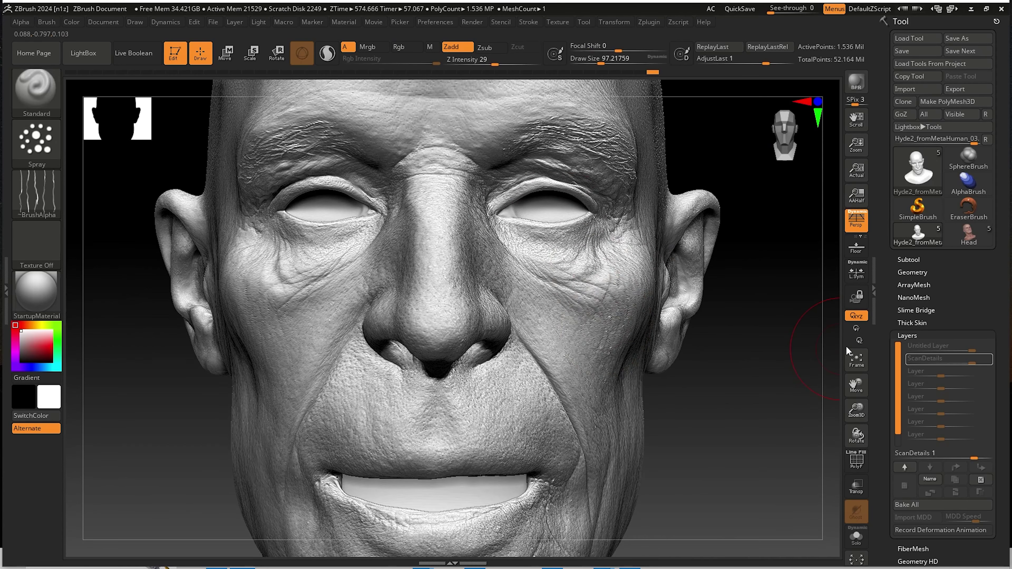
right_click_drag(648, 389, 621, 339, "ctrl")
right_click_drag(622, 339, 615, 360, "alt")
right_click_drag(616, 361, 674, 361, "alt")
right_click_drag(673, 361, 639, 319, "alt")
right_click_drag(637, 370, 625, 369)
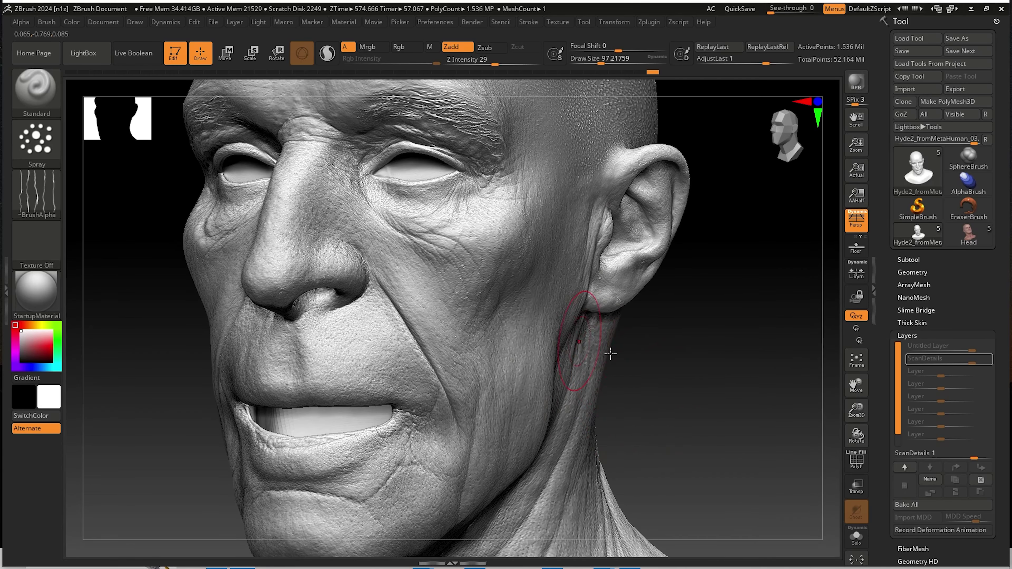
mouse_move(690, 396)
right_mouse_down("ctrl")
mouse_move(637, 372)
mouse_move(662, 373)
mouse_move(663, 352)
mouse_move(689, 407)
right_mouse_up("ctrl")
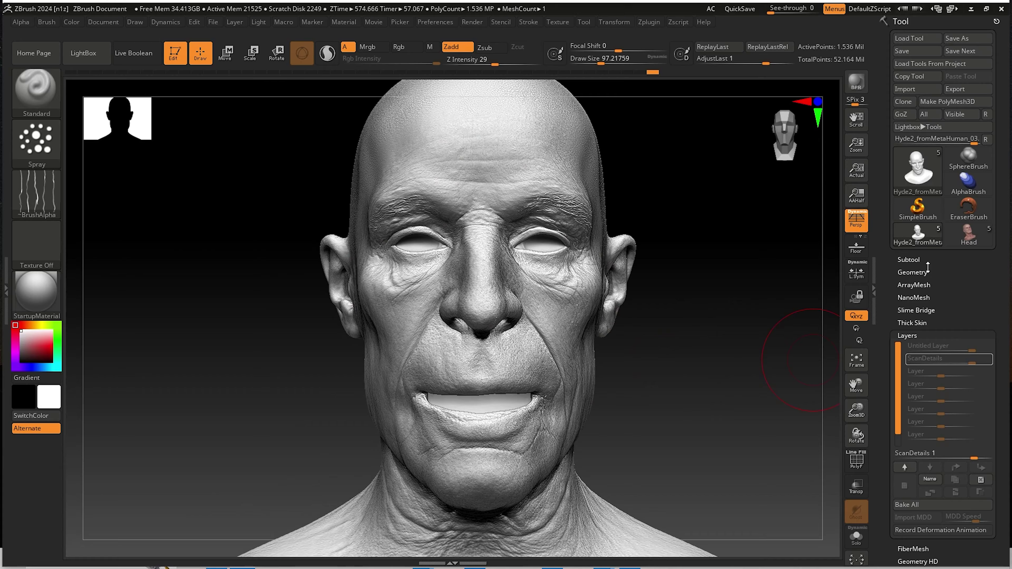
Raise the whole head to its 6.144-million-point subdivision level so its layers can be edited.
left_click(903, 259)
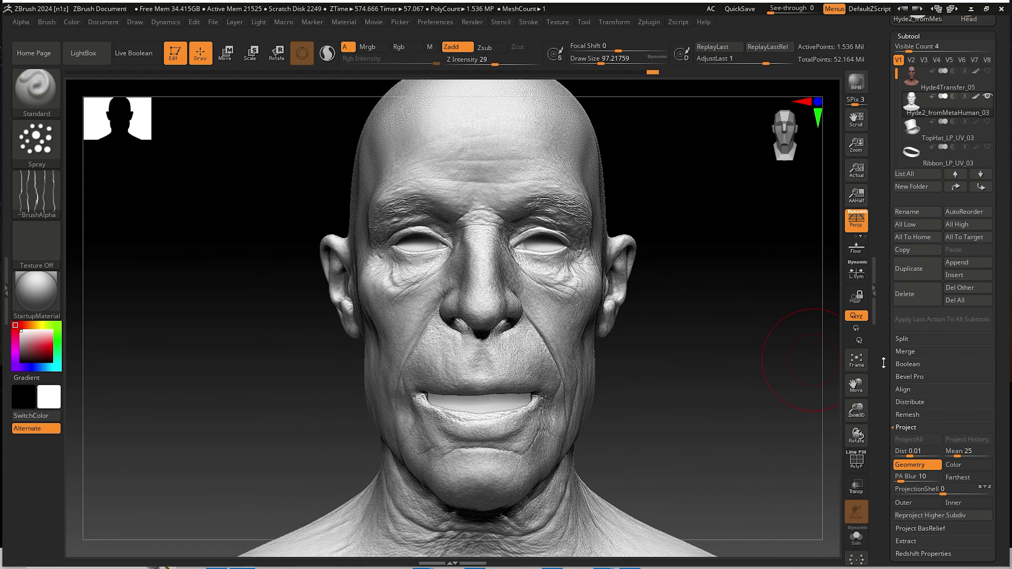
left_click_drag(883, 363, 879, 267)
left_click(913, 360)
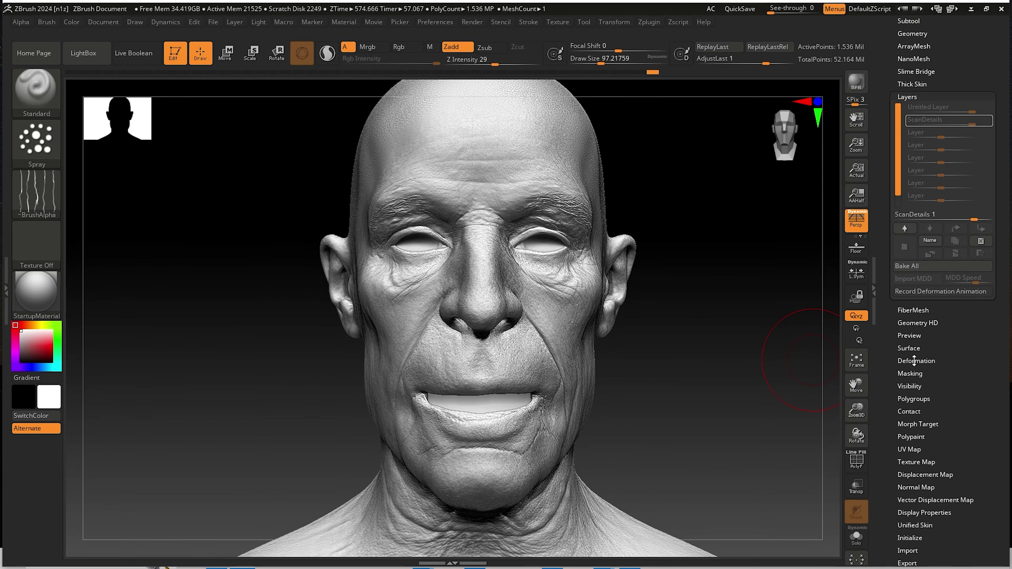
left_click_drag(712, 249, 727, 217)
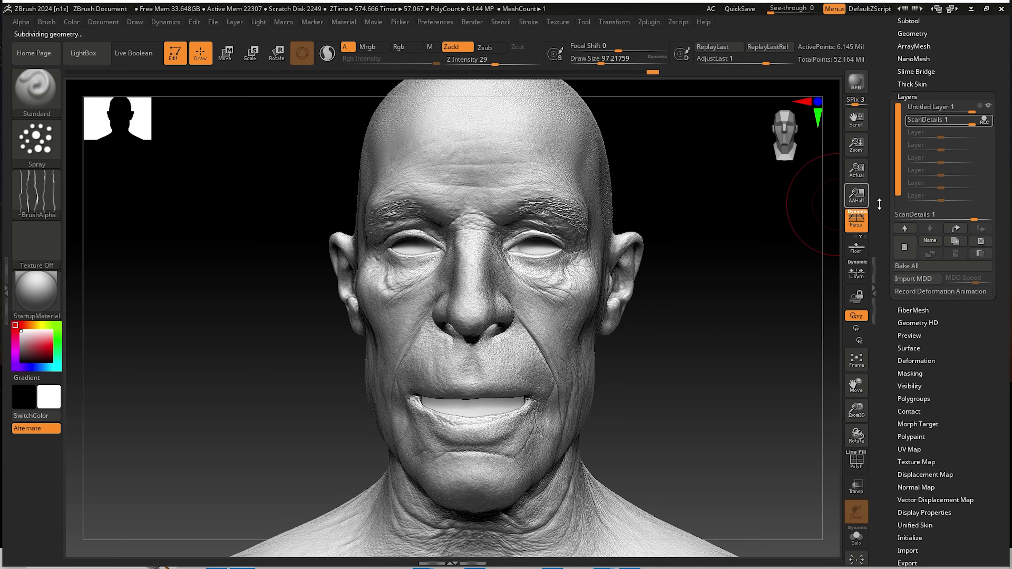
left_click_drag(707, 237, 743, 281)
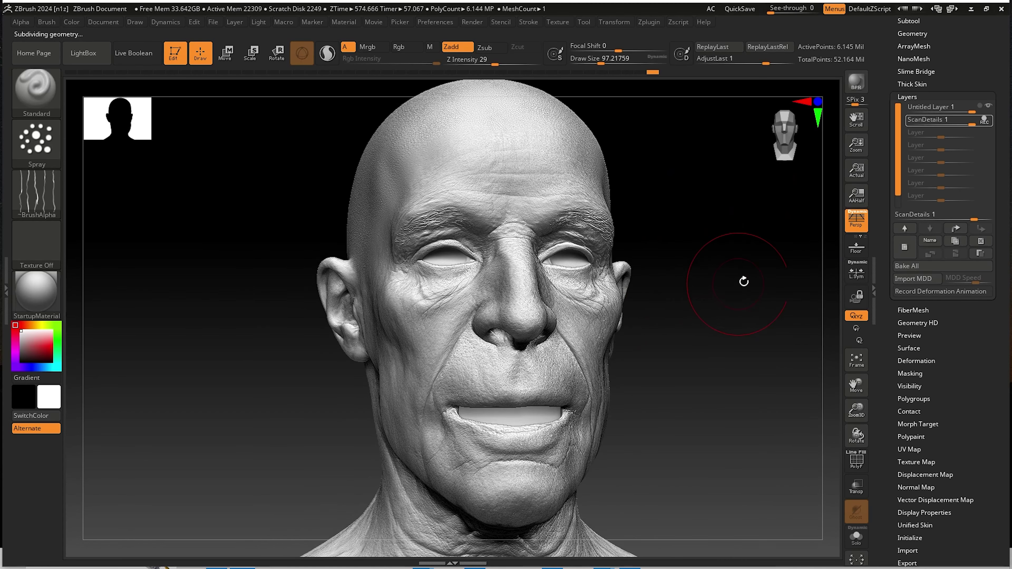
Stop recording on the ScanDetails layer and toggle its visibility to compare the head without and with the projected detail.
left_click(984, 121)
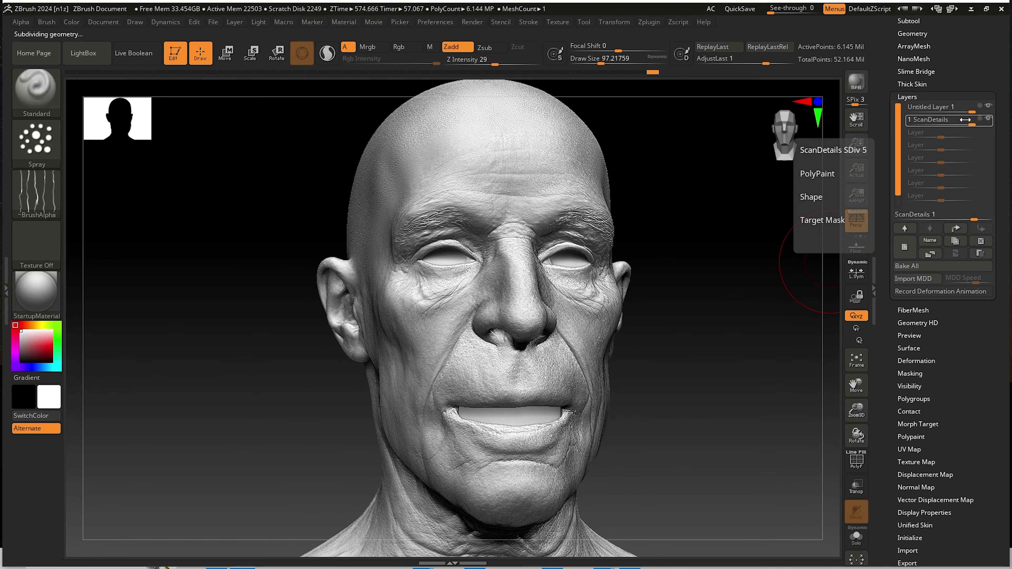
left_click(988, 119)
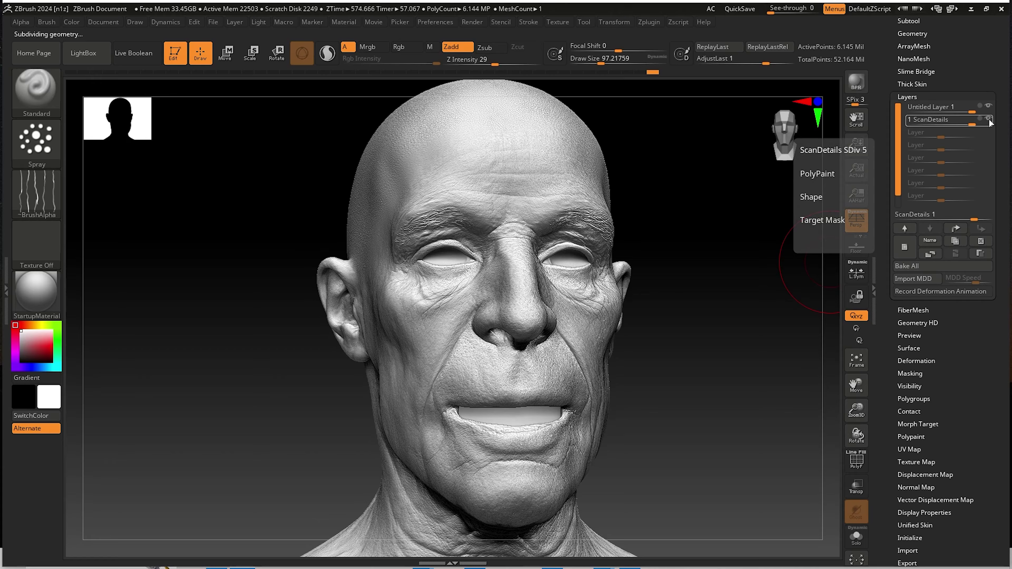
left_click_drag(660, 274, 707, 282)
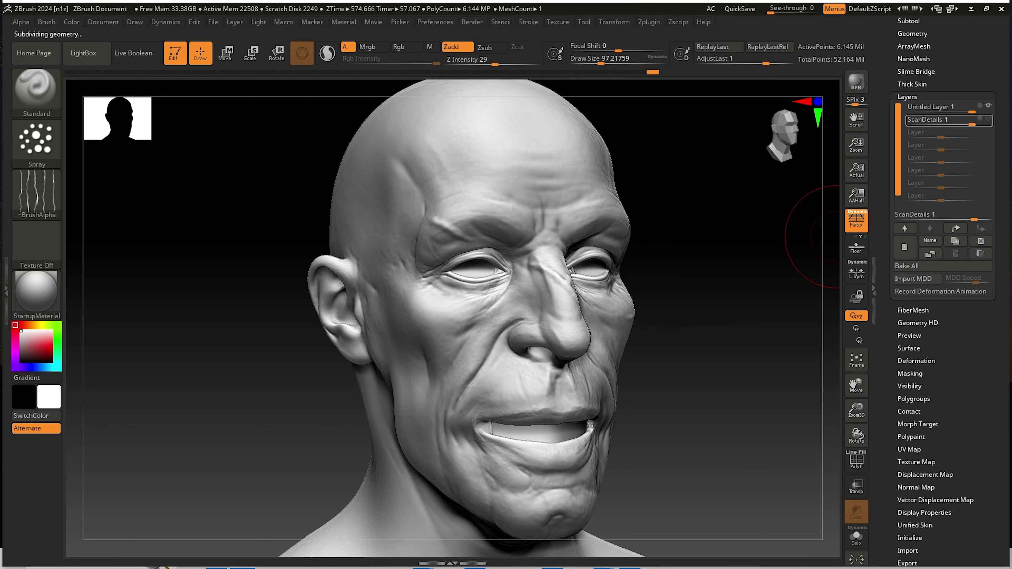
left_click(990, 121)
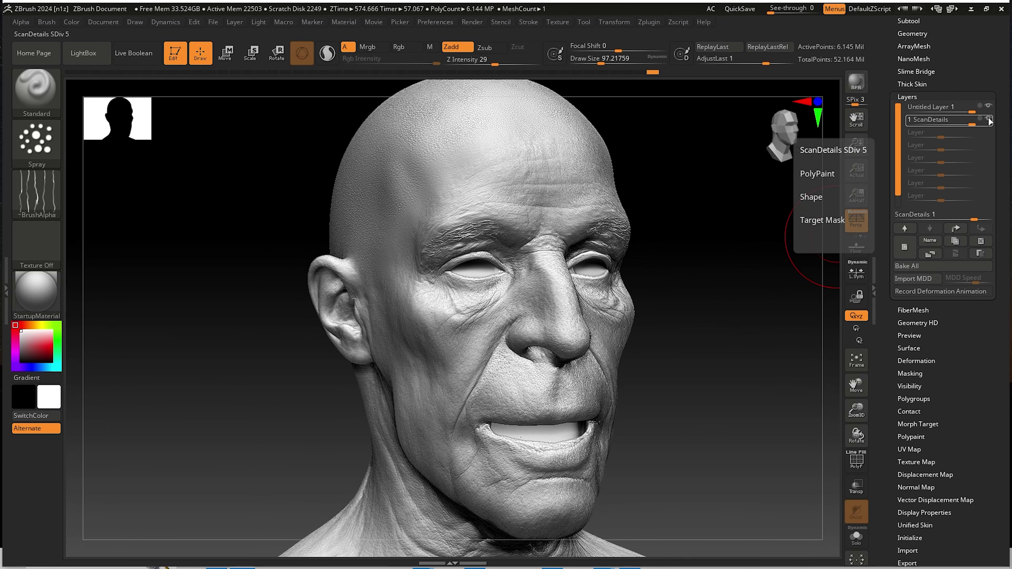
Hide the ScanDetails layer, inspect the underlying sculpt from the front, and show the layer again.
left_click(990, 121)
left_click_drag(670, 399, 505, 384)
right_click_drag(460, 341, 458, 368, "alt")
right_click_drag(569, 389, 532, 385)
right_click_drag(629, 321, 625, 344, "alt")
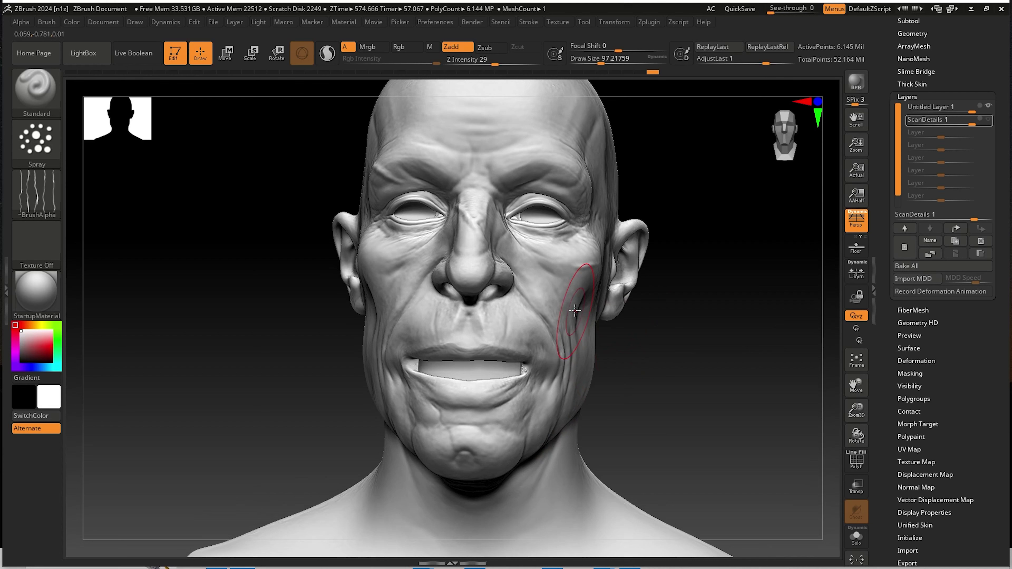
right_click_drag(579, 281, 616, 313)
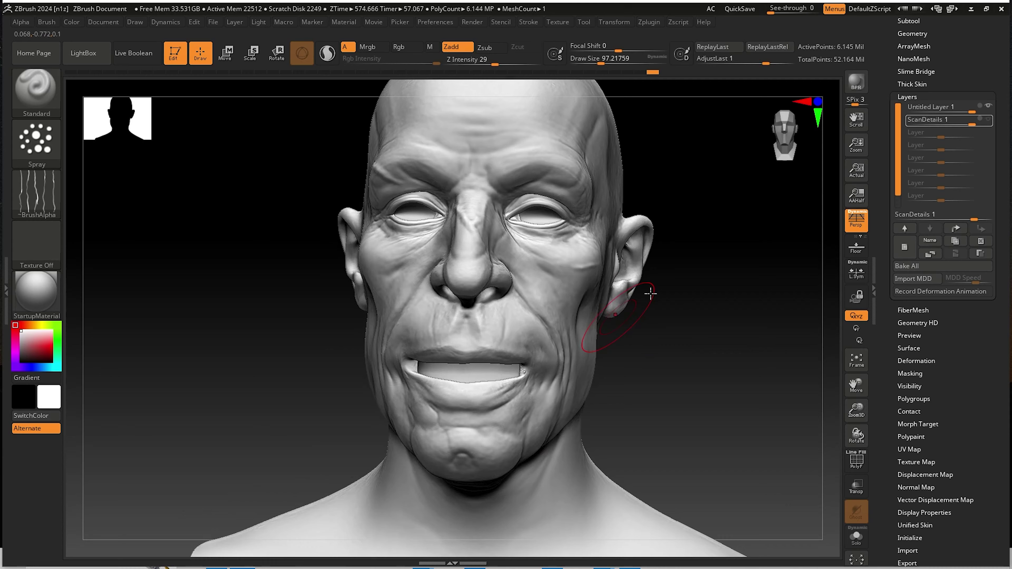
left_click(988, 119)
left_click(988, 119)
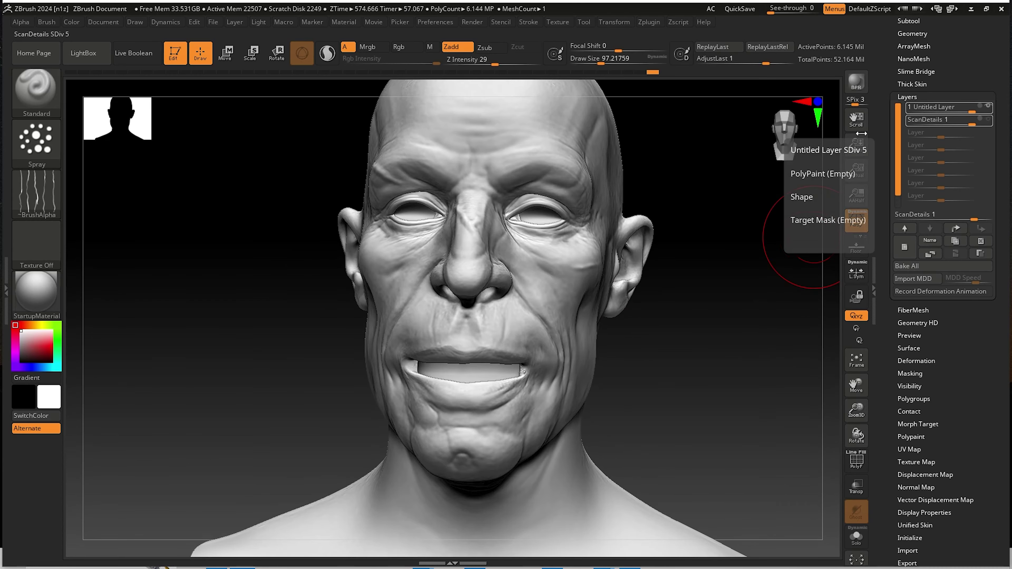
right_click_drag(516, 246, 568, 279, "alt")
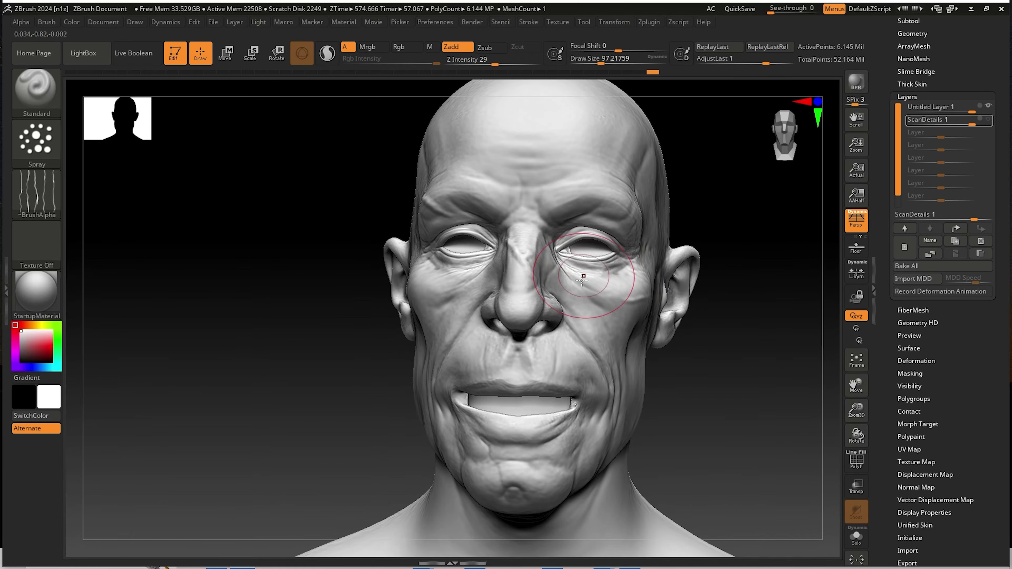
right_click_drag(583, 279, 553, 266, "alt")
left_click(984, 119)
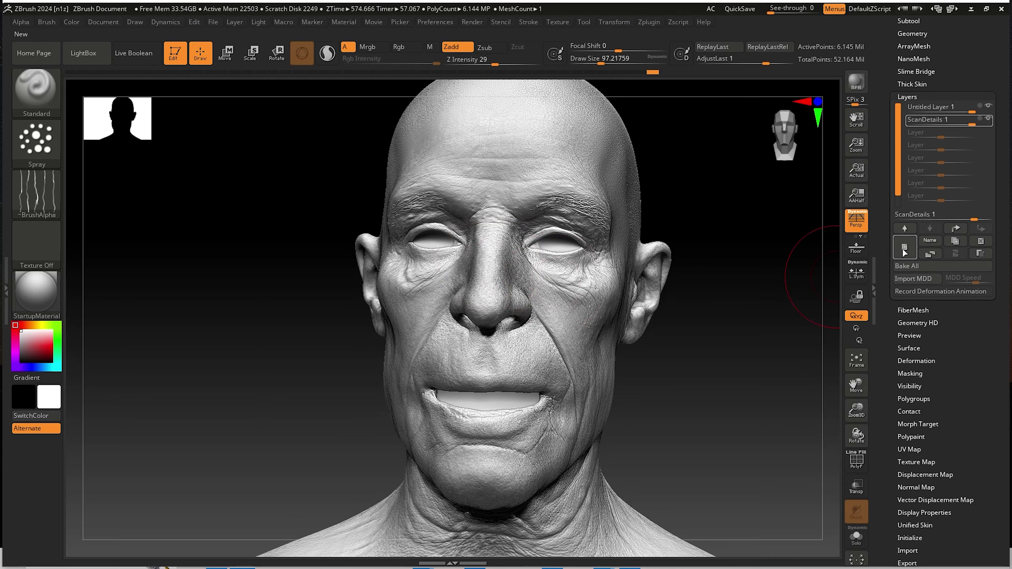
Add a new recording layer to the head and set the brush's draw size to about 140.
left_click(914, 245)
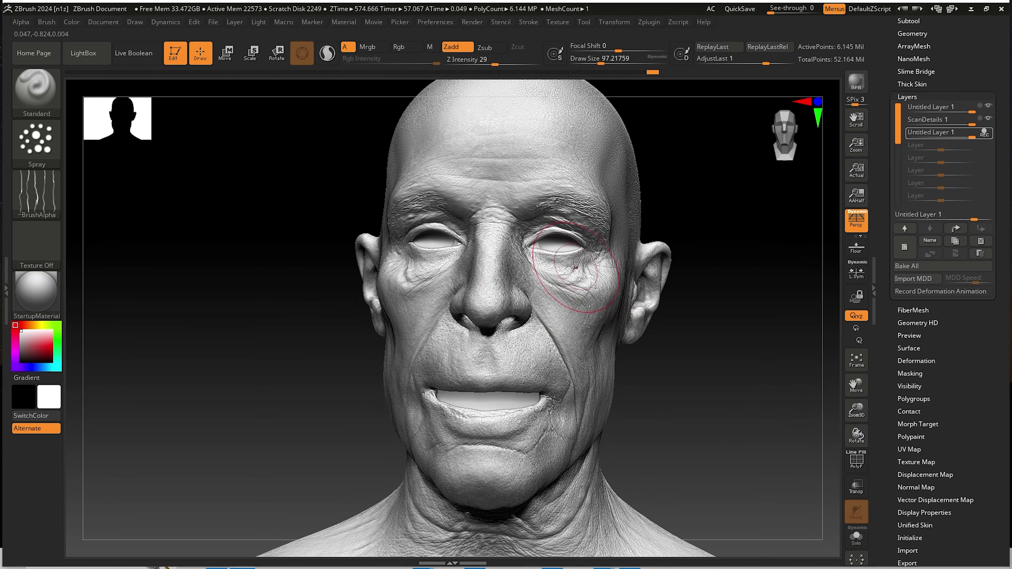
key("shift")
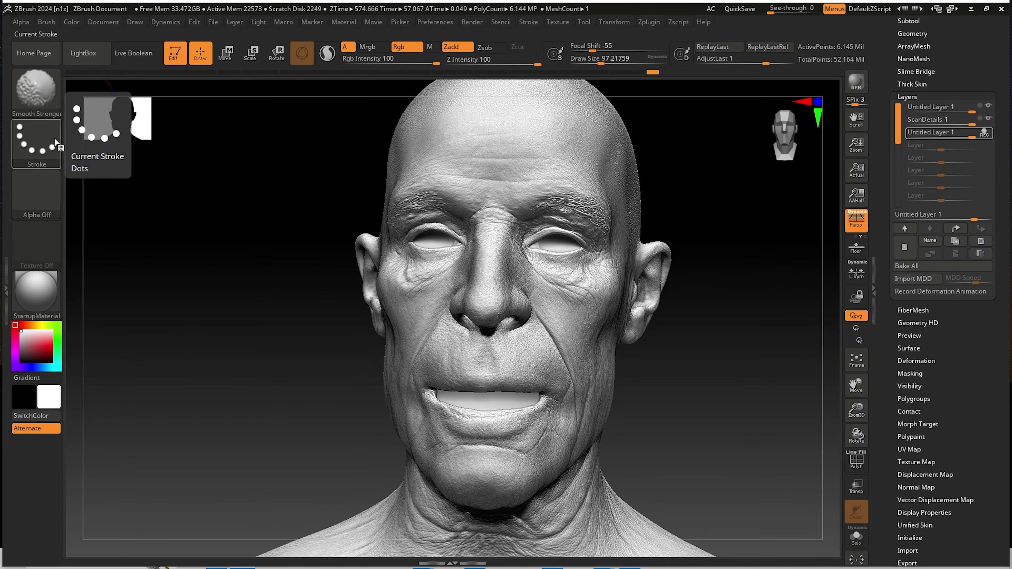
mouse_move(677, 259)
left_mouse_down("alt")
mouse_move(641, 275)
mouse_move(556, 244)
left_mouse_up("alt")
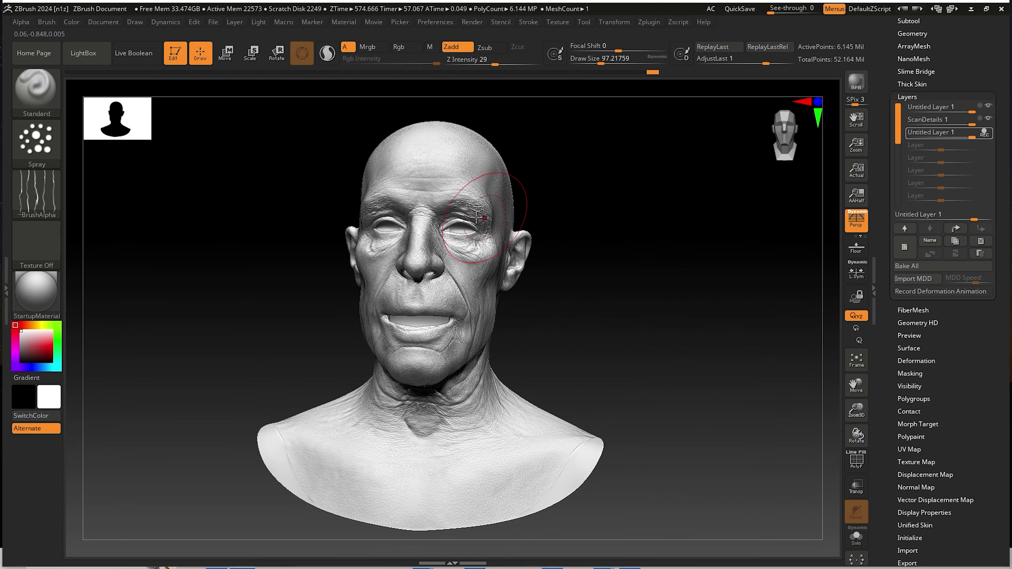
key("space")
left_click_drag(474, 217, 481, 217)
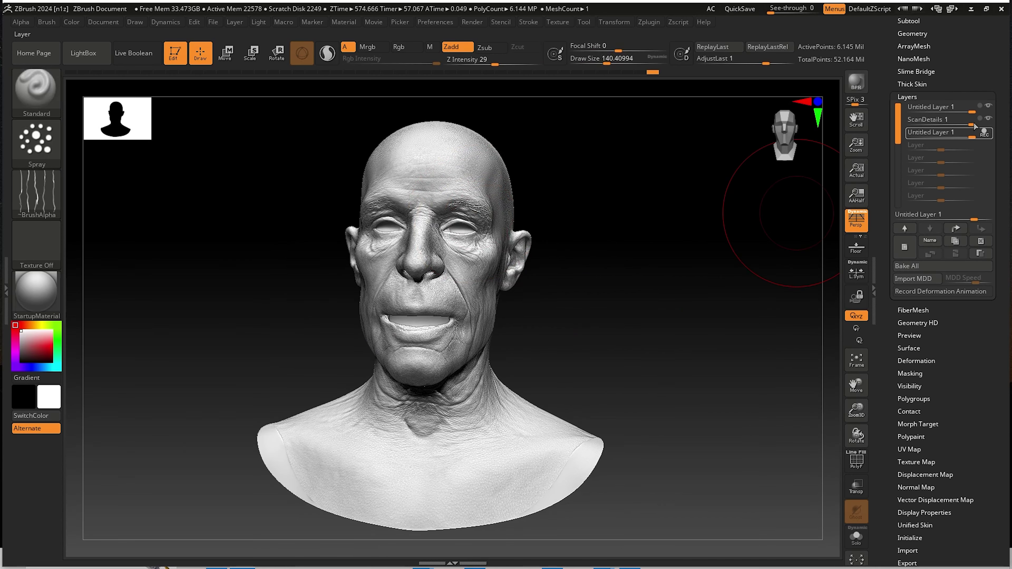
Smooth the projected detail on the forehead, face and upper neck with the Smooth Stronger brush on the new recording layer.
key("shift")
left_click_drag(432, 195, 415, 234, "shift")
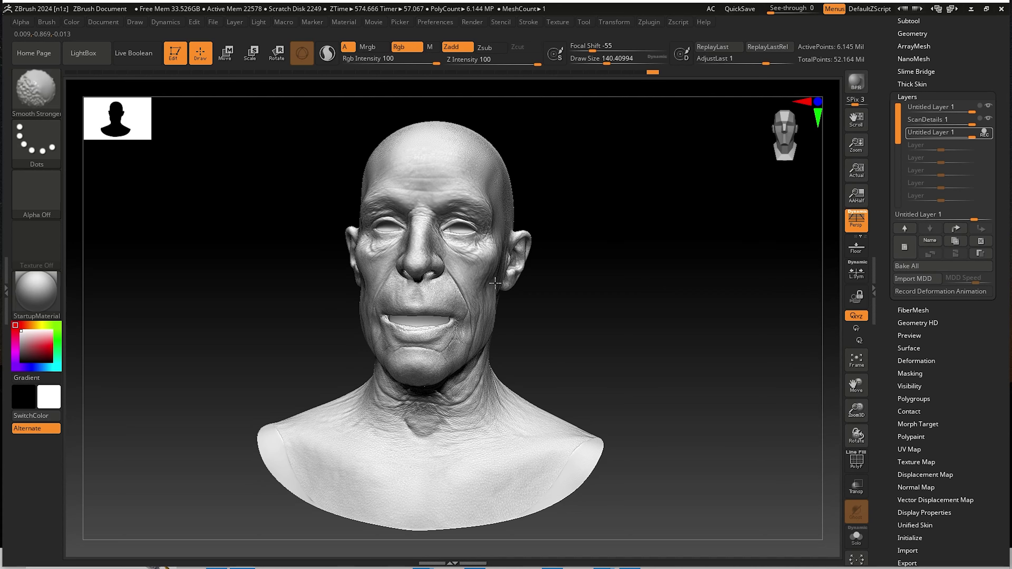
key("ctrl+z")
mouse_move(594, 339)
left_mouse_down()
mouse_move(504, 336)
mouse_move(445, 353)
mouse_move(464, 335)
left_mouse_up()
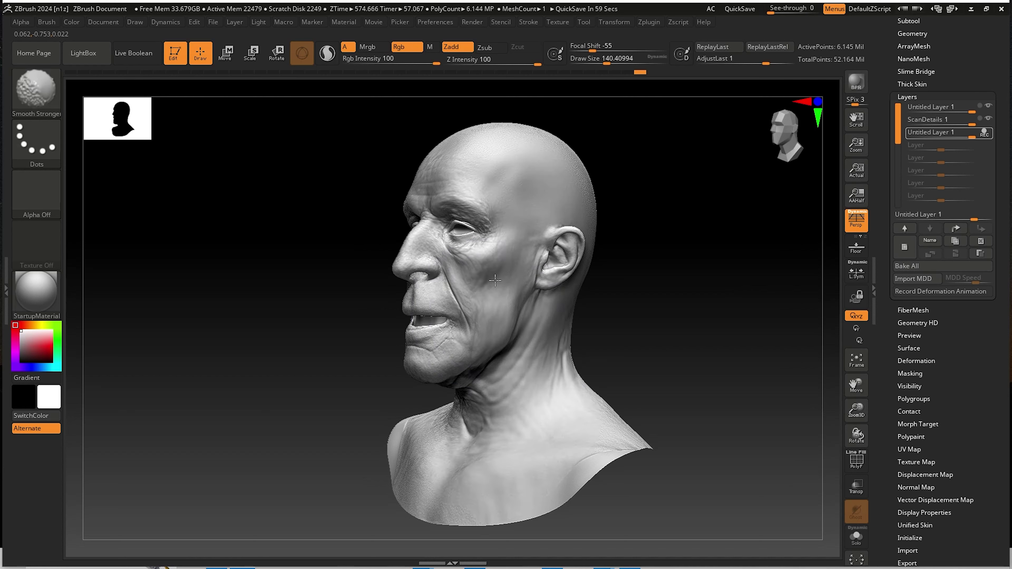
right_click_drag(493, 273, 418, 236, "shift")
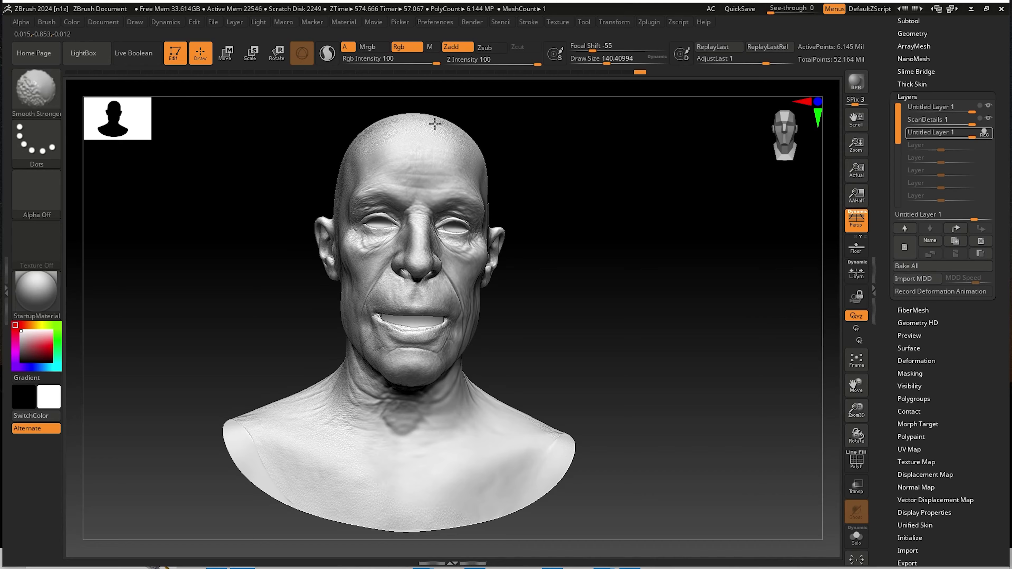
right_click_drag(407, 199, 432, 230)
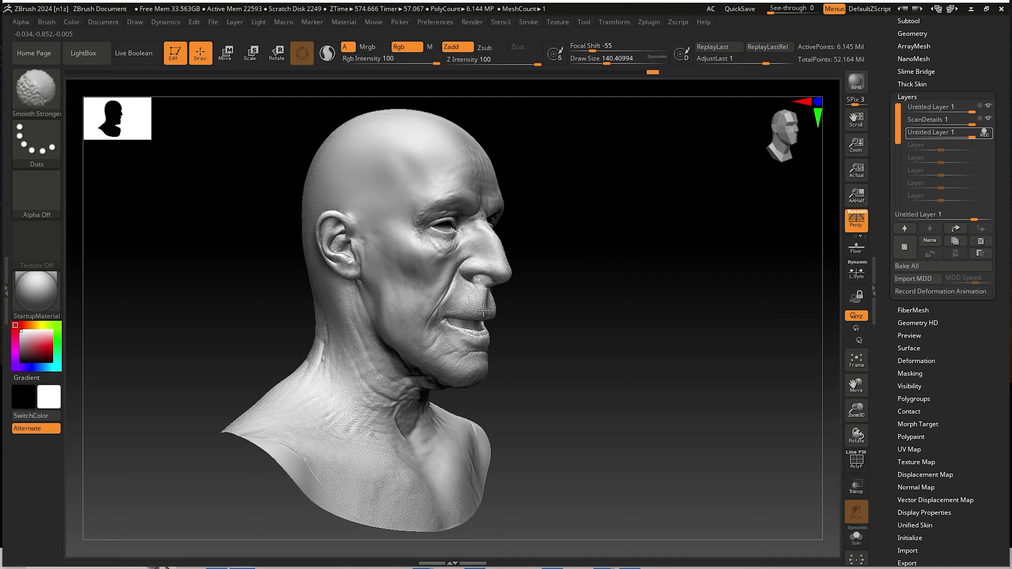
right_click_drag(454, 327, 445, 321, "shift")
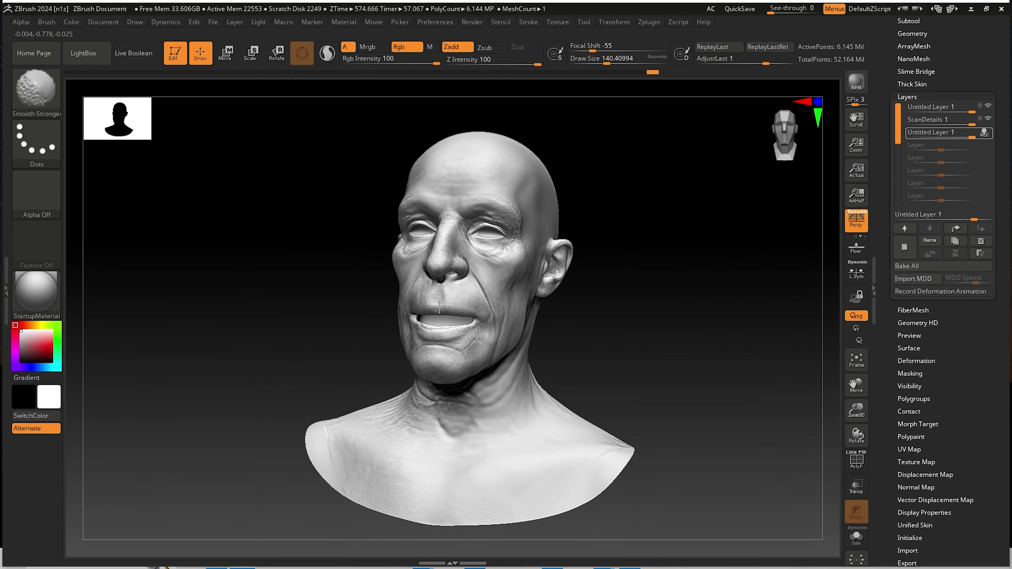
right_click_drag(429, 446, 407, 429)
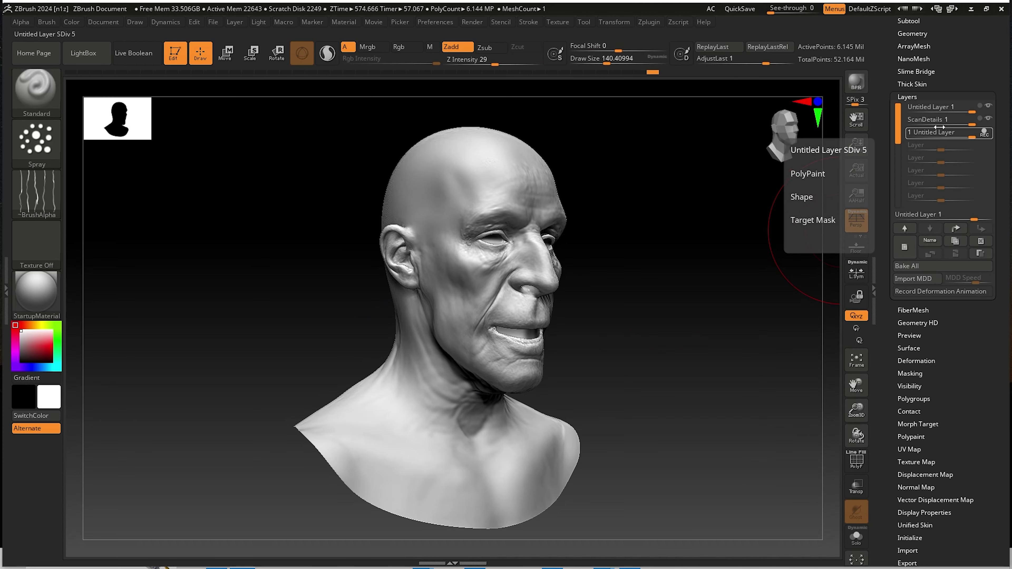
Smooth the skin detail along the side of the head, around the ear and across the back of the skull and neck.
right_click_drag(621, 239, 474, 251)
key("shift")
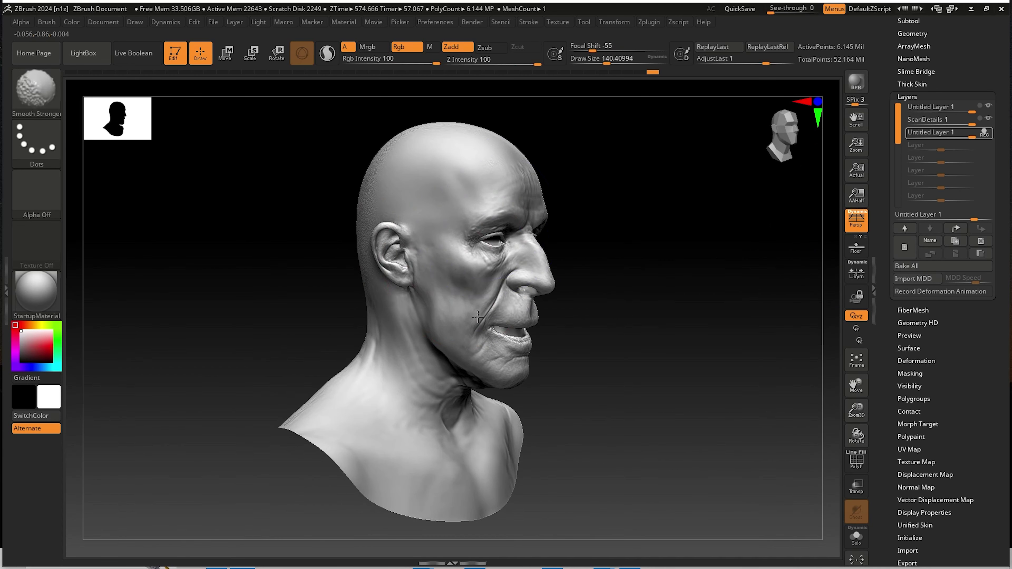
right_click_drag(449, 296, 374, 410)
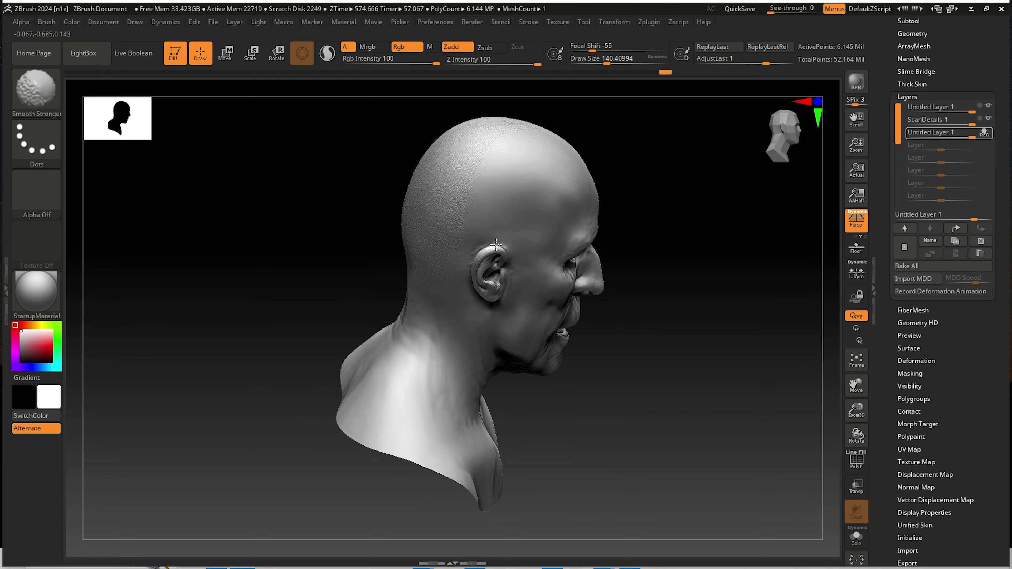
mouse_move(447, 207)
right_mouse_down()
mouse_move(510, 255)
mouse_move(504, 193)
mouse_move(558, 247)
mouse_move(543, 276)
mouse_move(590, 323)
mouse_move(609, 185)
right_mouse_up()
key("shift")
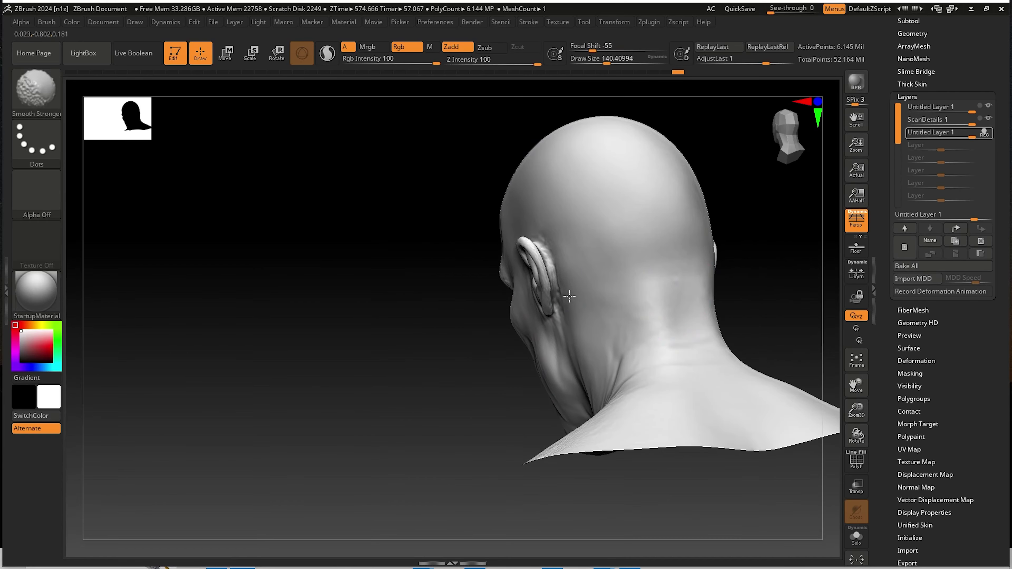
right_click_drag(671, 335, 545, 350)
right_click_drag(653, 323, 536, 269)
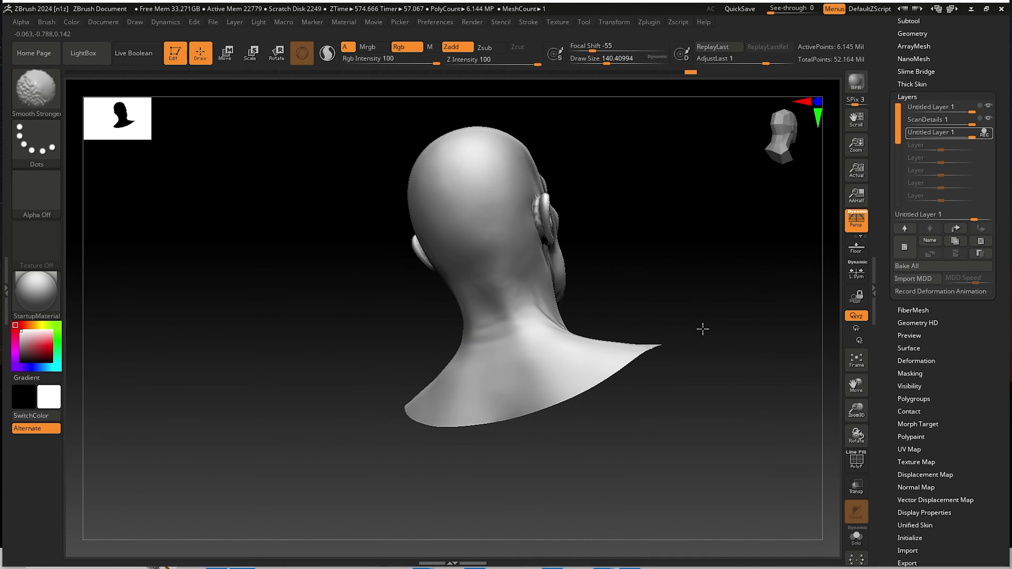
Smooth the remaining detail on the face, neck, shoulders and chest from the front and both sides.
right_click_drag(653, 309, 582, 295)
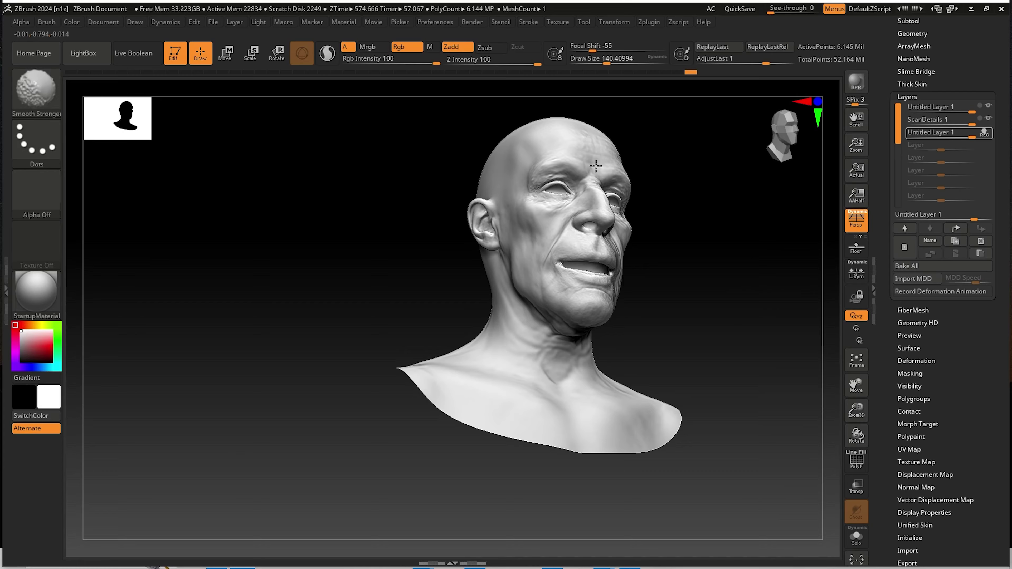
right_click_drag(635, 300, 564, 384)
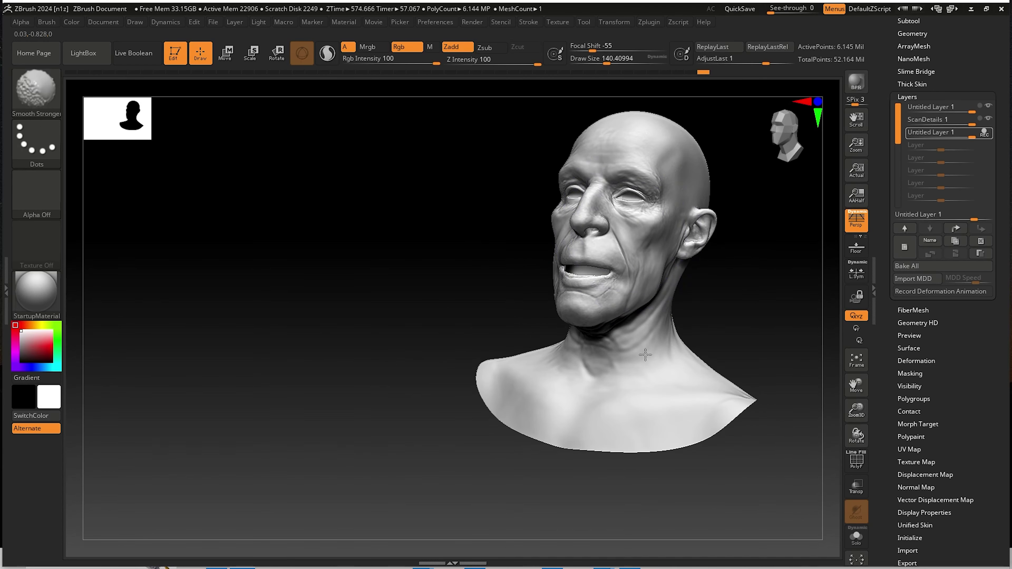
right_click_drag(728, 317, 603, 307)
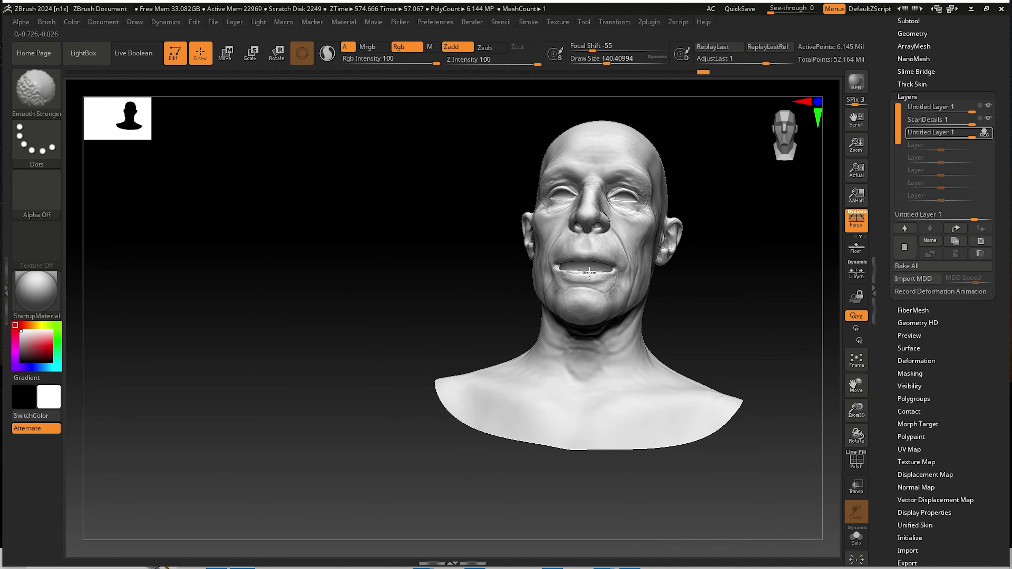
right_click_drag(563, 341, 581, 203)
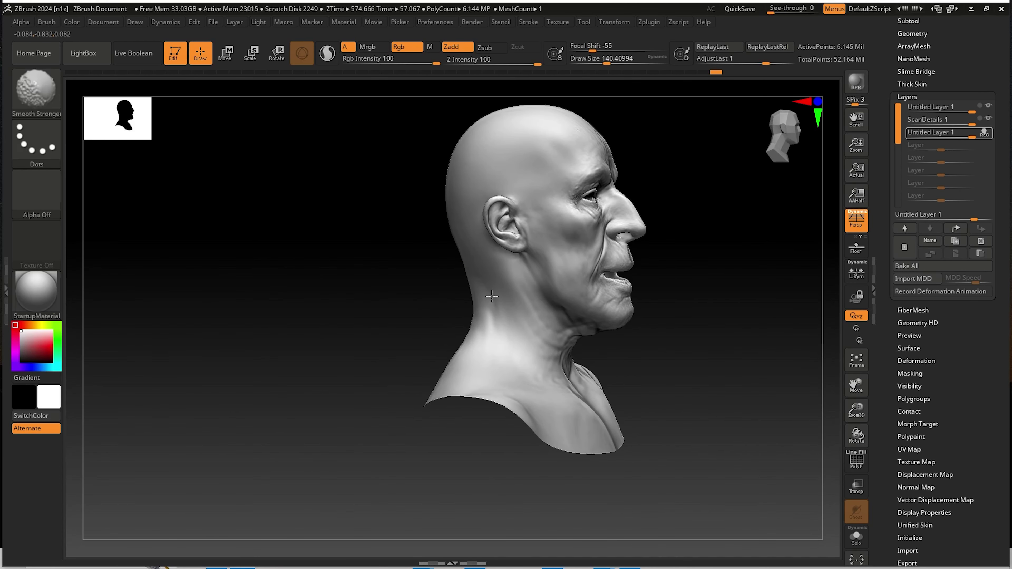
mouse_move(510, 303)
right_mouse_down()
mouse_move(549, 307)
mouse_move(517, 339)
mouse_move(461, 319)
mouse_move(528, 323)
mouse_move(592, 368)
mouse_move(591, 316)
right_mouse_up()
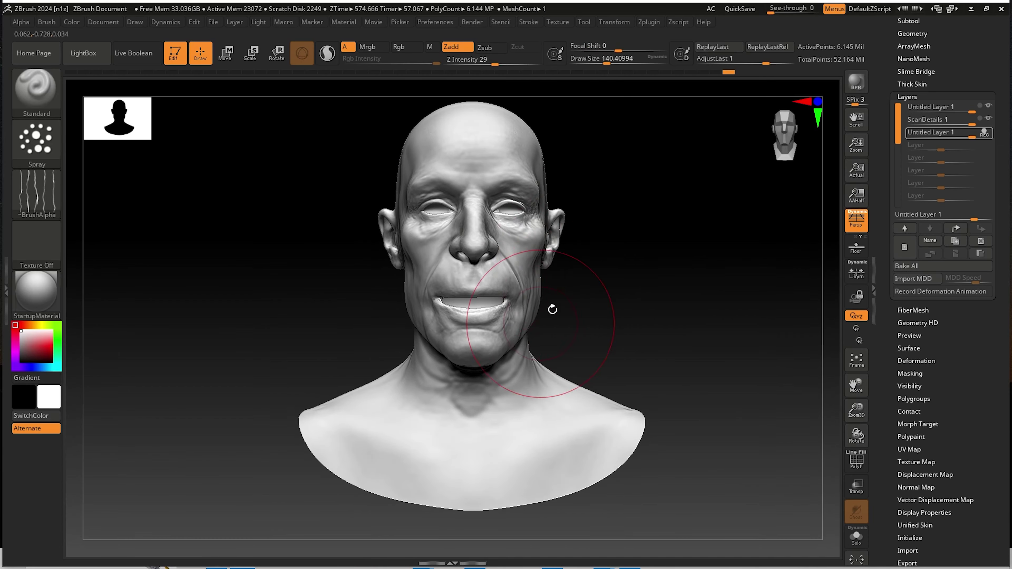
Stop recording on the smoothing layer and hide the ScanDetails layer.
left_click(987, 133)
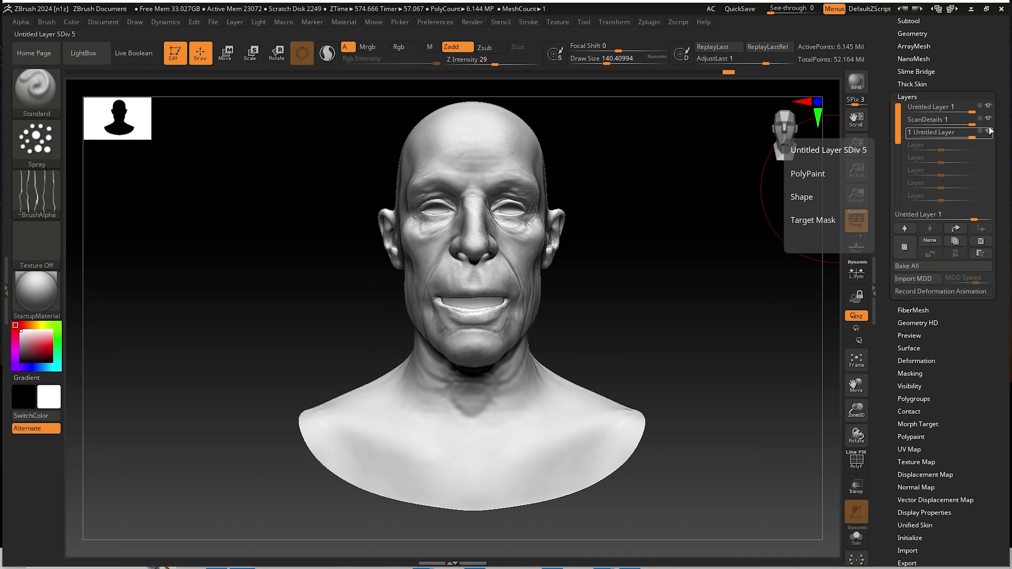
left_click(989, 121)
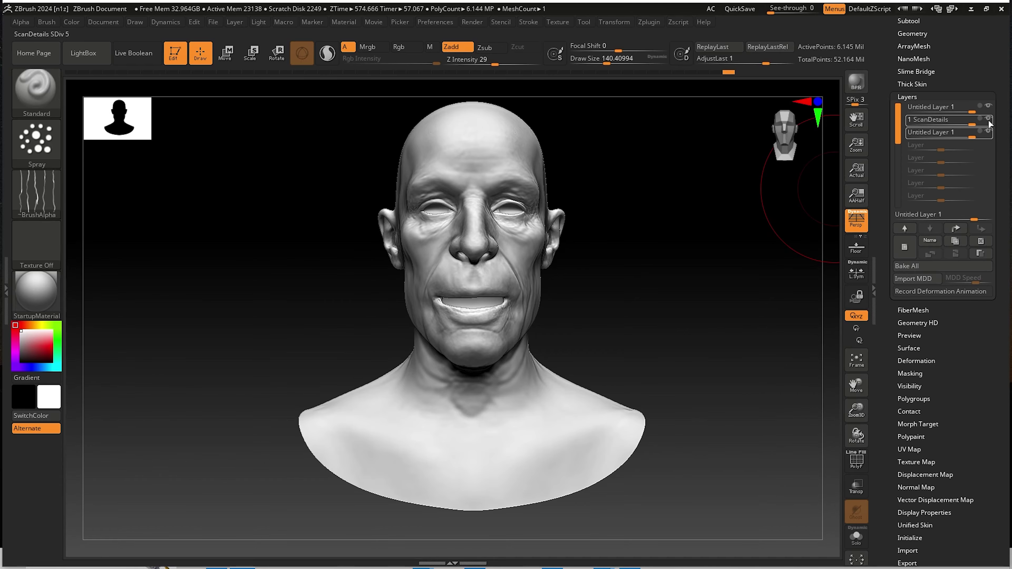
left_click(929, 119)
Examine the head up close from several angles and compare it with the ScanDetails layer shown and hidden.
right_click_drag(498, 319, 560, 227, "ctrl")
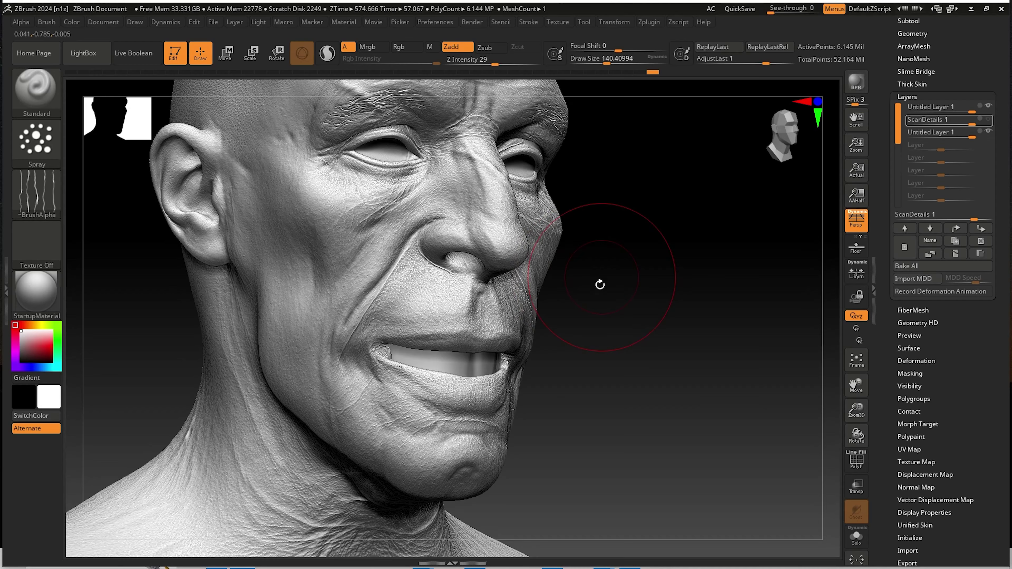
right_click_drag(599, 282, 572, 339)
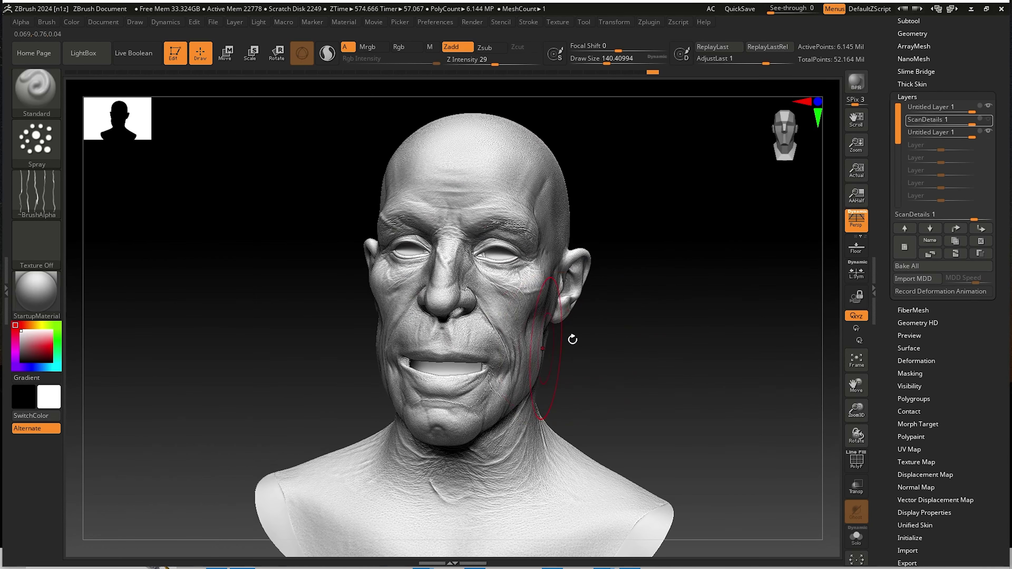
left_click(990, 121)
left_click(988, 119)
right_click_drag(657, 259, 526, 135)
right_click_drag(511, 233, 474, 291)
right_click_drag(532, 325, 539, 243, "alt")
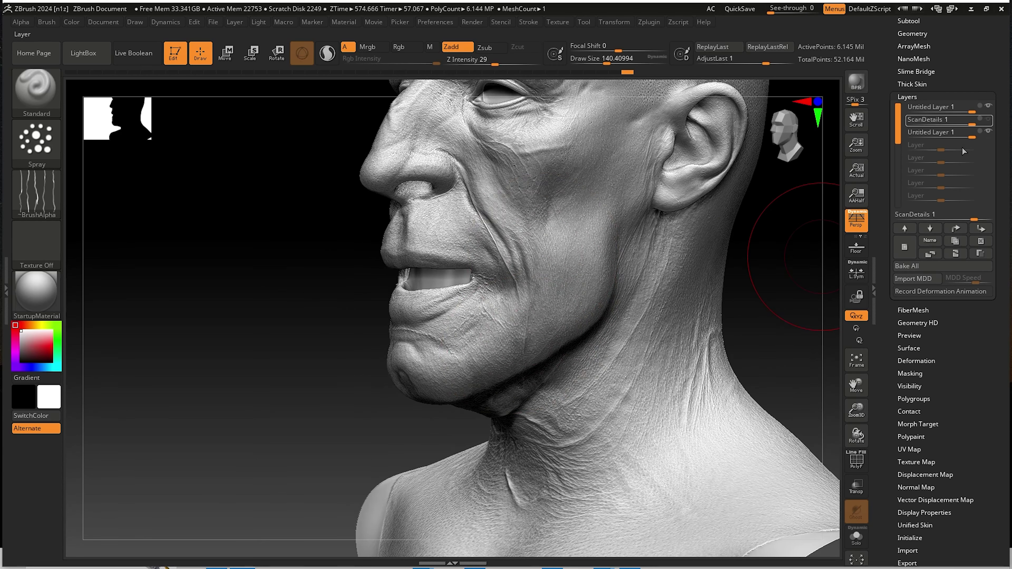
Try the smoothing layer at an intensity of about -0.5, and set it back to 1.
mouse_move(974, 135)
left_click_drag(973, 135, 890, 136)
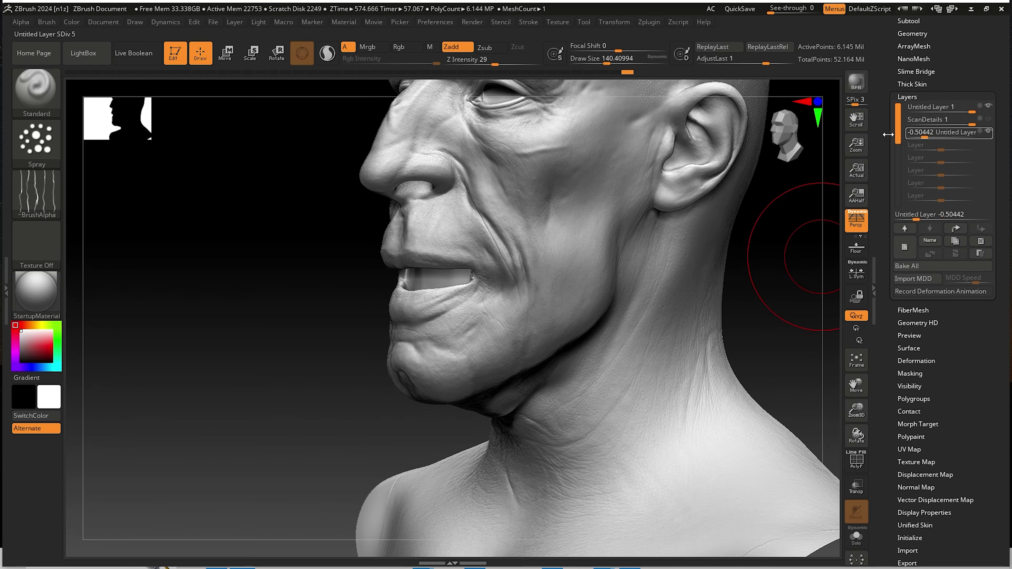
type("1")
key("Return")
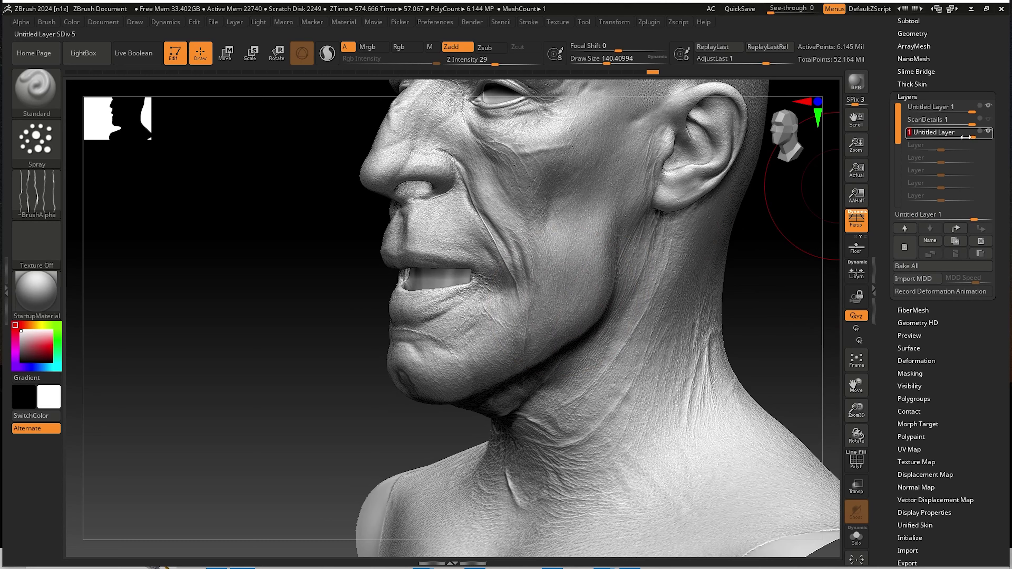
Set the smoothing layer's intensity to -1 and inspect the skin detail on the face, jaw and neck.
left_click_drag(951, 137, 904, 136)
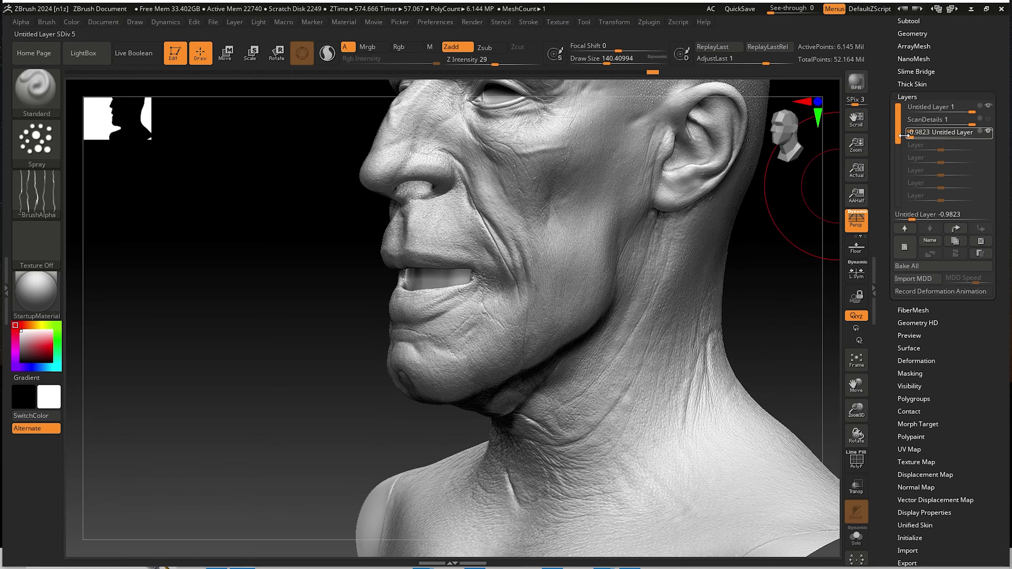
mouse_move(486, 237)
right_mouse_down()
mouse_move(474, 248)
mouse_move(501, 250)
mouse_move(422, 223)
mouse_move(605, 255)
mouse_move(661, 223)
mouse_move(534, 163)
right_mouse_up()
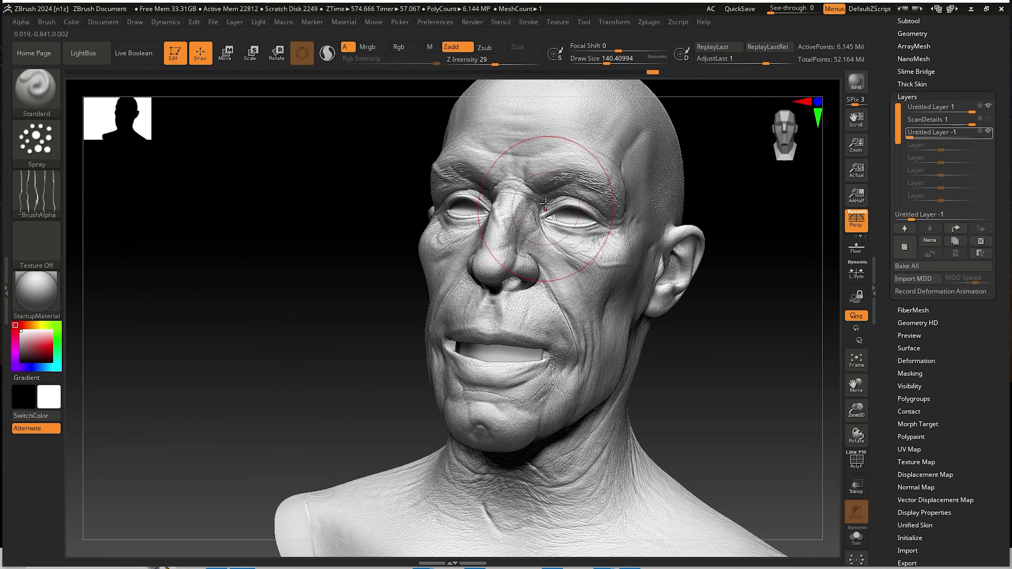
right_click_drag(537, 280, 598, 259)
mouse_move(613, 330)
right_mouse_down()
mouse_move(606, 303)
mouse_move(617, 325)
right_mouse_up()
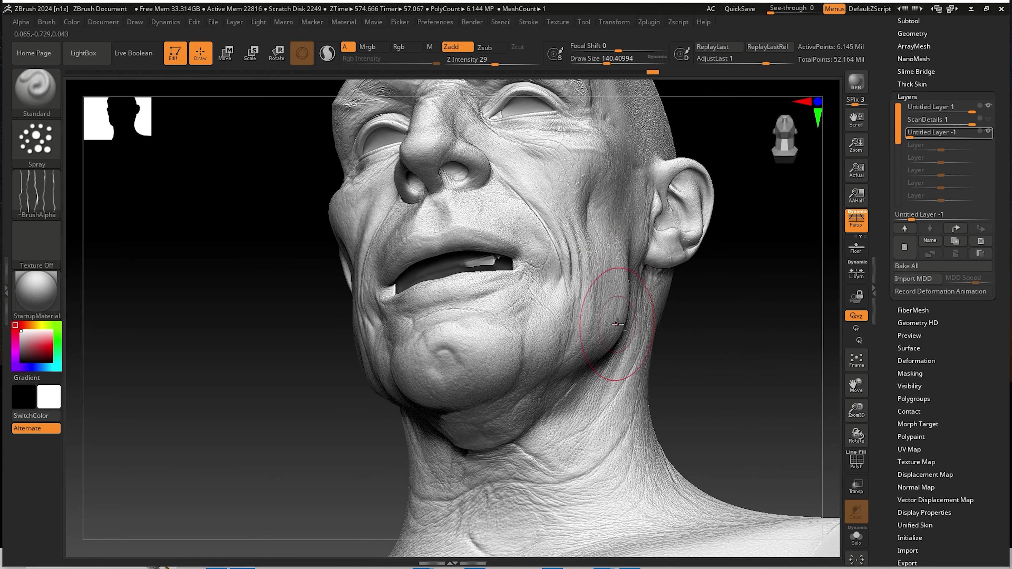